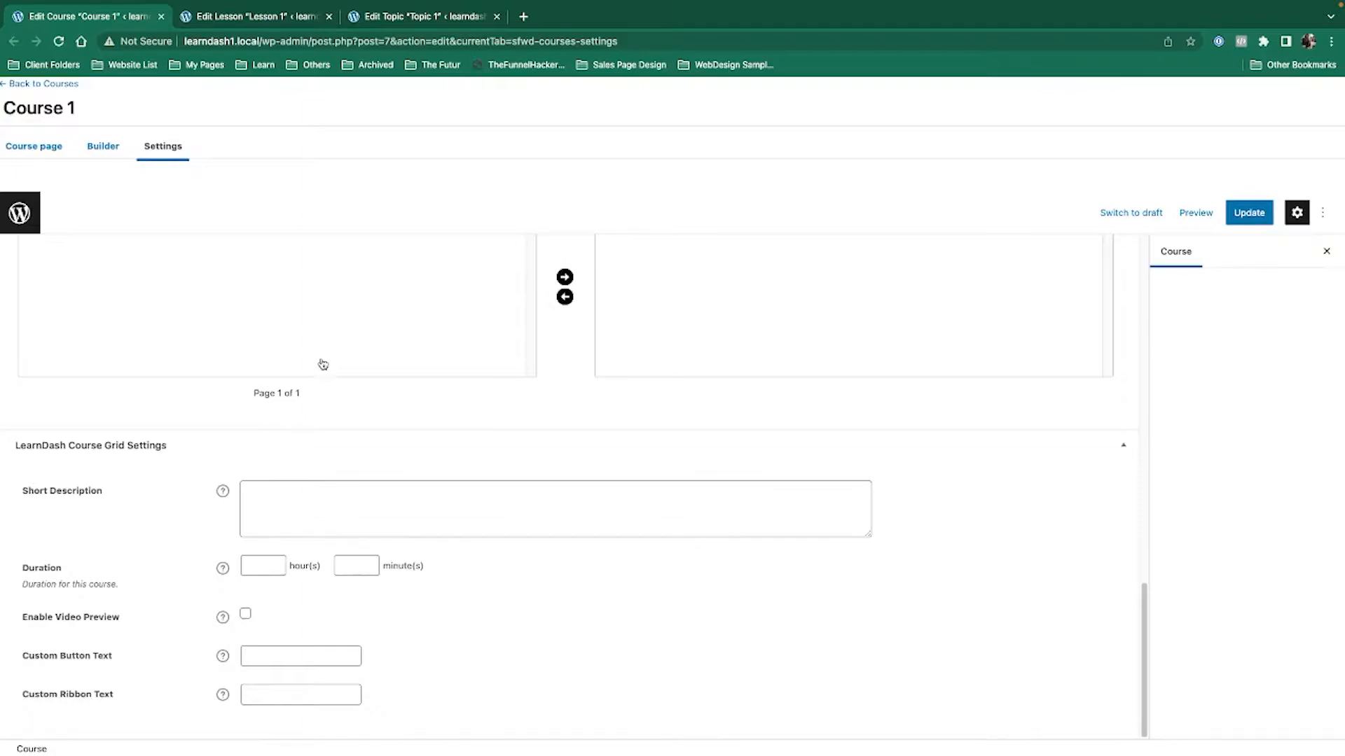
# From Pages > All Pages, open the live All Courses page and its editor in new tabs.
pyautogui.middleClick(76, 85)
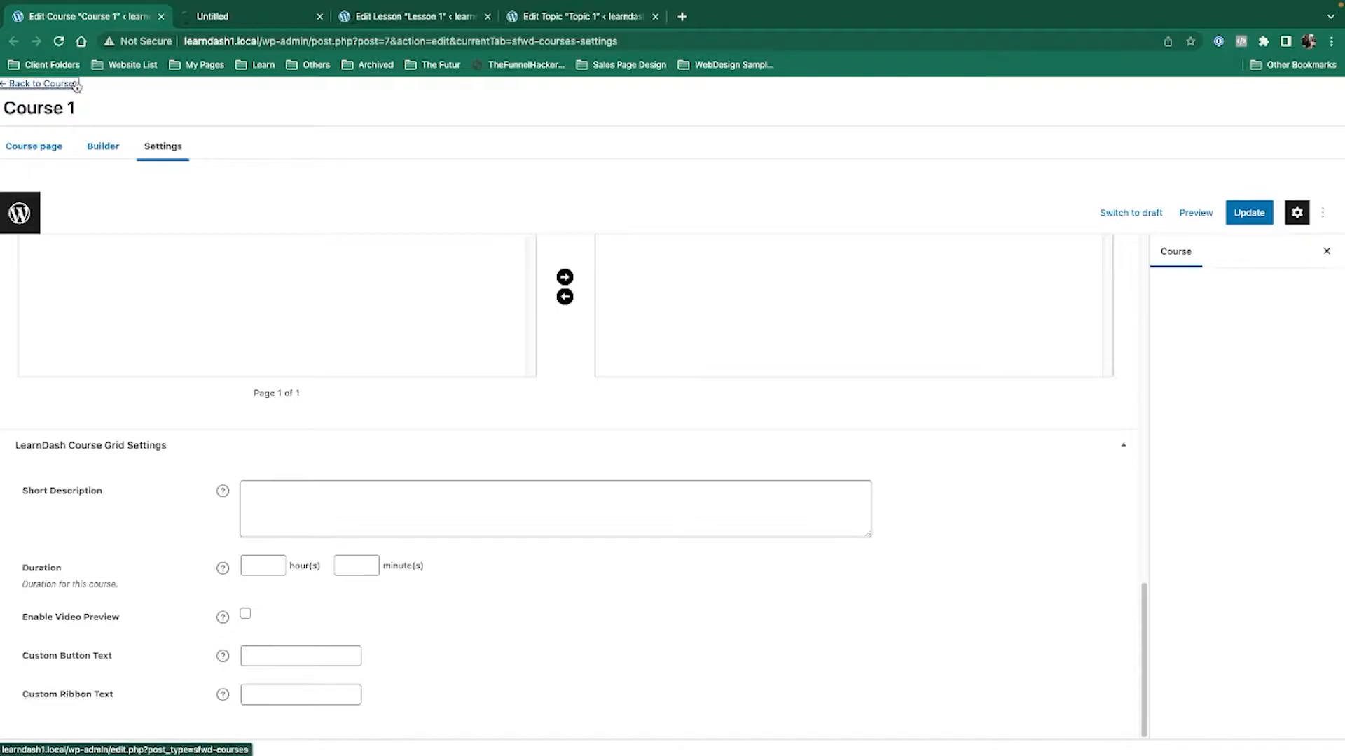
pyautogui.moveTo(269, 8); pyautogui.dragTo(91, 15)
pyautogui.moveTo(88, 502)
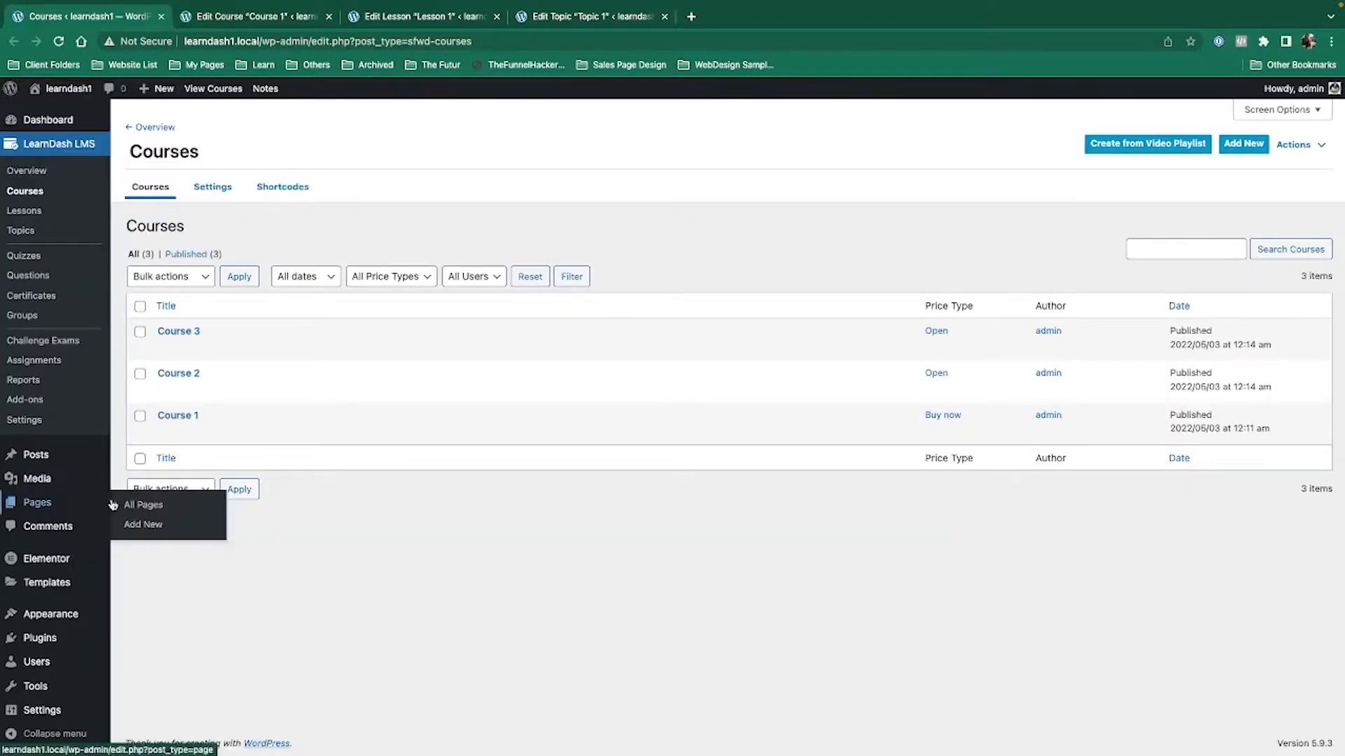
pyautogui.click(155, 507)
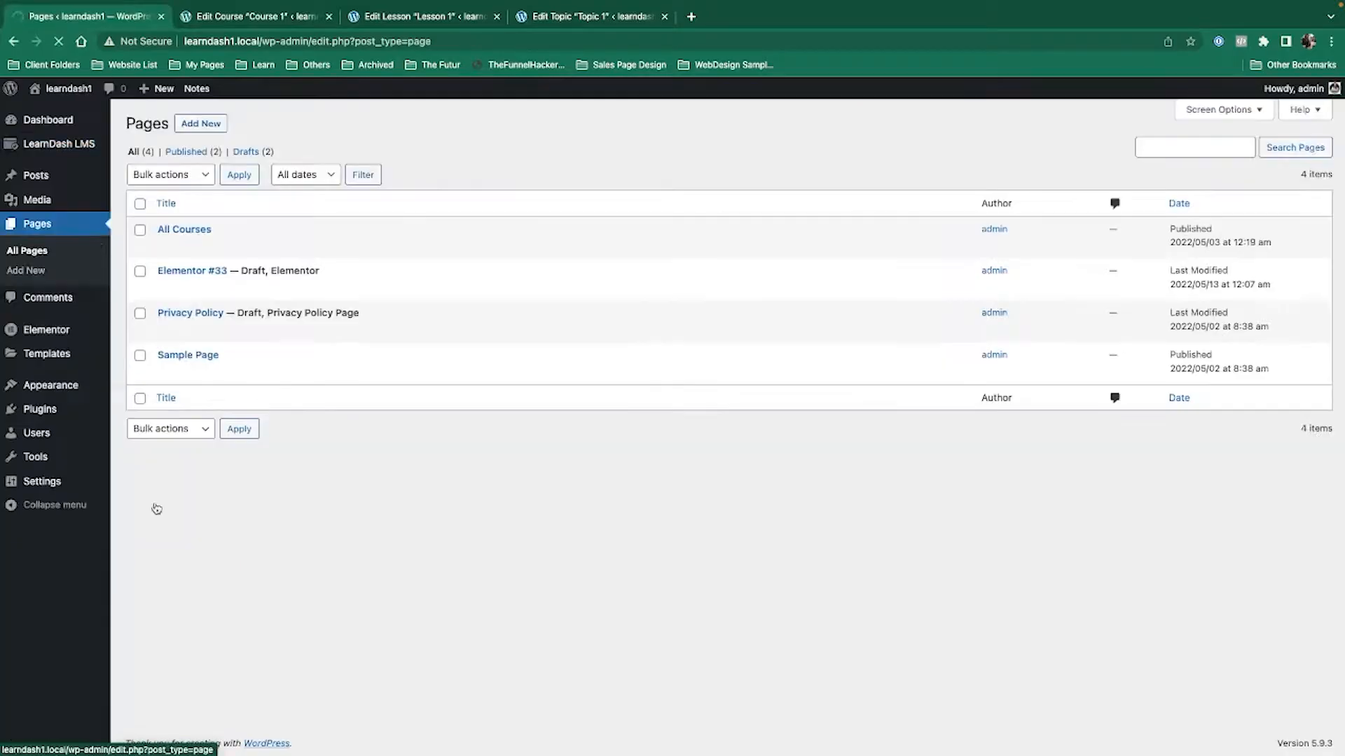
pyautogui.middleClick(272, 246)
pyautogui.click(225, 19)
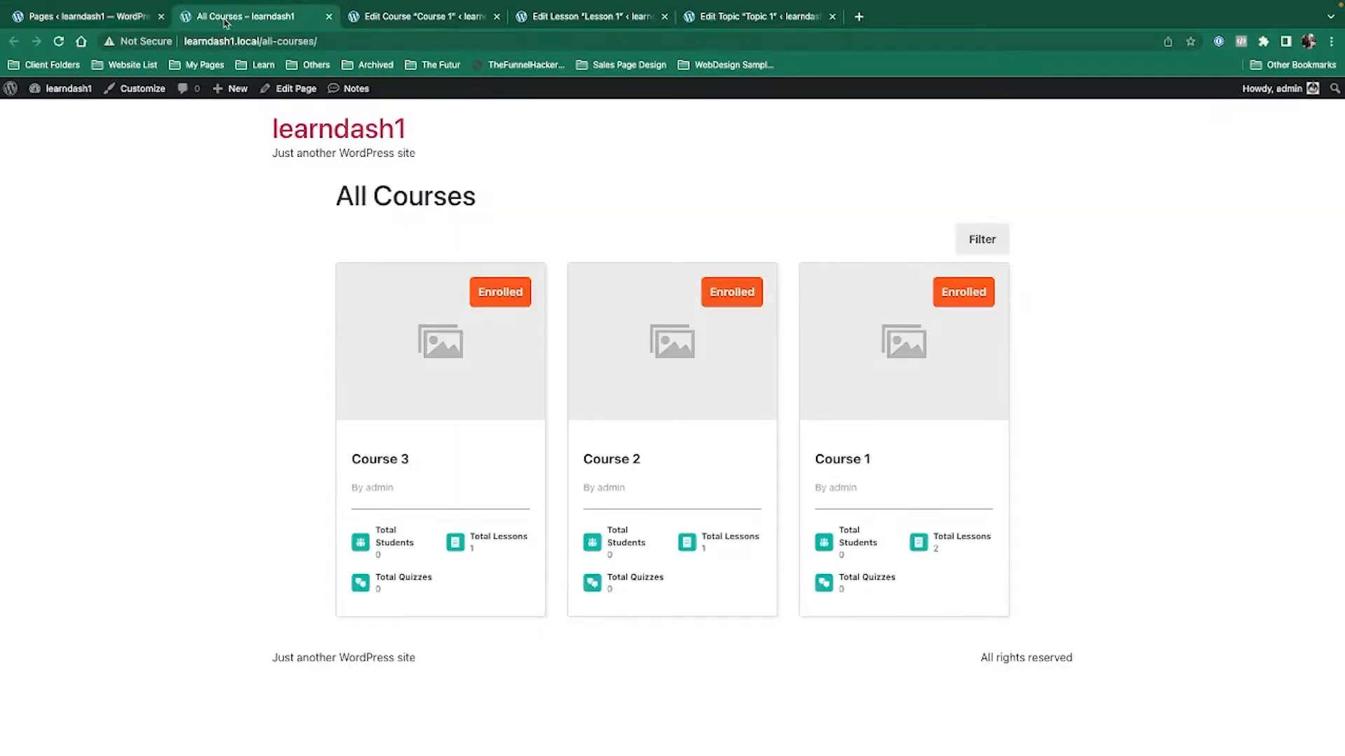
pyautogui.middleClick(301, 89)
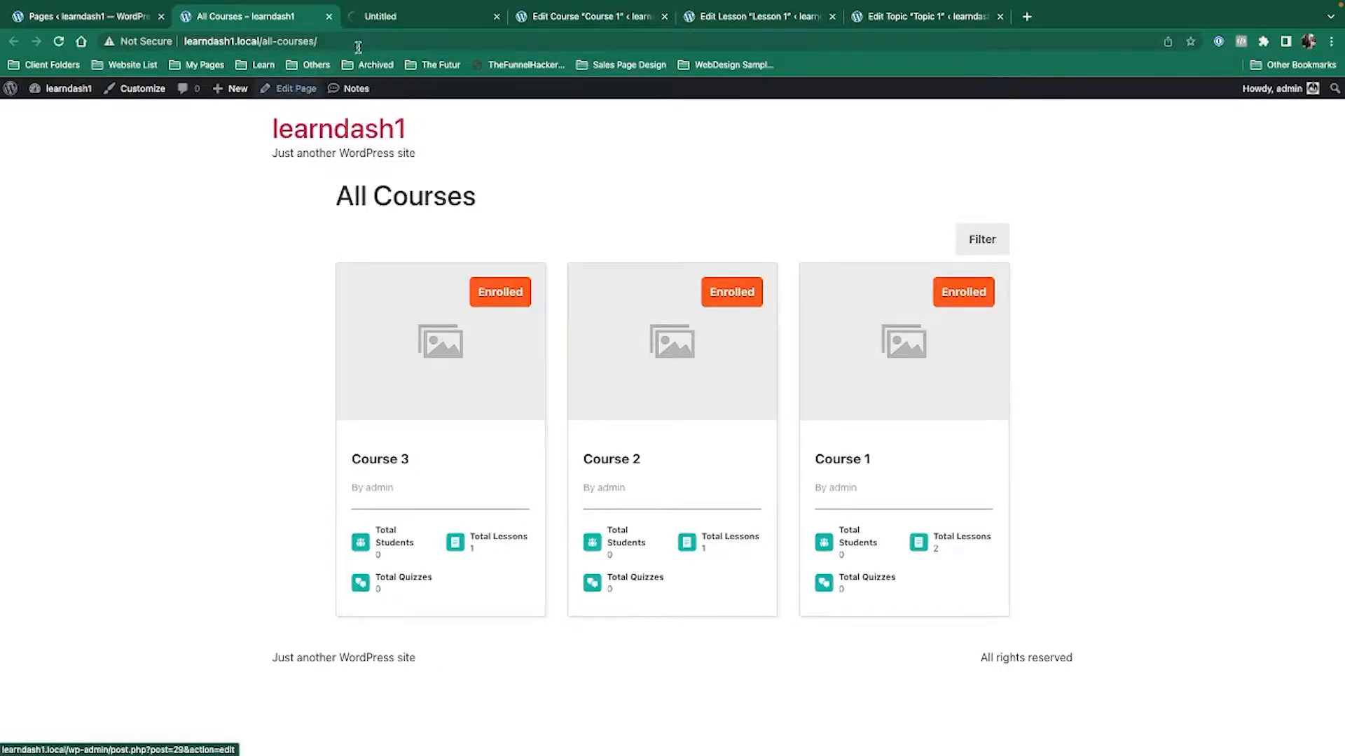
# Delete the LearnDash Course Grid block from All Courses, update the page, and launch Elementor.
pyautogui.click(410, 18)
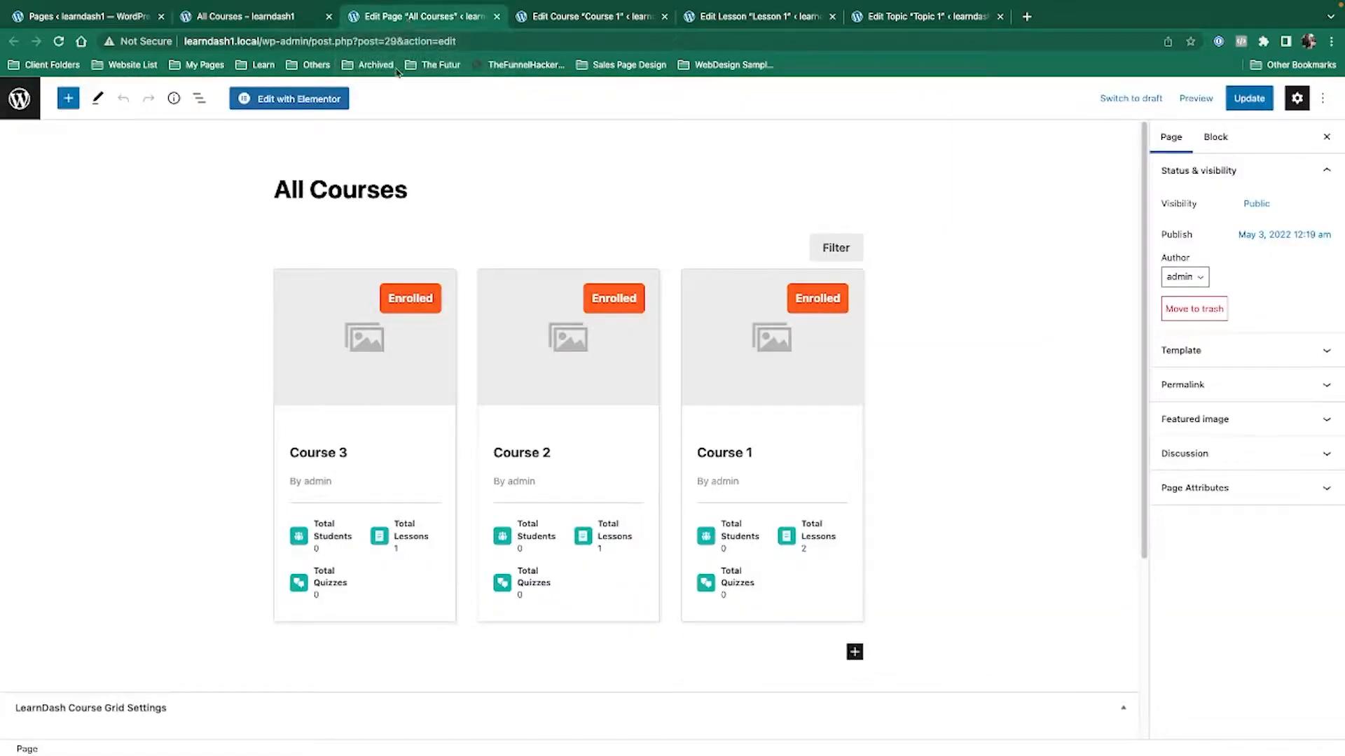
pyautogui.click(362, 242)
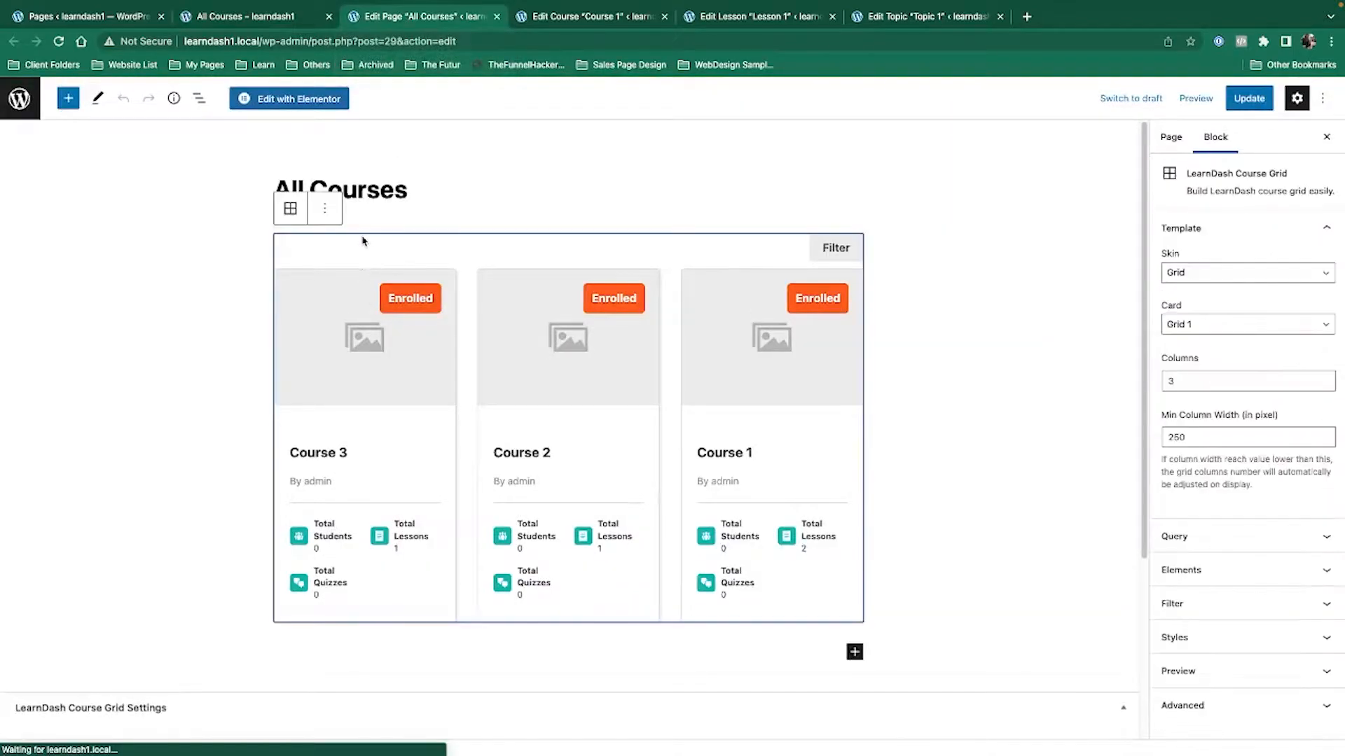
pyautogui.click(333, 214)
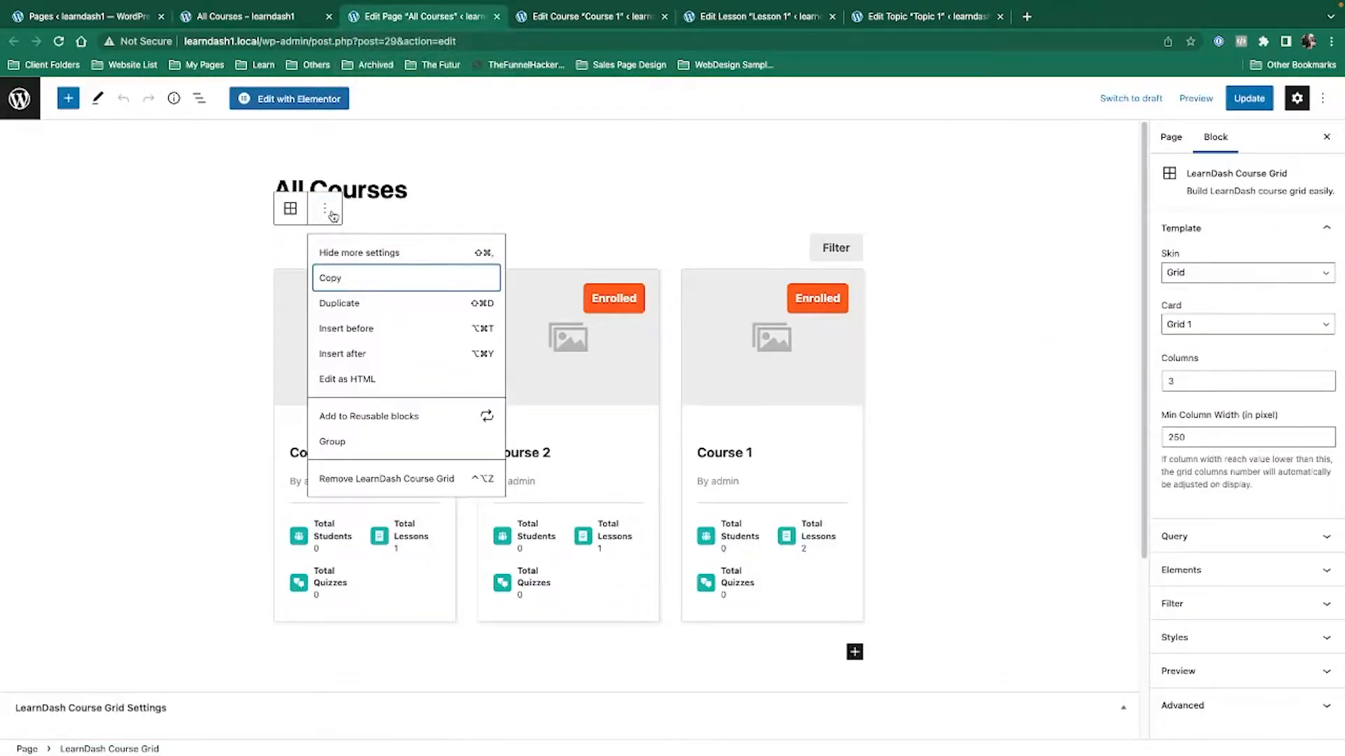
pyautogui.click(374, 480)
pyautogui.click(1233, 106)
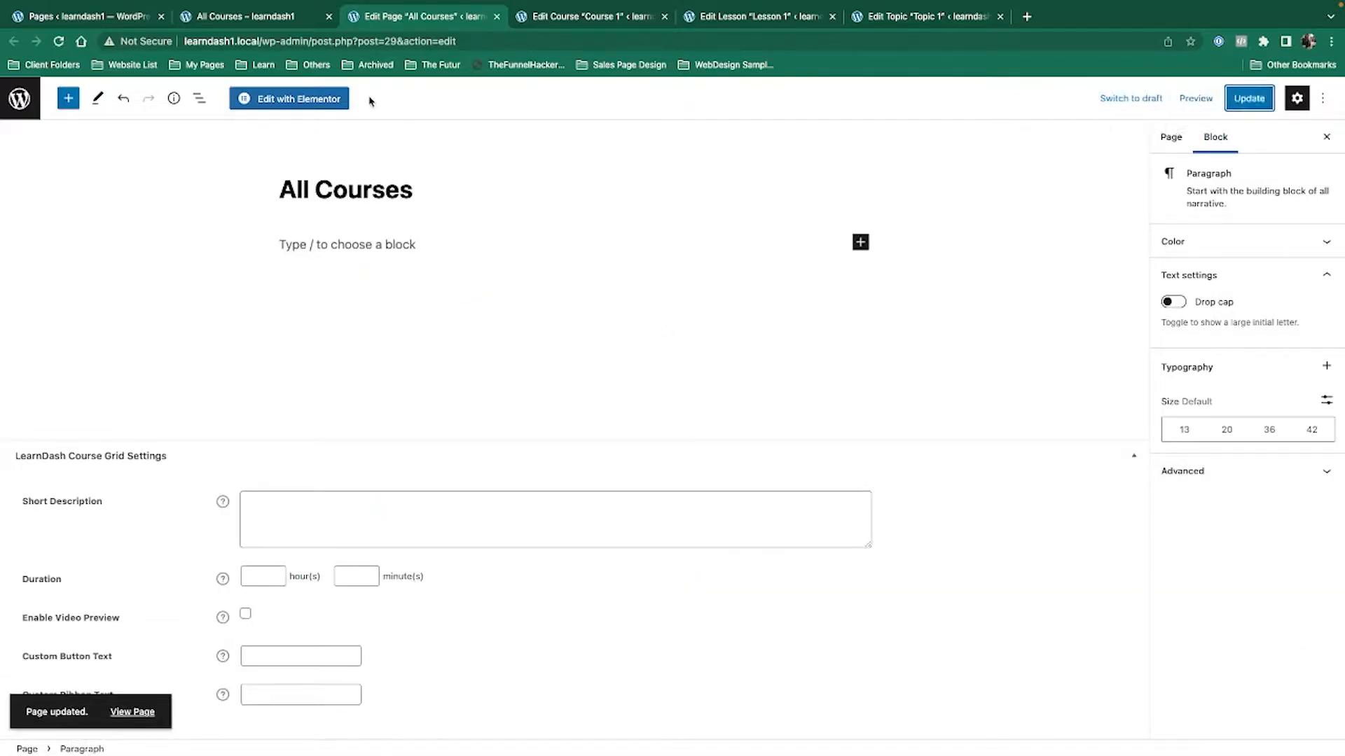
pyautogui.click(288, 99)
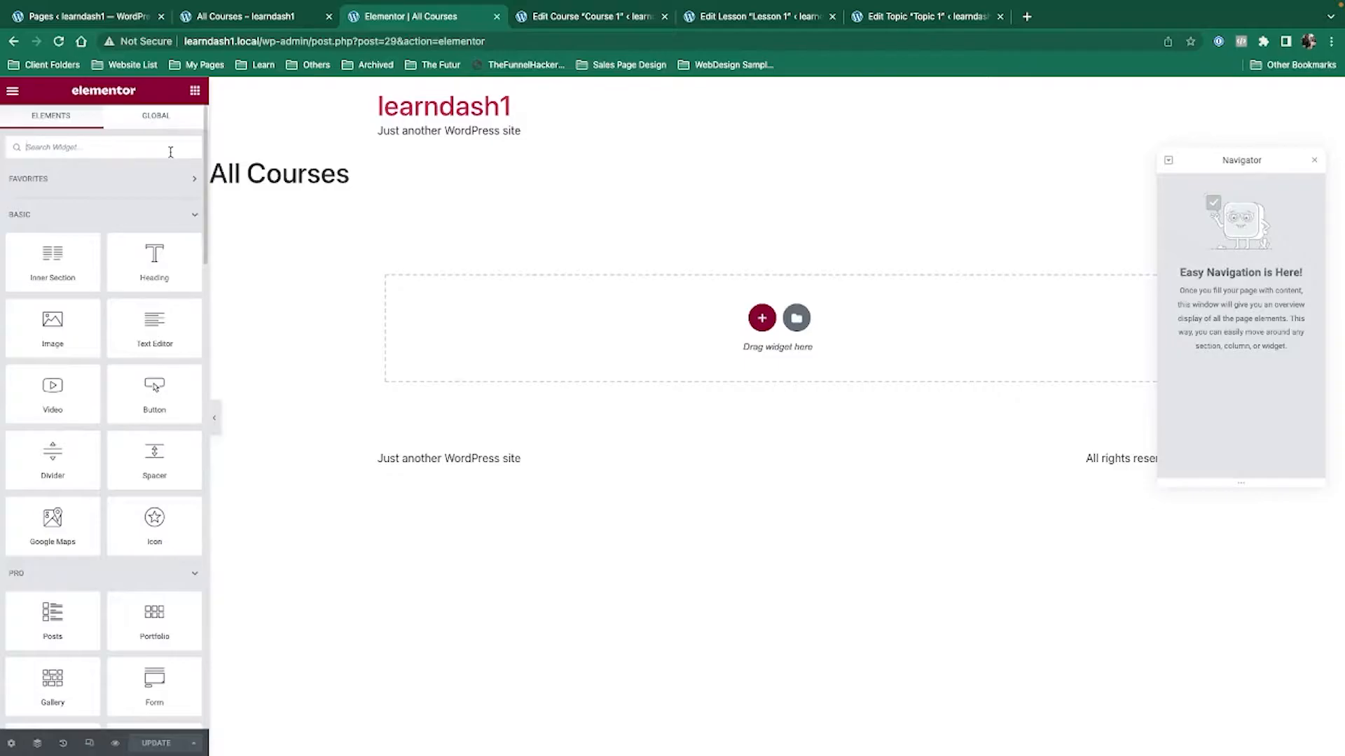
# Search Elementor widgets for 'learn' and drag the Course List widget onto the page.
pyautogui.click(223, 18)
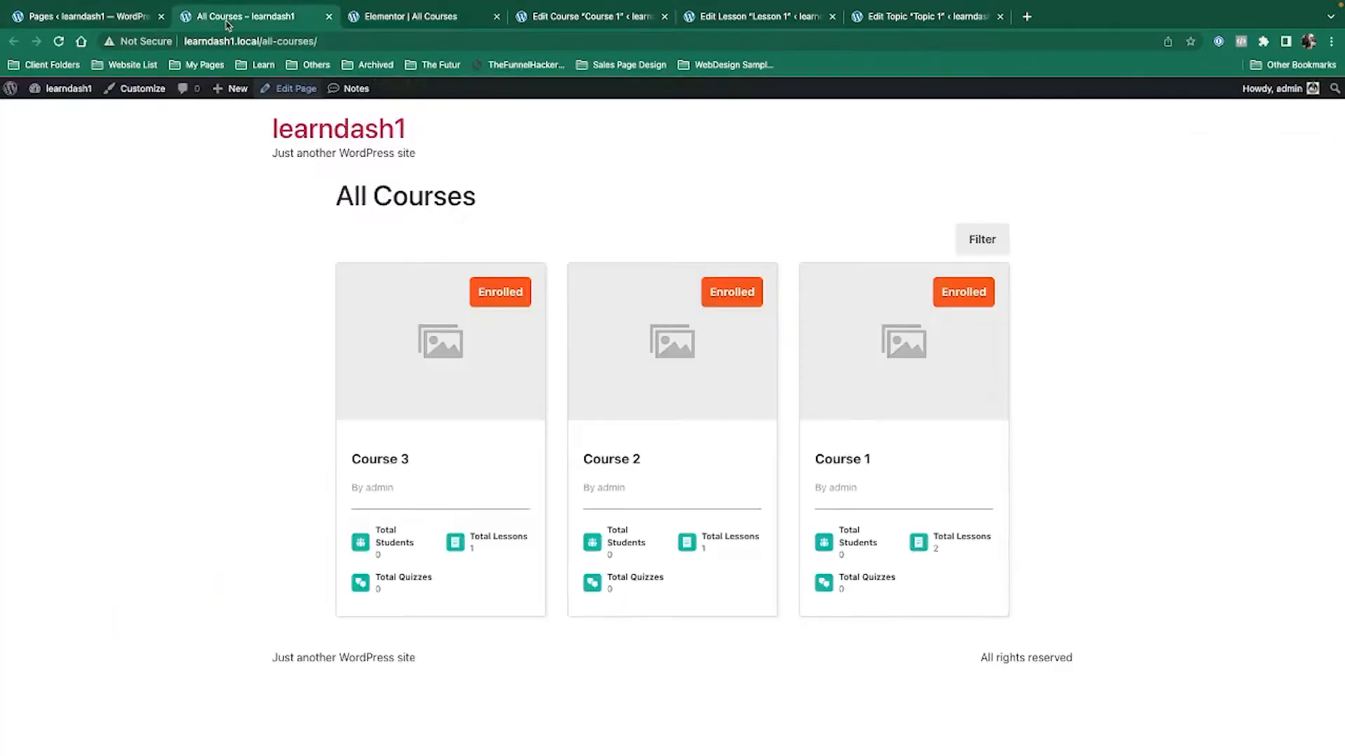
pyautogui.click(371, 15)
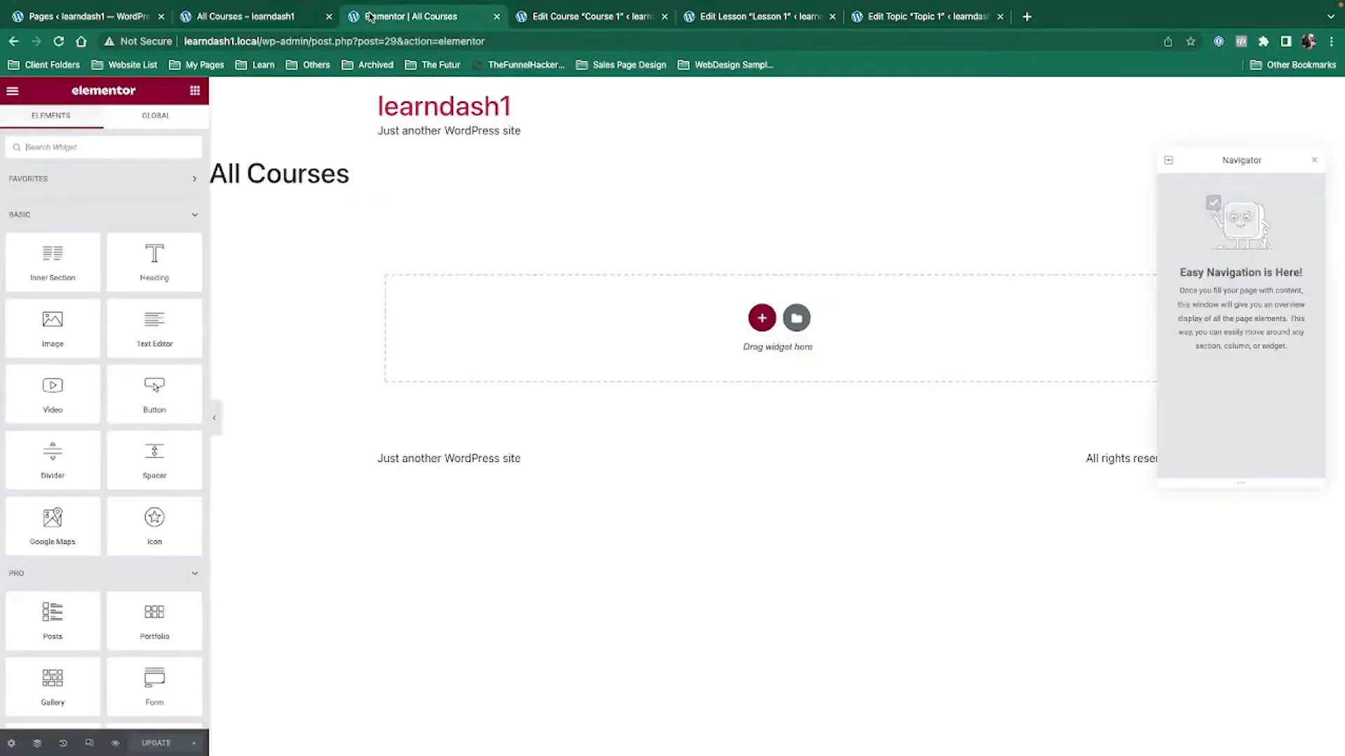
pyautogui.click(134, 141)
pyautogui.write('learn')
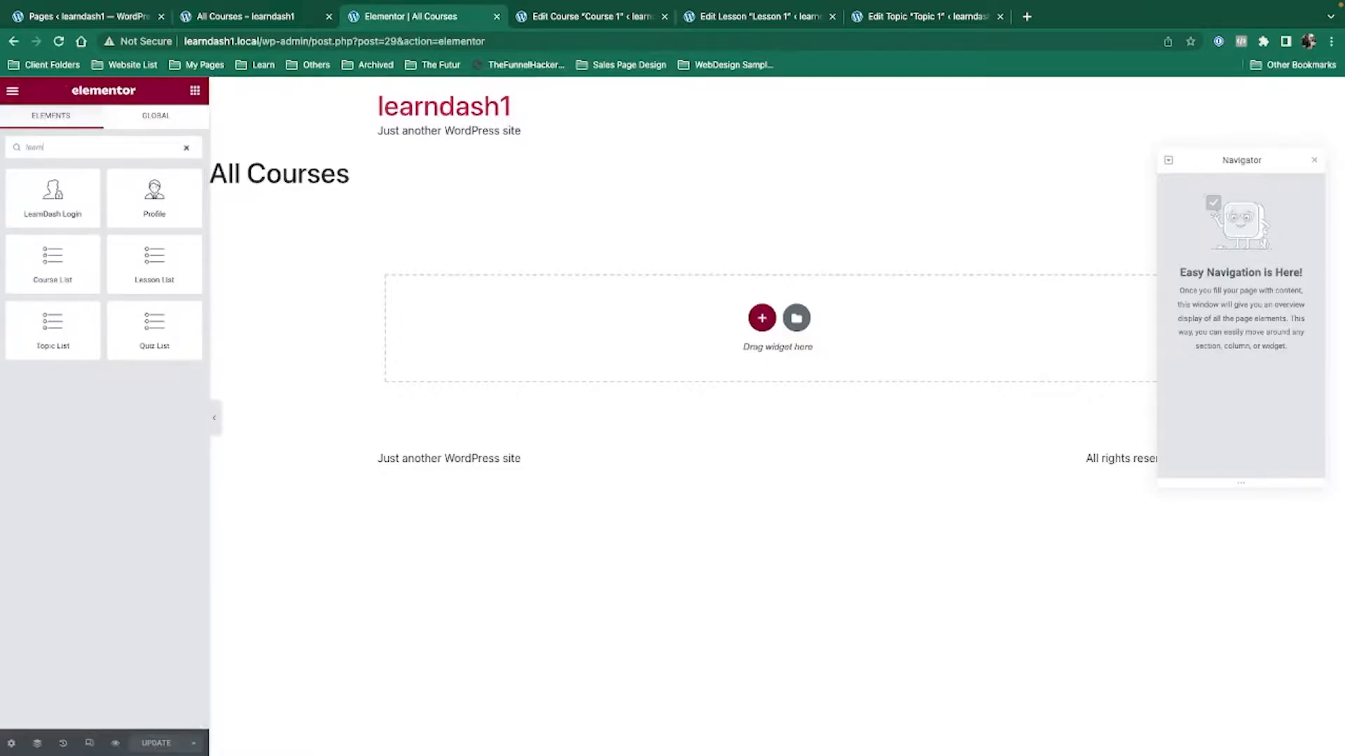
pyautogui.moveTo(56, 277); pyautogui.dragTo(462, 325)
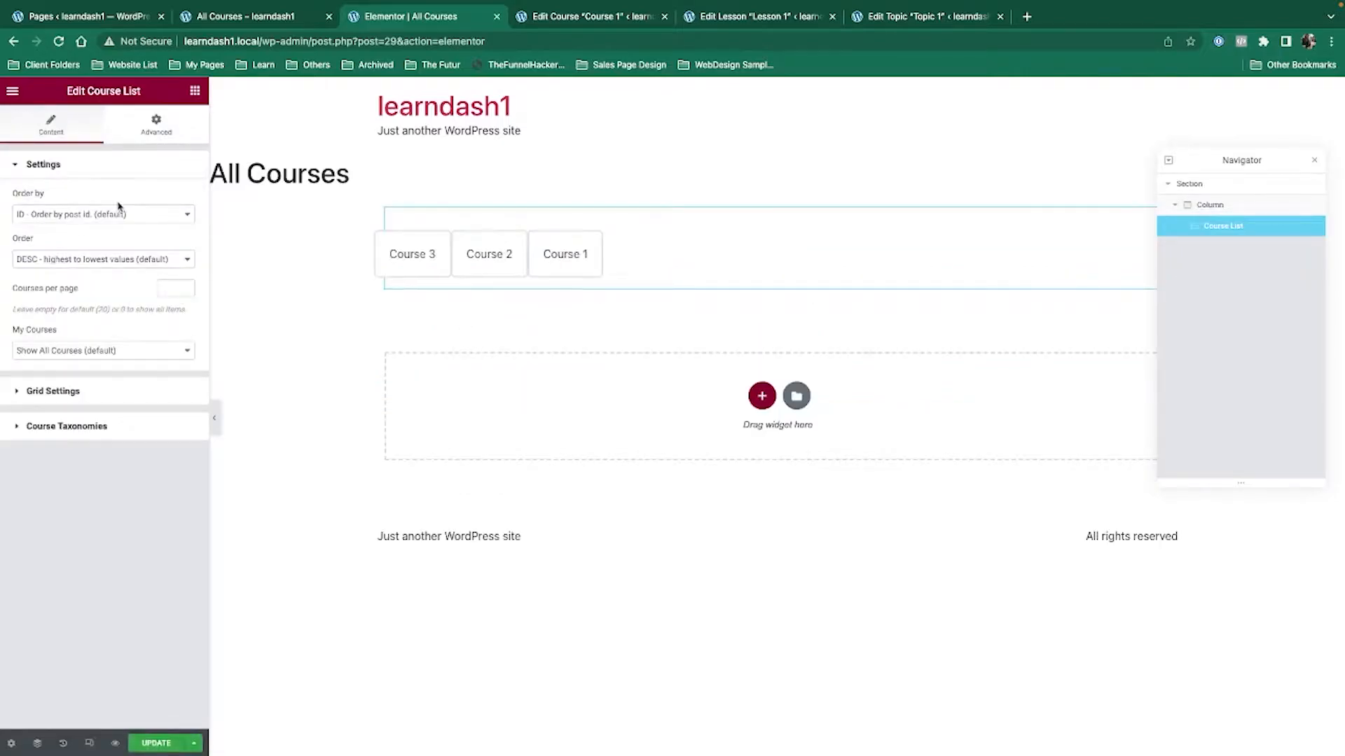
# Enable Show Grid and Show Progress Bar, keeping all courses listed.
pyautogui.click(77, 392)
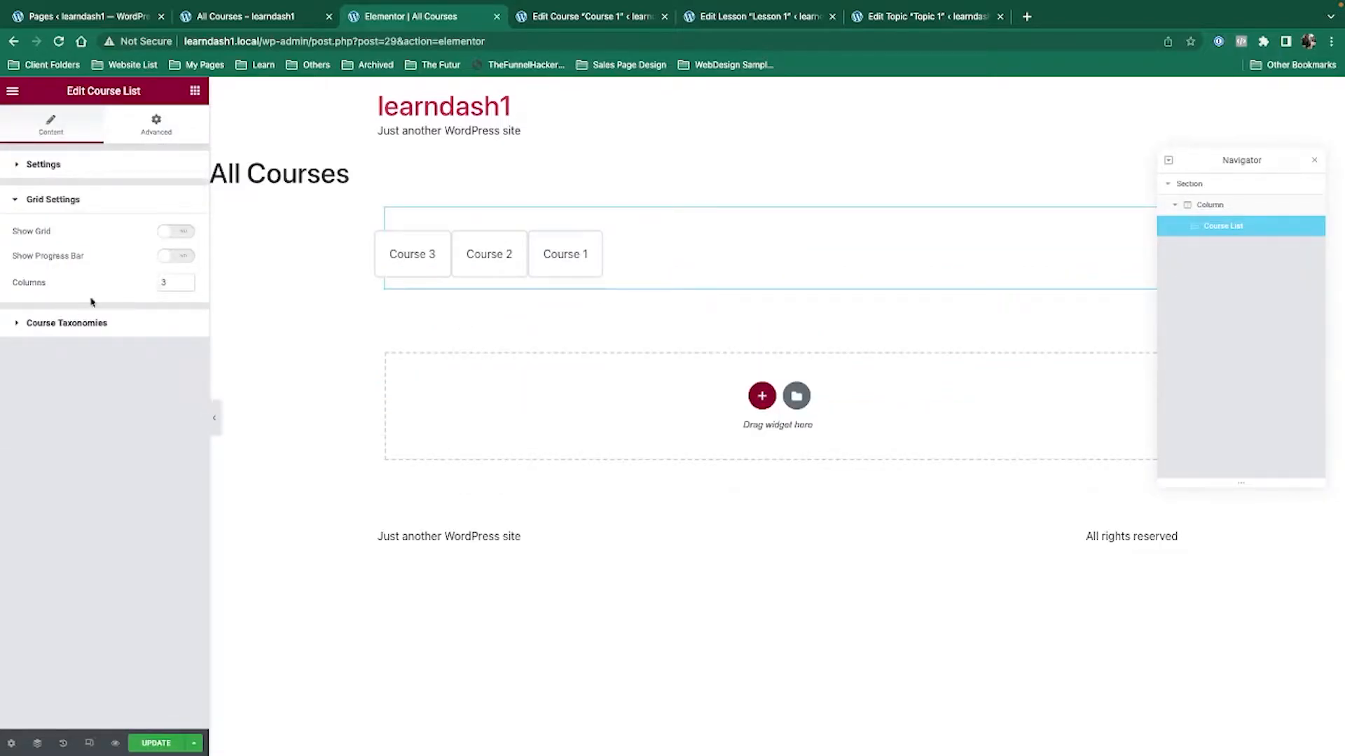
pyautogui.click(176, 233)
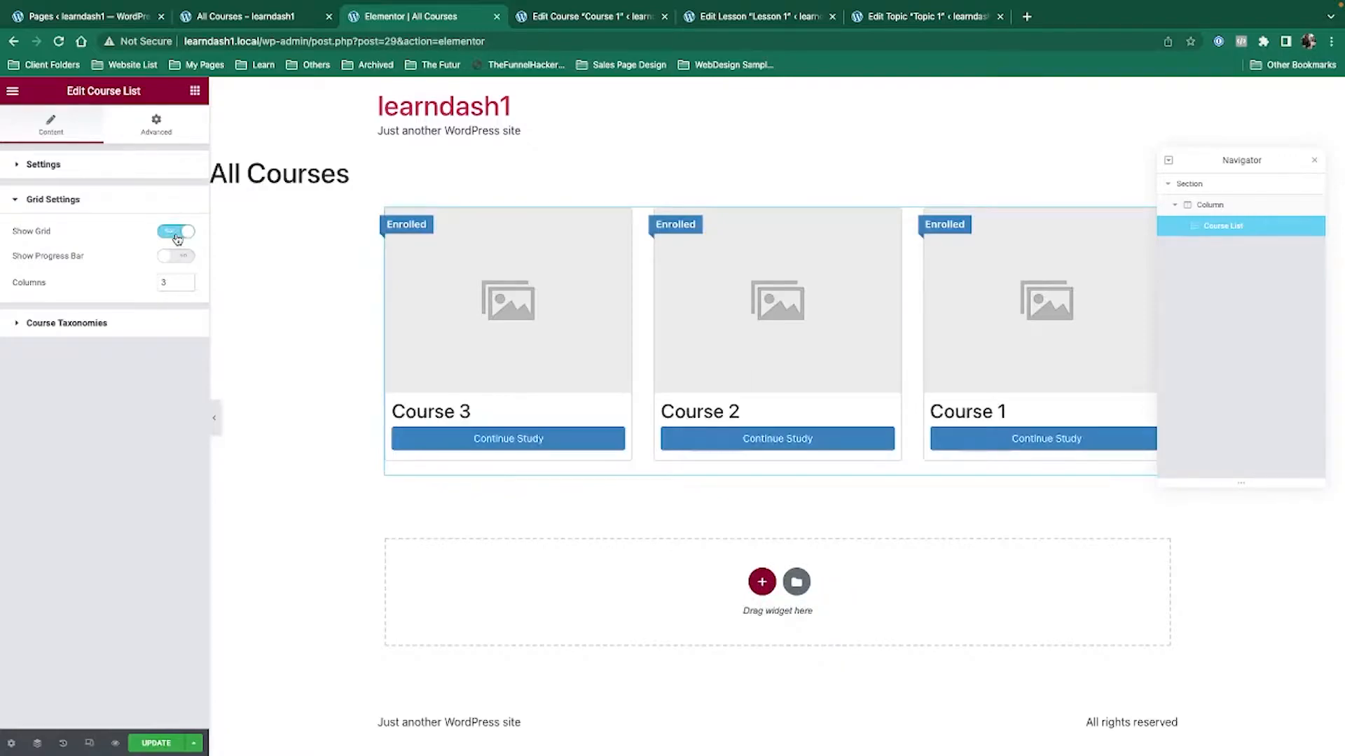
pyautogui.click(175, 257)
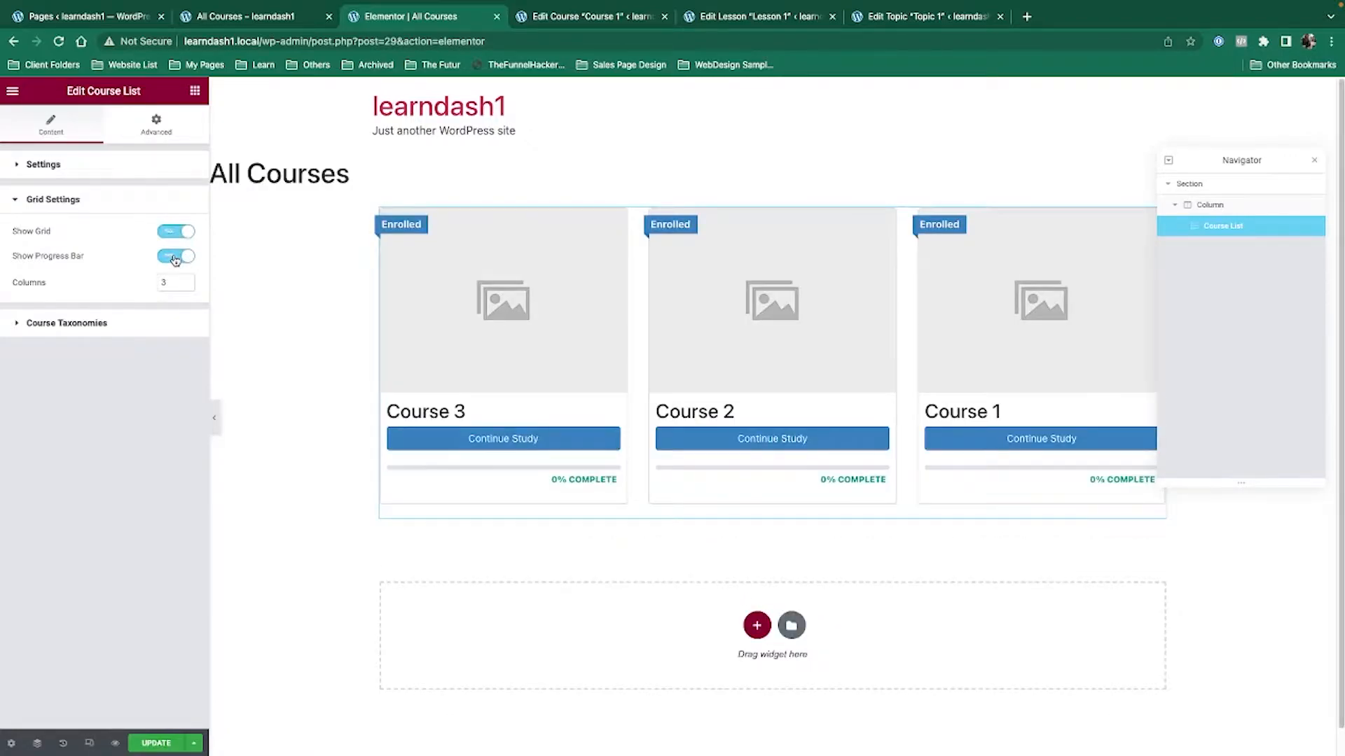
pyautogui.click(57, 168)
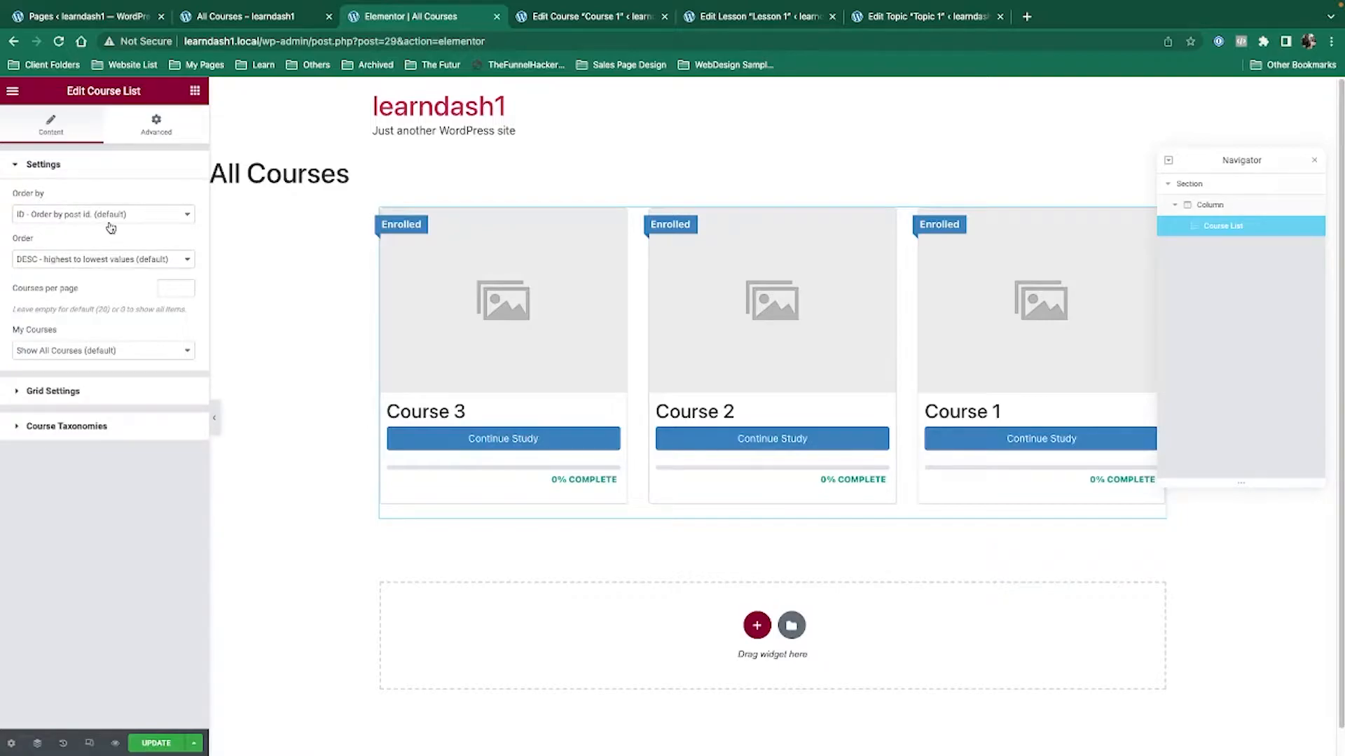
pyautogui.click(50, 354)
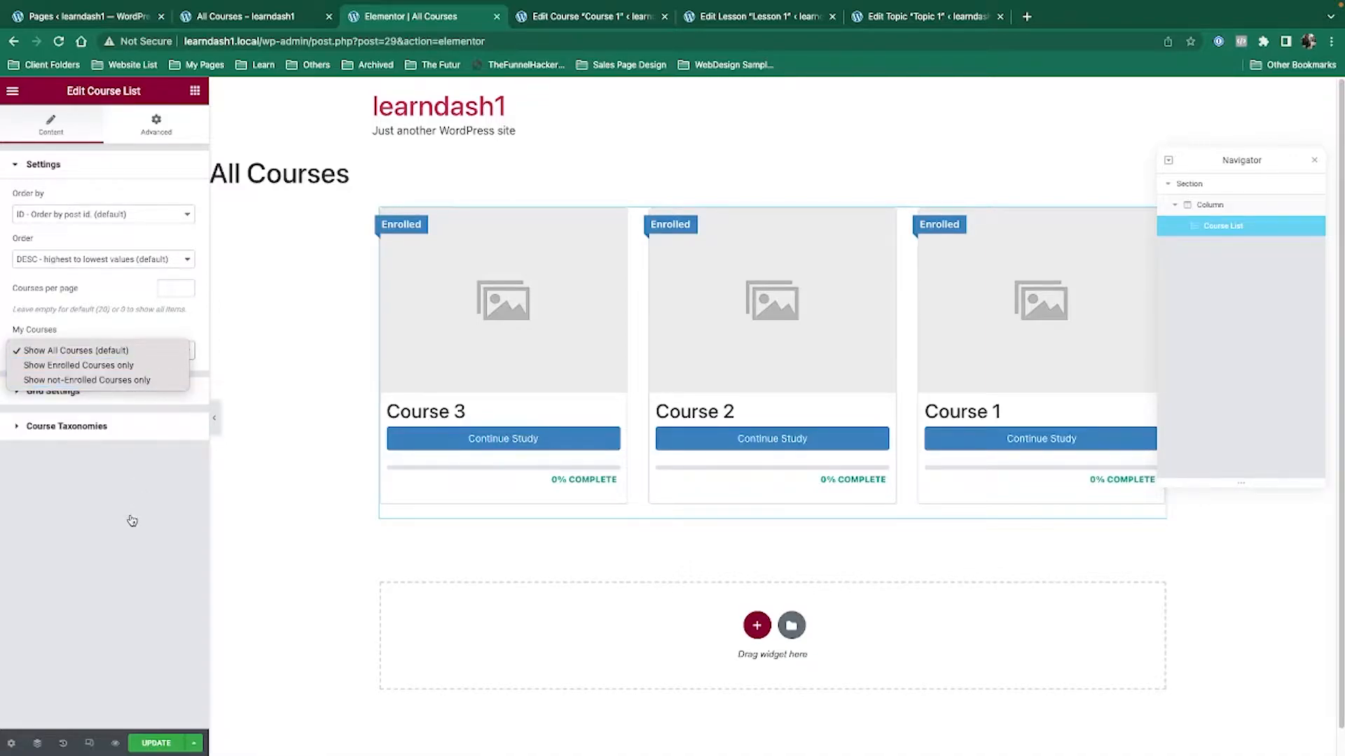
pyautogui.click(105, 471)
# Leave the course category selector off after checking the categories, and update the page.
pyautogui.click(70, 428)
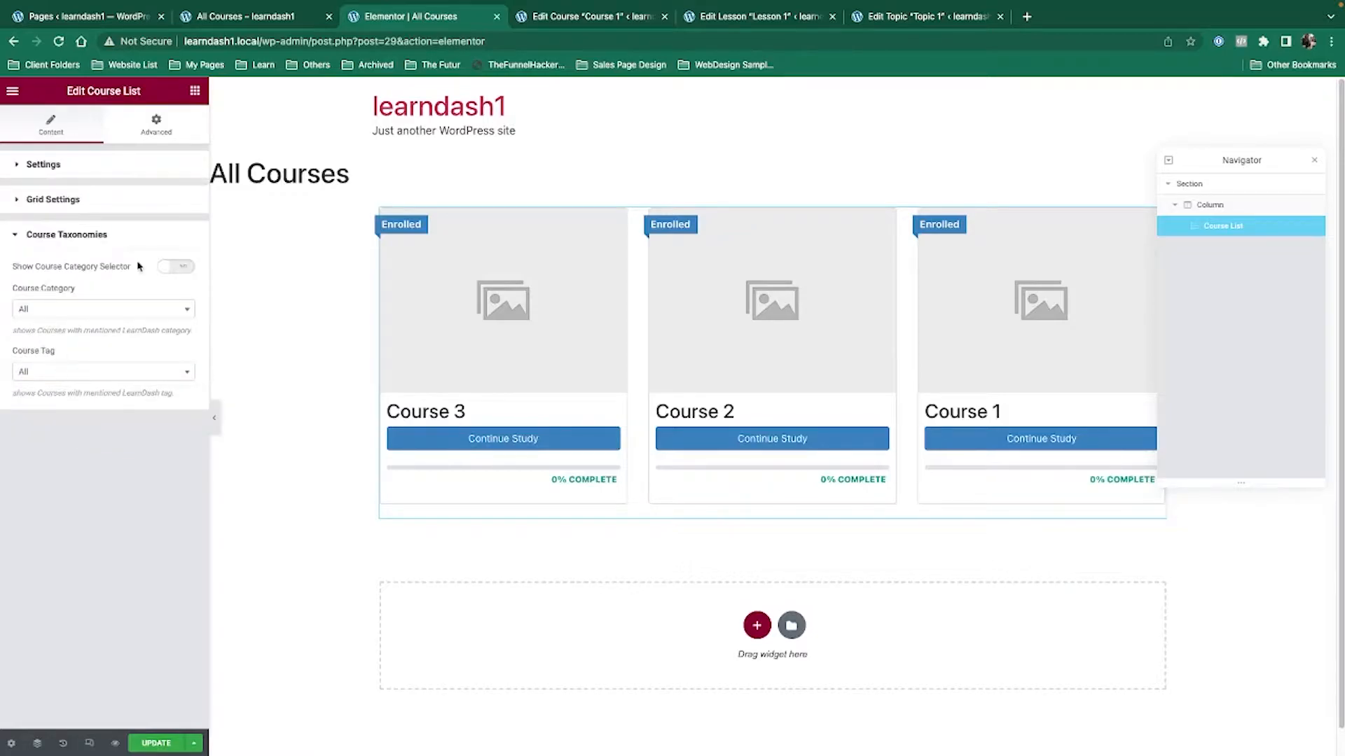
pyautogui.click(171, 269)
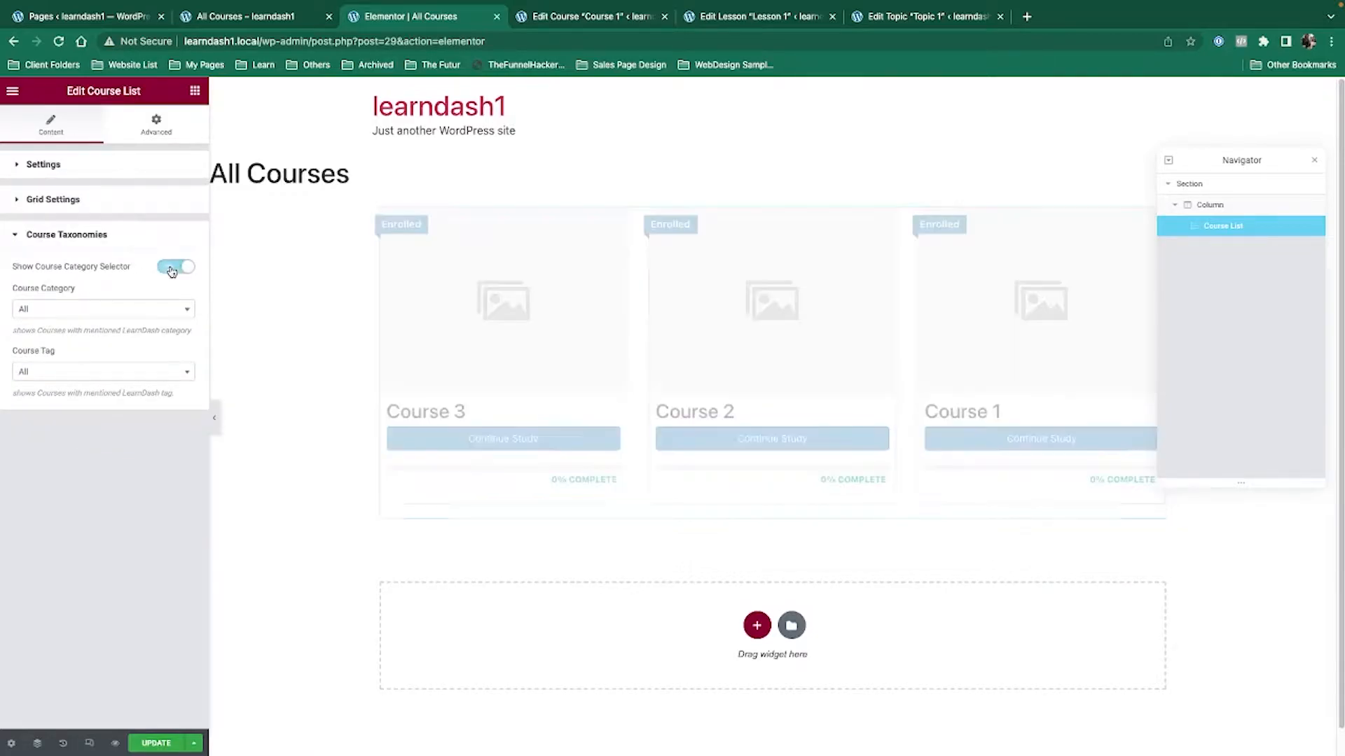
pyautogui.click(33, 312)
pyautogui.click(176, 271)
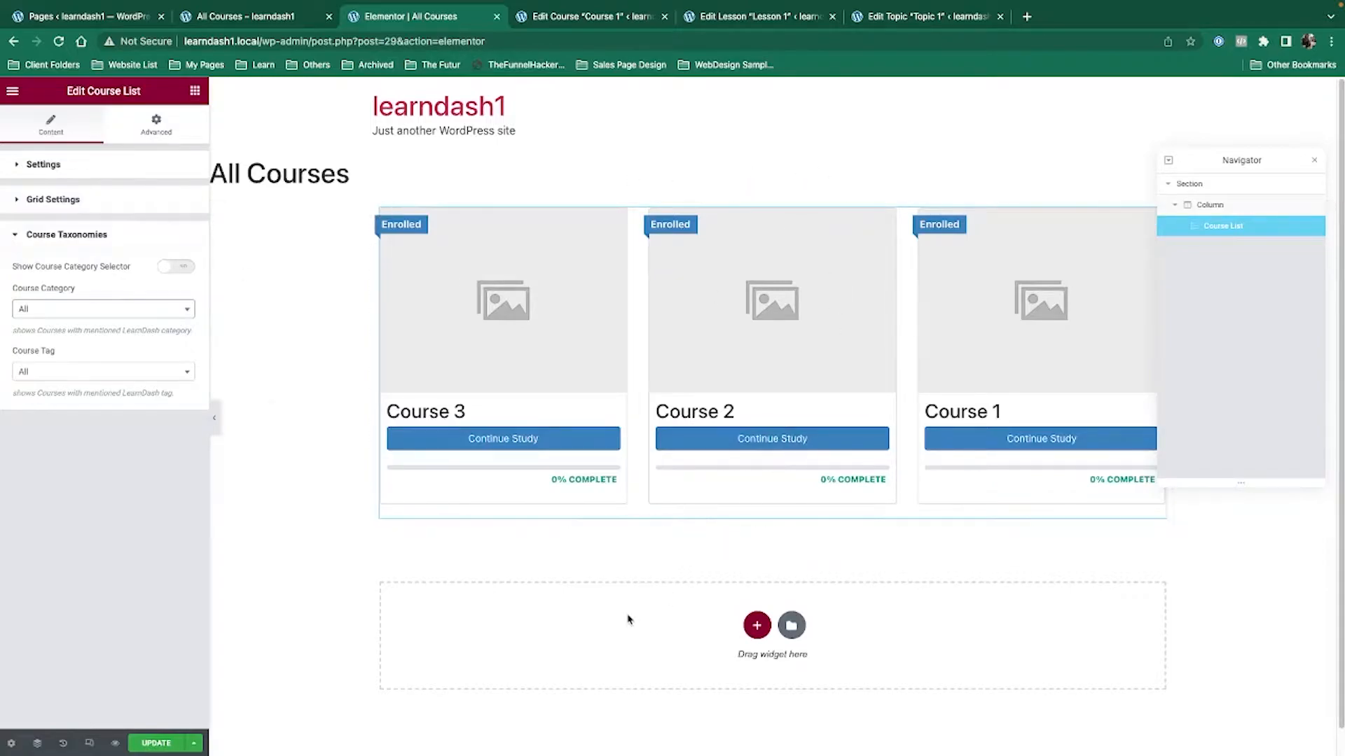
pyautogui.click(155, 748)
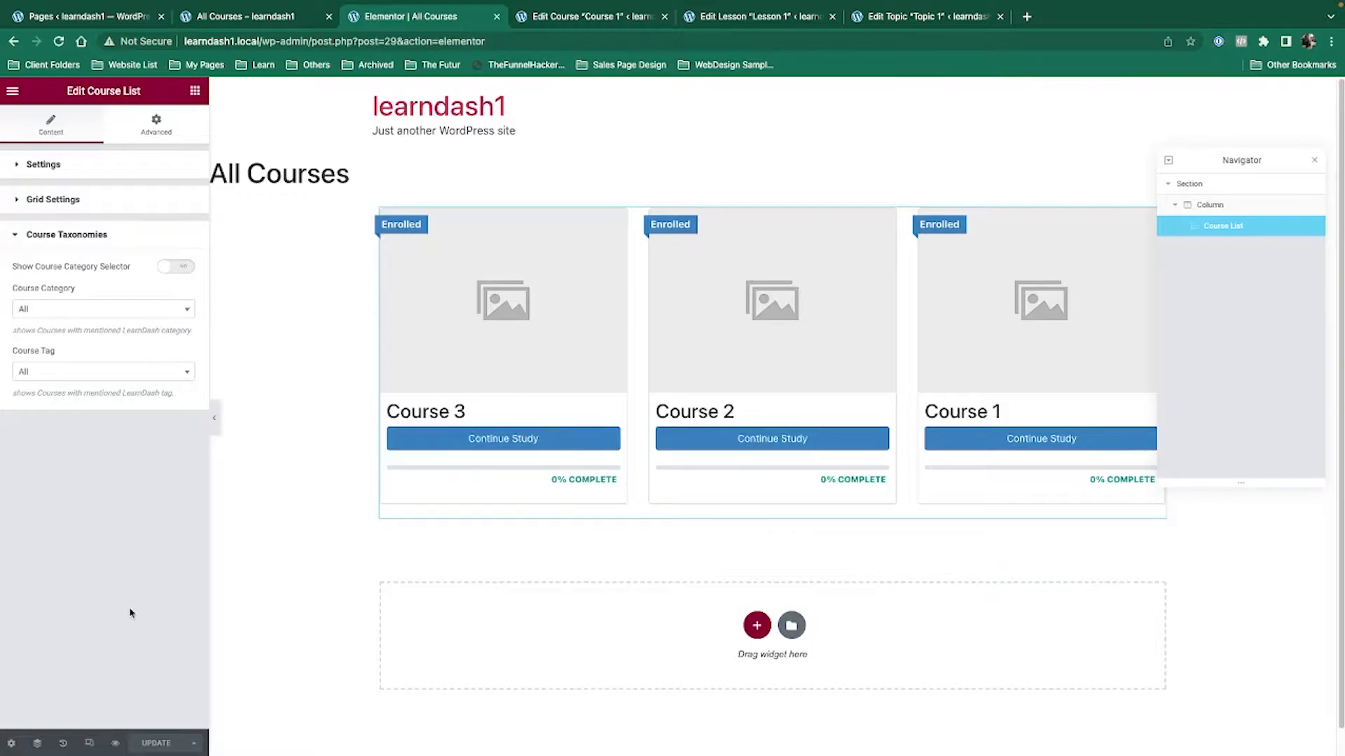
# Load the site's /all-courses/ page logged out in a new incognito tab, then return to Elementor.
pyautogui.hotkey('ctrl', 'Left')
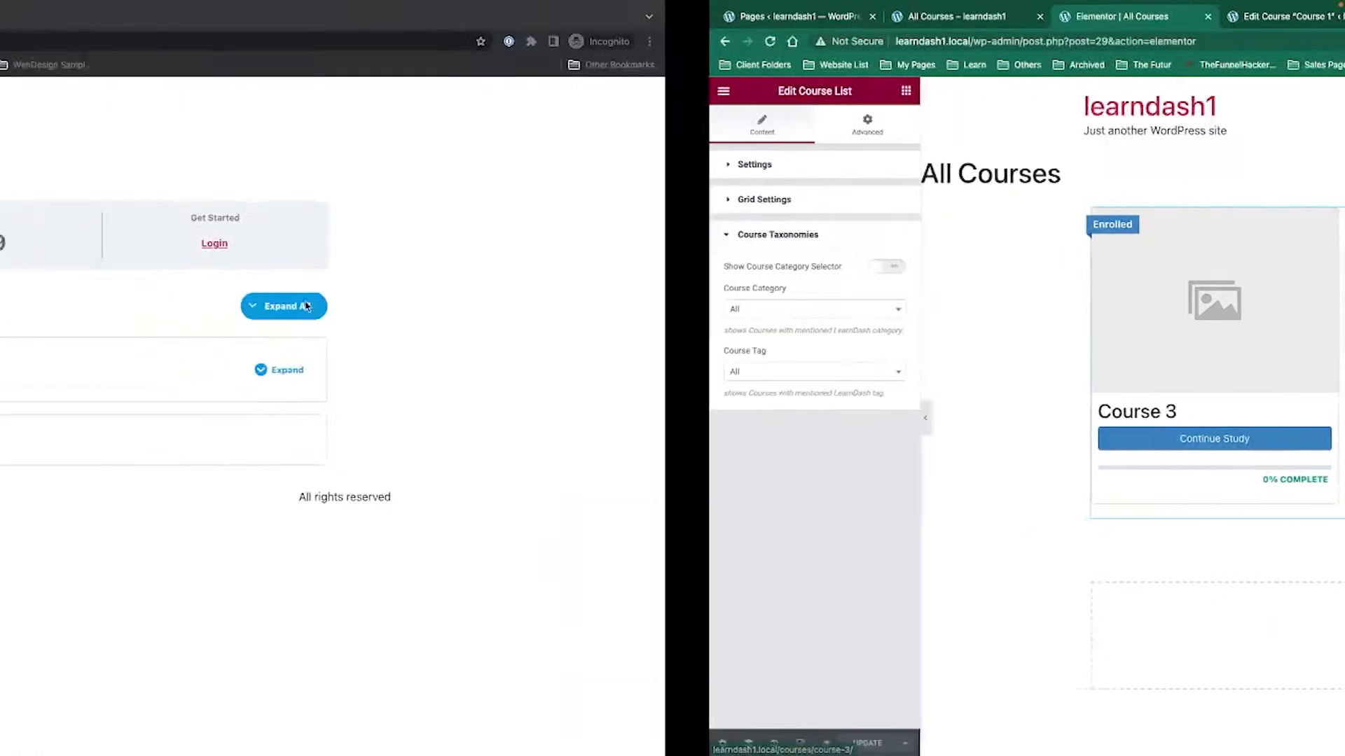
pyautogui.moveTo(260, 40); pyautogui.dragTo(174, 42)
pyautogui.press('super+c')
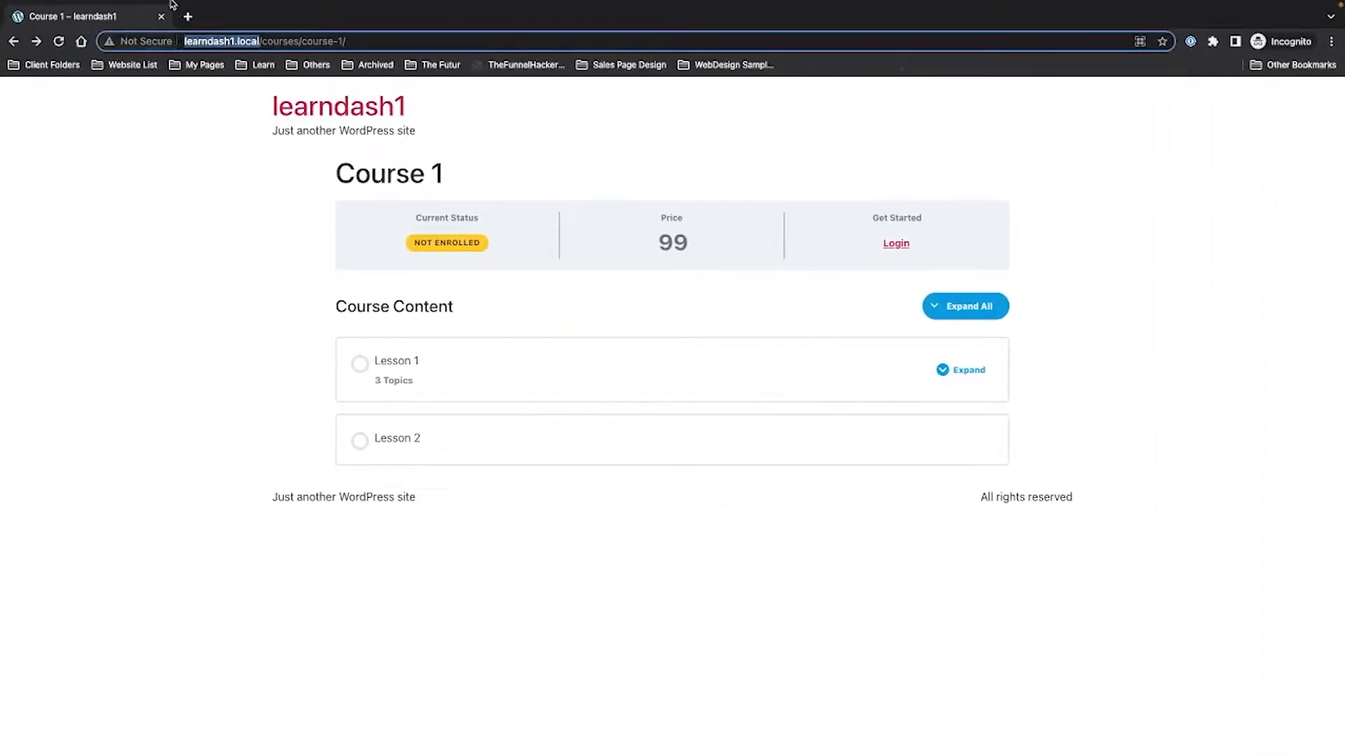
pyautogui.click(188, 16)
pyautogui.press('super+v')
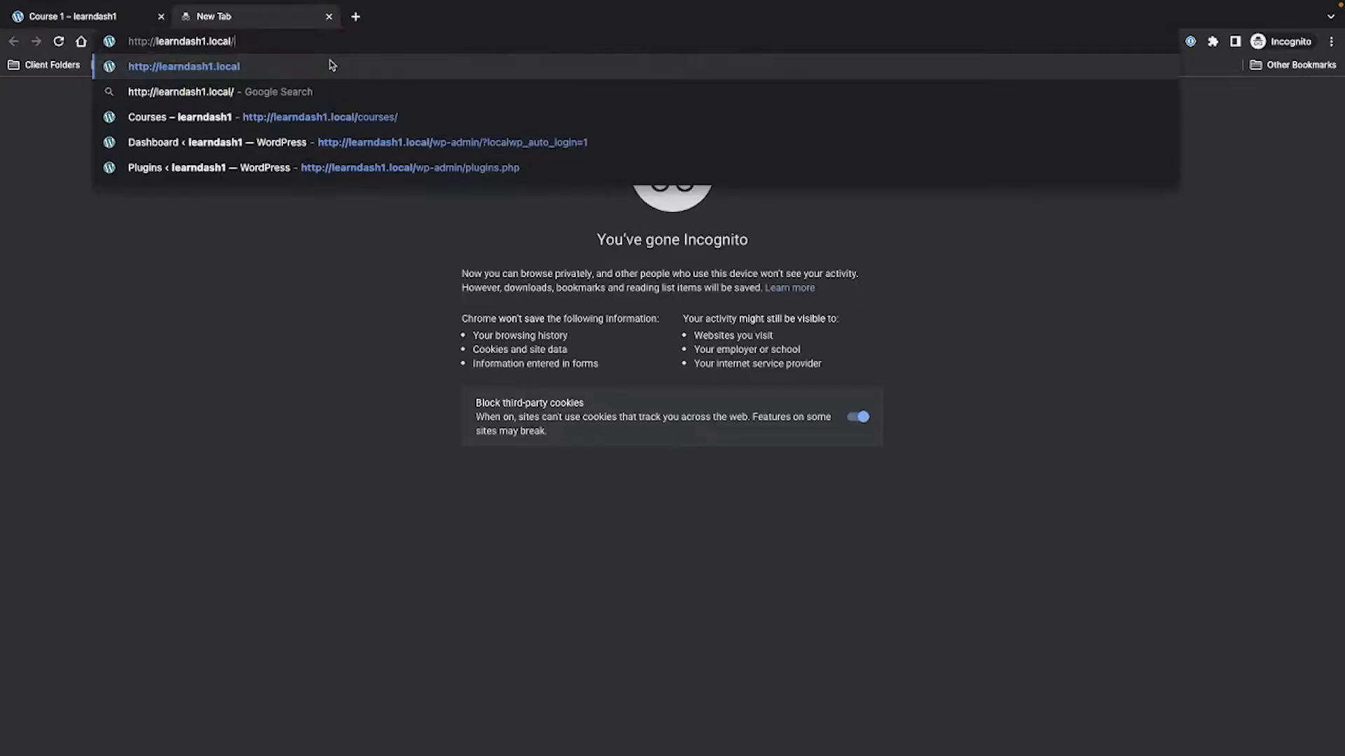
pyautogui.write('all')
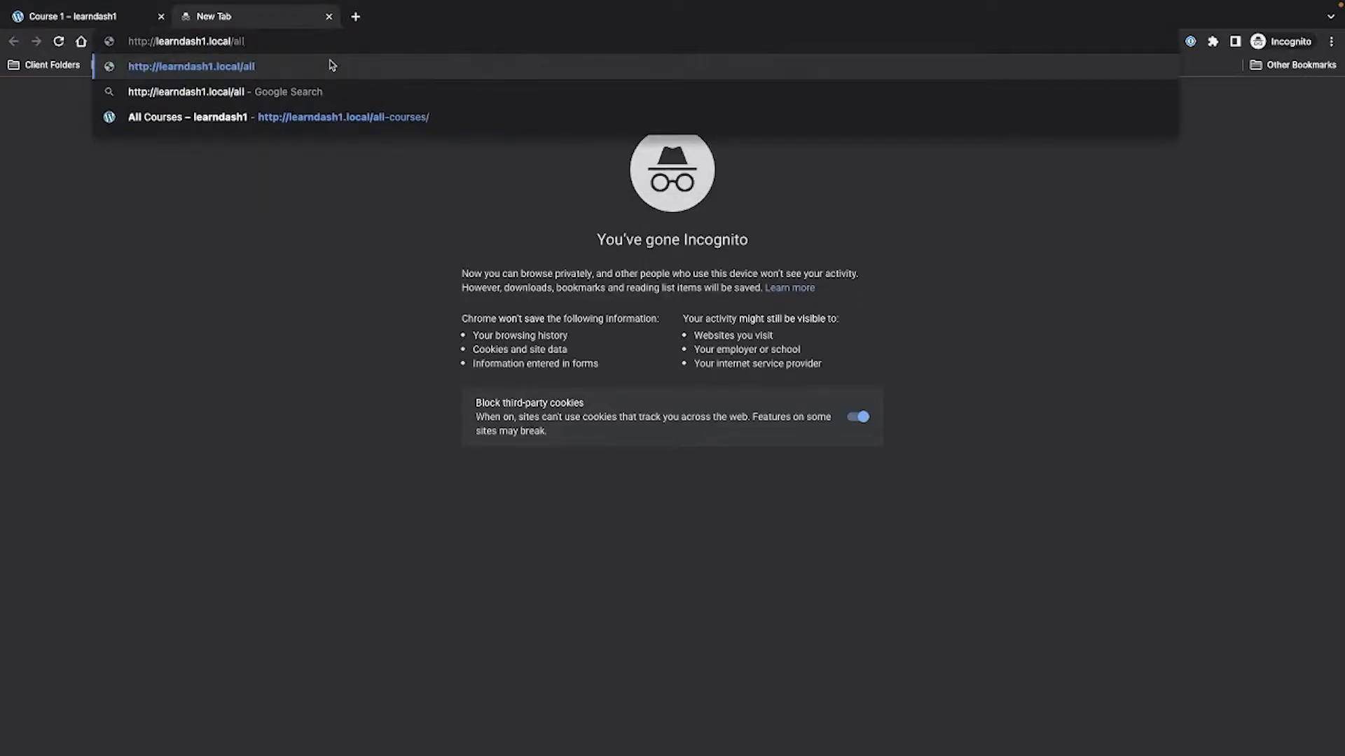
pyautogui.press('Return')
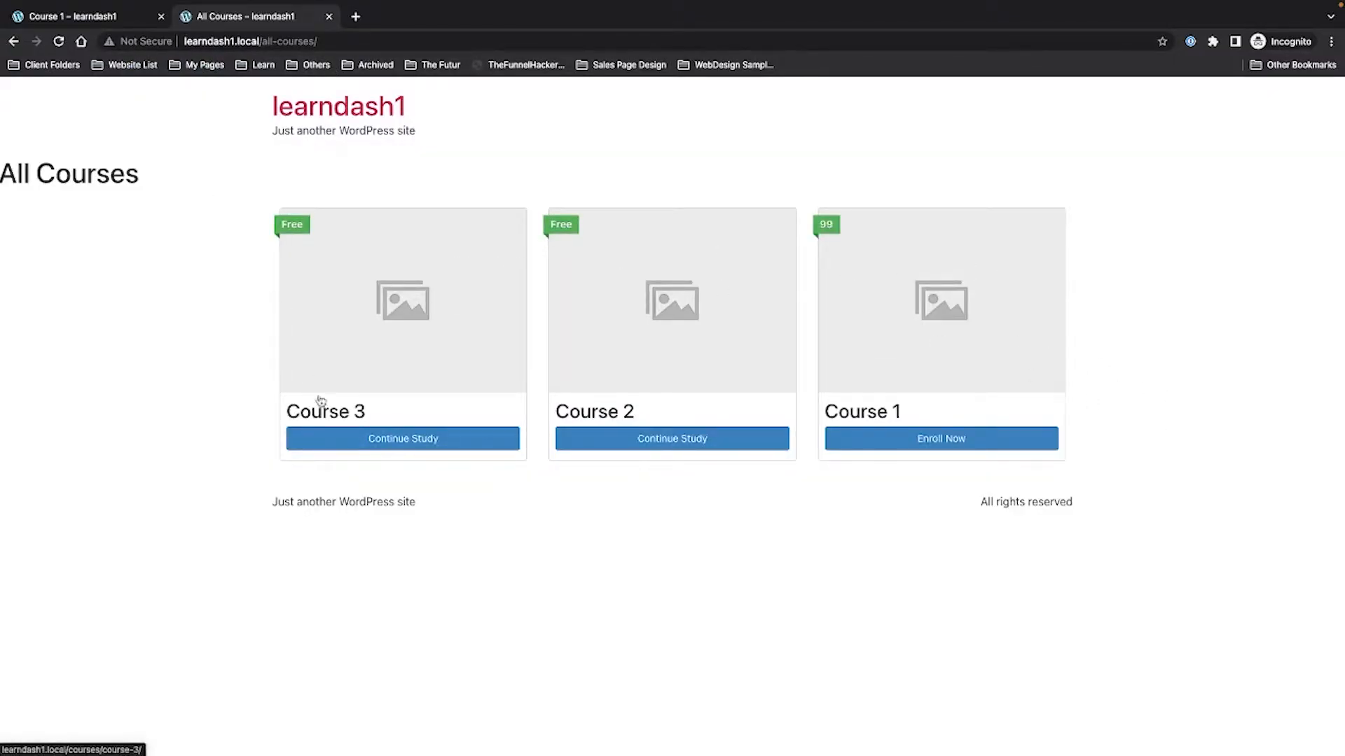
pyautogui.hotkey('ctrl', 'Left')
pyautogui.hotkey('ctrl', 'Right')
pyautogui.hotkey('ctrl', 'Right')
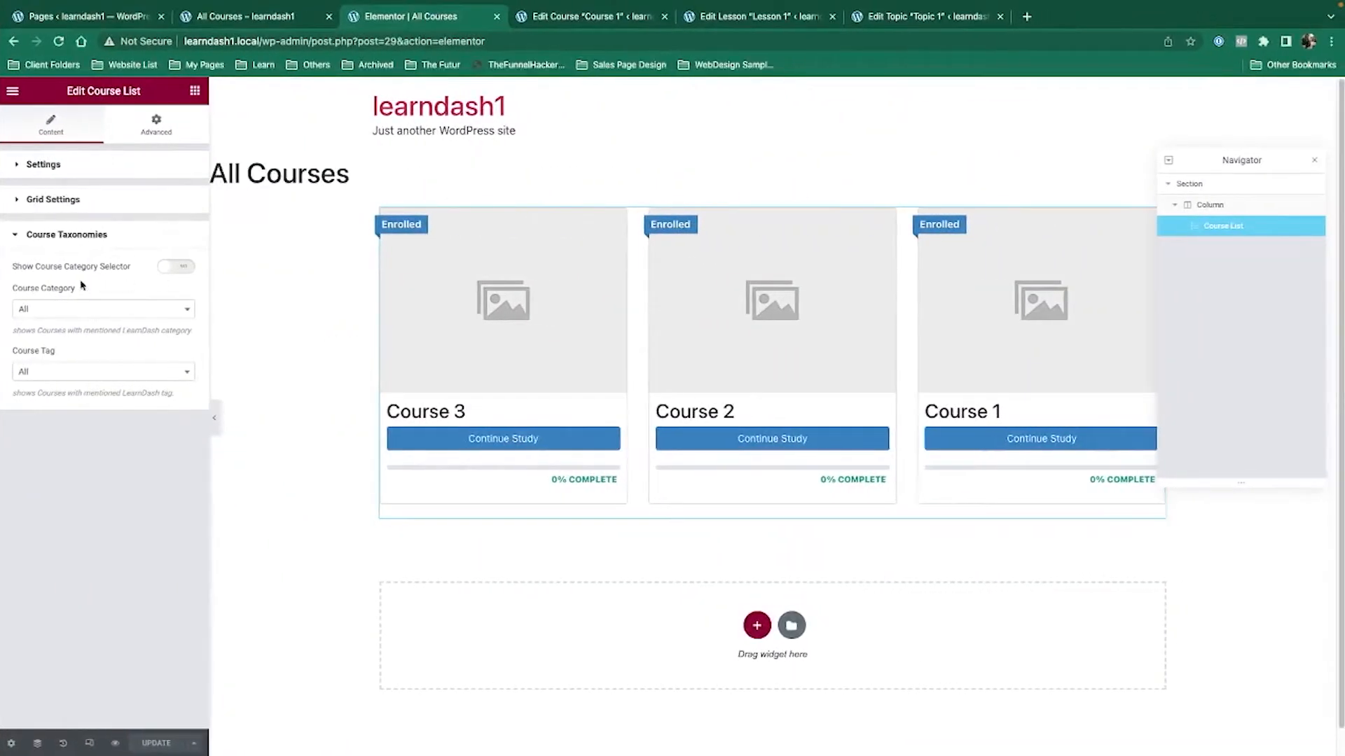
# Set the Course List to order by Date, ASC, and update the page.
pyautogui.click(45, 174)
pyautogui.click(109, 216)
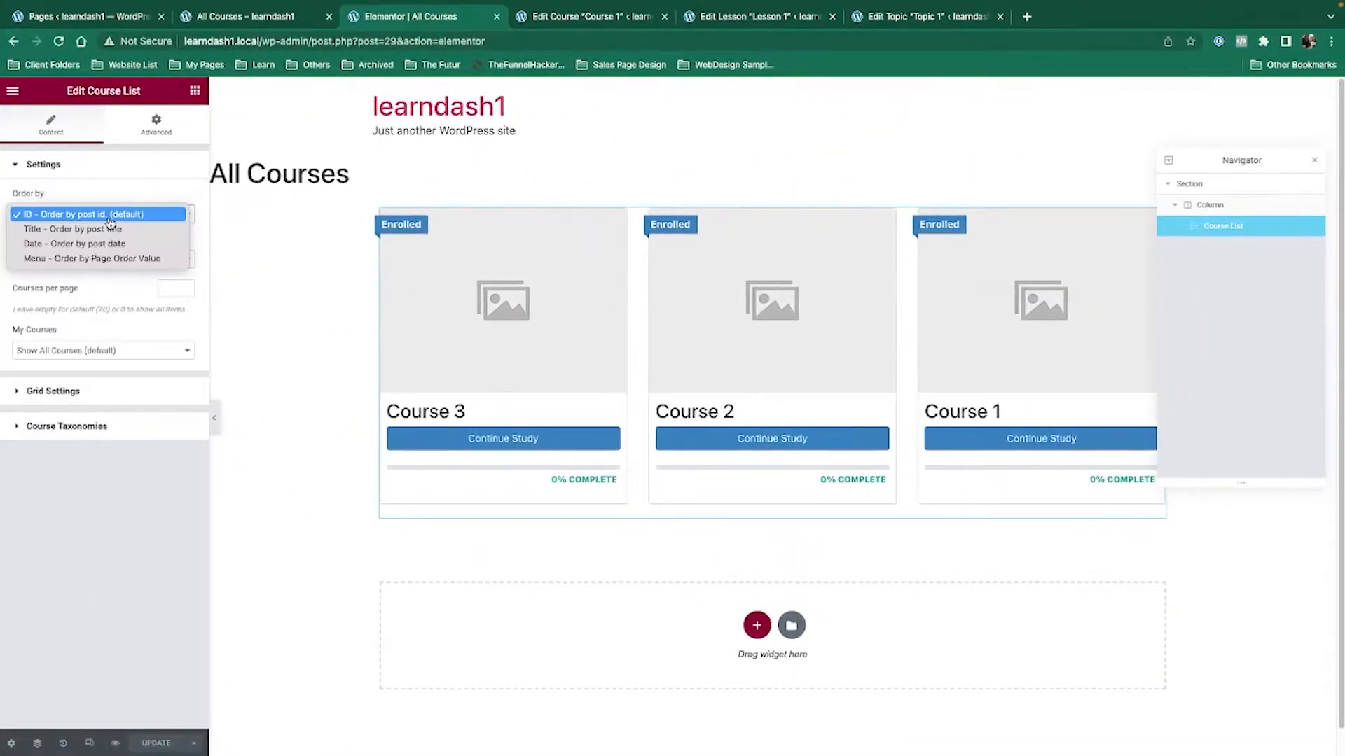
pyautogui.click(111, 243)
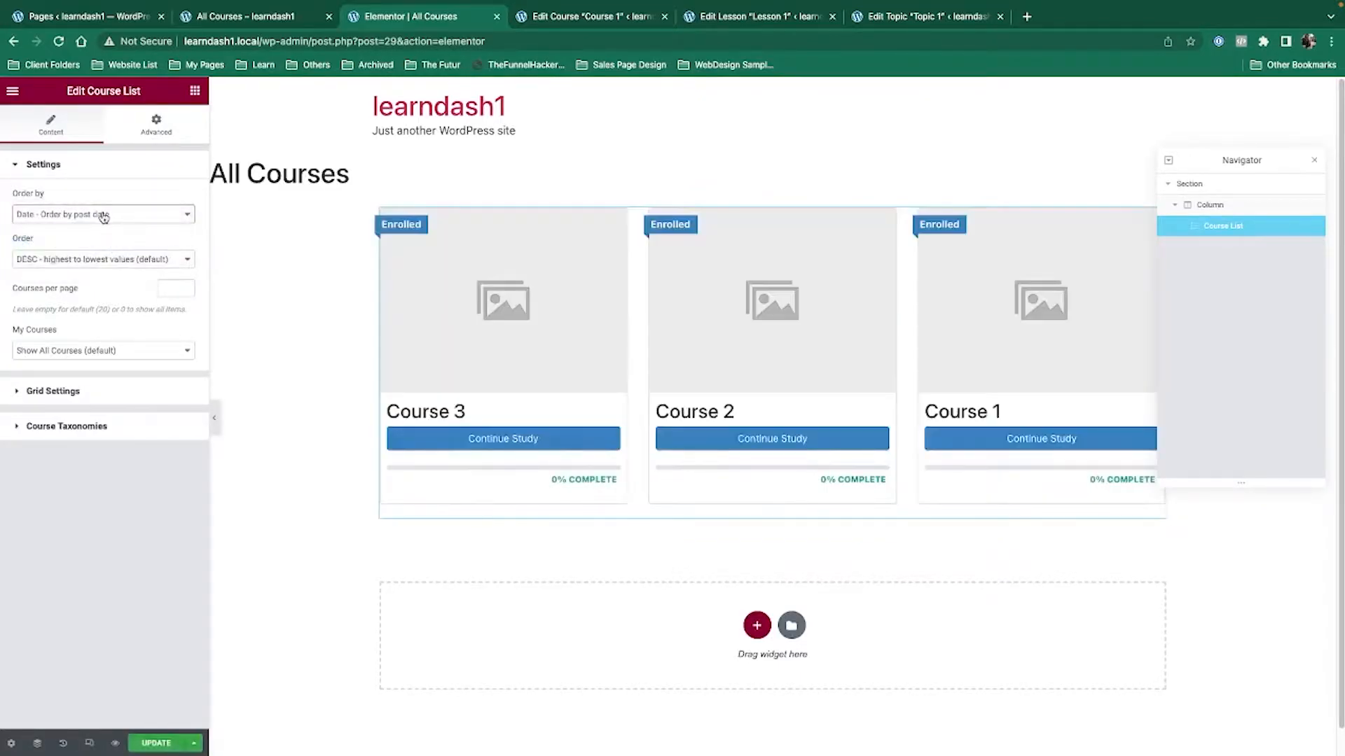
pyautogui.click(104, 216)
pyautogui.click(104, 217)
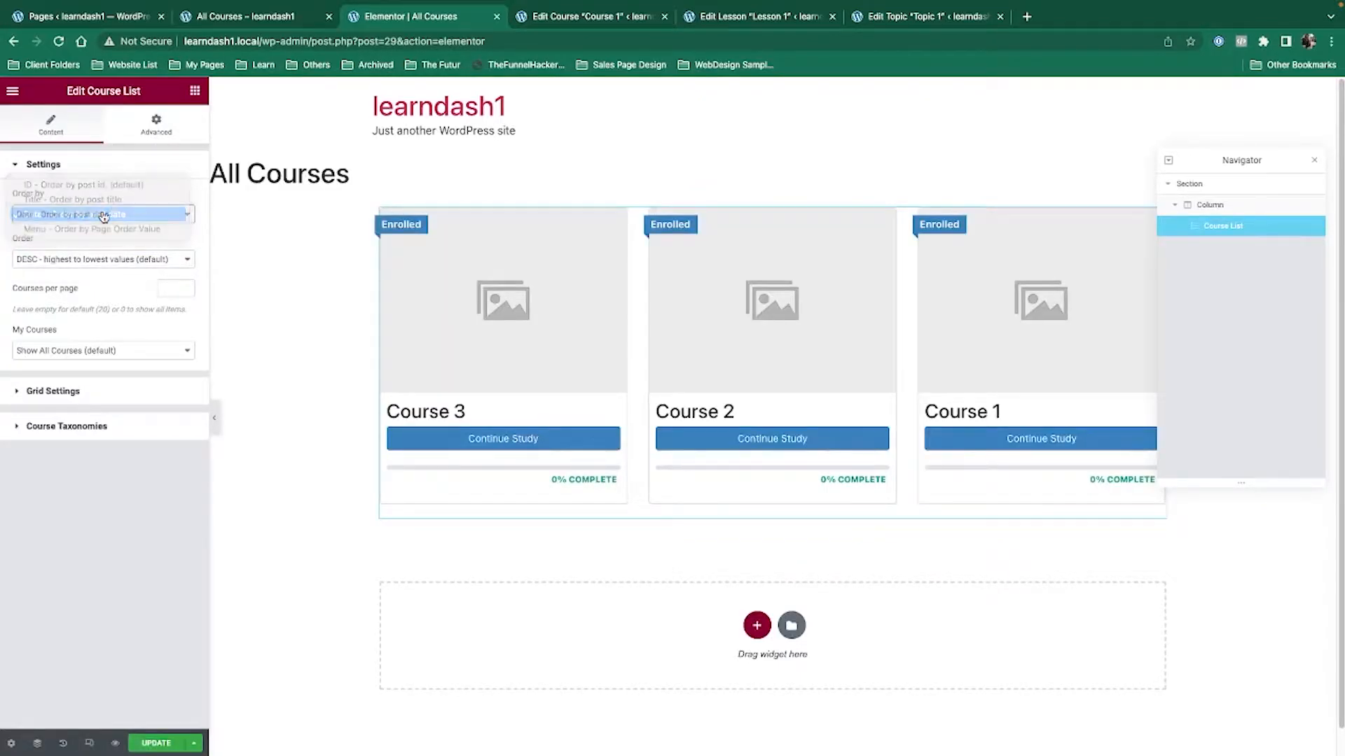
pyautogui.click(85, 260)
pyautogui.click(85, 275)
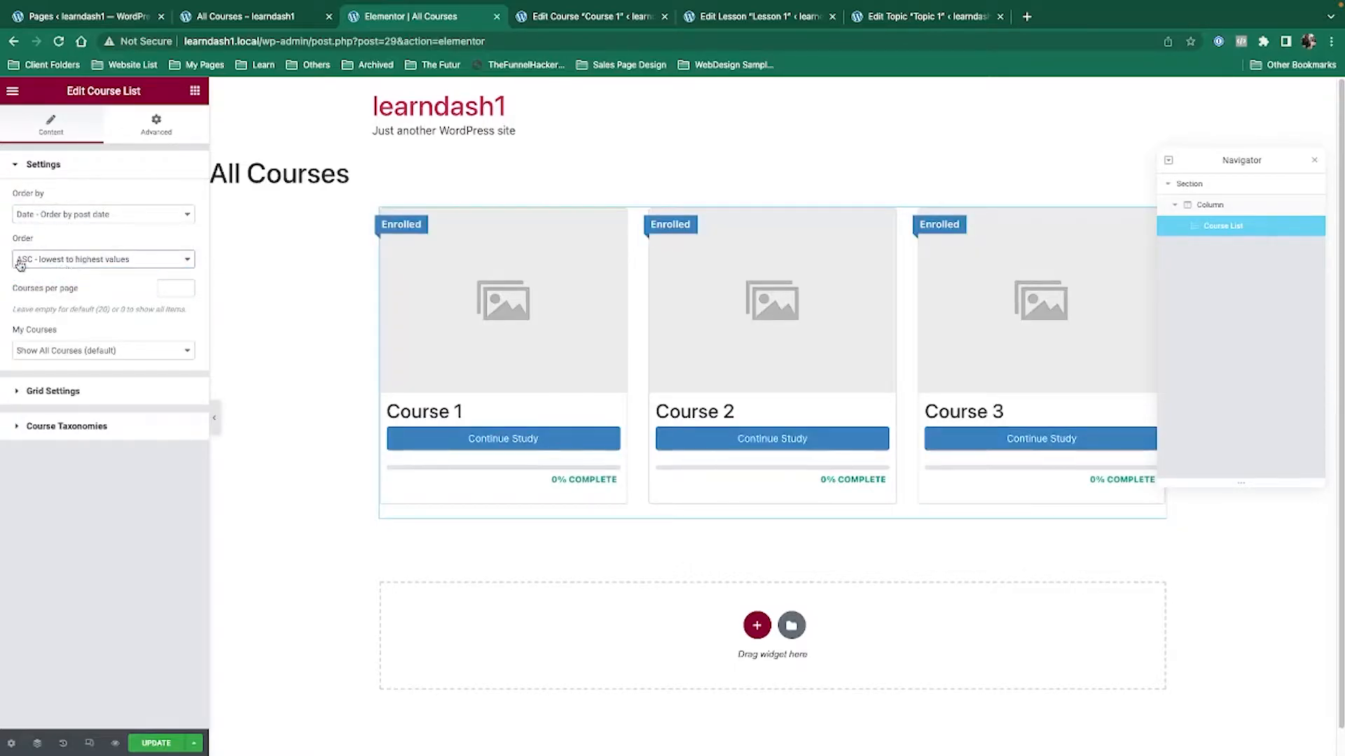
pyautogui.click(155, 743)
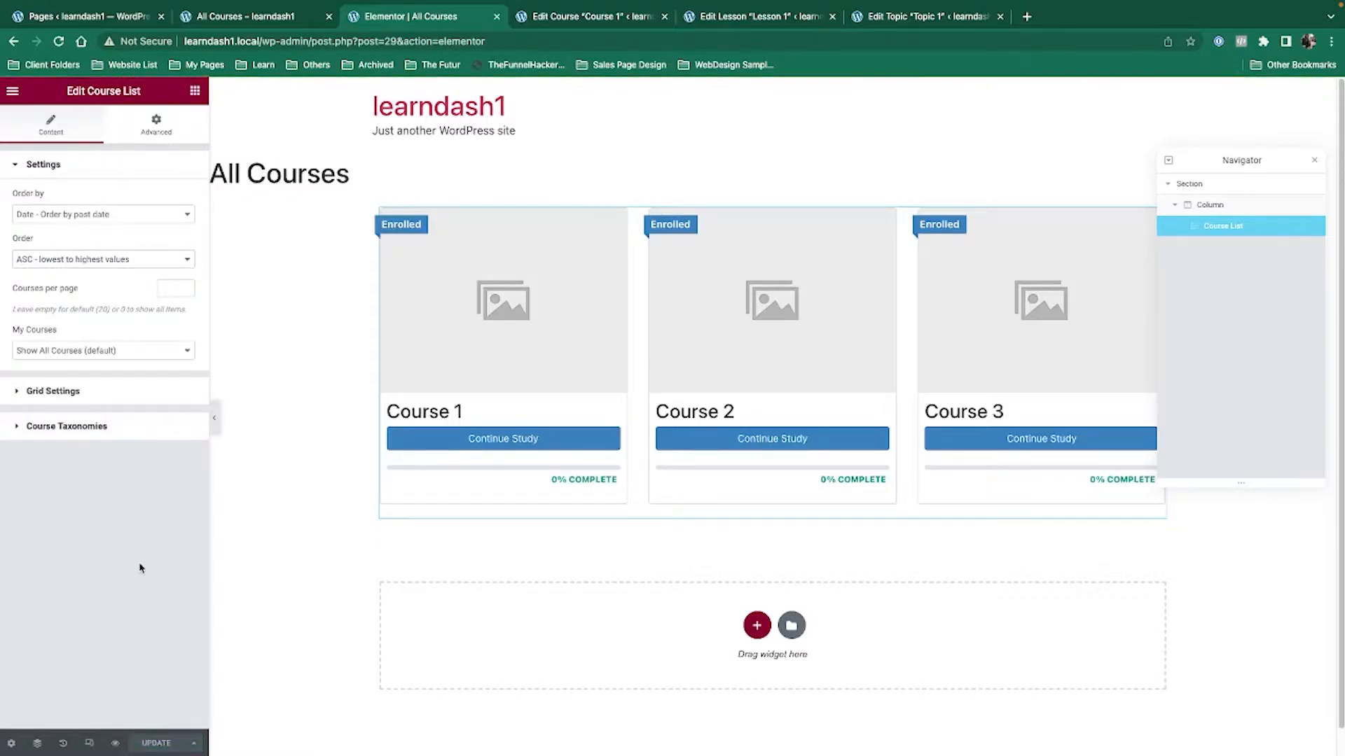
# Reload the logged-out All Courses page to confirm Course 1 now appears first.
pyautogui.hotkey('ctrl', 'Left')
pyautogui.click(59, 42)
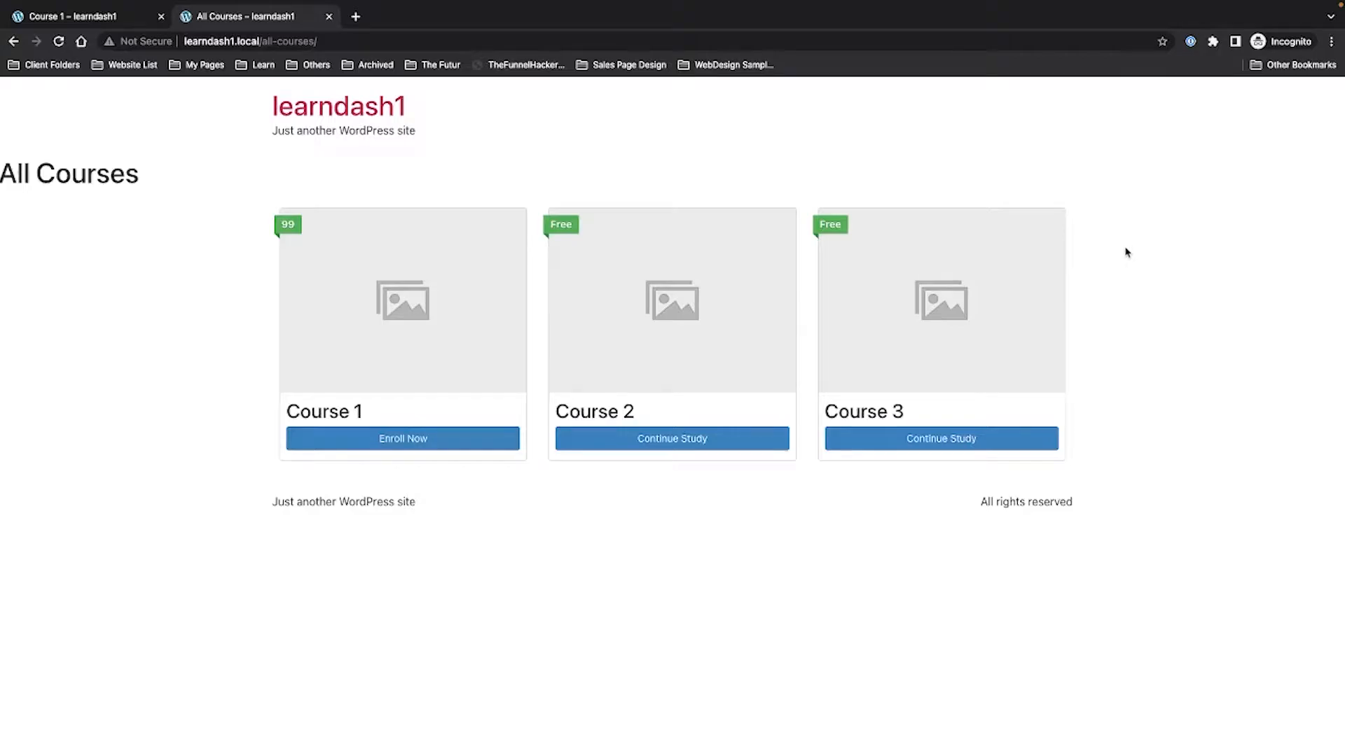
pyautogui.hotkey('ctrl', 'Right')
pyautogui.click(569, 17)
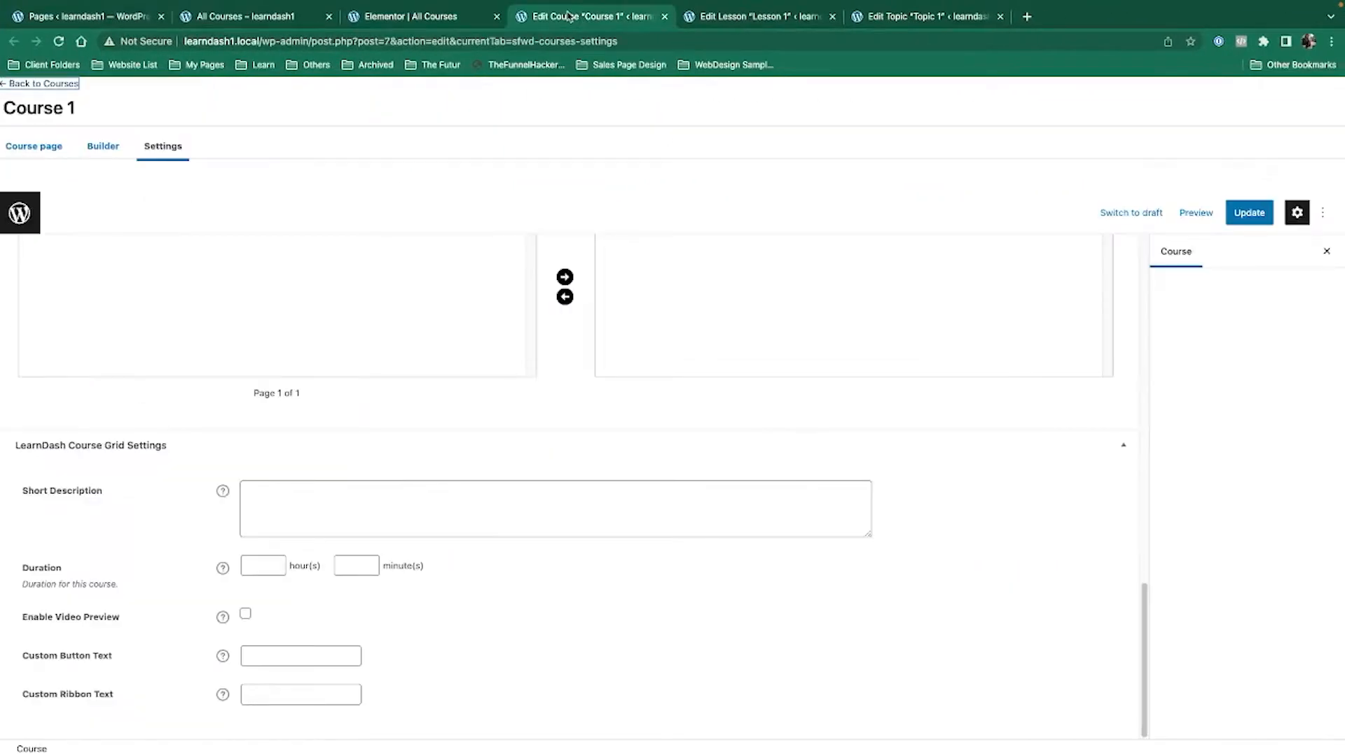
# Search Google for 'lorem ipsum' in a new tab for Course 1's short description.
pyautogui.click(290, 505)
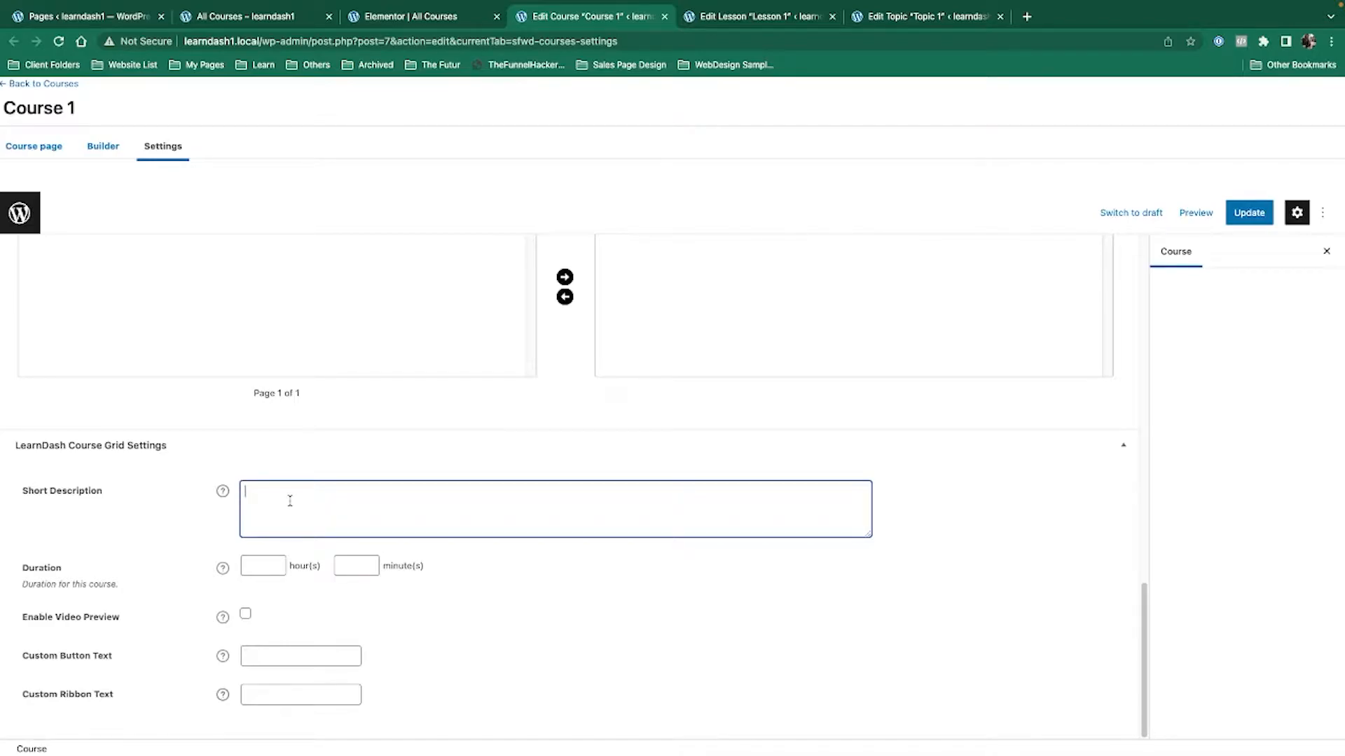
pyautogui.click(1026, 16)
pyautogui.write('lorem ipsum')
pyautogui.press('Return')
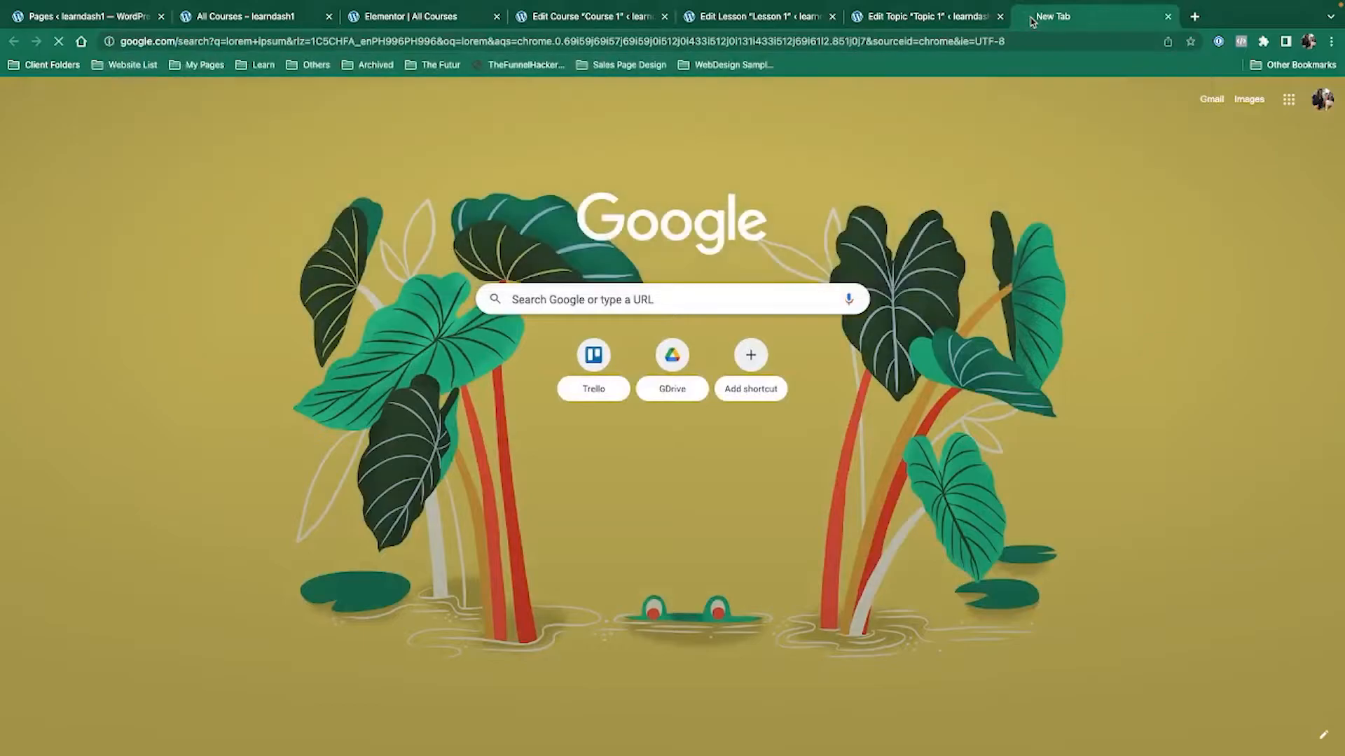
# On lipsum.com, generate Lorem Ipsum paragraphs and select the opening 'Nunc tincidunt' sentence.
pyautogui.click(295, 234)
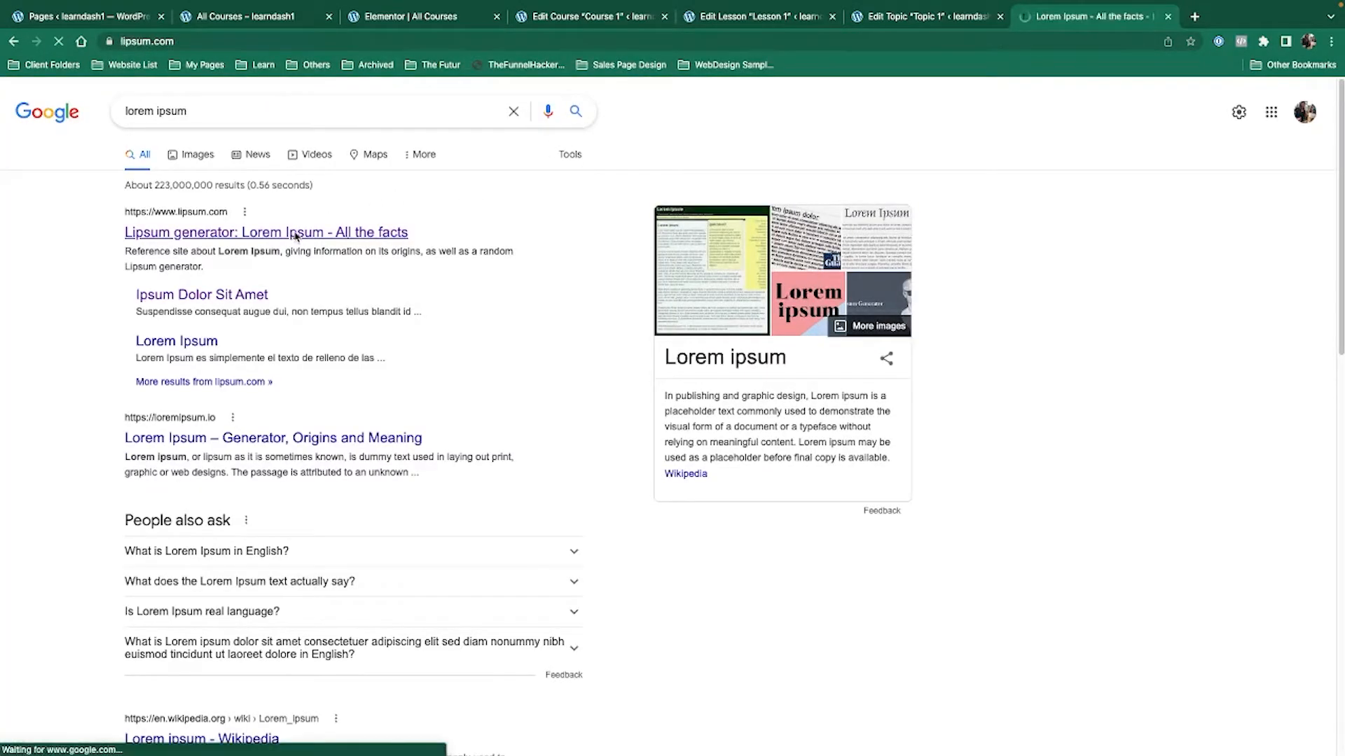
pyautogui.scroll(-5, 450, 321)
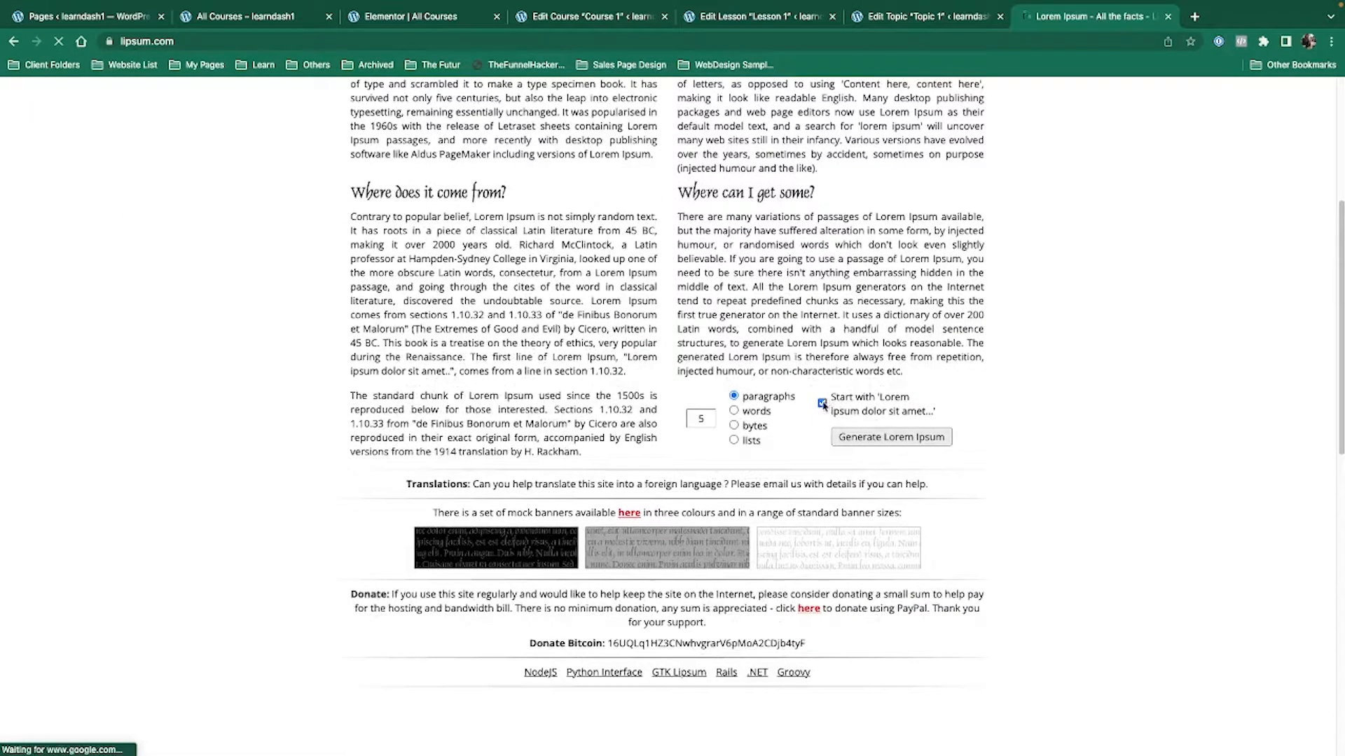
pyautogui.click(863, 443)
pyautogui.moveTo(351, 335); pyautogui.dragTo(992, 339)
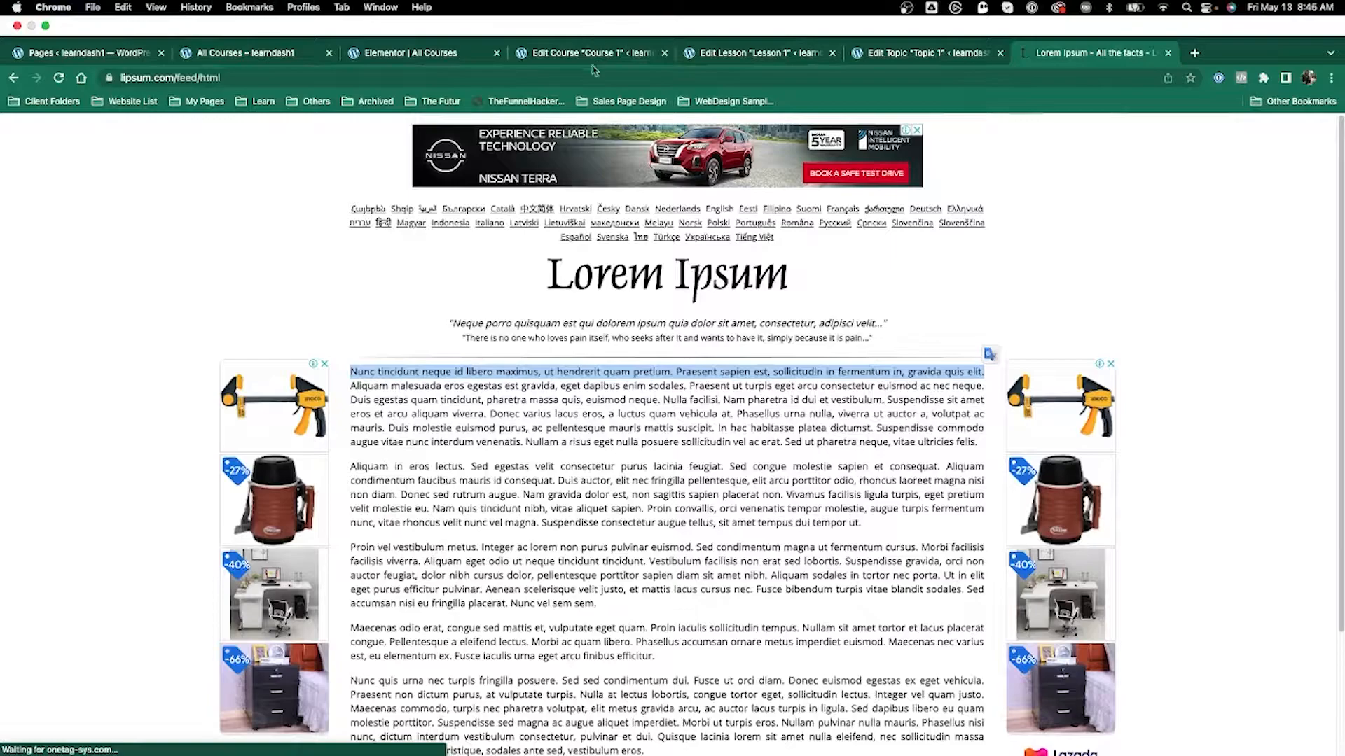
pyautogui.click(592, 56)
# Paste the 'Nunc tincidunt' sentence into Course 1's Short Description and update the course.
pyautogui.click(390, 536)
pyautogui.press('super+v')
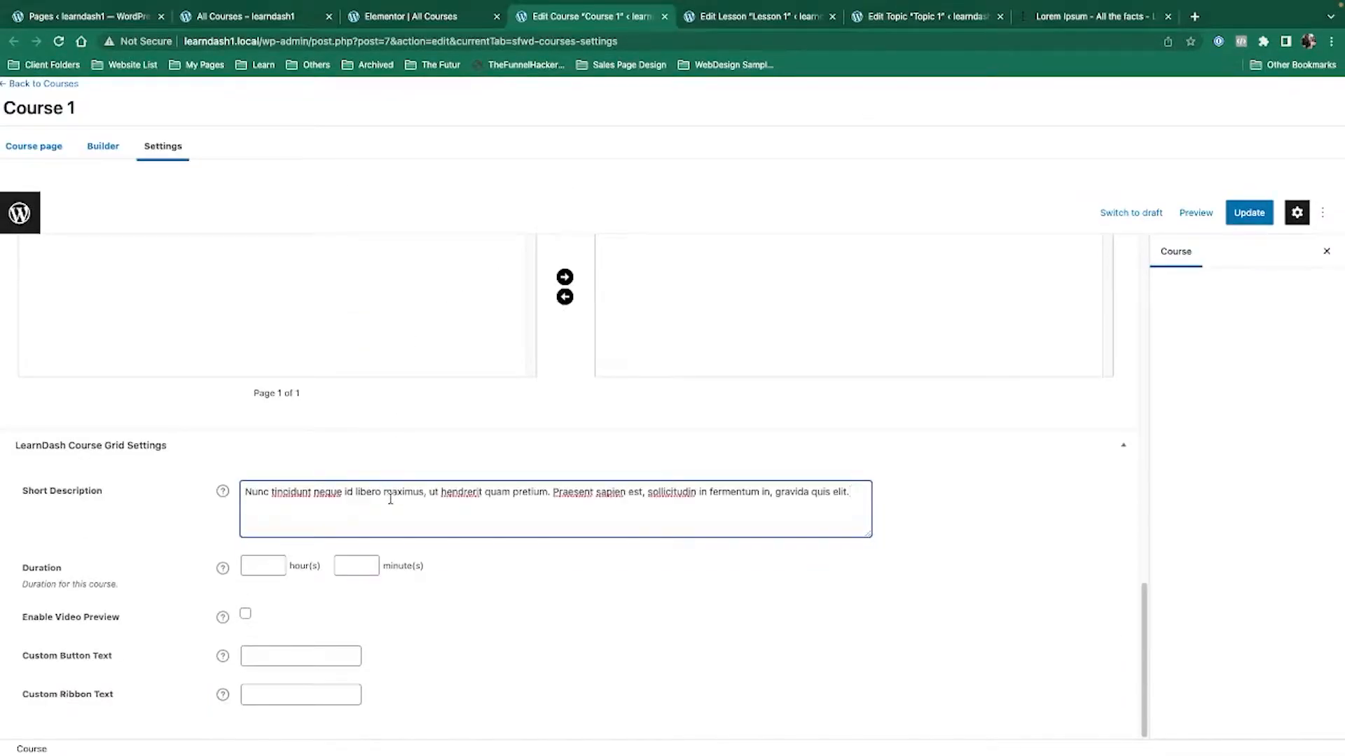
pyautogui.click(1249, 213)
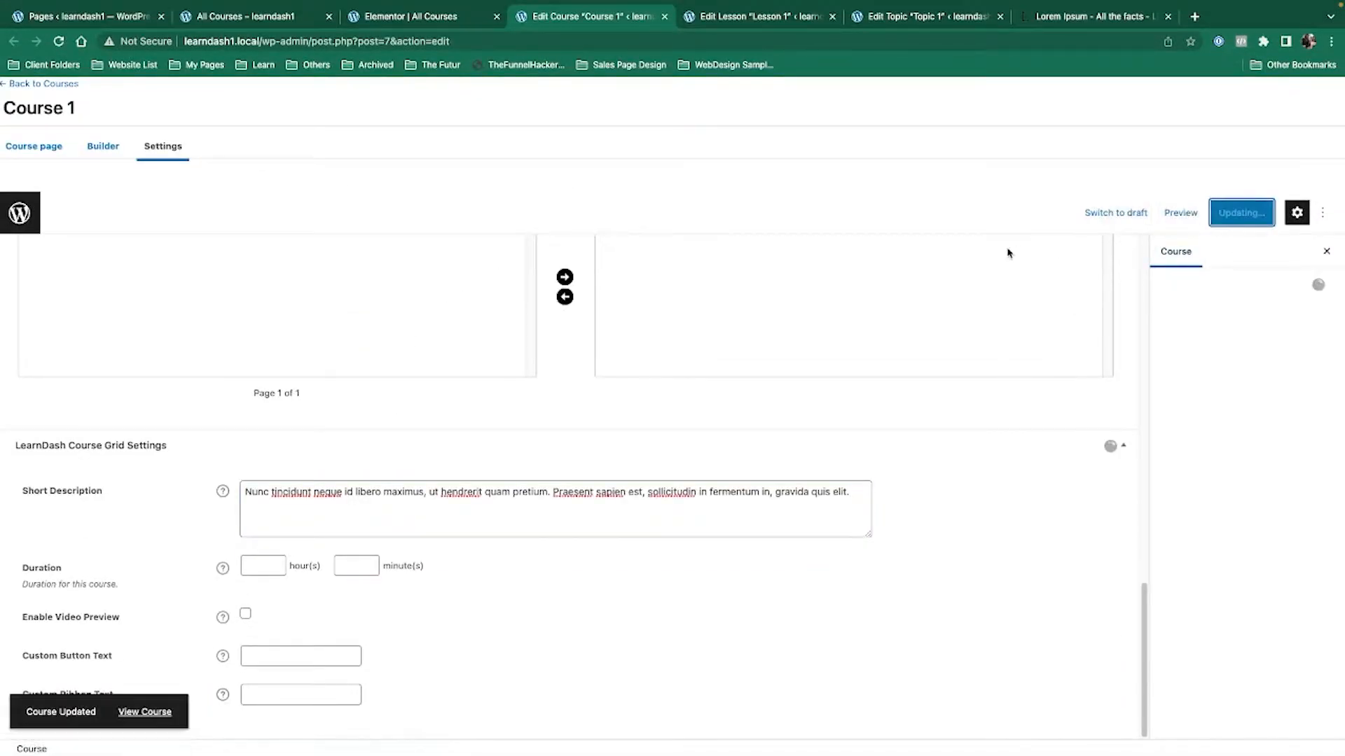
# Reload the logged-out All Courses page and check the description on Course 1's card.
pyautogui.hotkey('ctrl', 'Left')
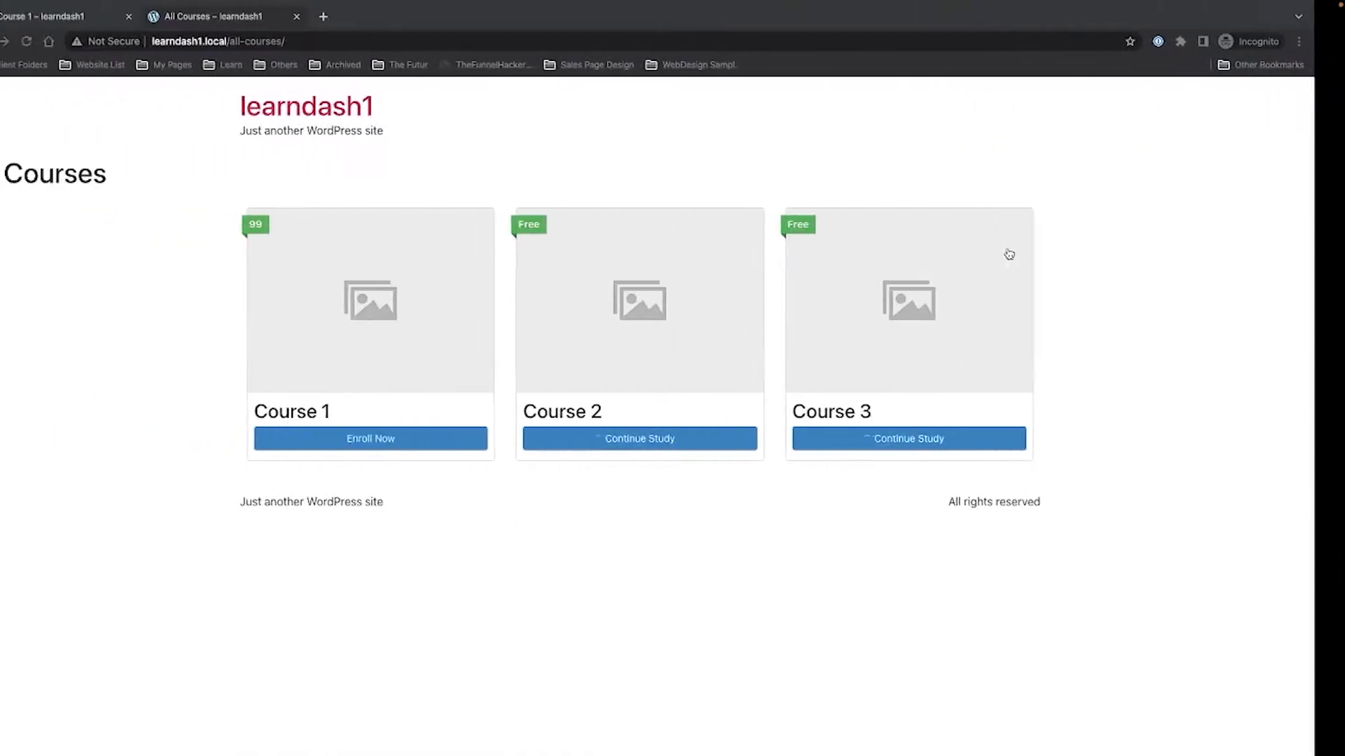
pyautogui.click(59, 41)
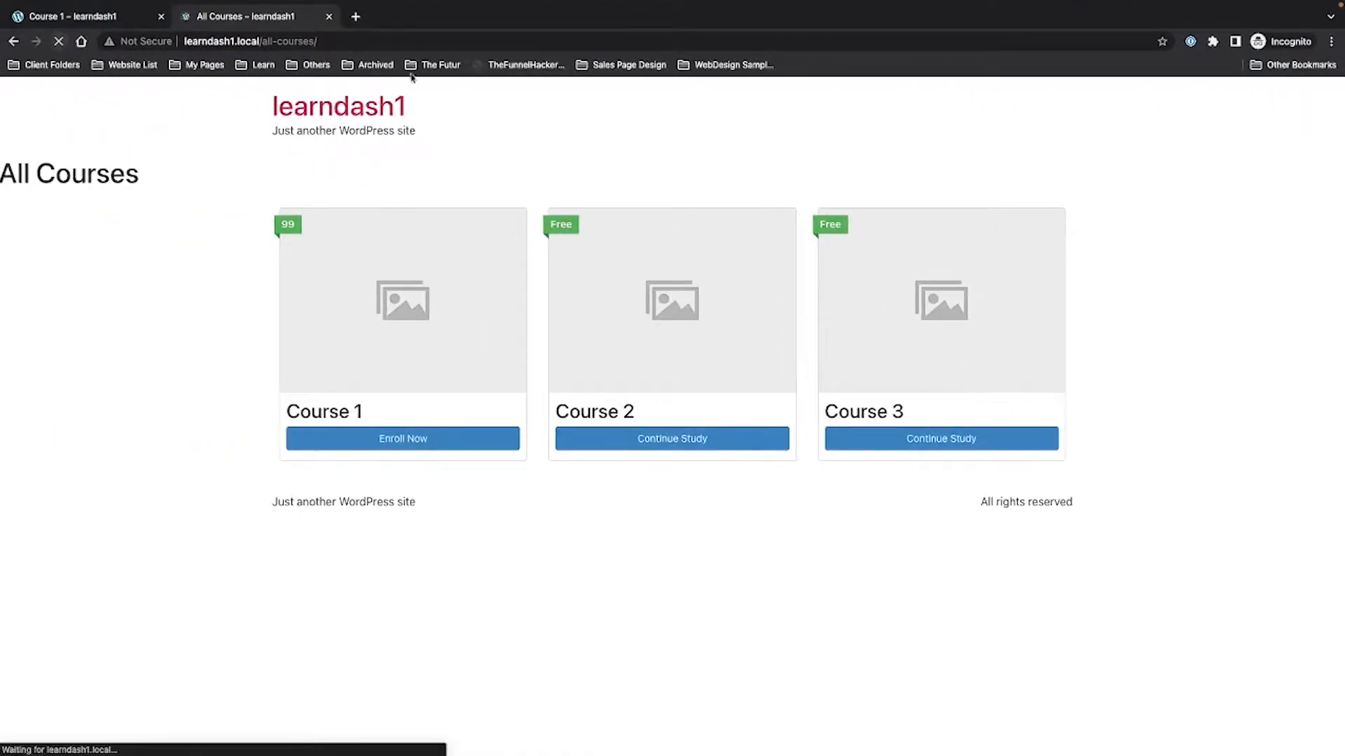
pyautogui.moveTo(286, 441); pyautogui.dragTo(506, 474)
pyautogui.hotkey('ctrl', 'Right')
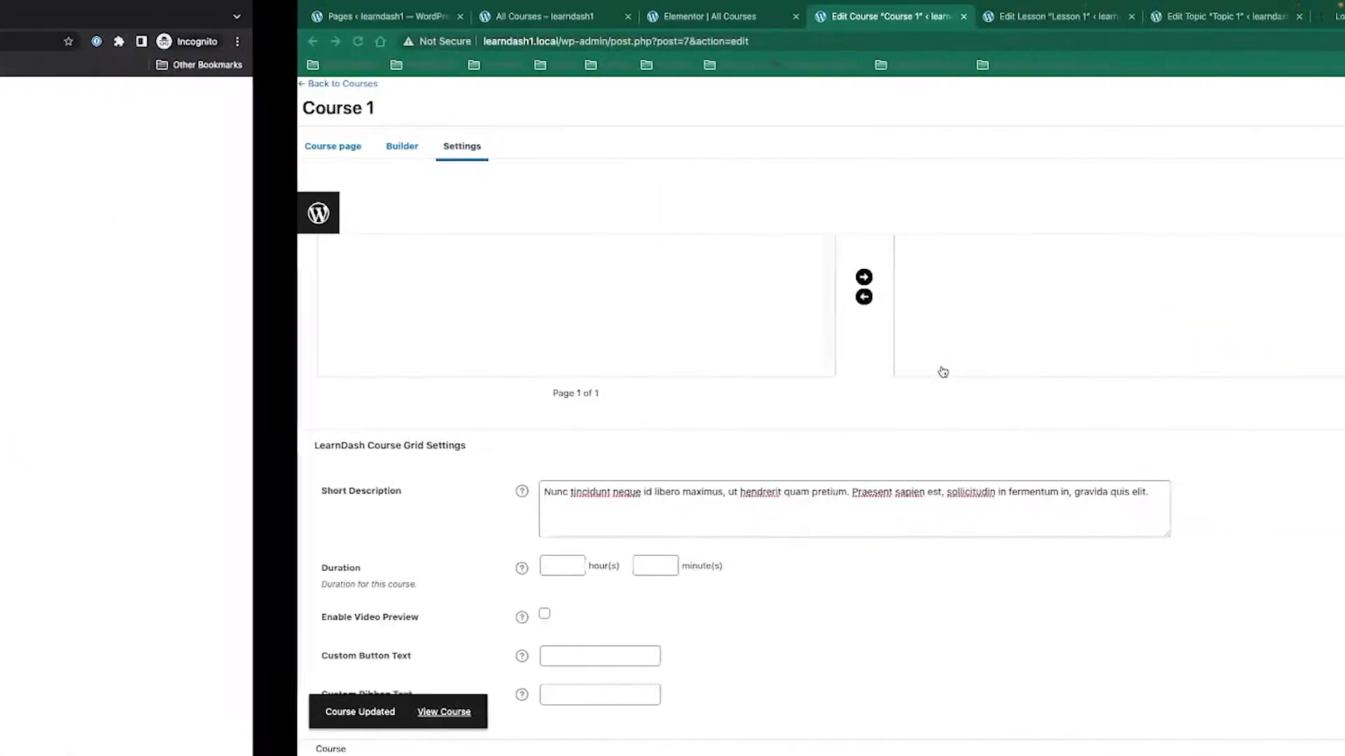
pyautogui.click(258, 569)
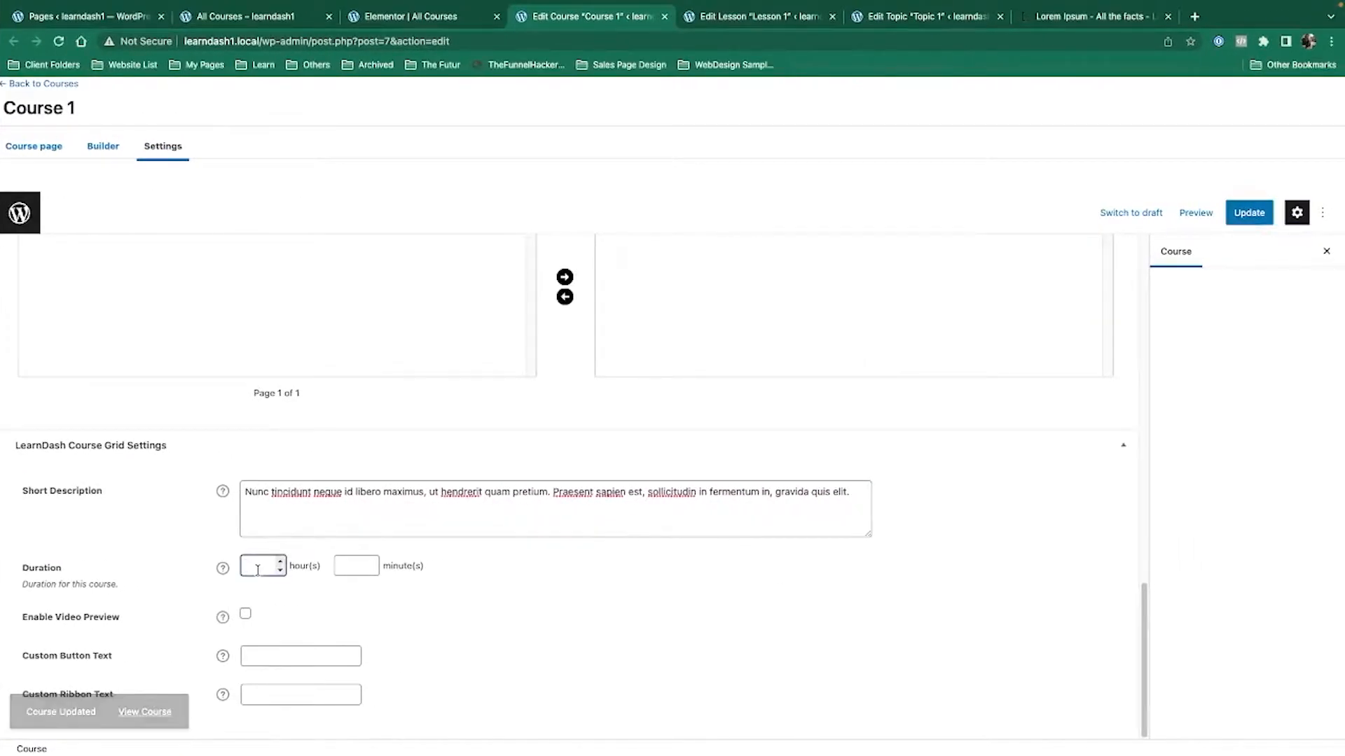
# Give Course 1 a 1 hour 23 minute duration, update it, and view Course 1 logged out.
pyautogui.click(353, 564)
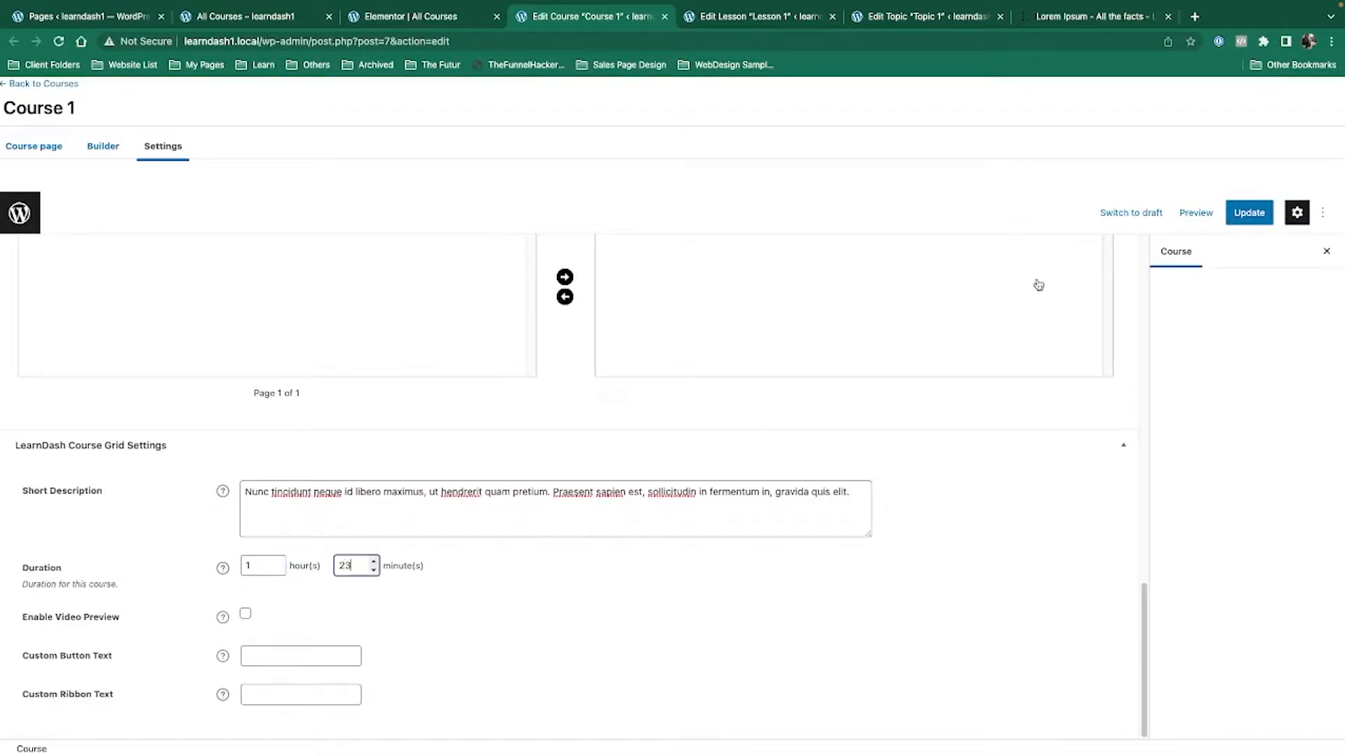
pyautogui.click(1249, 214)
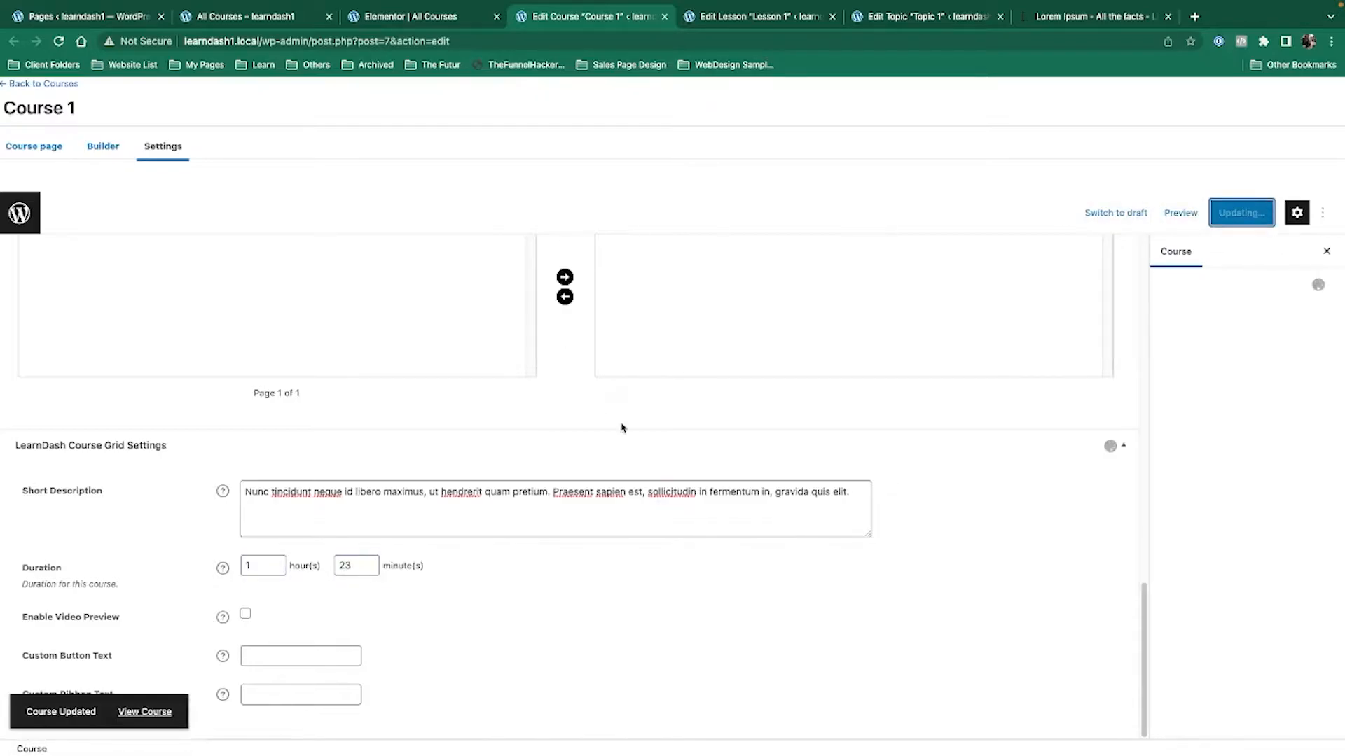
pyautogui.hotkey('ctrl', 'Left')
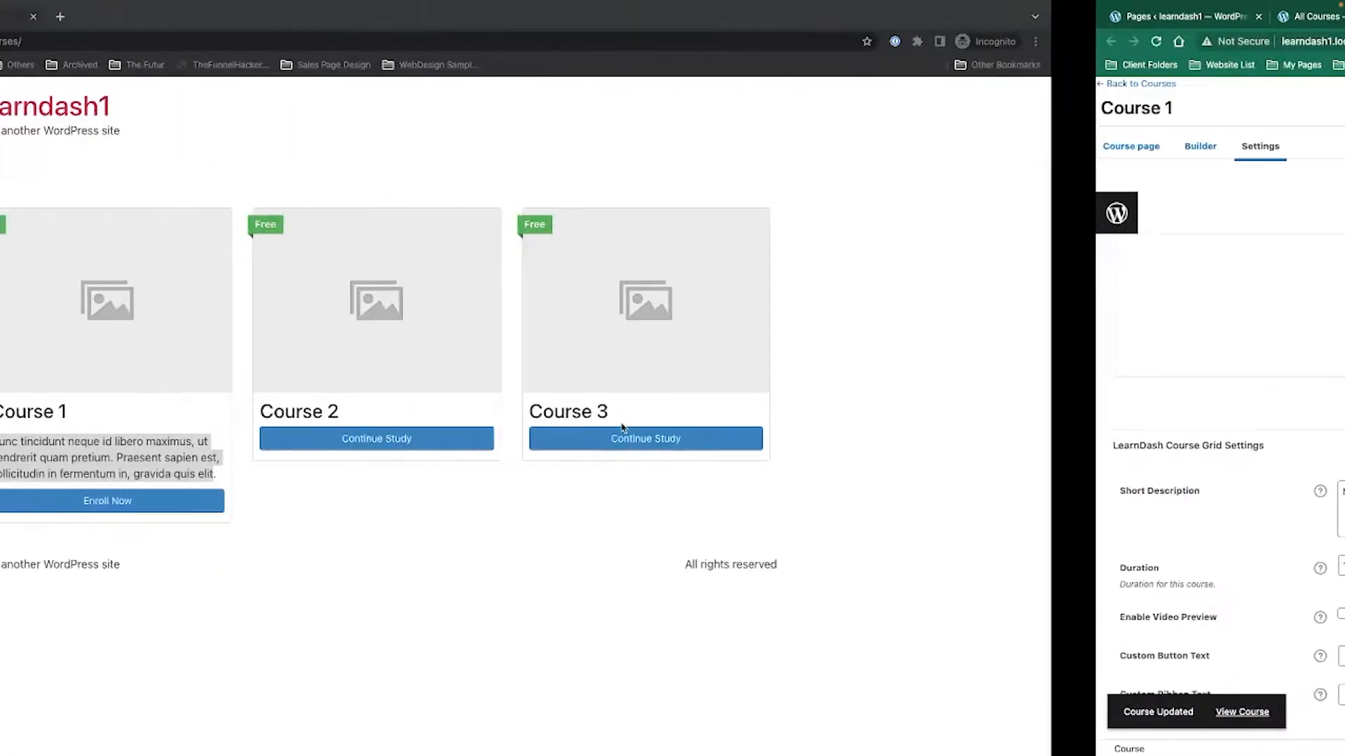
pyautogui.click(59, 42)
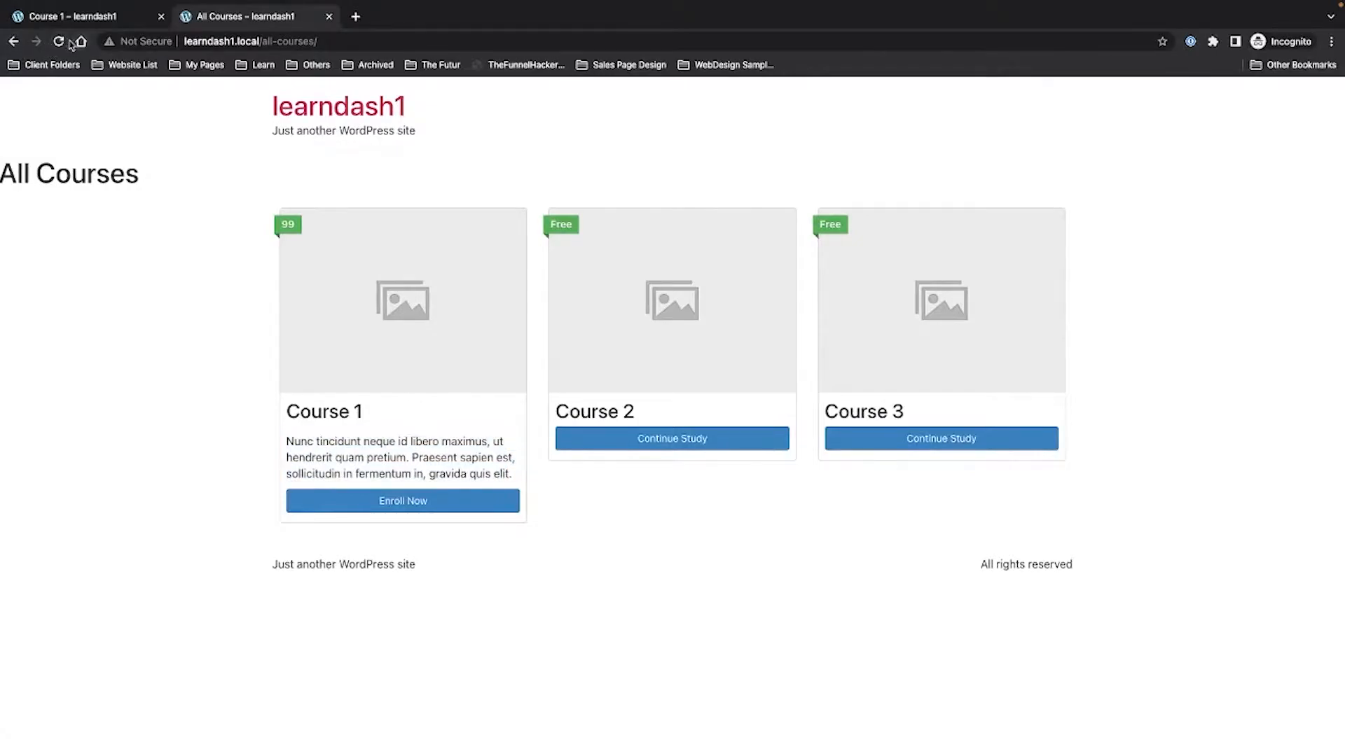
pyautogui.click(61, 43)
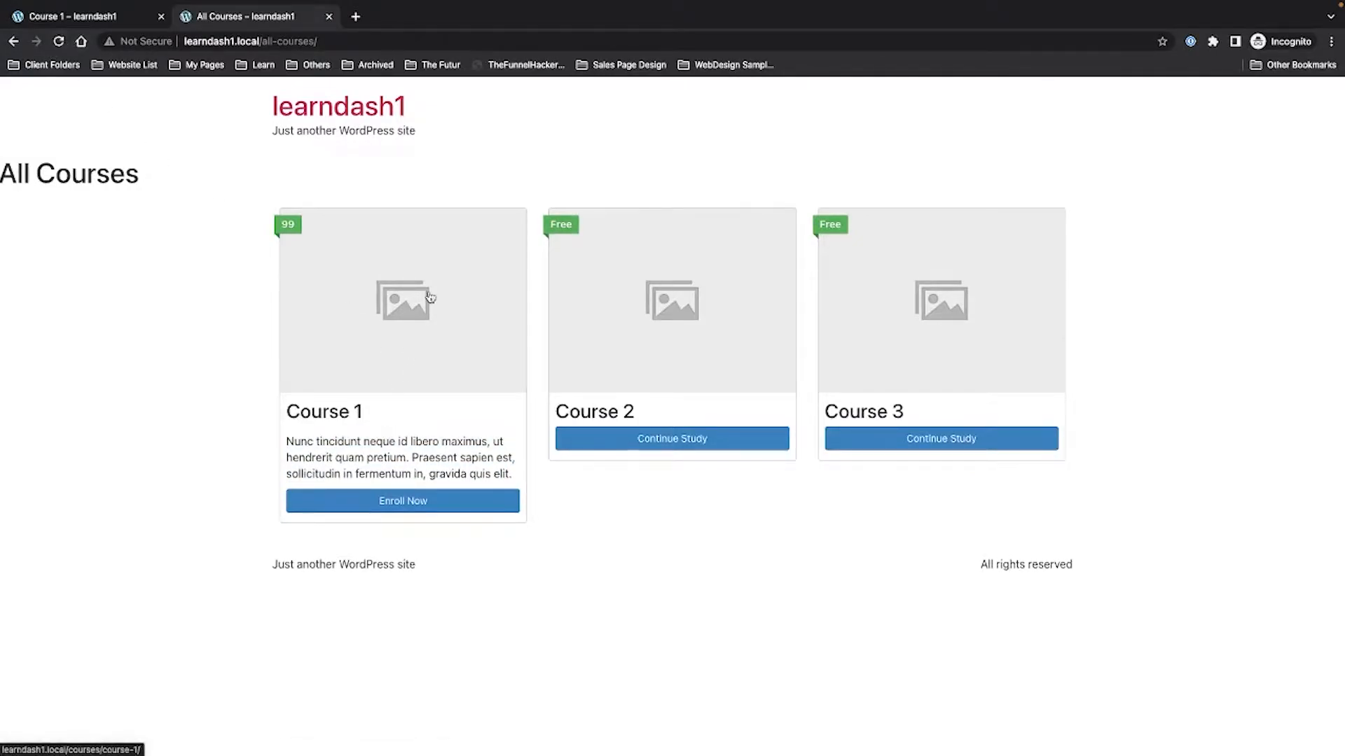
pyautogui.click(415, 363)
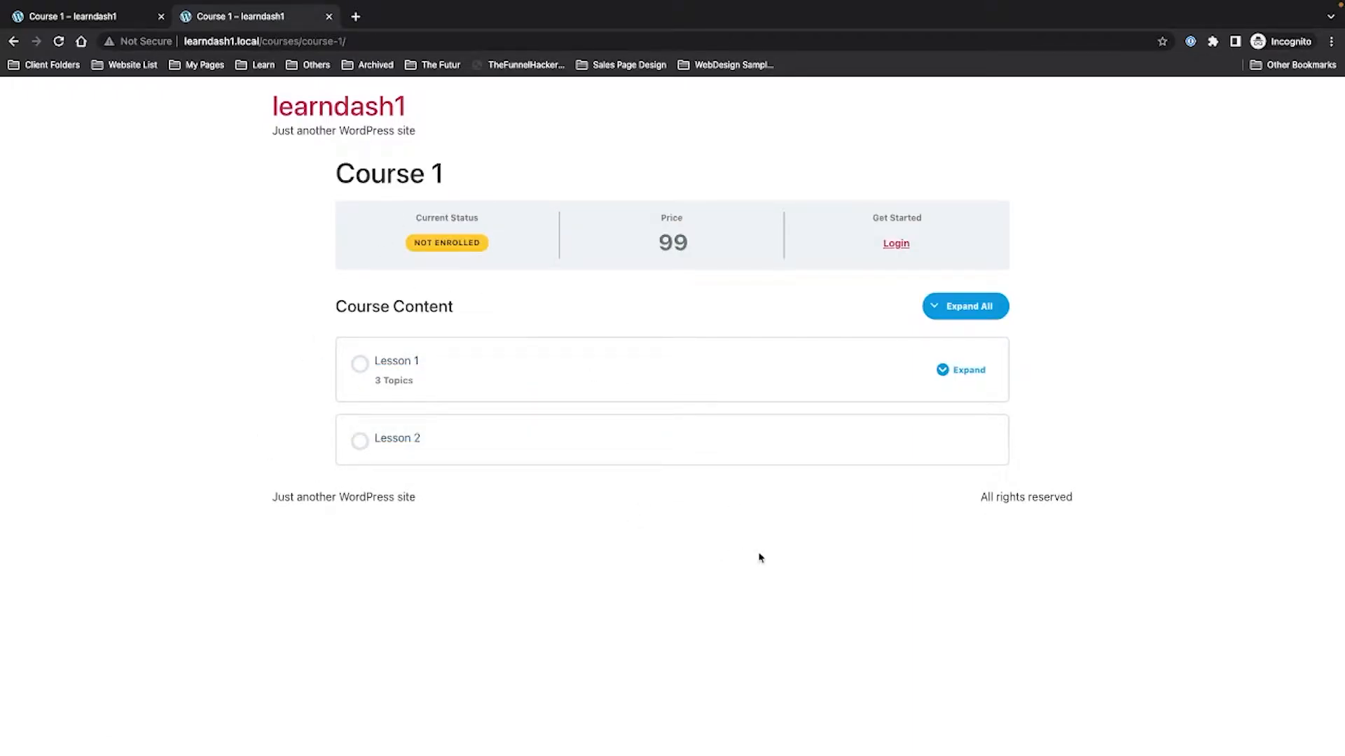
pyautogui.click(13, 42)
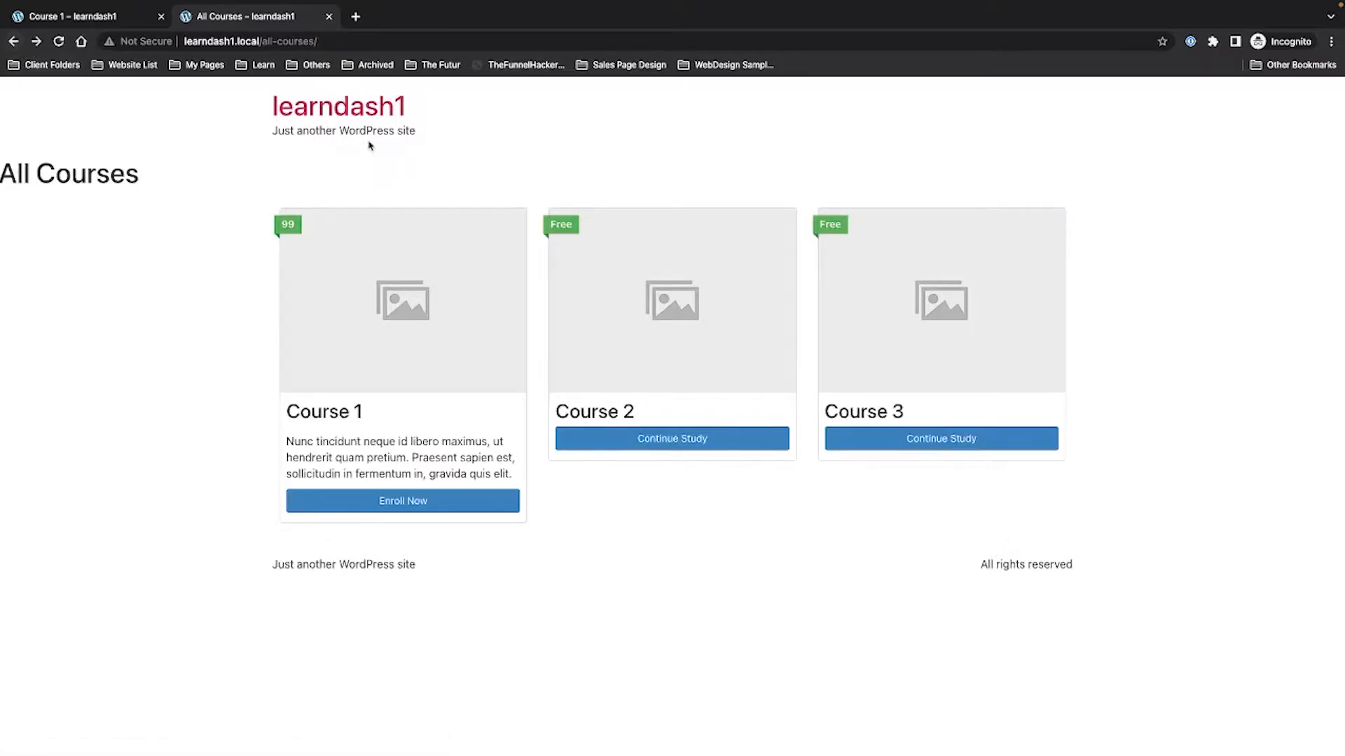
pyautogui.hotkey('ctrl', 'Left')
pyautogui.hotkey('ctrl', 'Right')
pyautogui.hotkey('ctrl', 'Right')
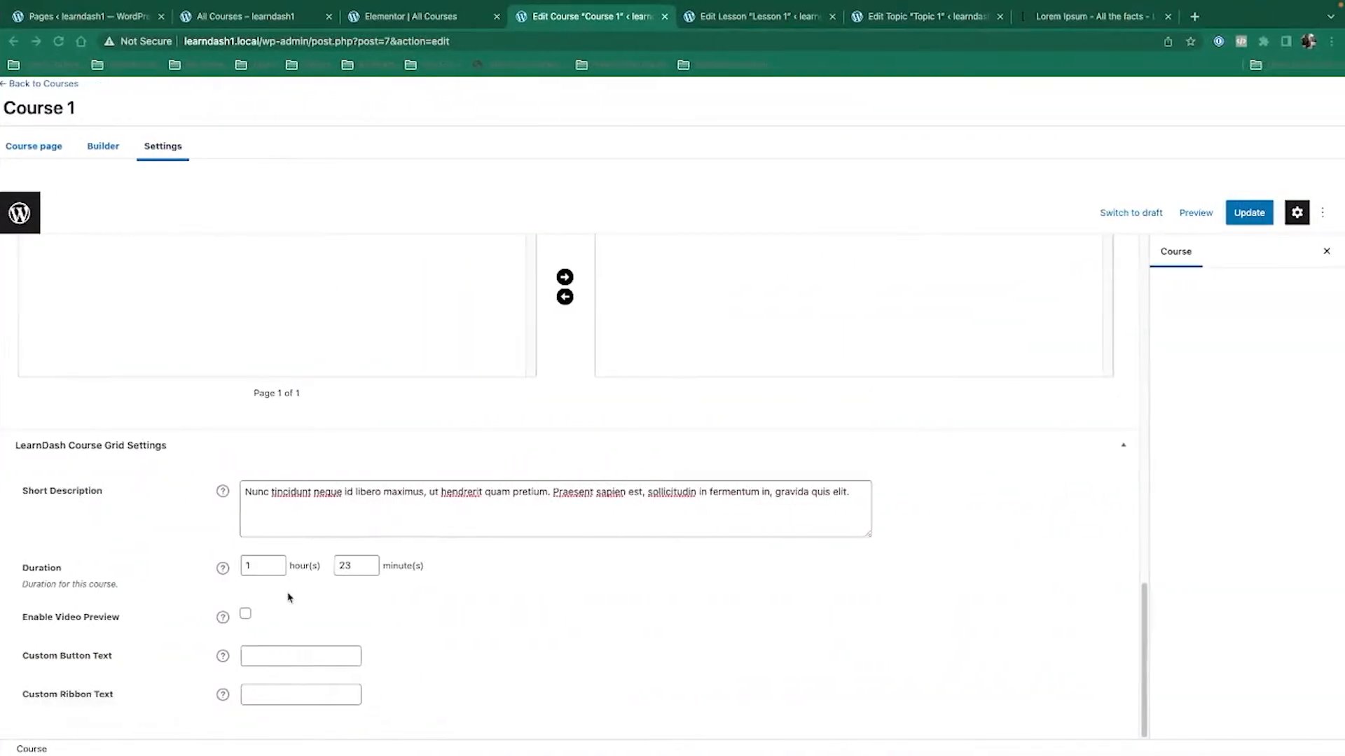
# Enable Course 1's video preview with the pasted YouTube URL and update the course.
pyautogui.click(246, 617)
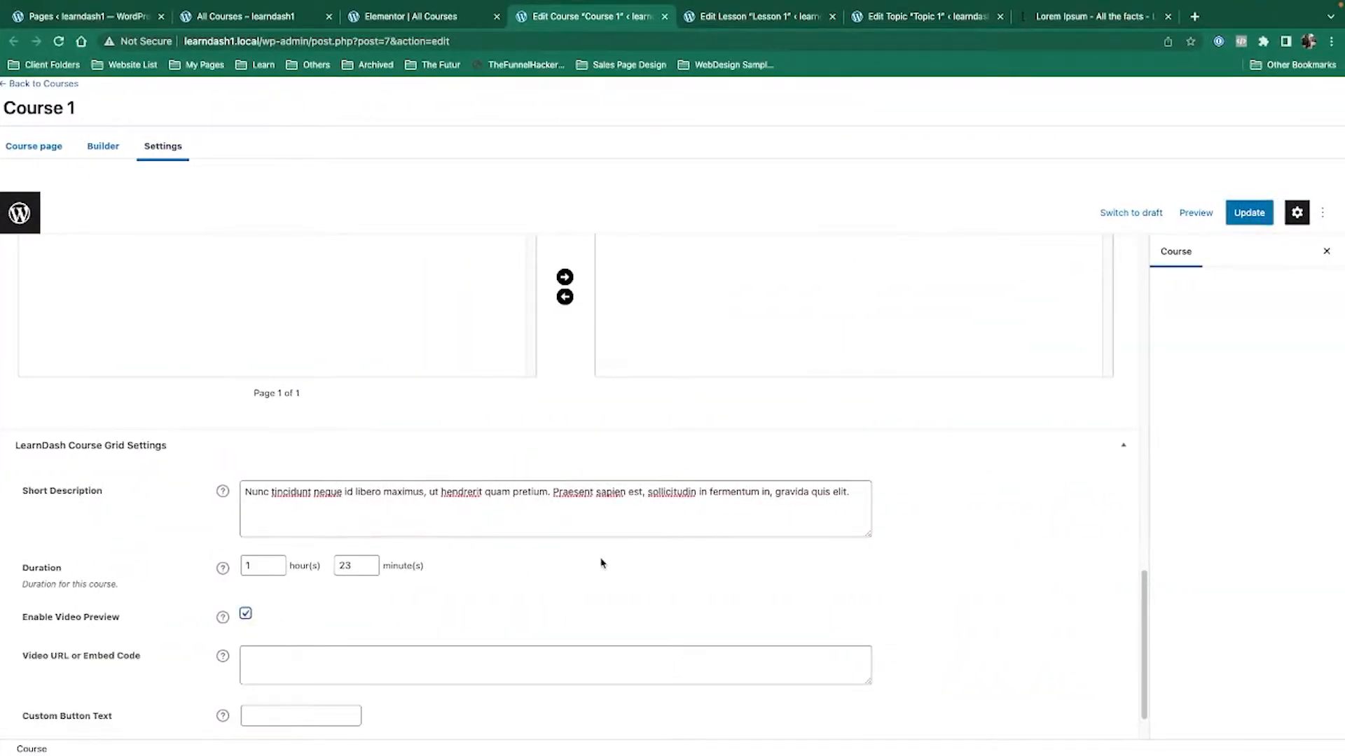
pyautogui.scroll(-2, 601, 563)
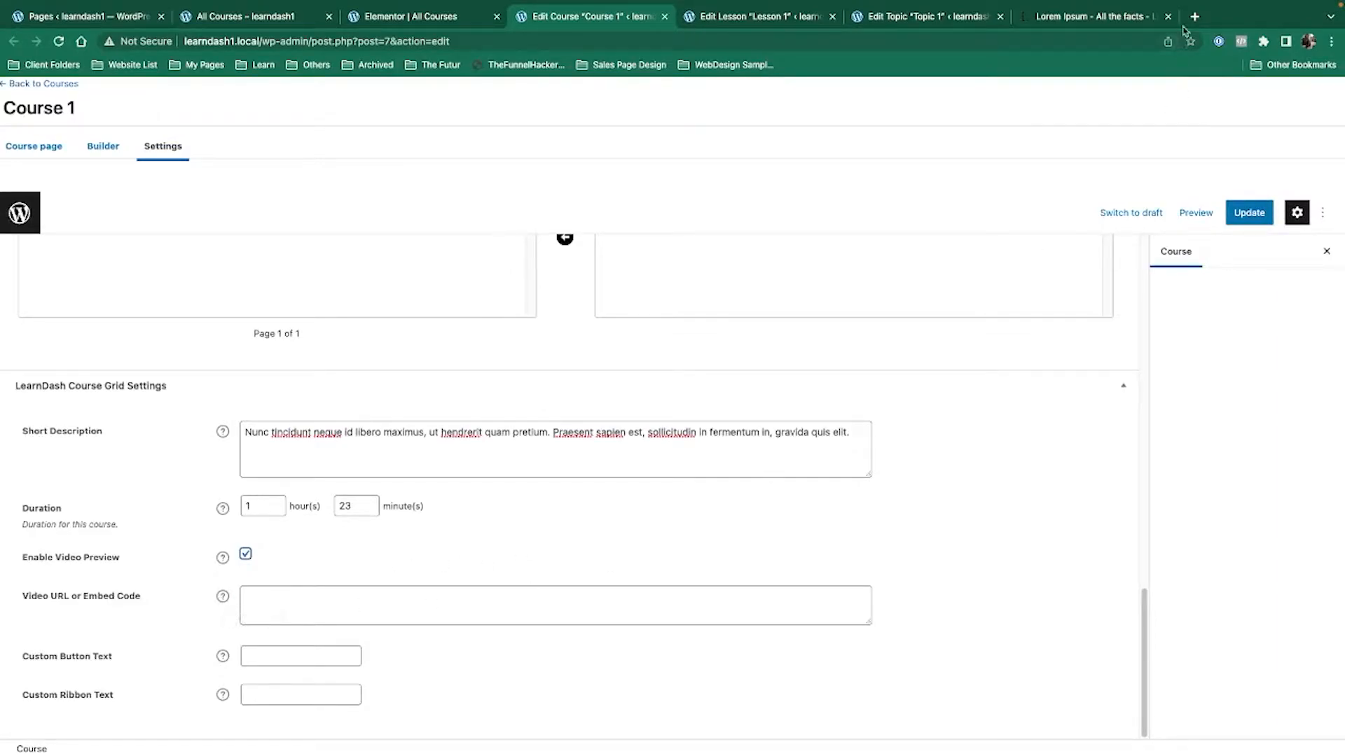
pyautogui.click(300, 604)
pyautogui.write('https://youtu.be/c_kPYGUNdls')
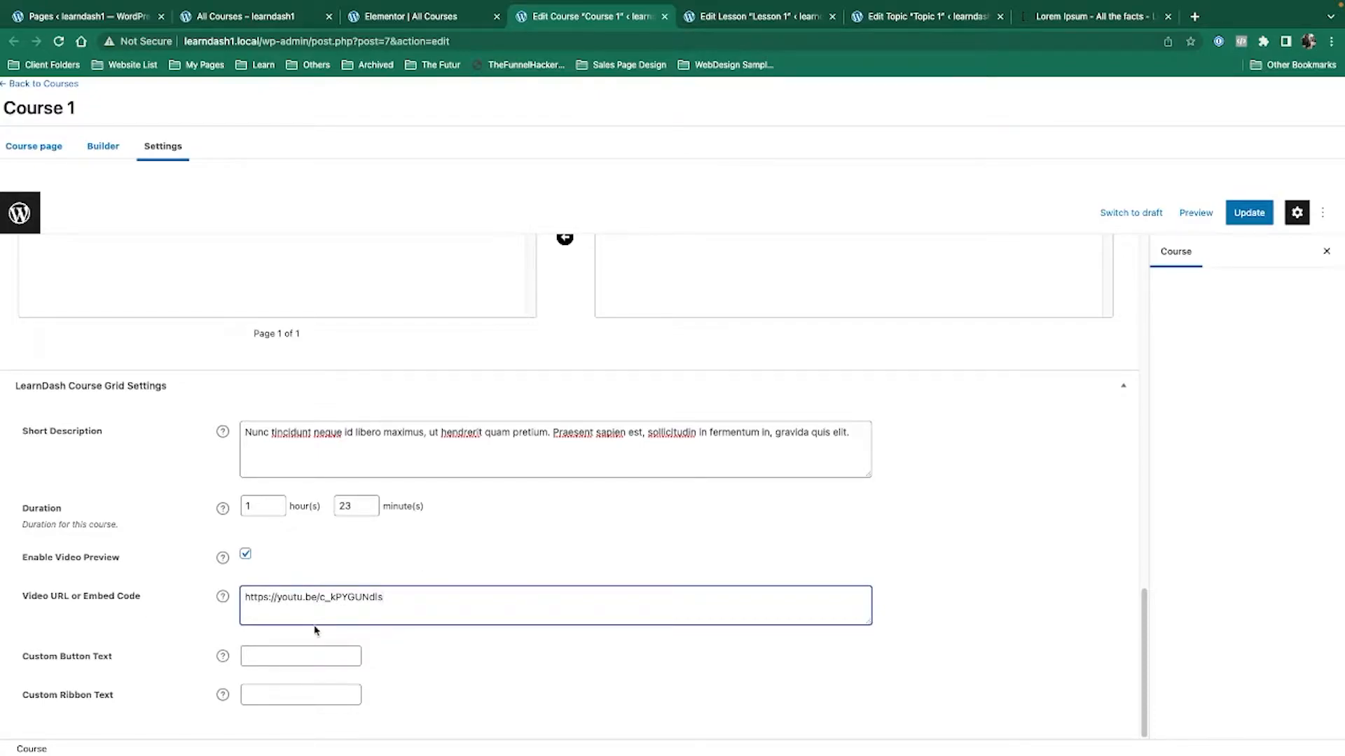
pyautogui.click(1249, 213)
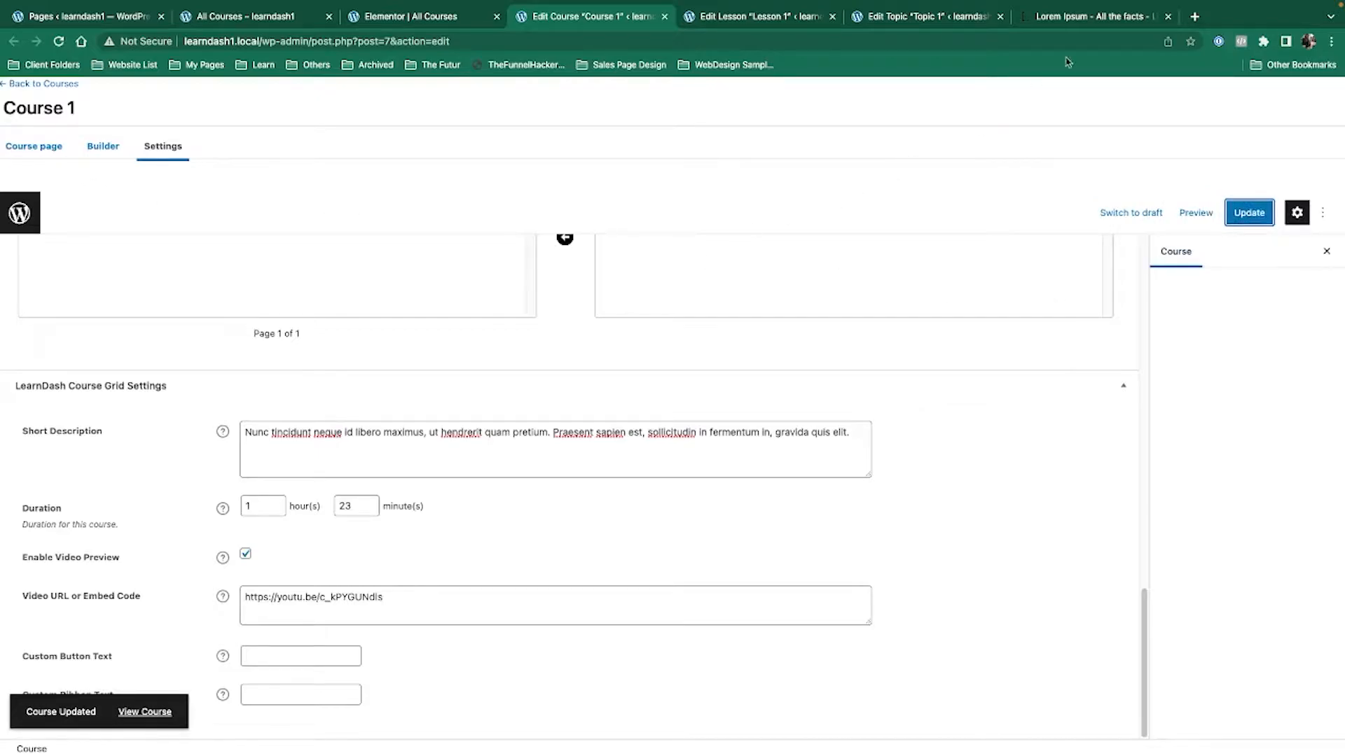
# Get a classroom stock image from envato.com, then return to Course 1's Course page.
pyautogui.click(1195, 18)
pyautogui.write('envato')
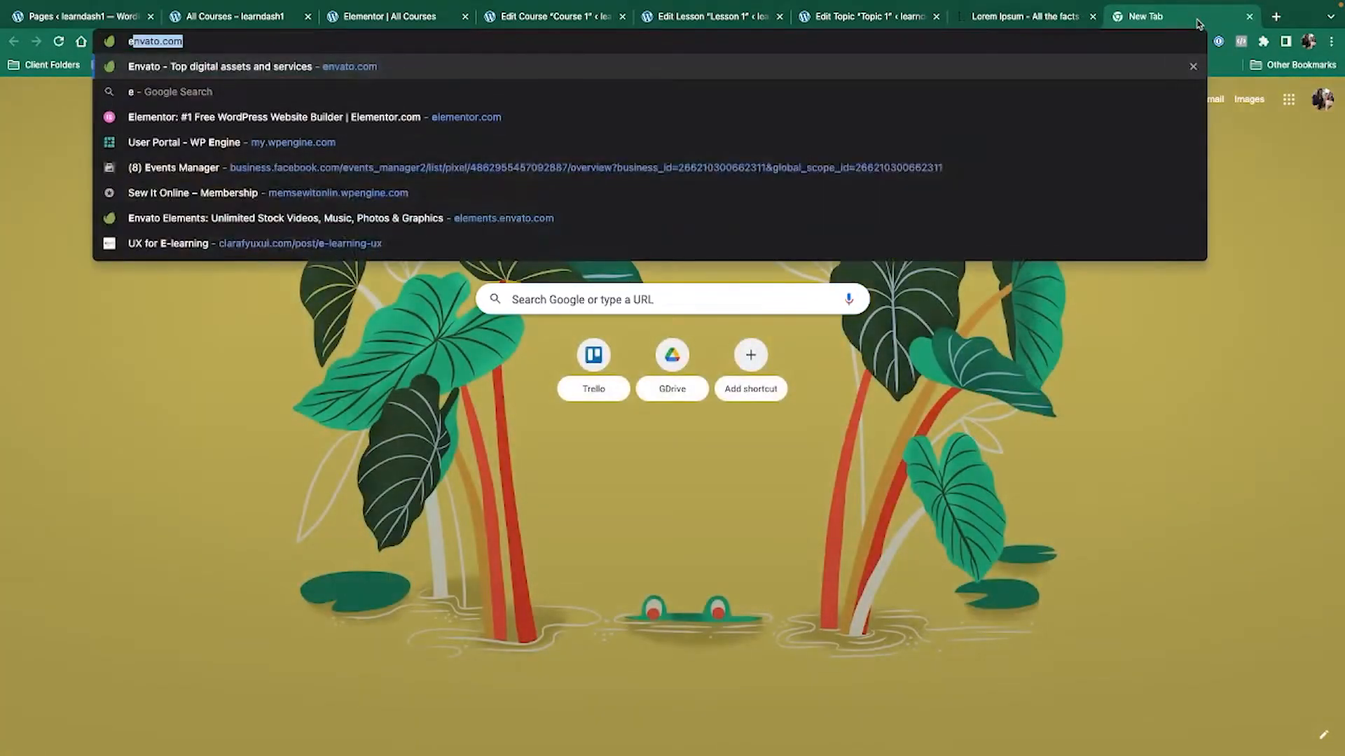
pyautogui.press('Return')
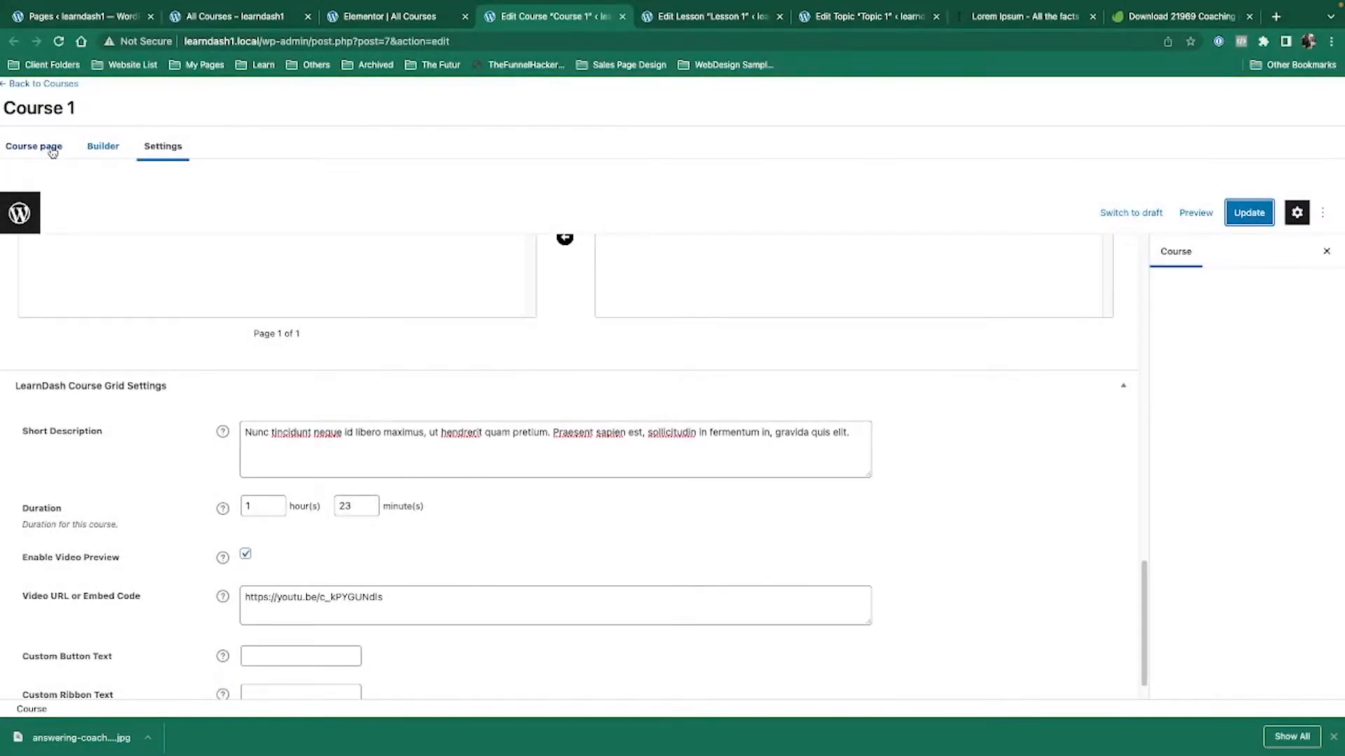
pyautogui.click(52, 148)
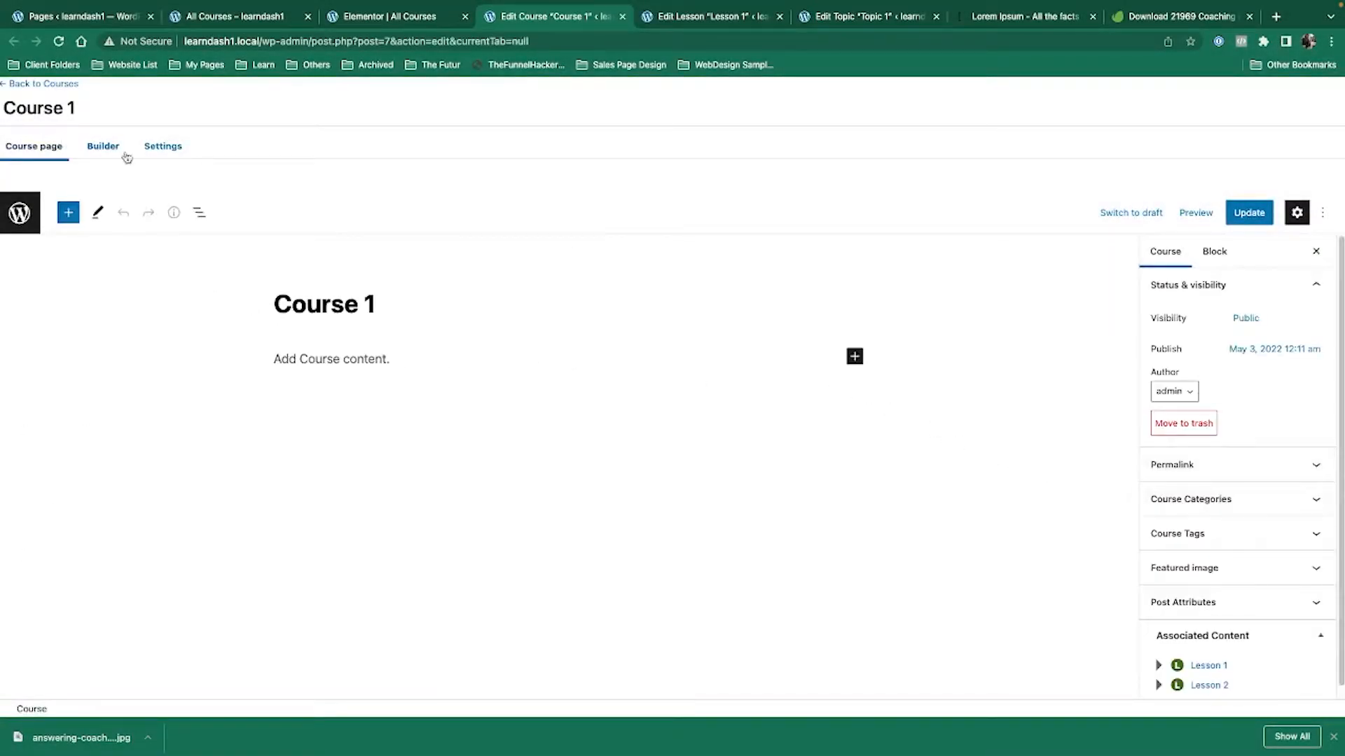
# Upload the classroom photo from the Desktop and set it as Course 1's featured image.
pyautogui.click(1263, 568)
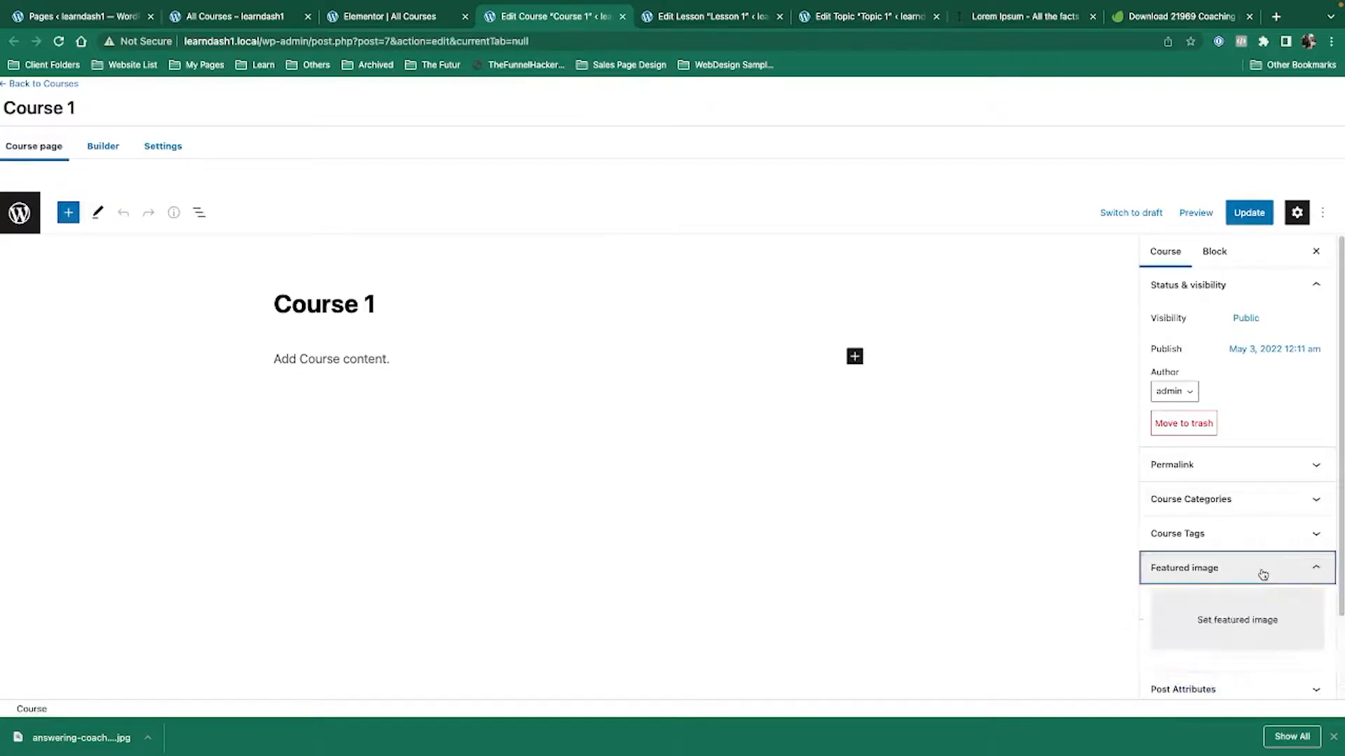
pyautogui.click(1259, 644)
pyautogui.click(704, 389)
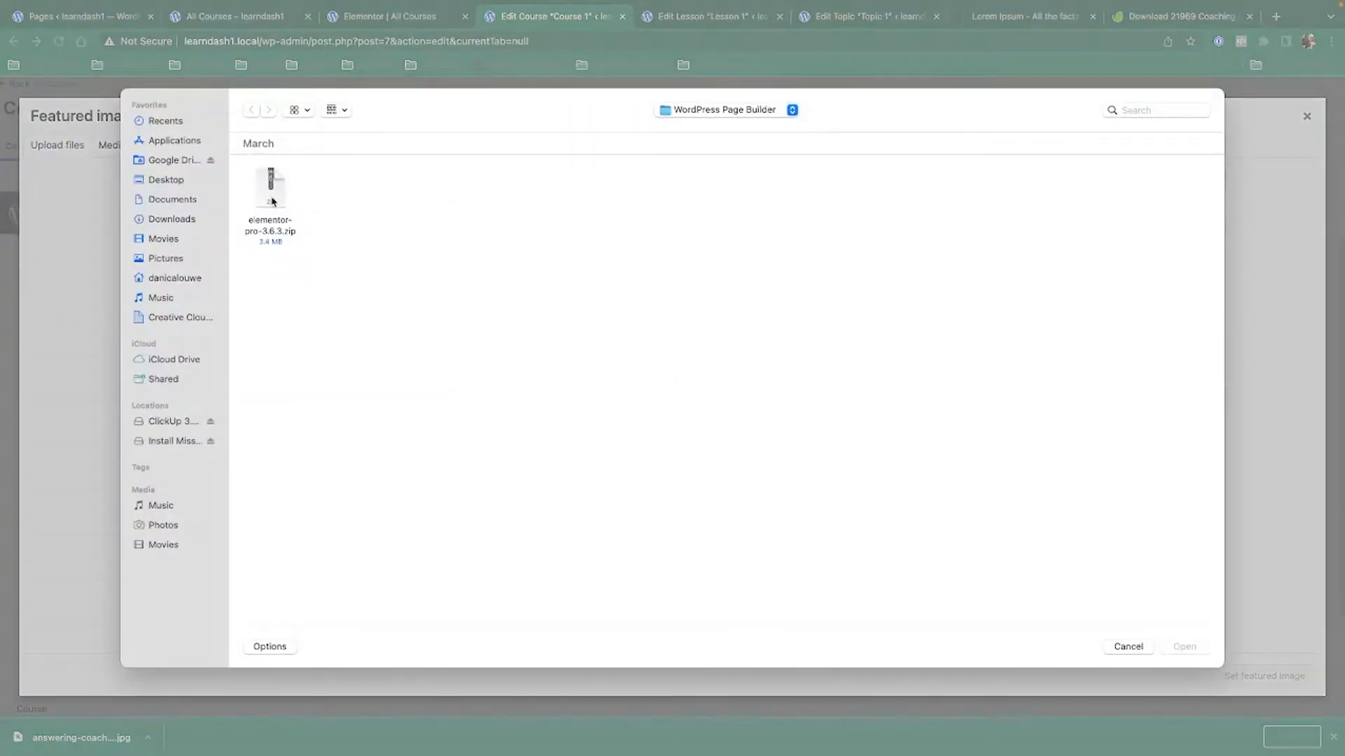
pyautogui.click(166, 180)
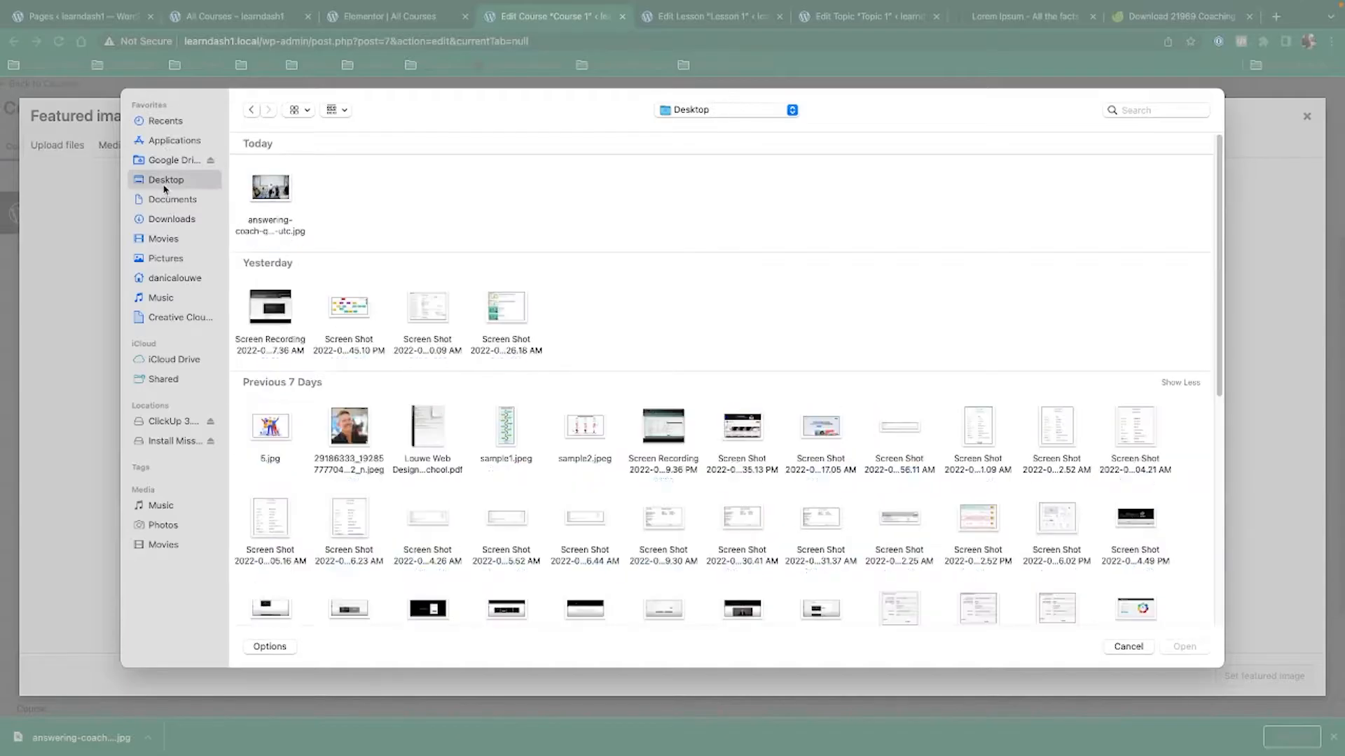
pyautogui.doubleClick(272, 183)
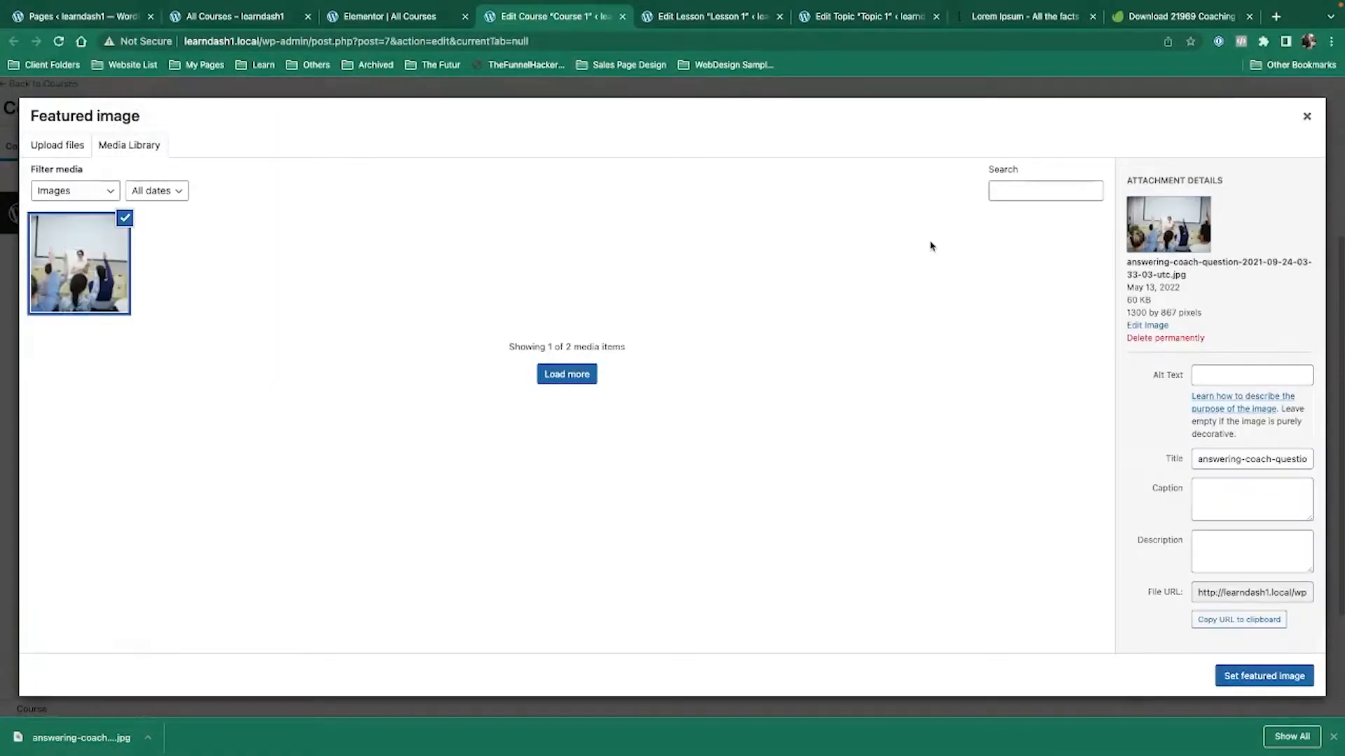
pyautogui.click(1272, 674)
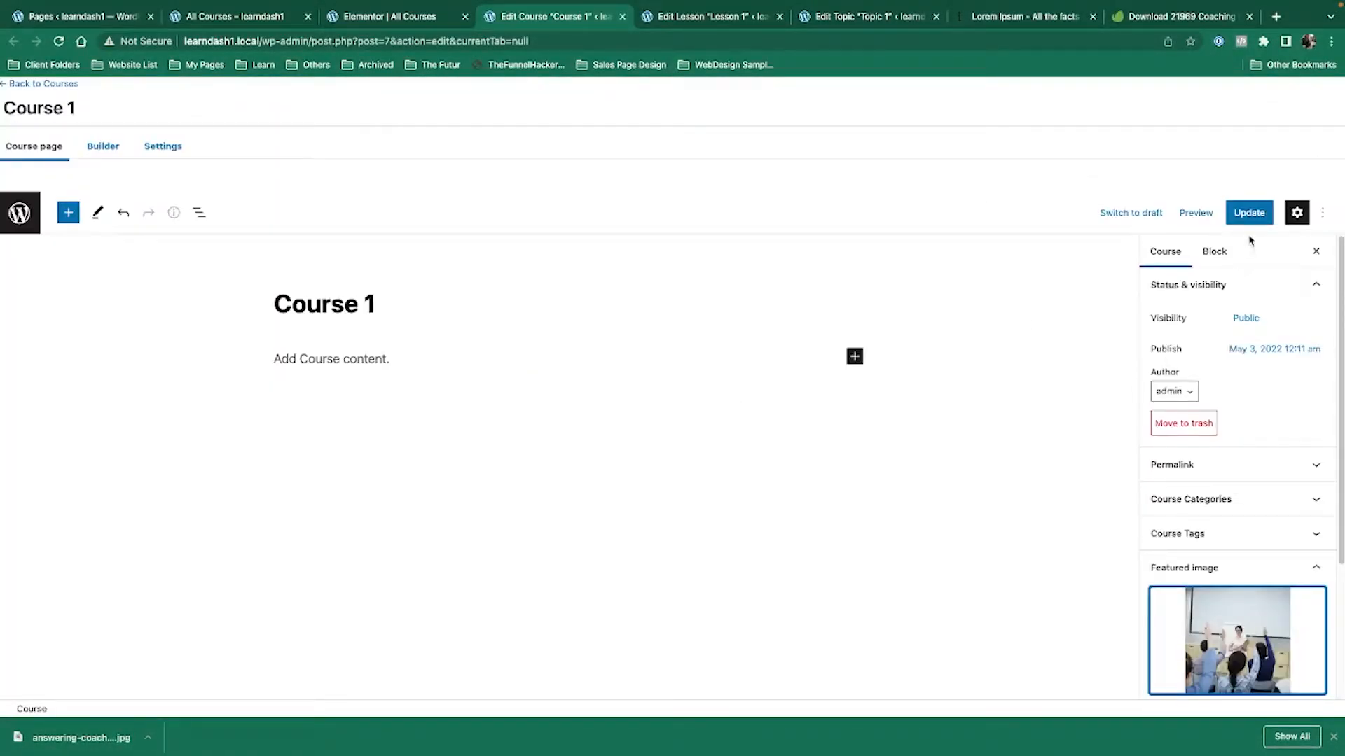
# Update Course 1 and reload the logged-out All Courses page.
pyautogui.click(1249, 213)
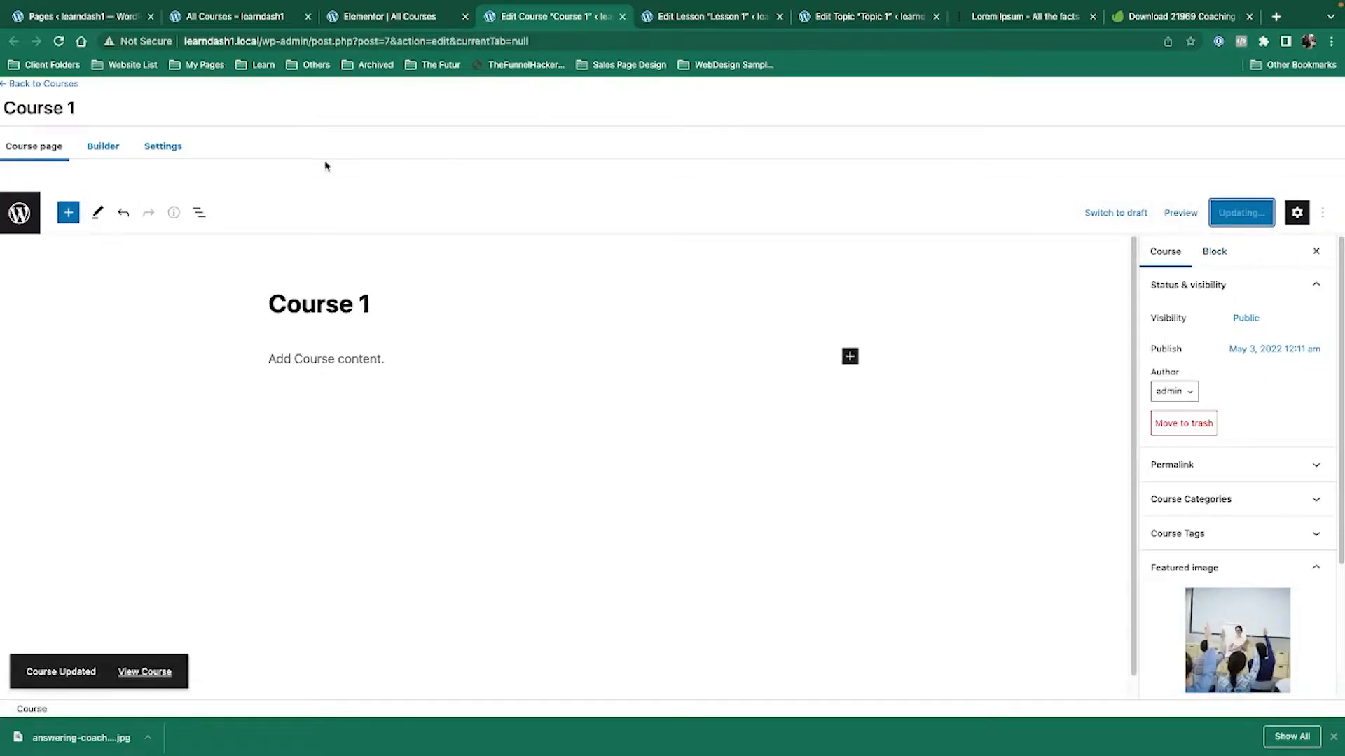
pyautogui.hotkey('ctrl', 'Left')
pyautogui.click(59, 41)
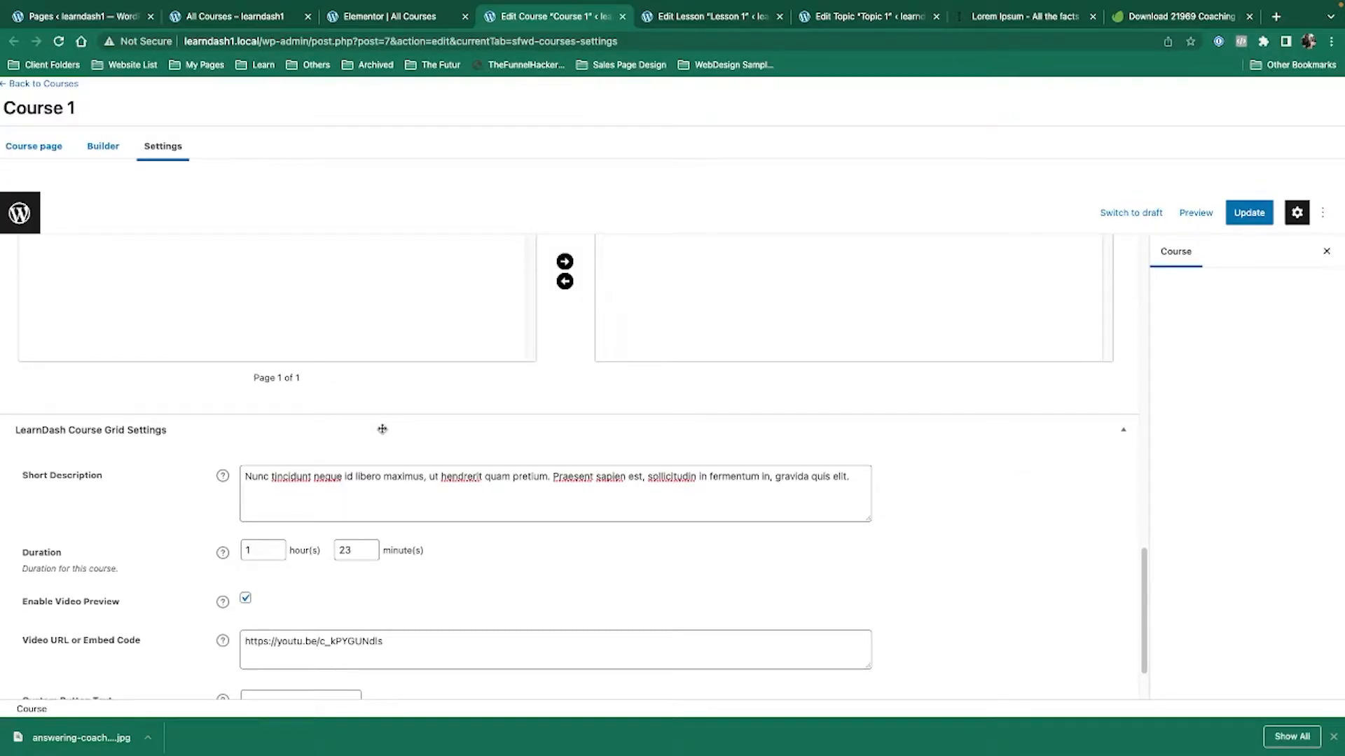
# Play, mute and pause Course 1's video preview on the logged-out All Courses page.
pyautogui.hotkey('ctrl', 'Left')
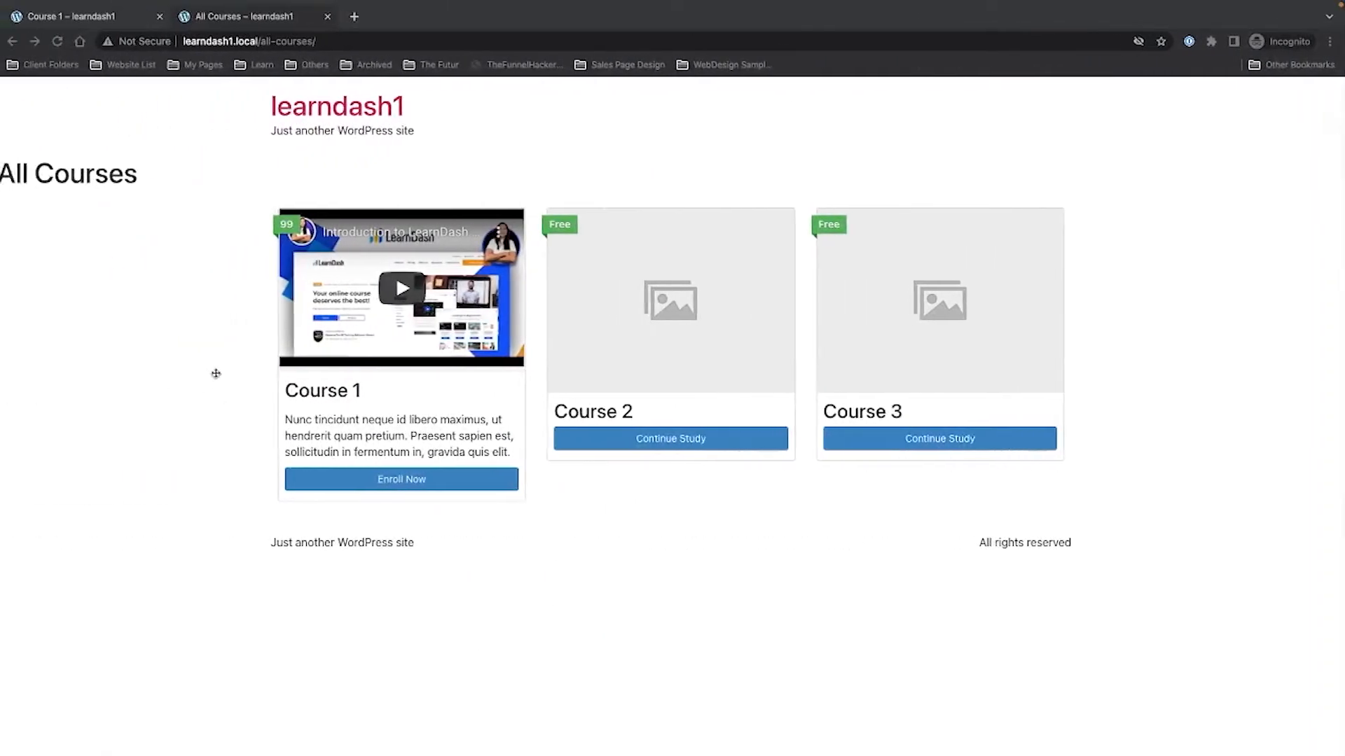
pyautogui.click(391, 292)
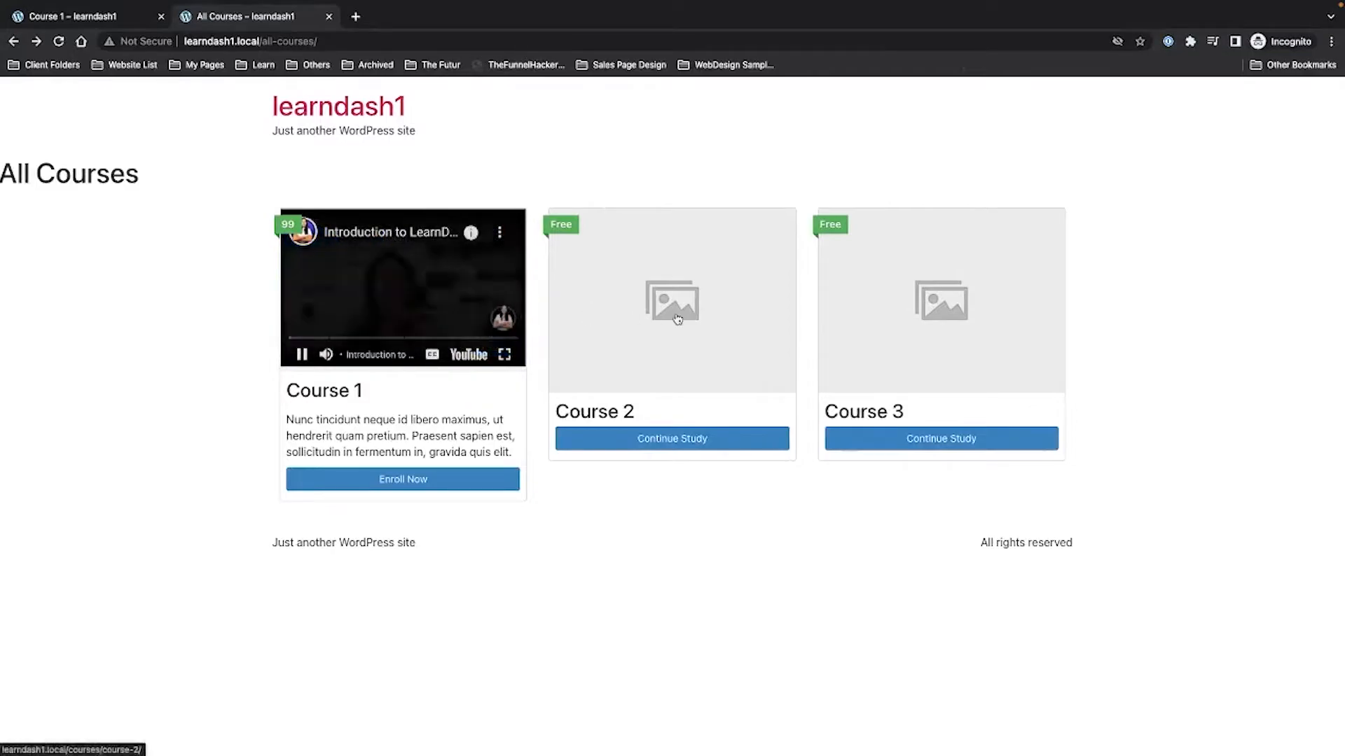
pyautogui.click(325, 355)
pyautogui.click(301, 355)
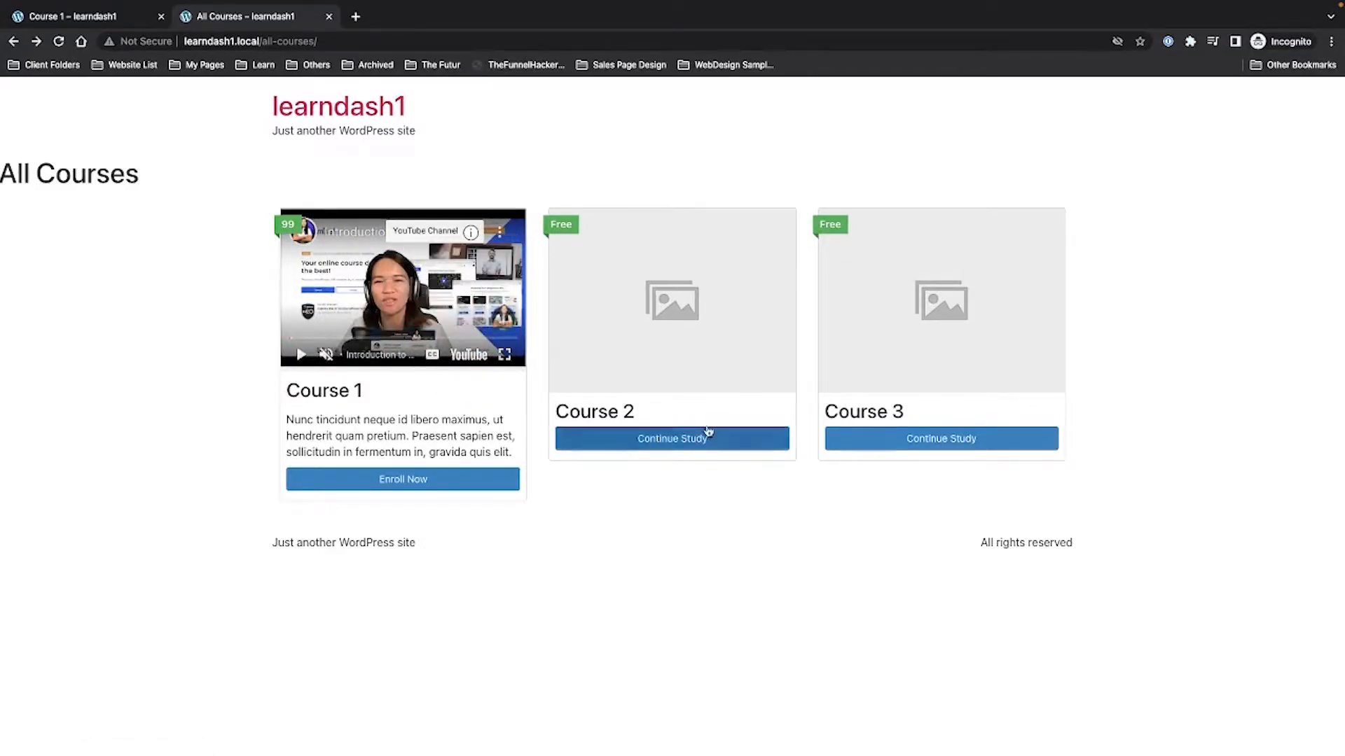
# Disable Course 1's Enable Video Preview setting and update the course.
pyautogui.hotkey('ctrl', 'Left')
pyautogui.hotkey('ctrl', 'Right')
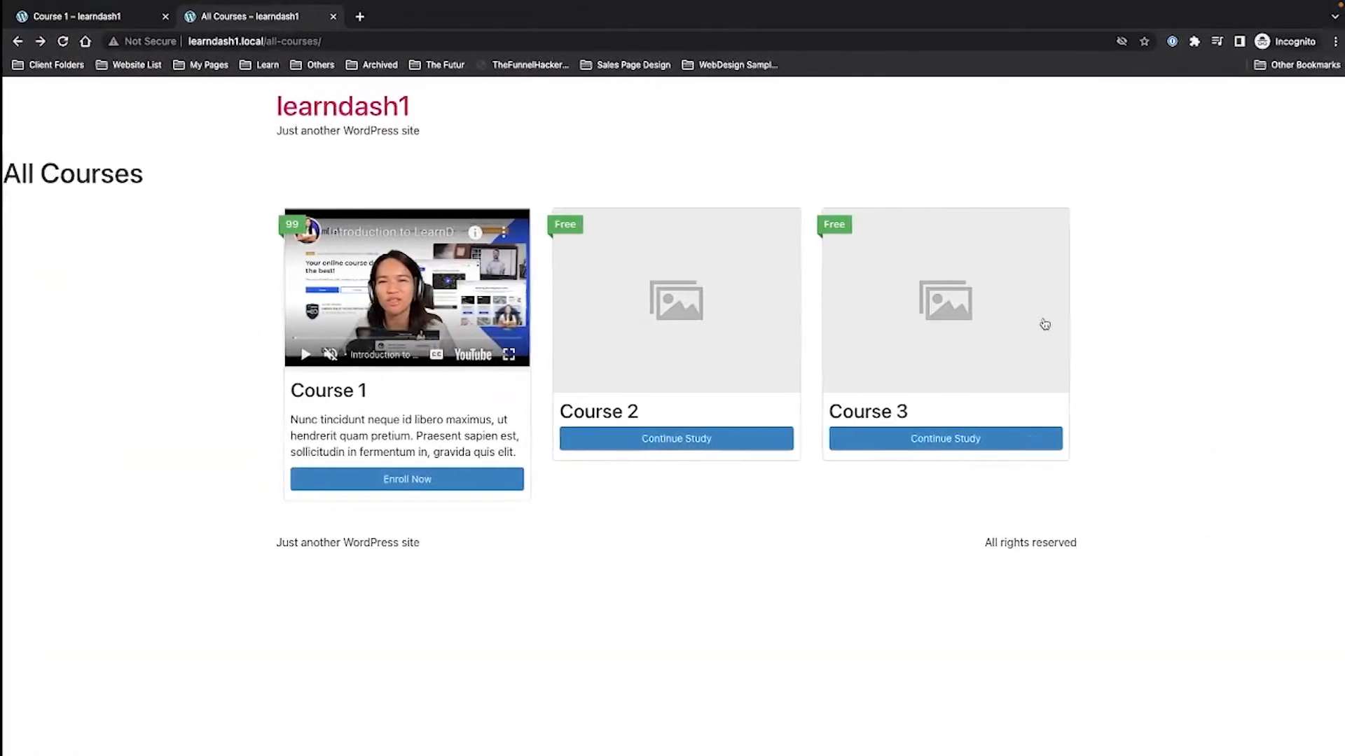
pyautogui.hotkey('ctrl', 'Right')
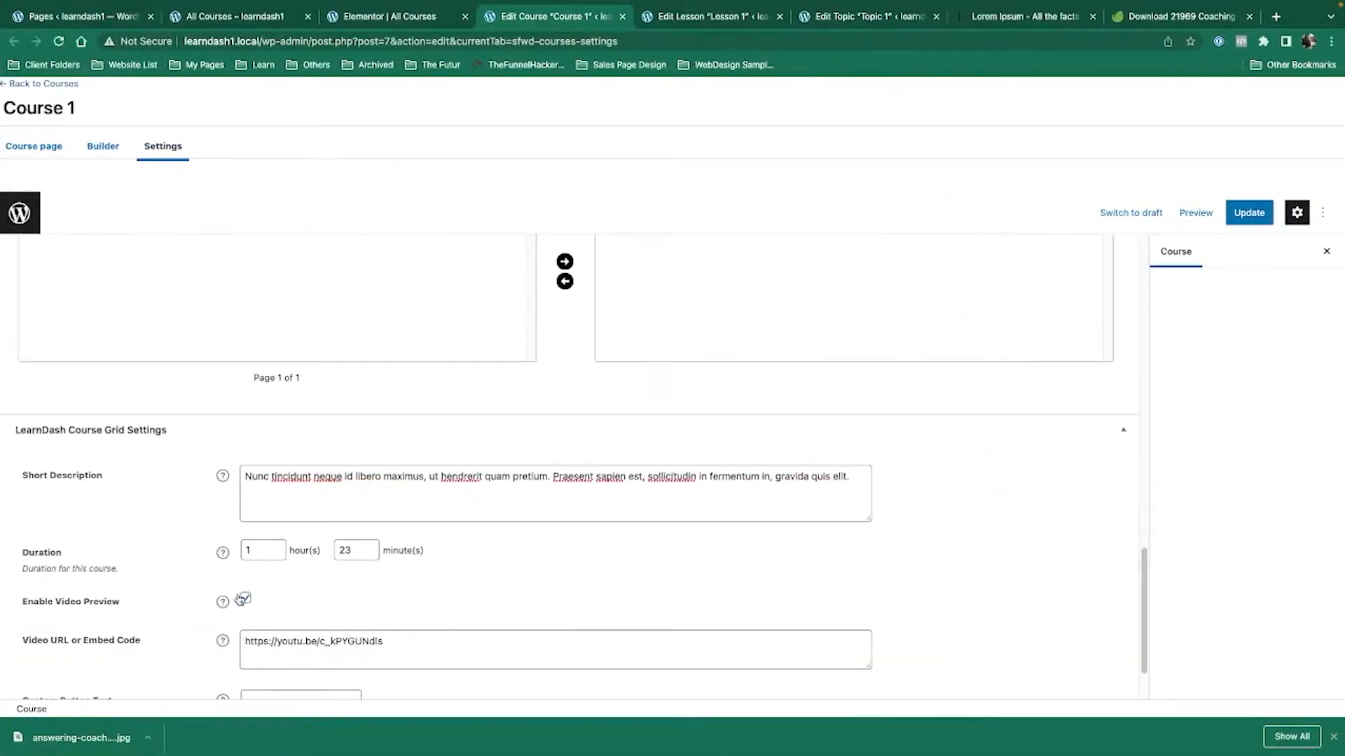
pyautogui.click(245, 599)
pyautogui.click(1249, 212)
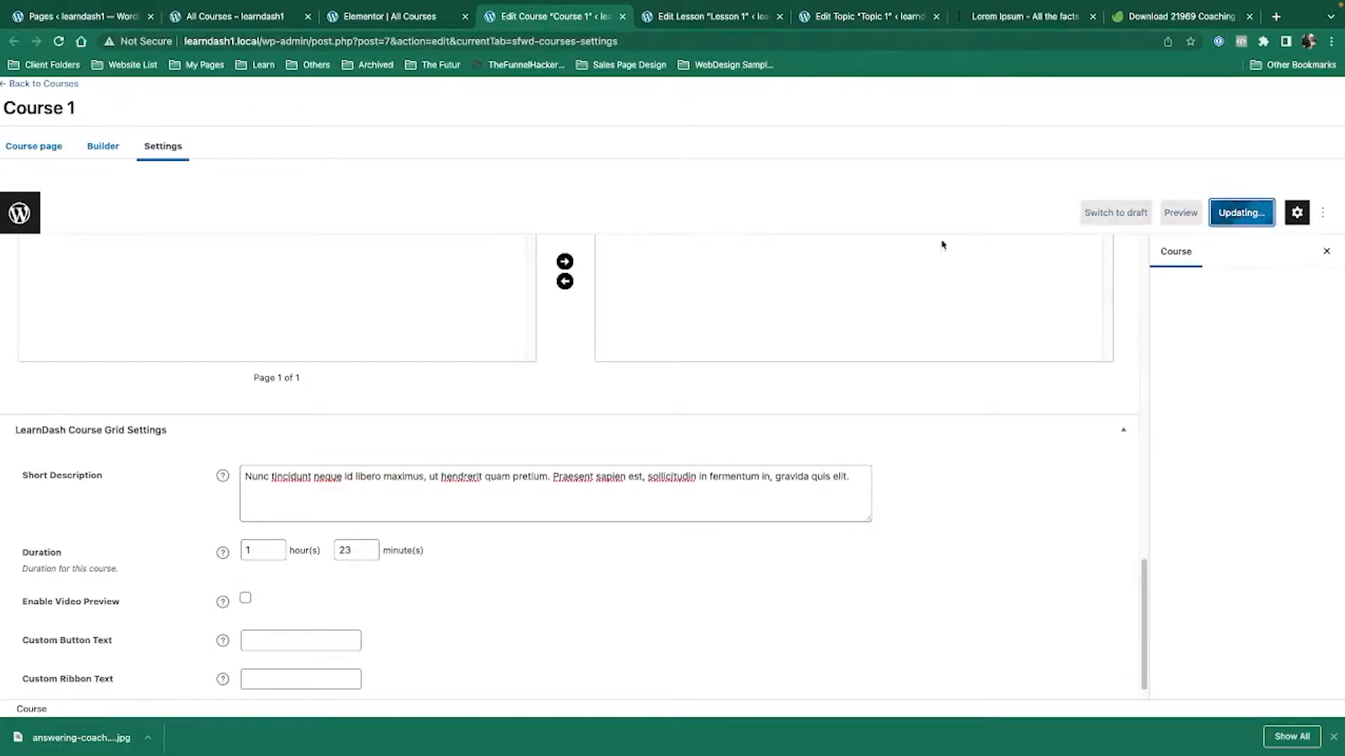
# Reload the logged-out card to see the featured image, then re-enable the video preview.
pyautogui.hotkey('ctrl', 'Left')
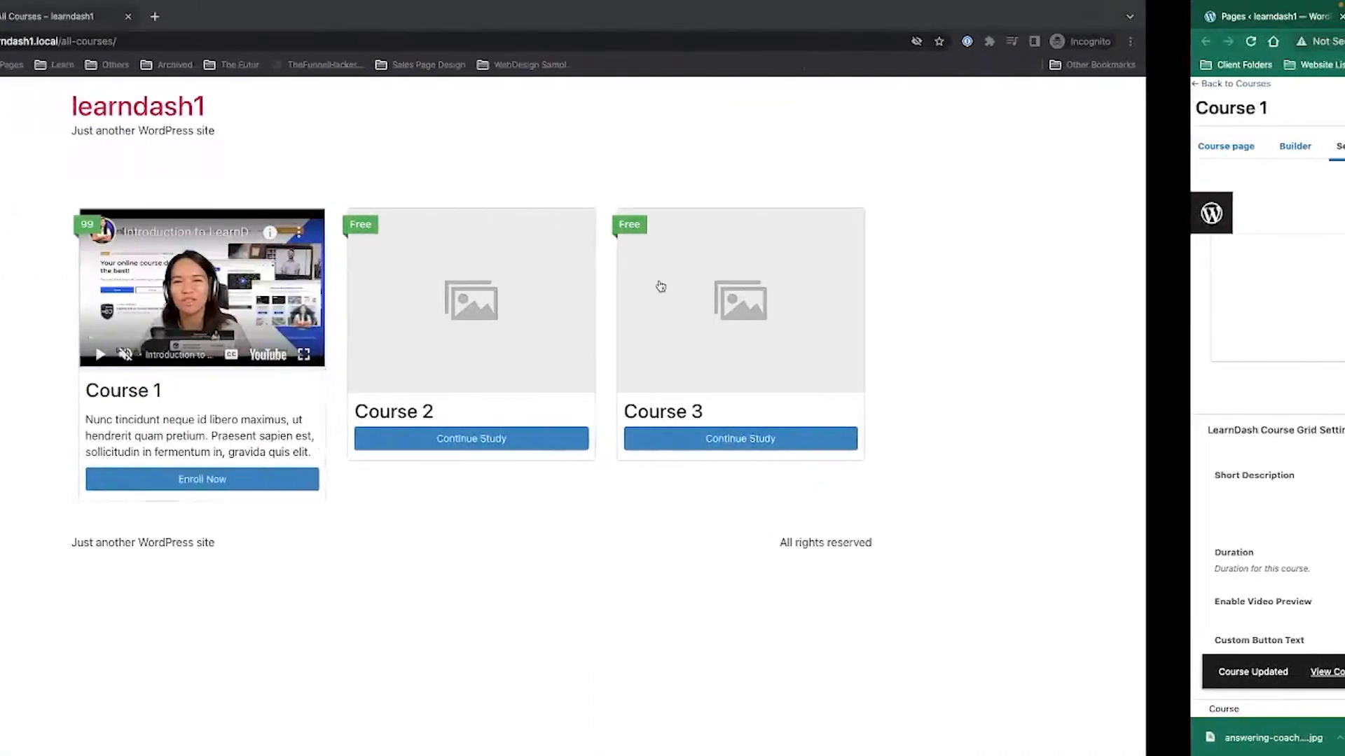
pyautogui.click(58, 42)
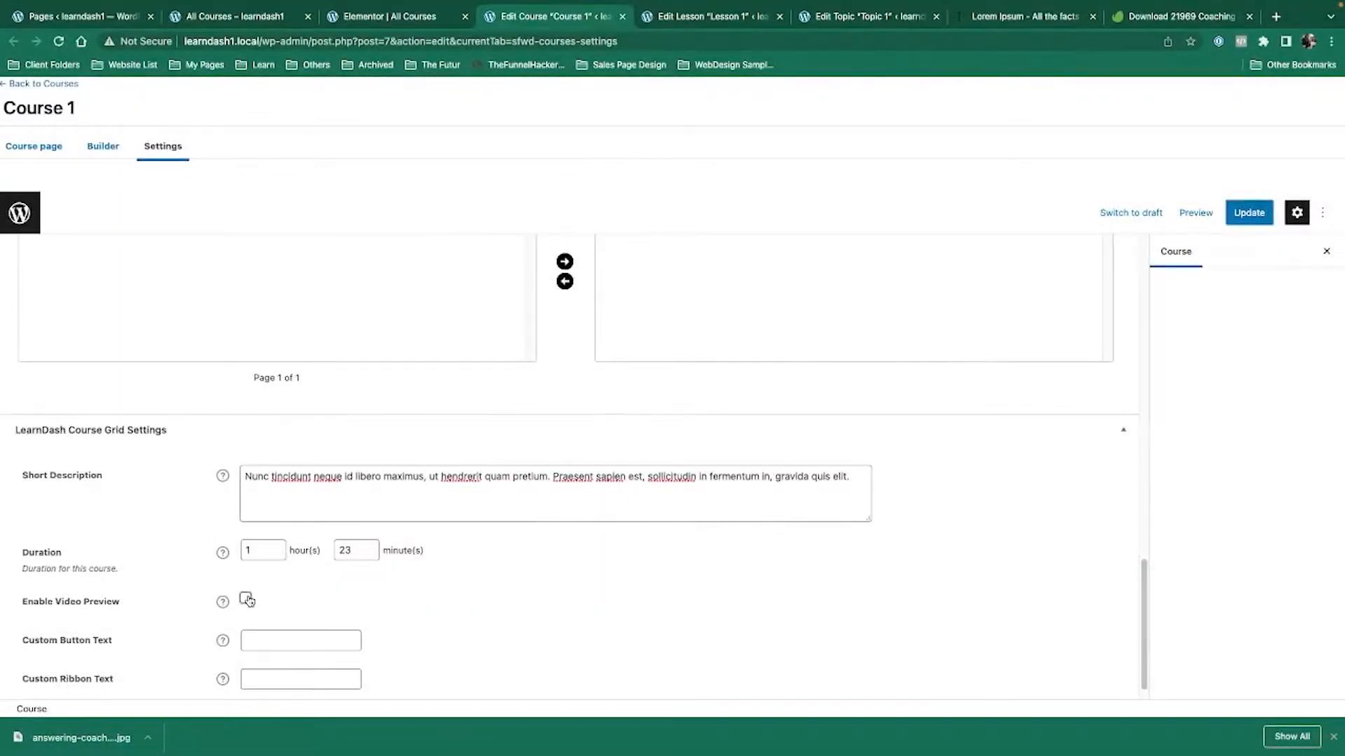
pyautogui.click(246, 599)
pyautogui.scroll(-1, 630, 546)
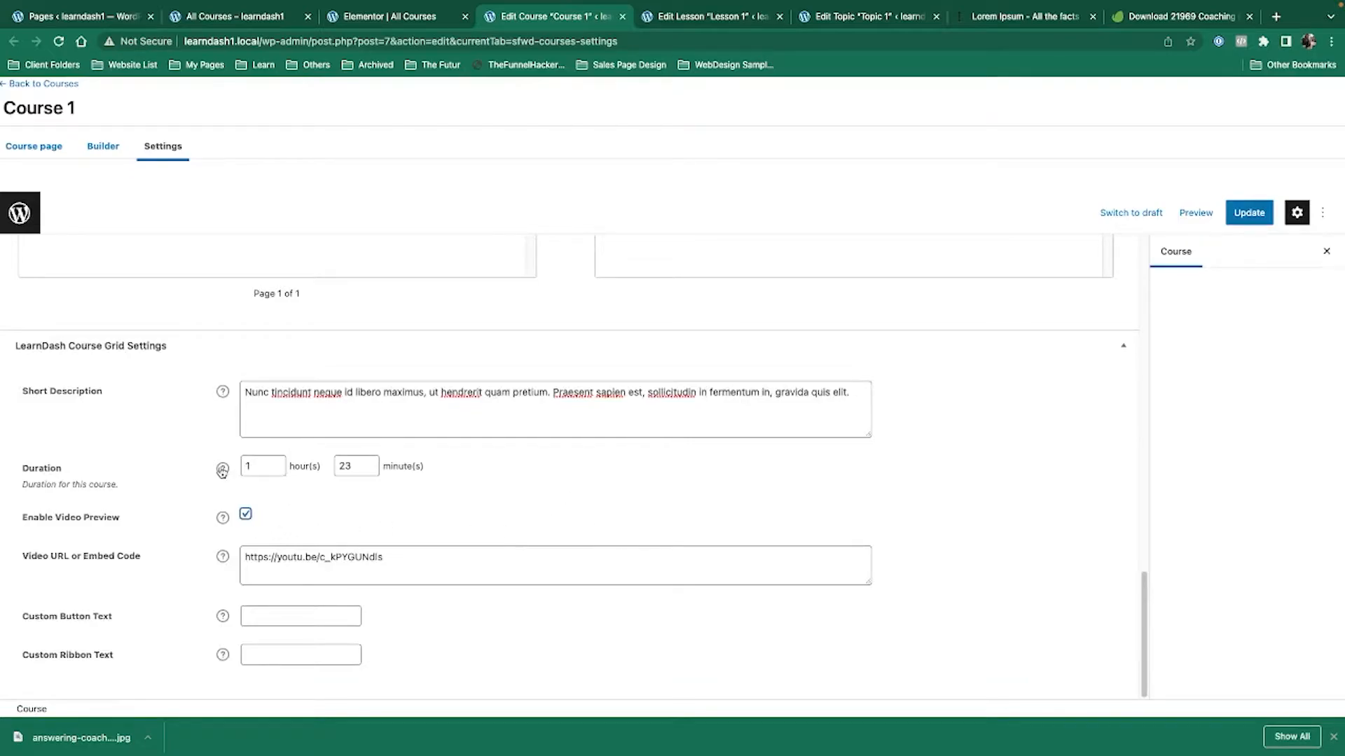
# Set Course 1's custom button text to 'Start Now' and ribbon text to 'Level 1', then update.
pyautogui.click(277, 618)
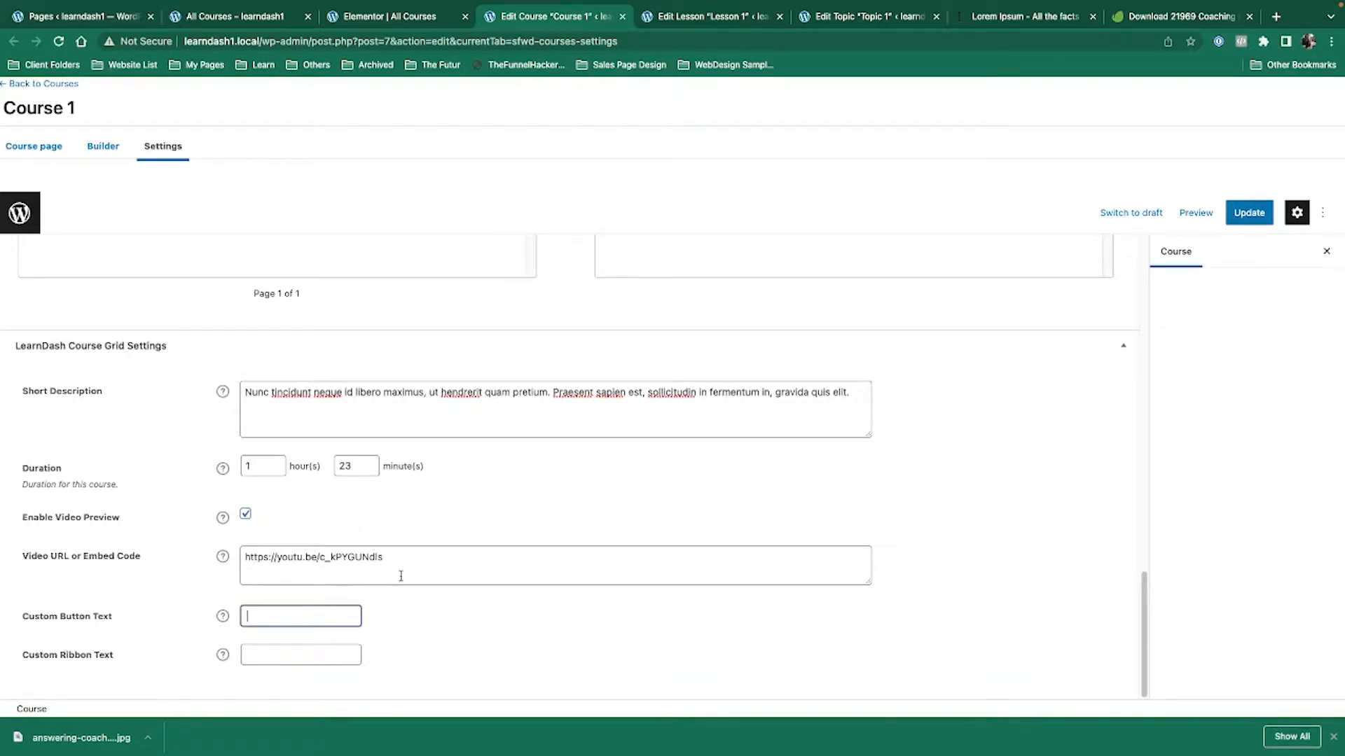
pyautogui.write('Start Now')
pyautogui.click(328, 657)
pyautogui.write('Level 1')
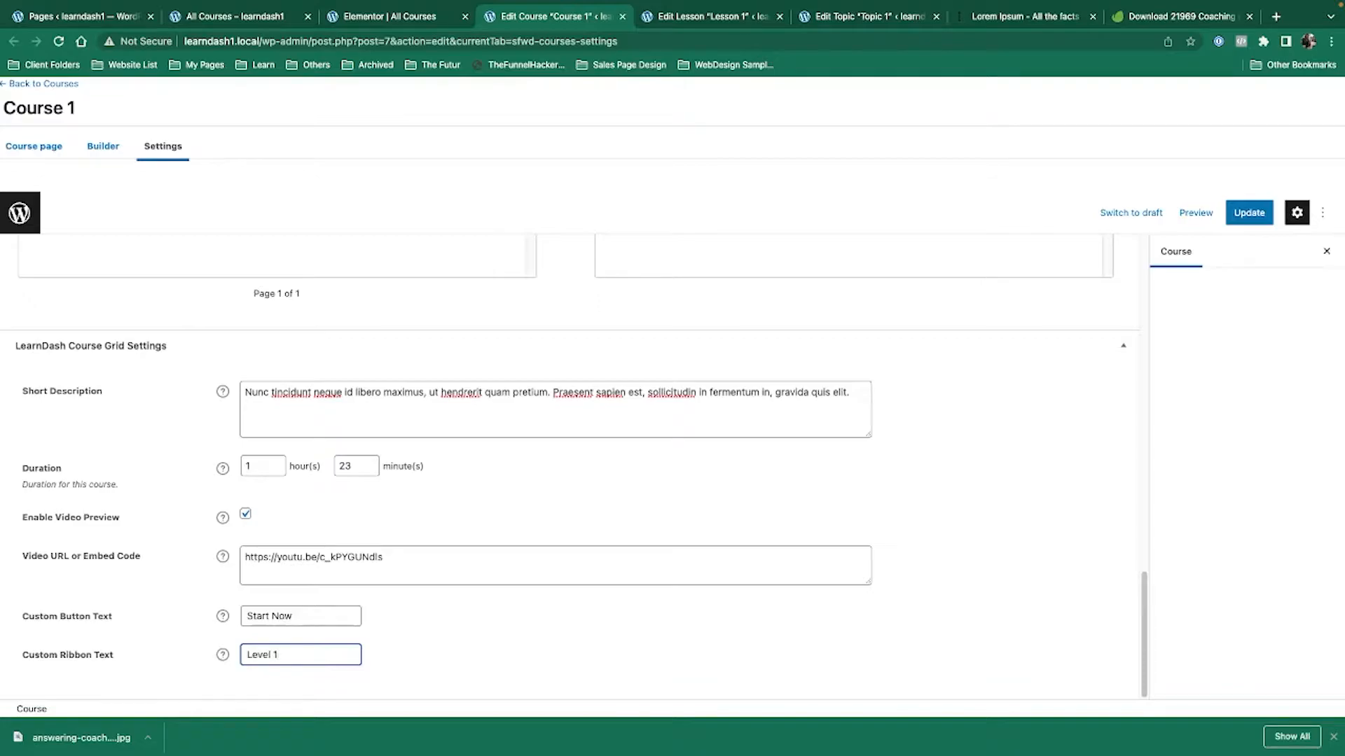
pyautogui.click(1249, 212)
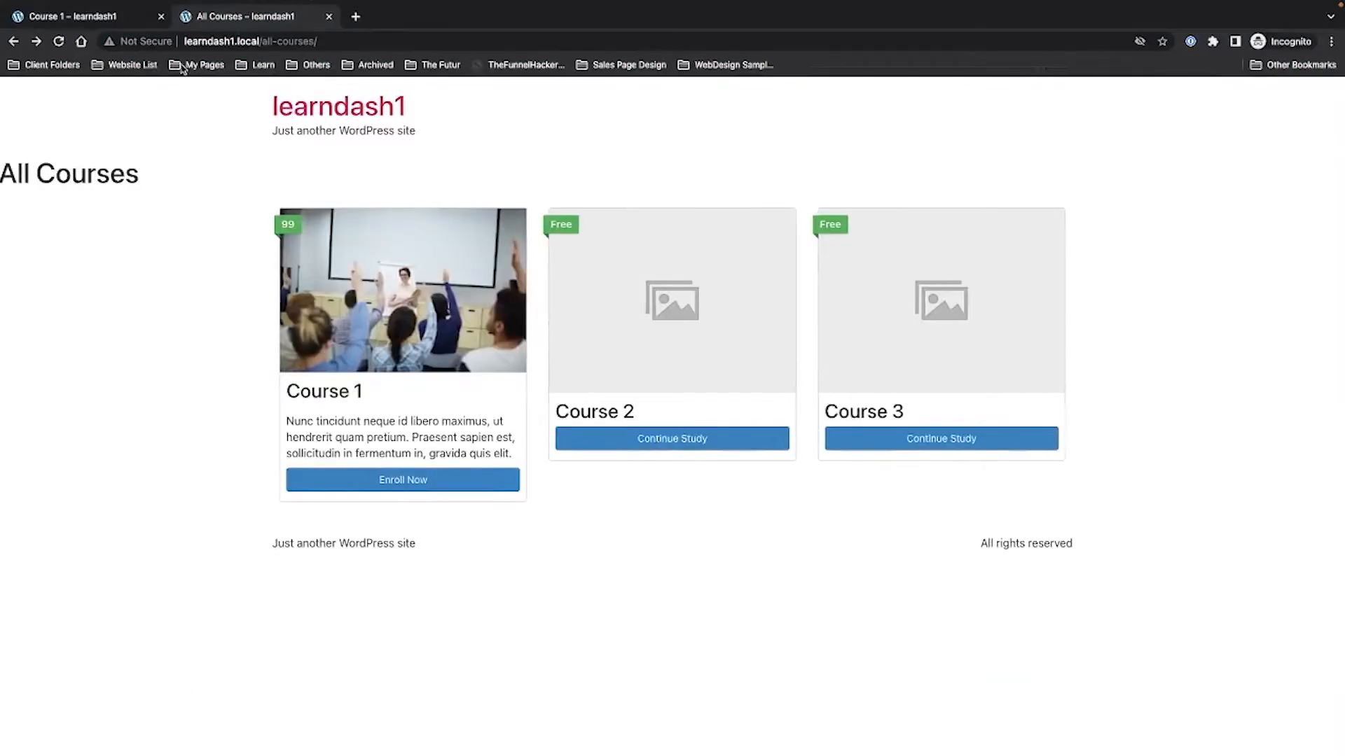
# Reload the logged-out All Courses page, open Course 1's page, and go back.
pyautogui.click(58, 40)
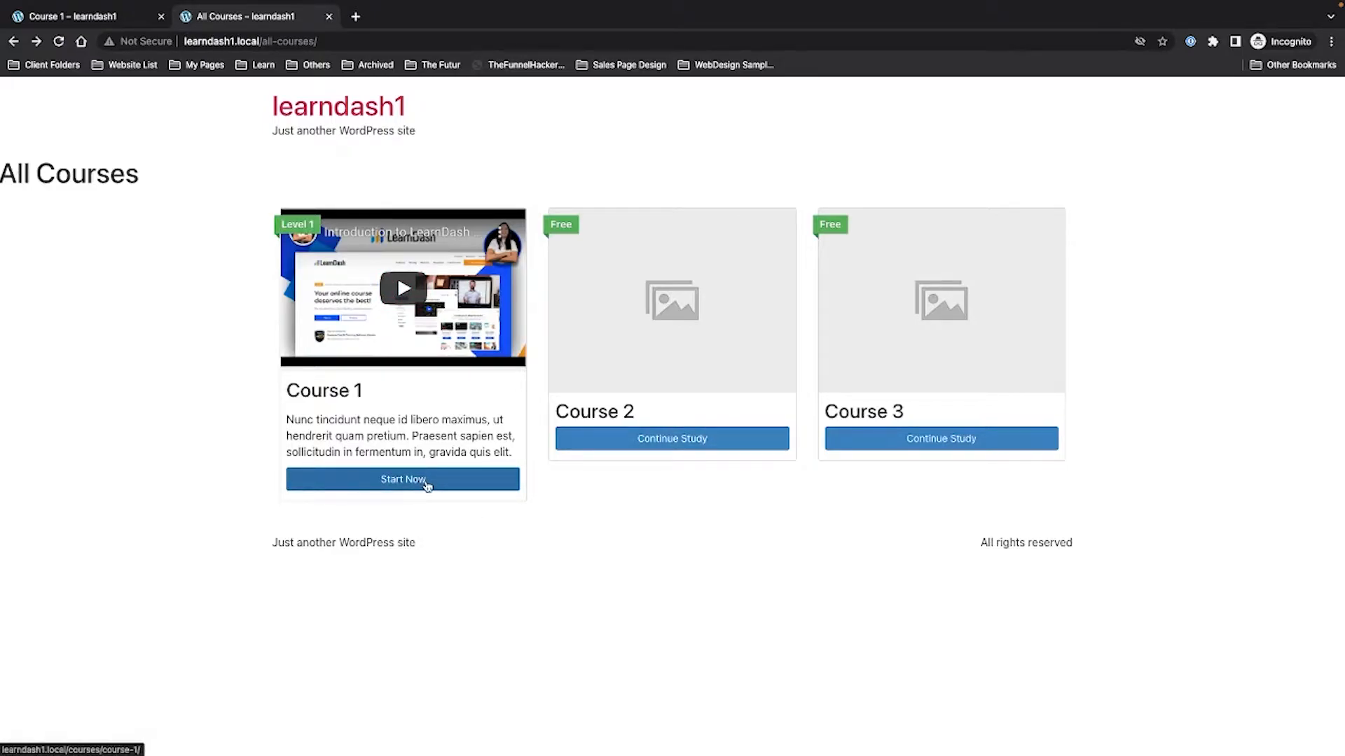
pyautogui.click(425, 482)
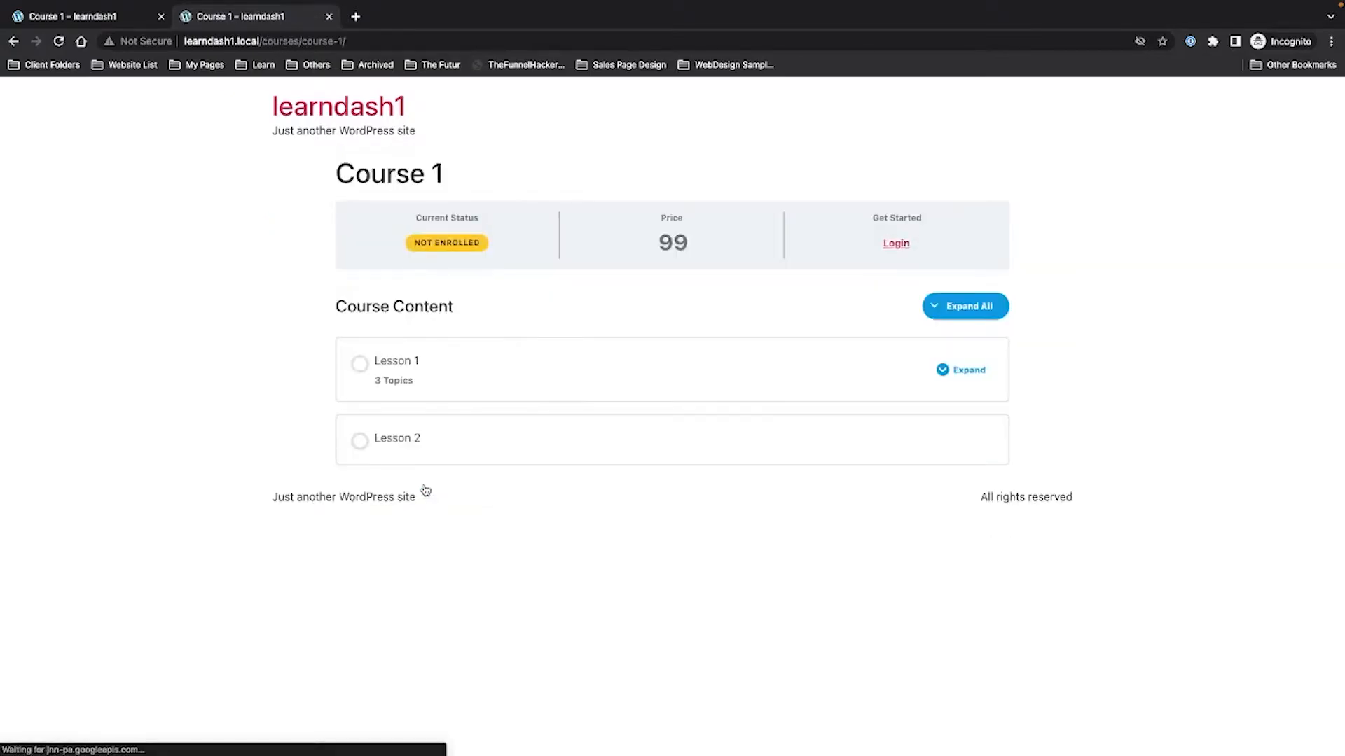
pyautogui.moveTo(424, 359)
pyautogui.press('super+bracketleft')
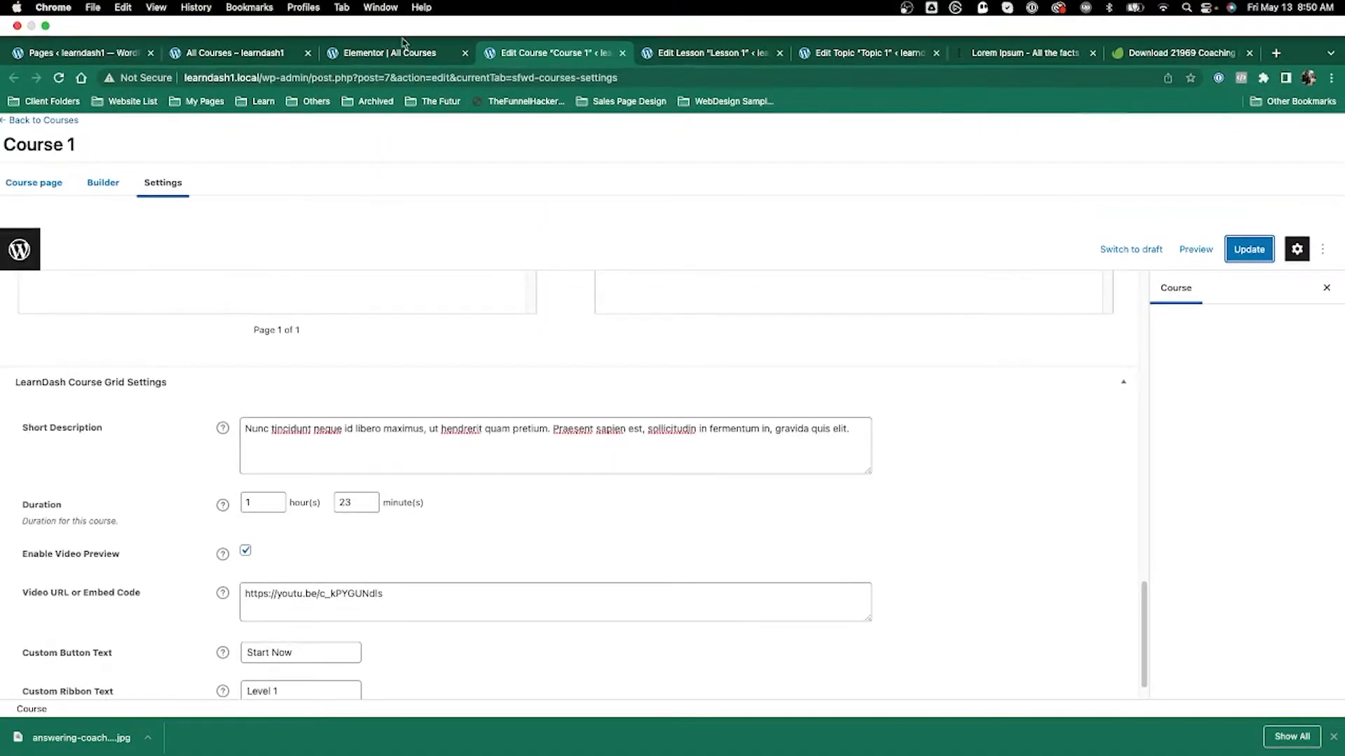
# Inspect the course list widget's grid settings in the Elementor All Courses editor.
pyautogui.click(402, 56)
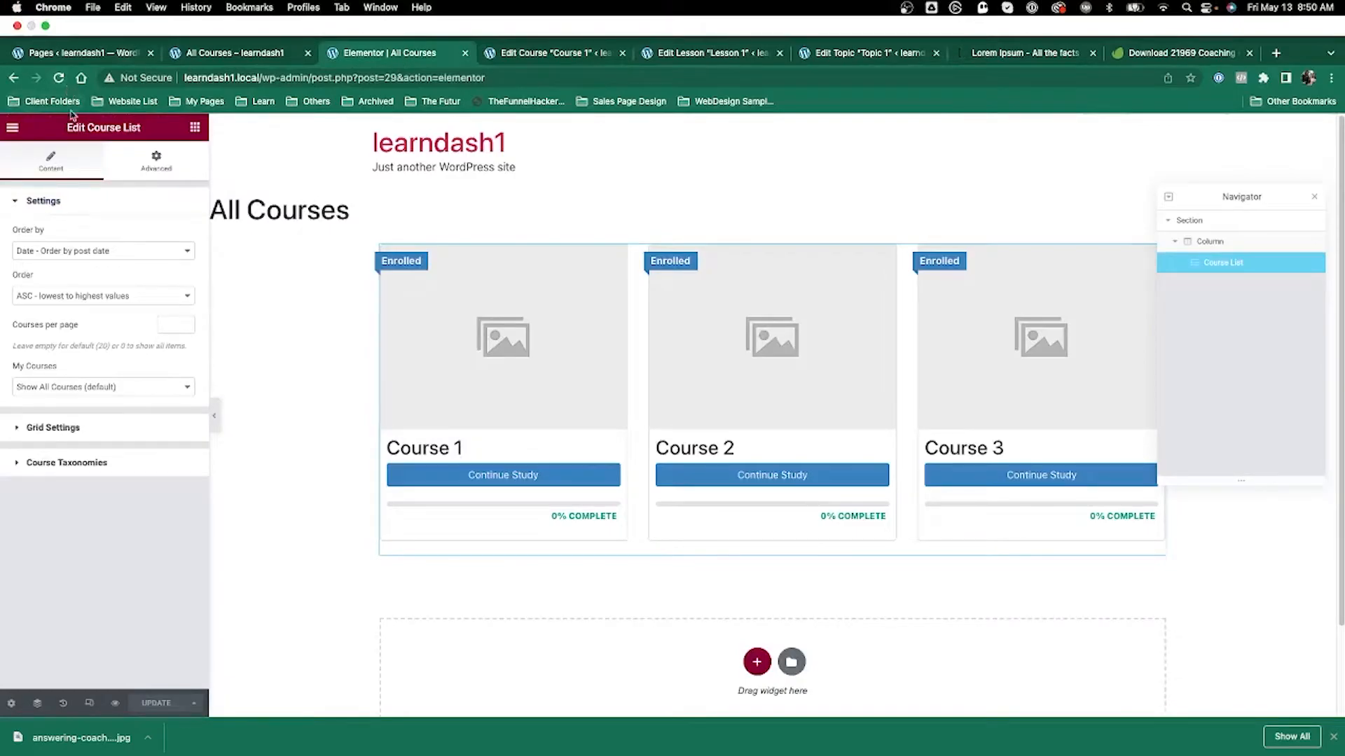
pyautogui.click(59, 77)
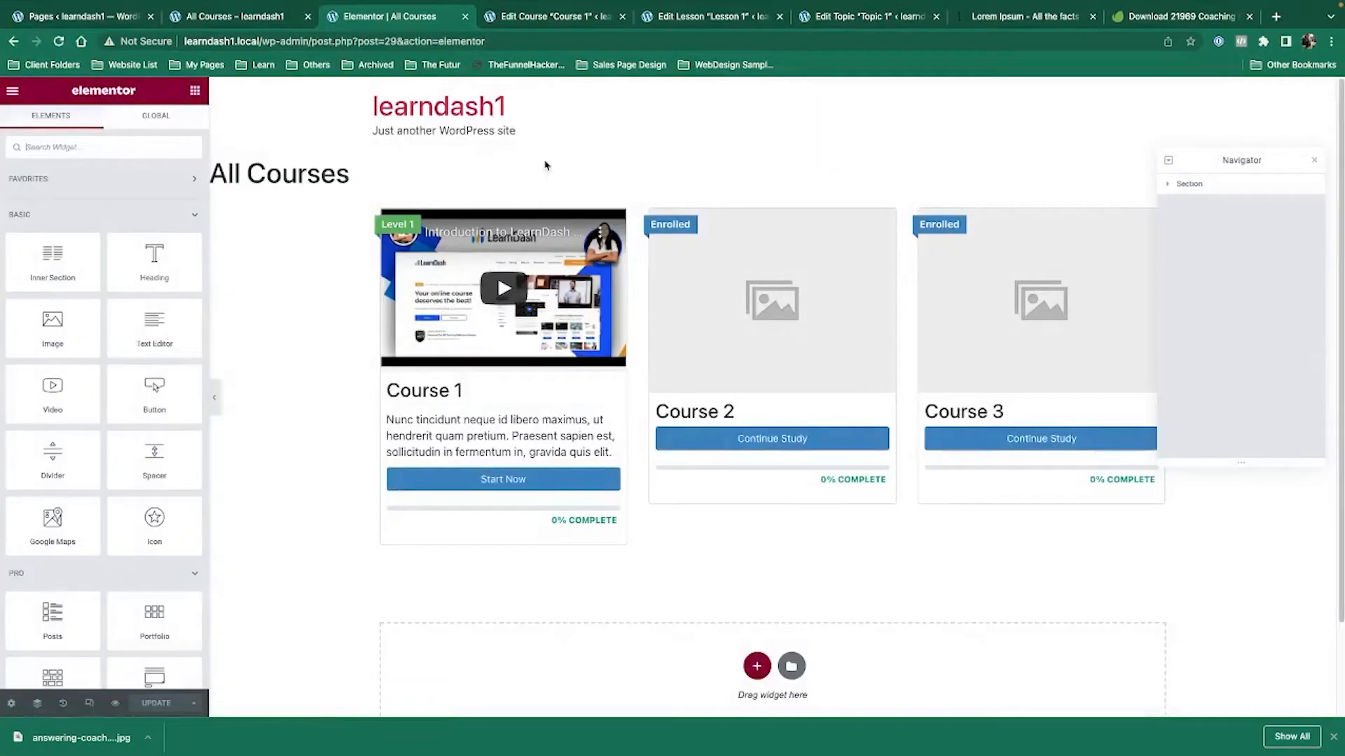
pyautogui.click(795, 532)
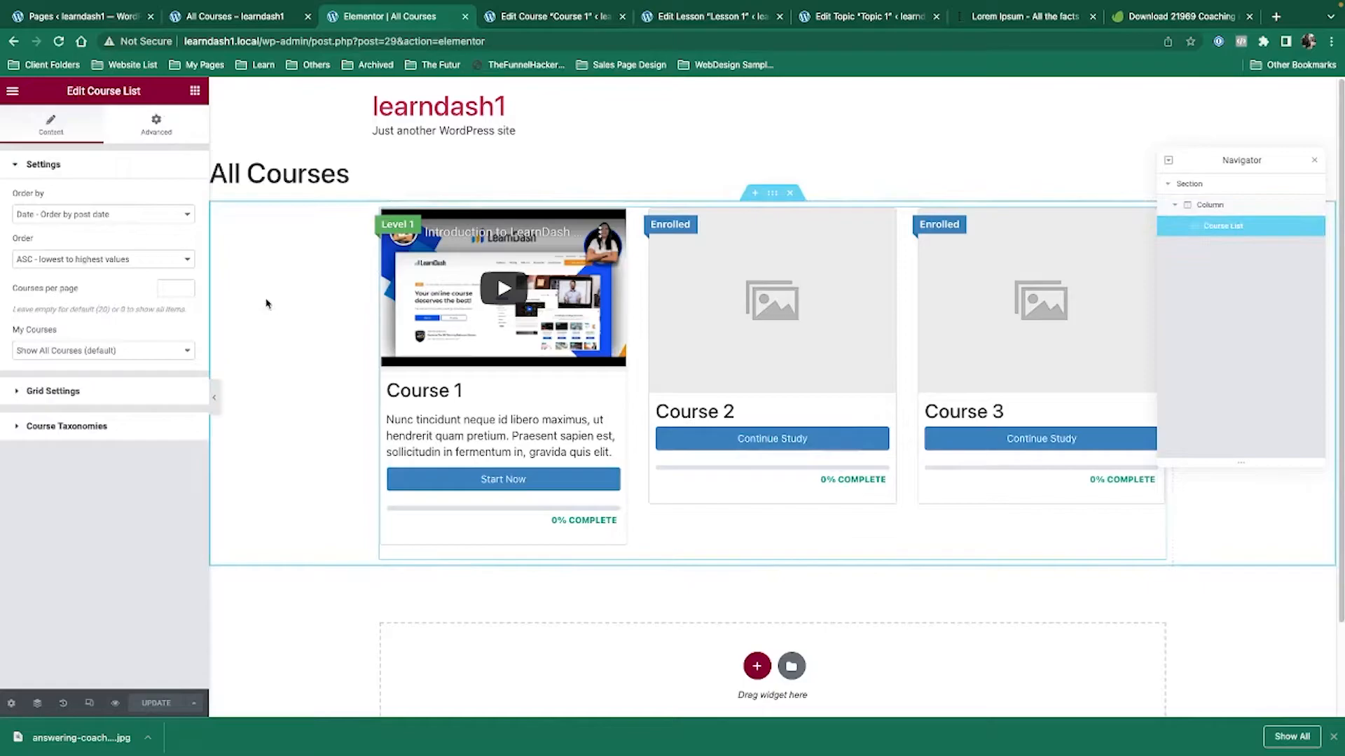
pyautogui.click(105, 391)
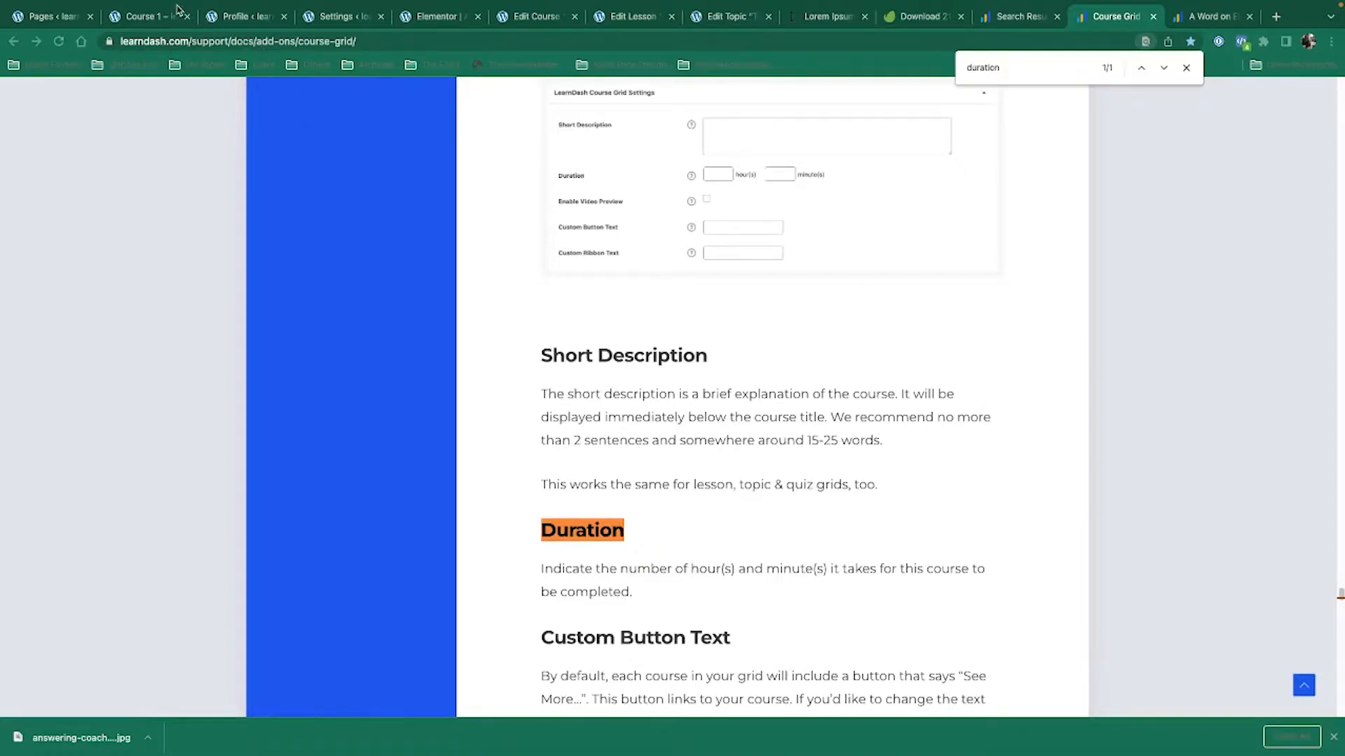
pyautogui.click(536, 16)
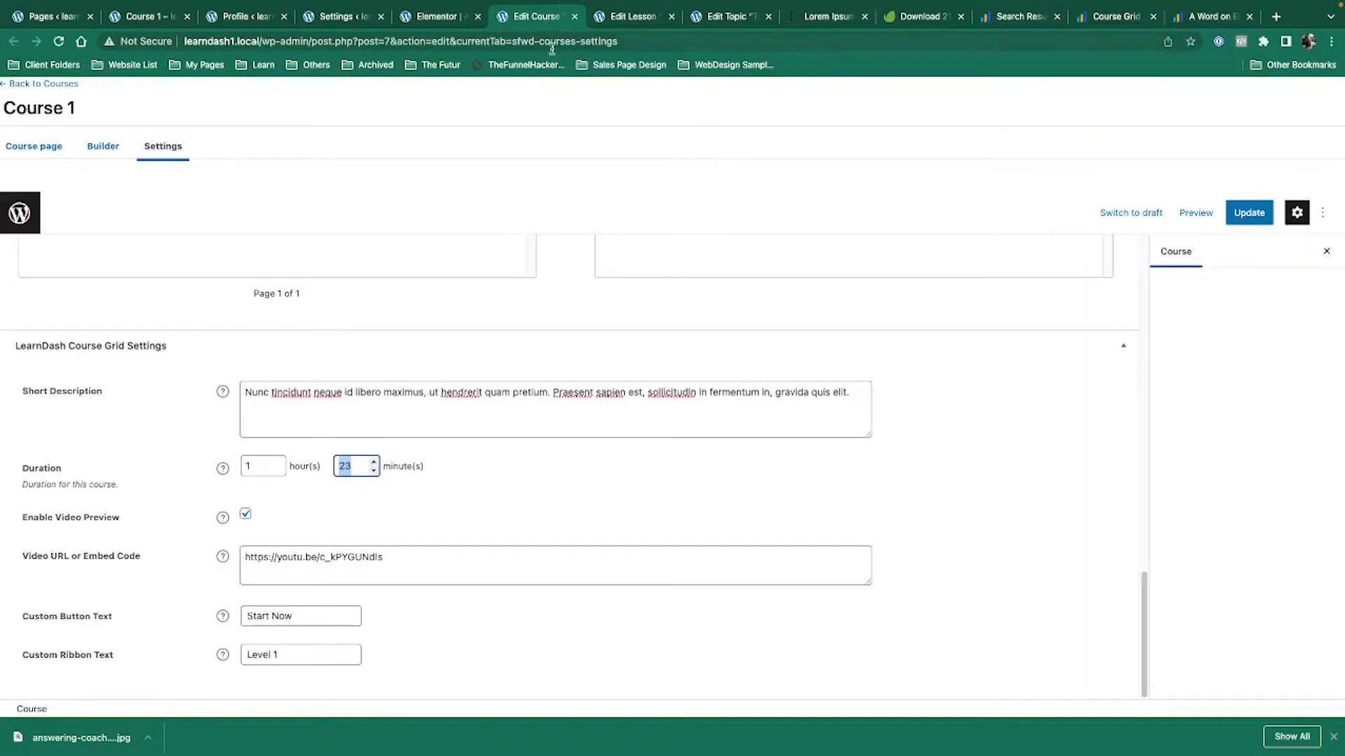
pyautogui.click(320, 11)
pyautogui.click(436, 17)
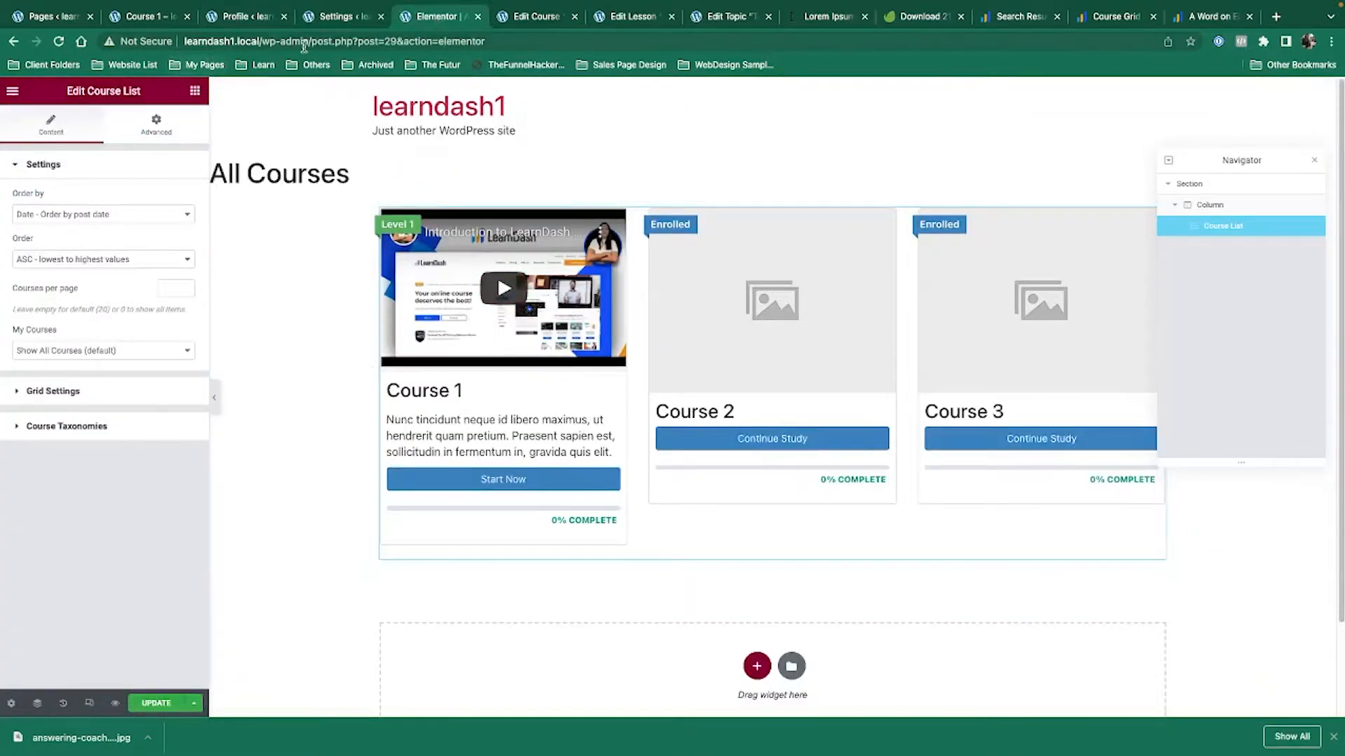
# Preview All Courses, open it in the WordPress editor, and choose Back to WordPress Editor.
pyautogui.click(109, 705)
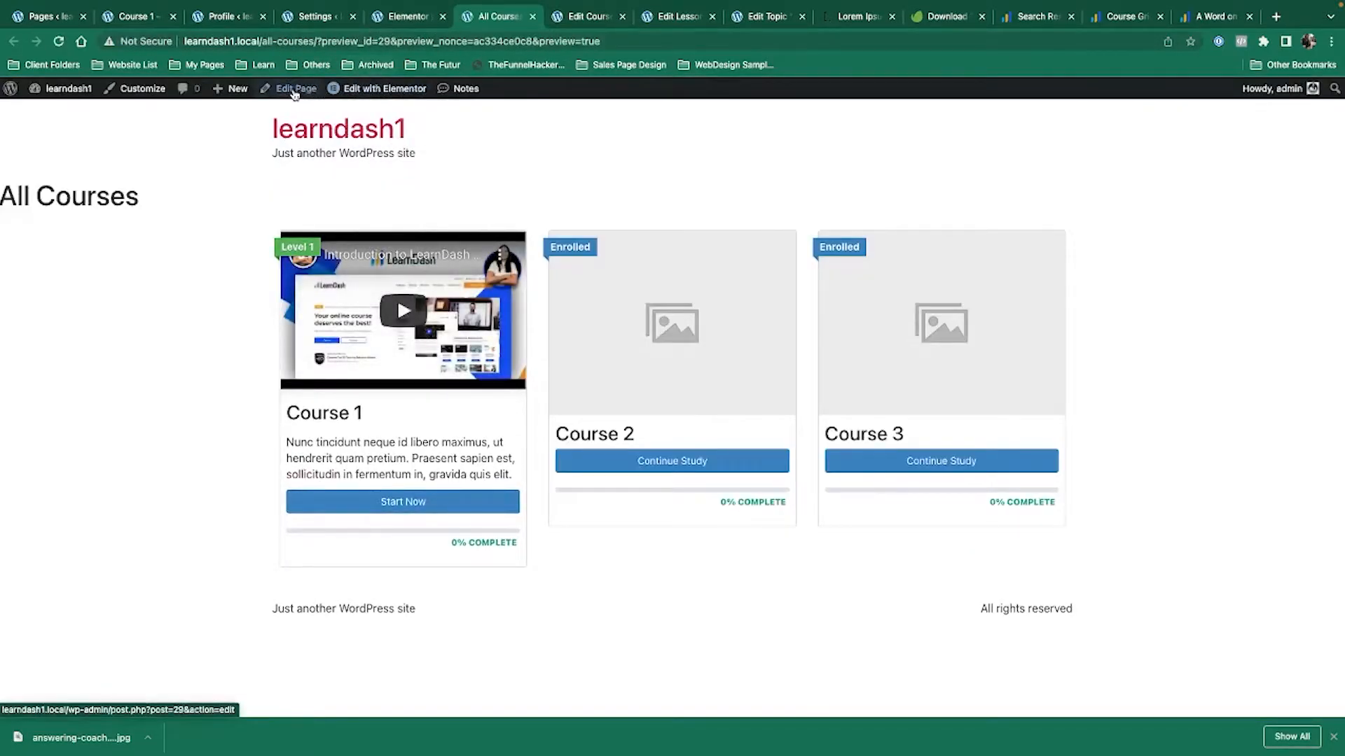
pyautogui.click(294, 90)
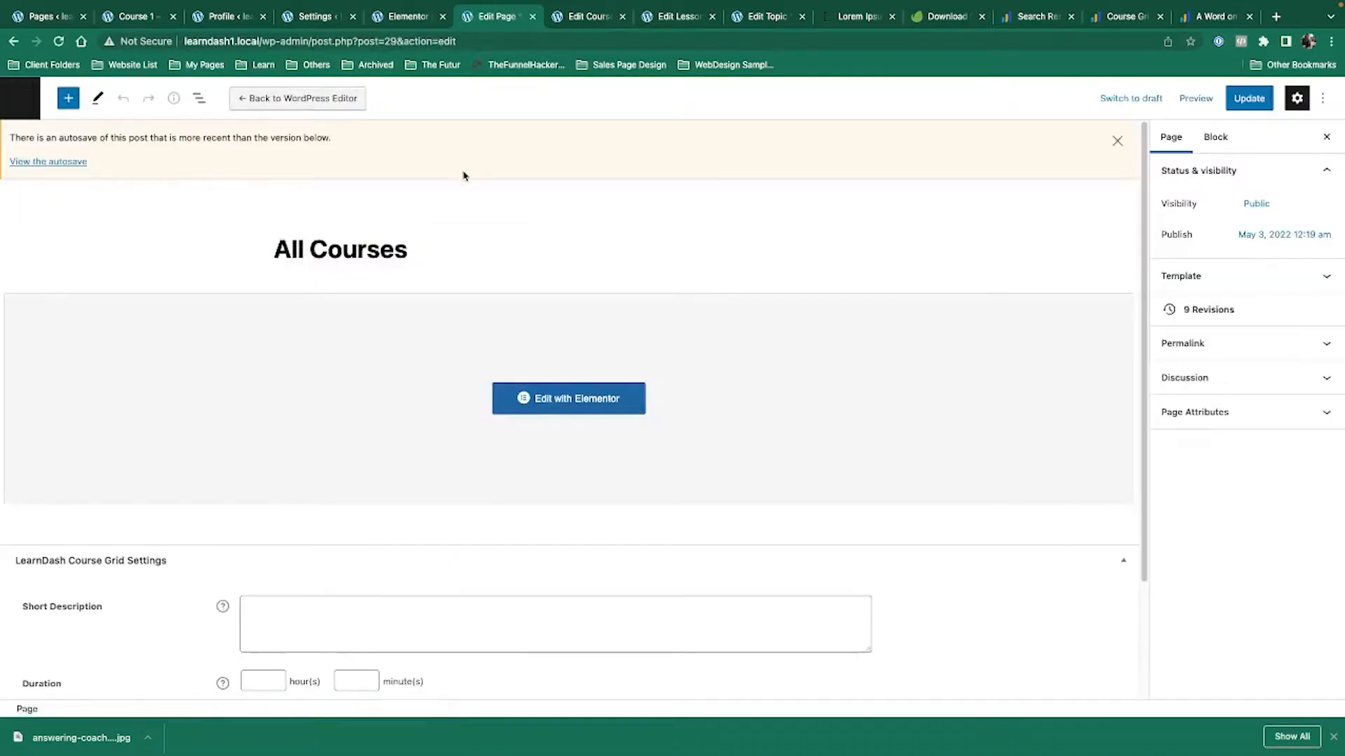
pyautogui.click(344, 100)
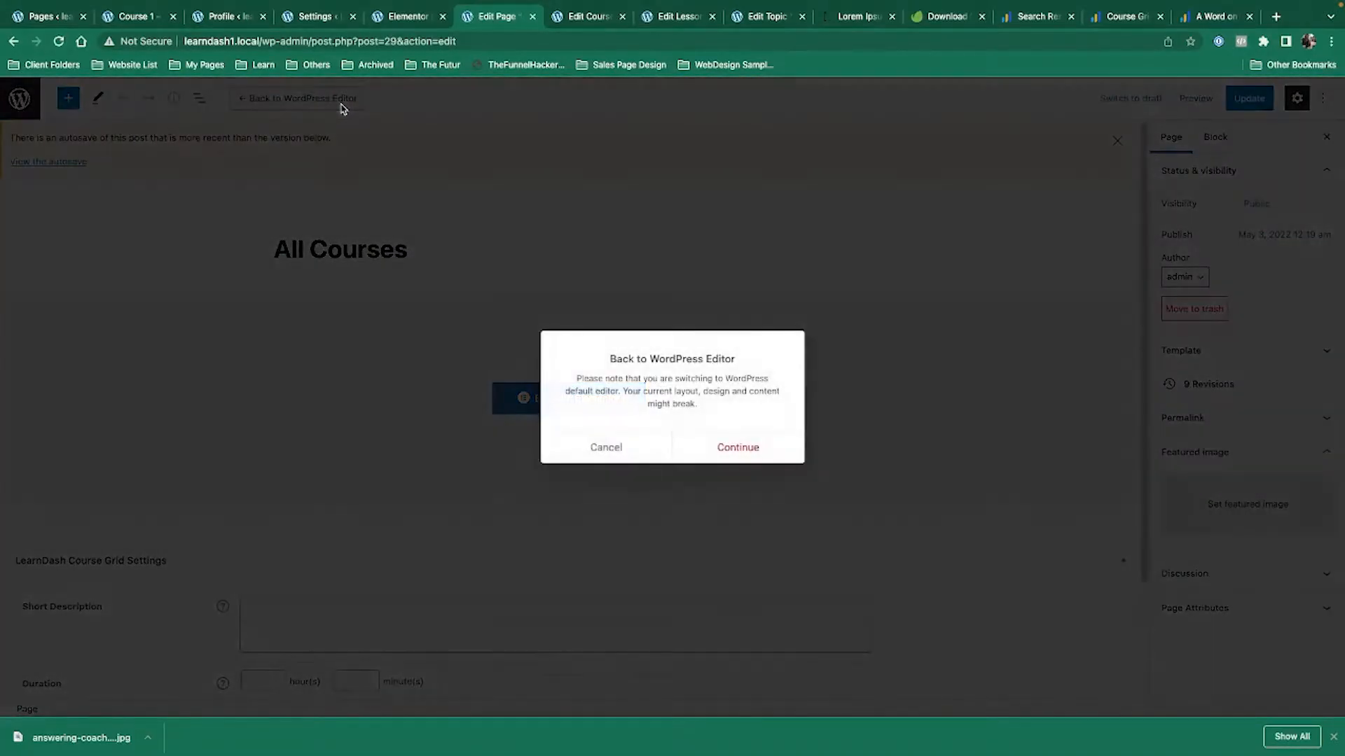
# Confirm the switch to the default editor and insert a LearnDash Course Grid block found by searching 'learn'.
pyautogui.click(721, 447)
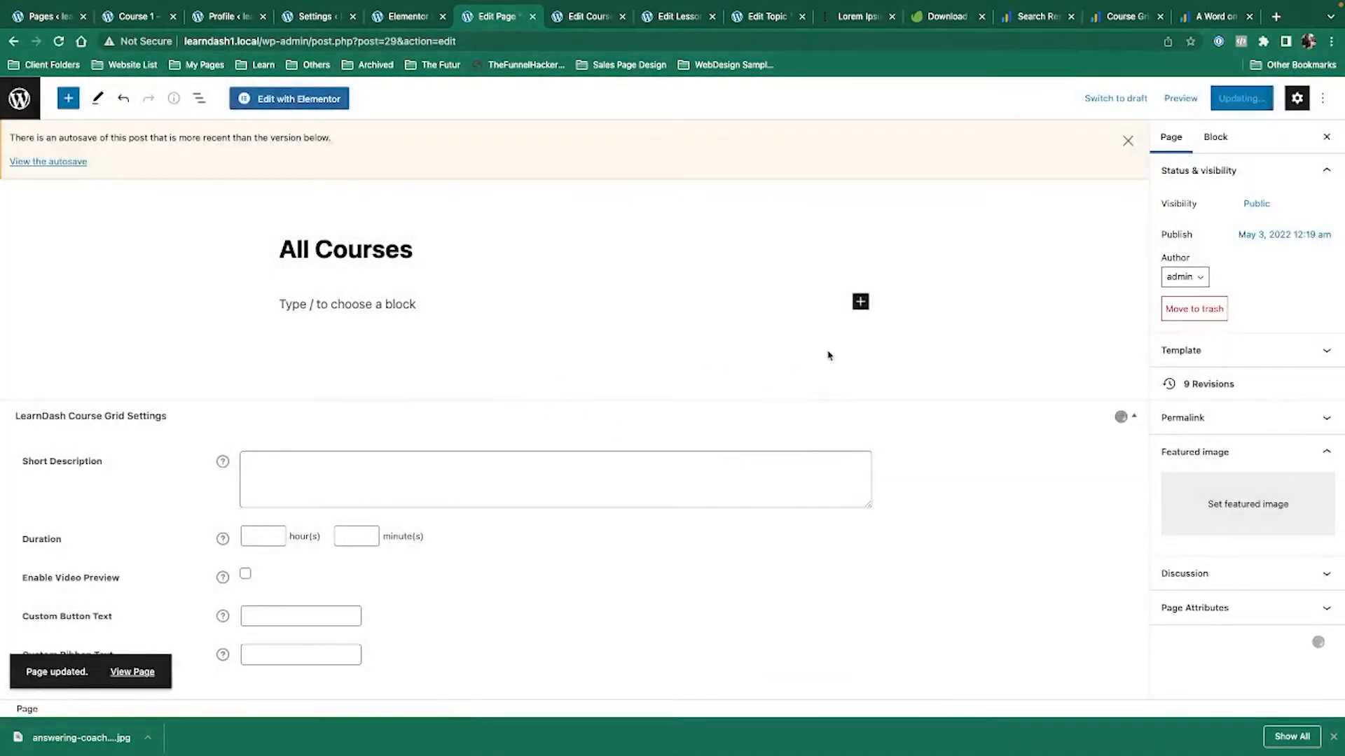
pyautogui.click(860, 303)
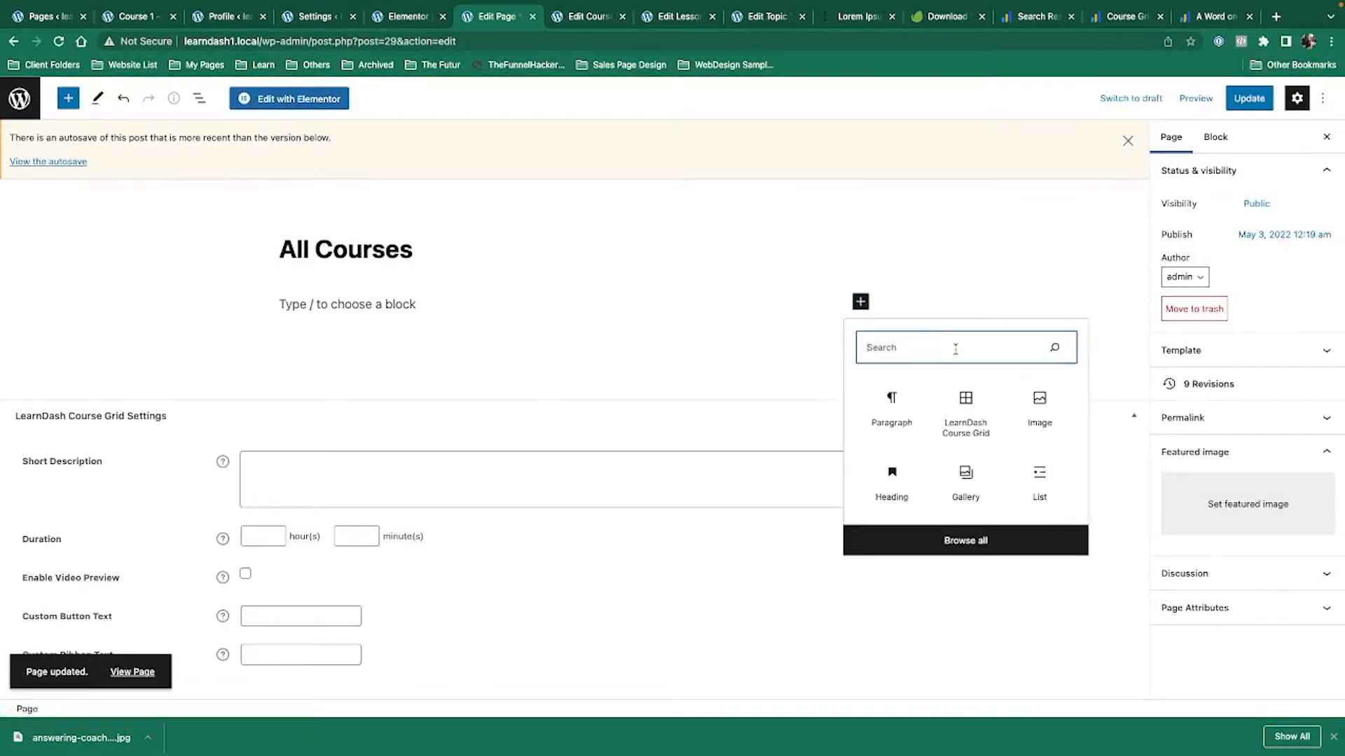
pyautogui.write('learn')
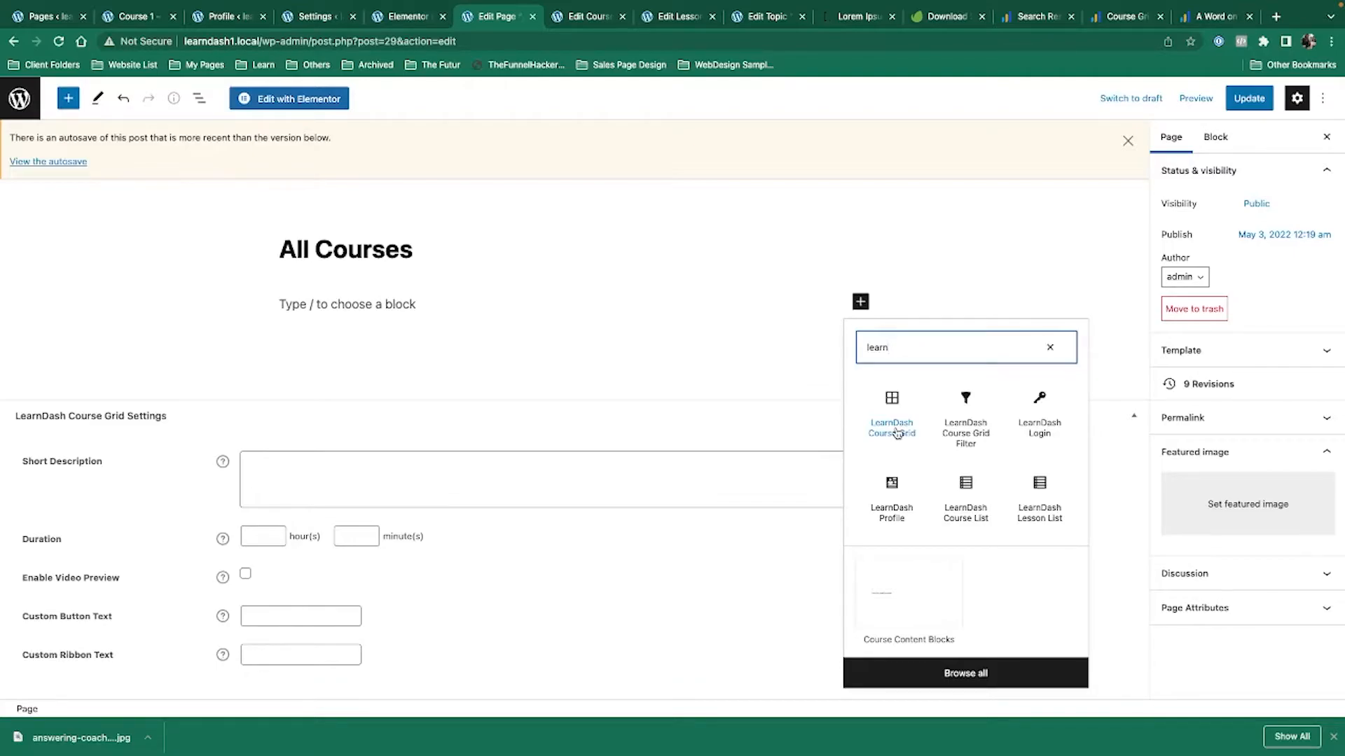
pyautogui.click(891, 424)
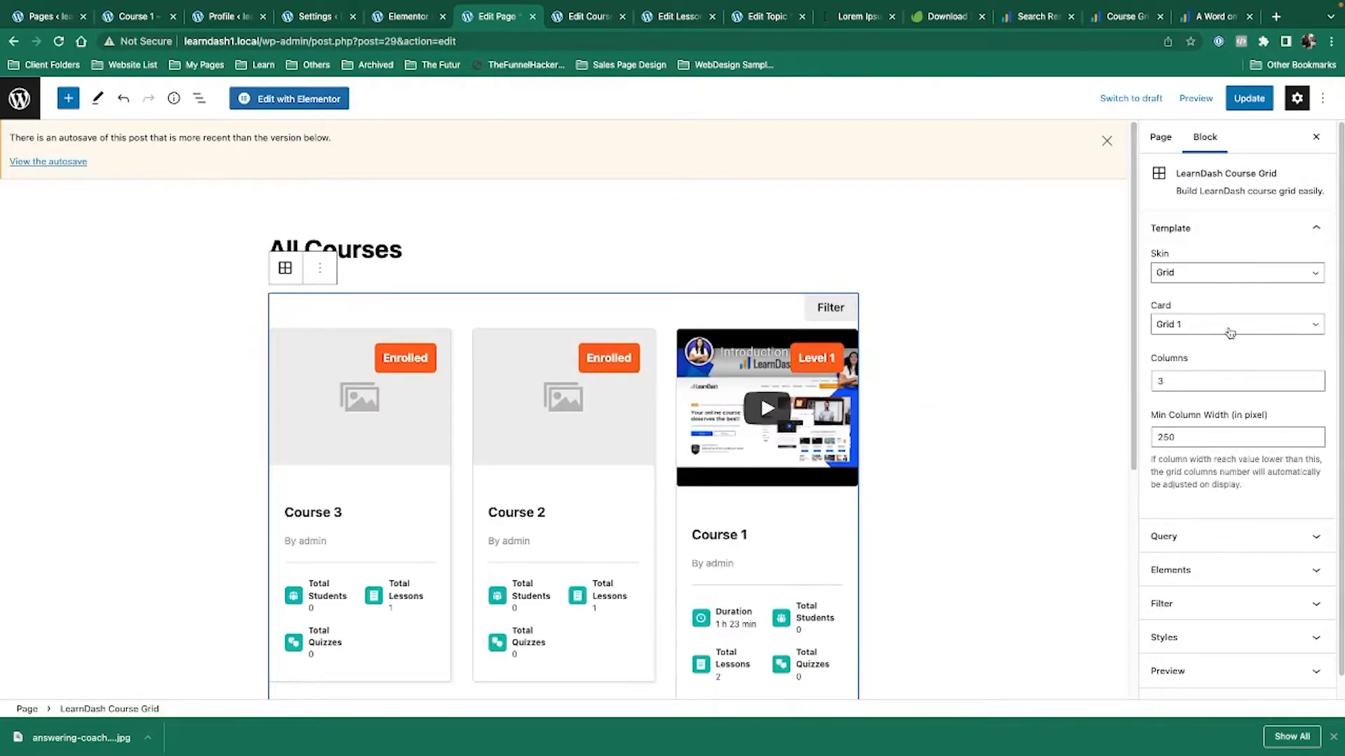
# Keep the Grid 1 card layout and enable Progress Bar under the grid's Elements settings.
pyautogui.click(1230, 330)
pyautogui.click(1265, 310)
pyautogui.click(1254, 536)
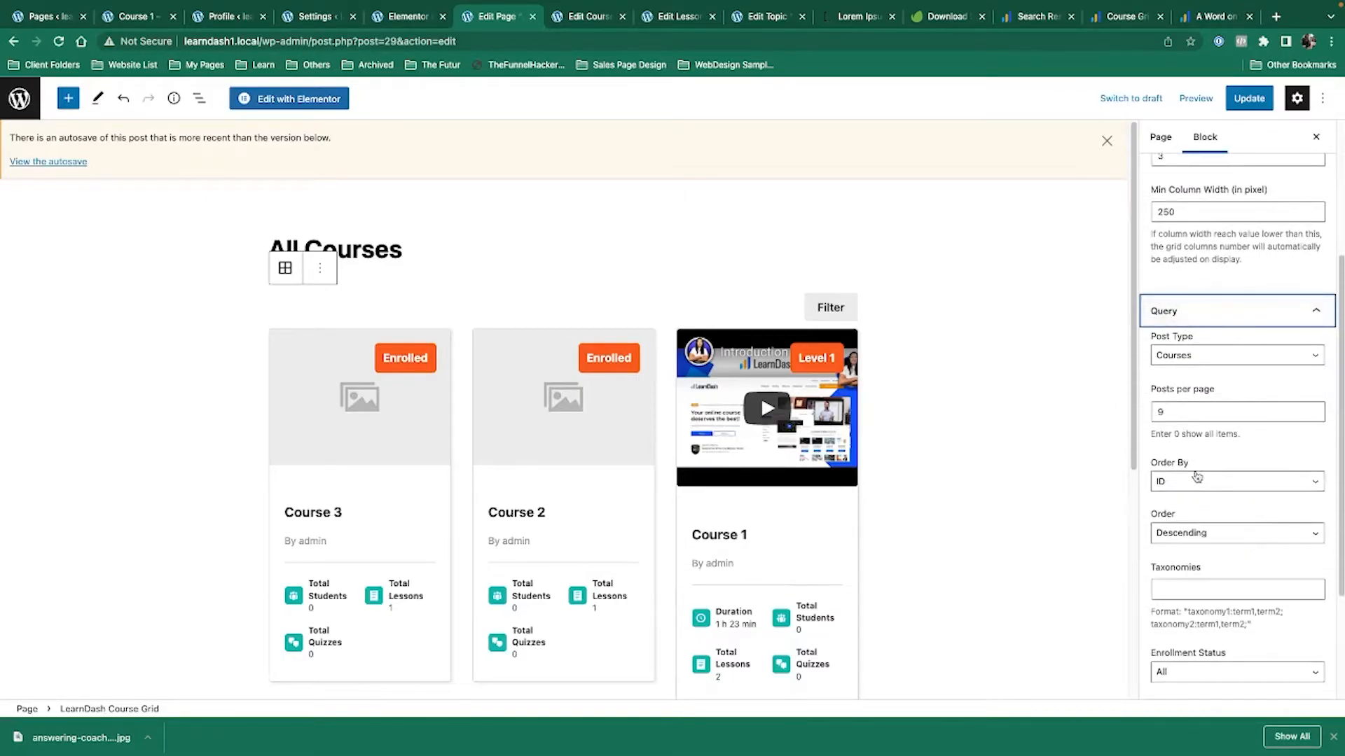
pyautogui.scroll(-3, 1254, 393)
pyautogui.click(1254, 557)
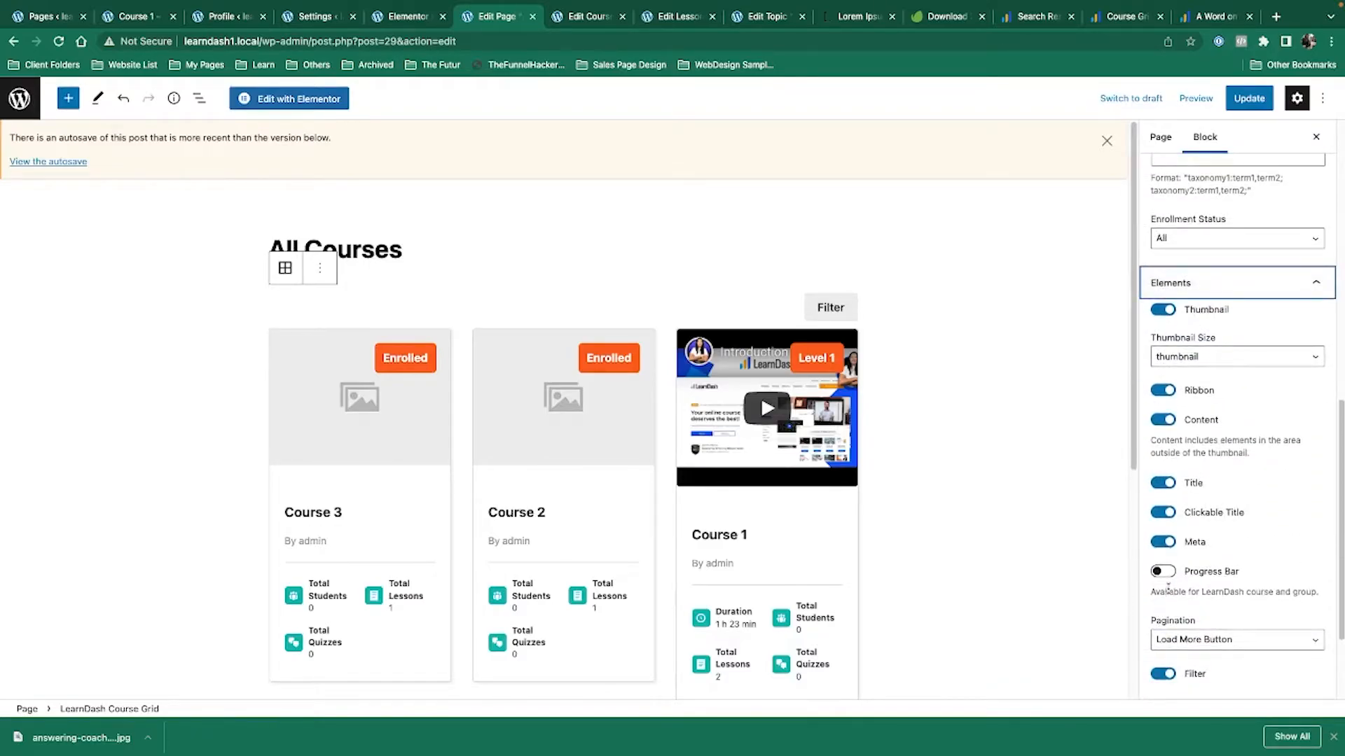
pyautogui.click(1163, 572)
pyautogui.scroll(-2, 1222, 595)
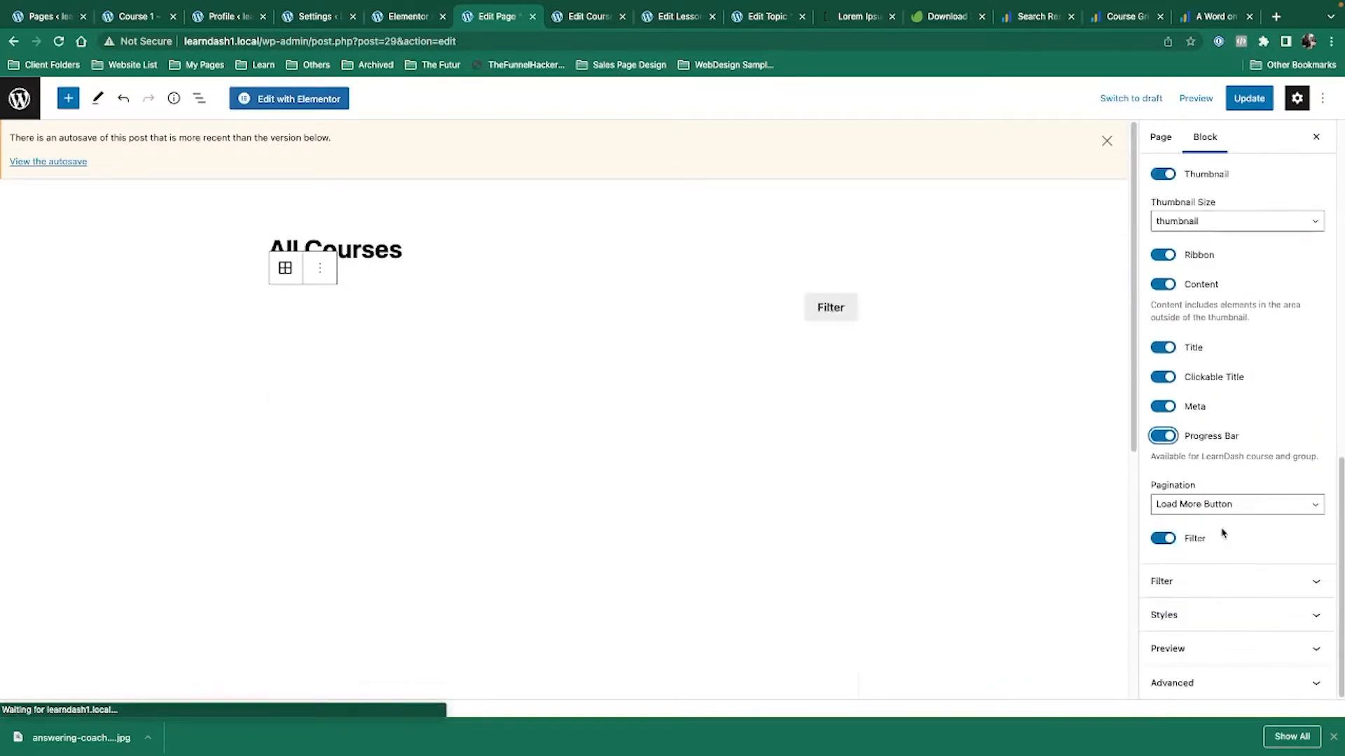
# Turn on Equal Grid Height under Styles and update the All Courses page.
pyautogui.click(1222, 583)
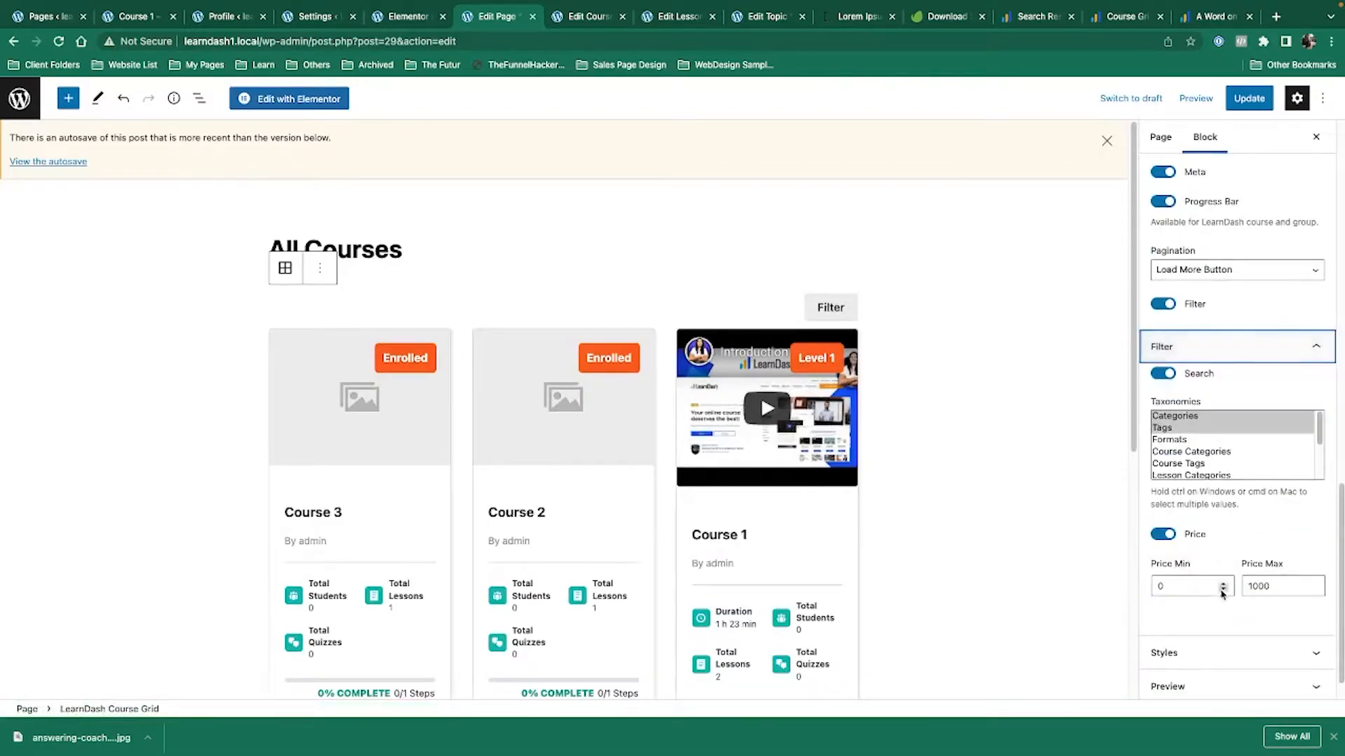
pyautogui.click(1231, 617)
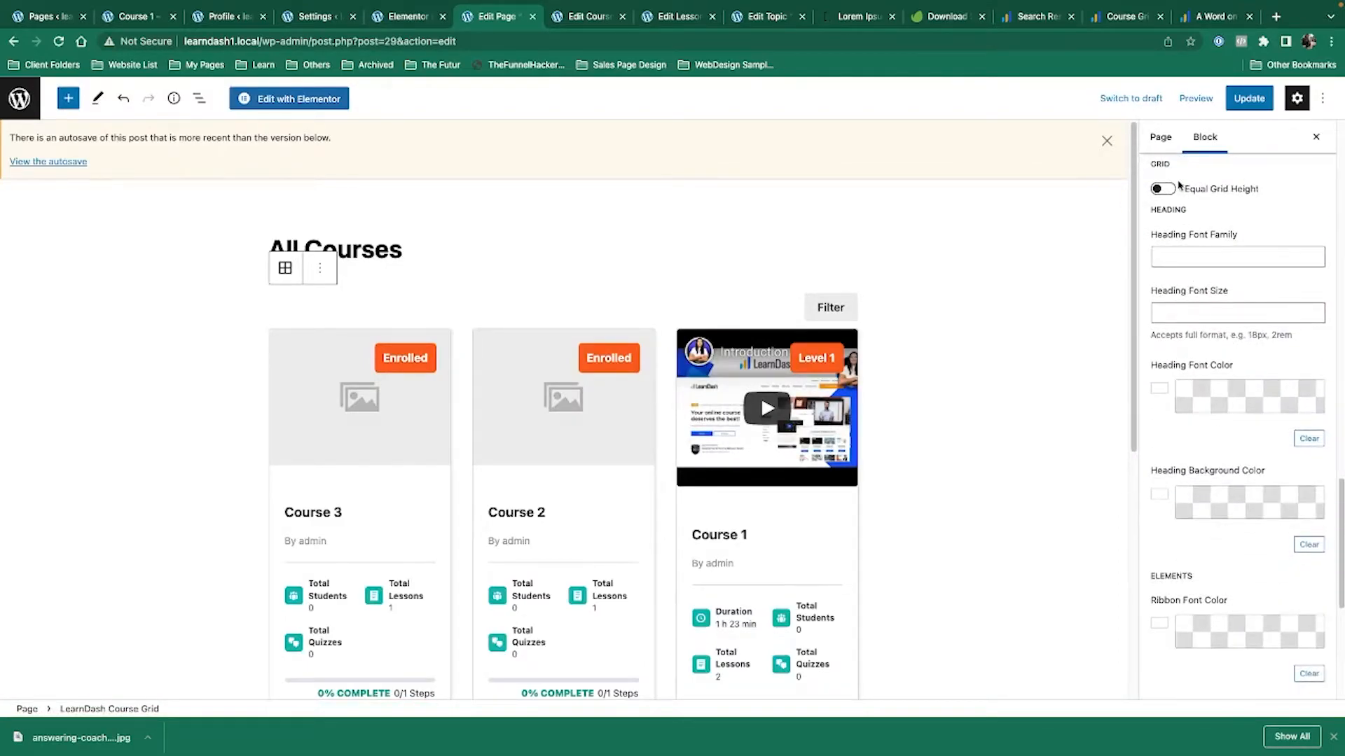
pyautogui.click(1164, 190)
pyautogui.scroll(-5, 1288, 562)
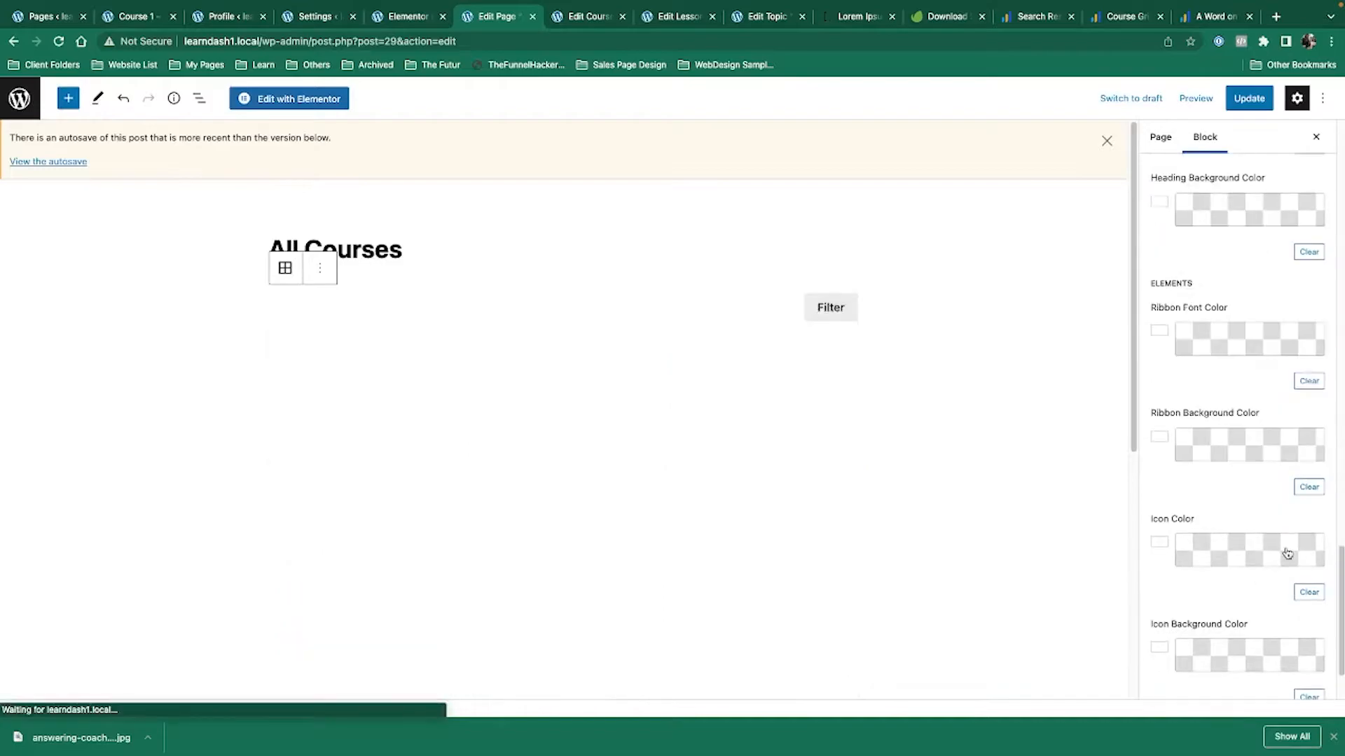
pyautogui.click(1238, 659)
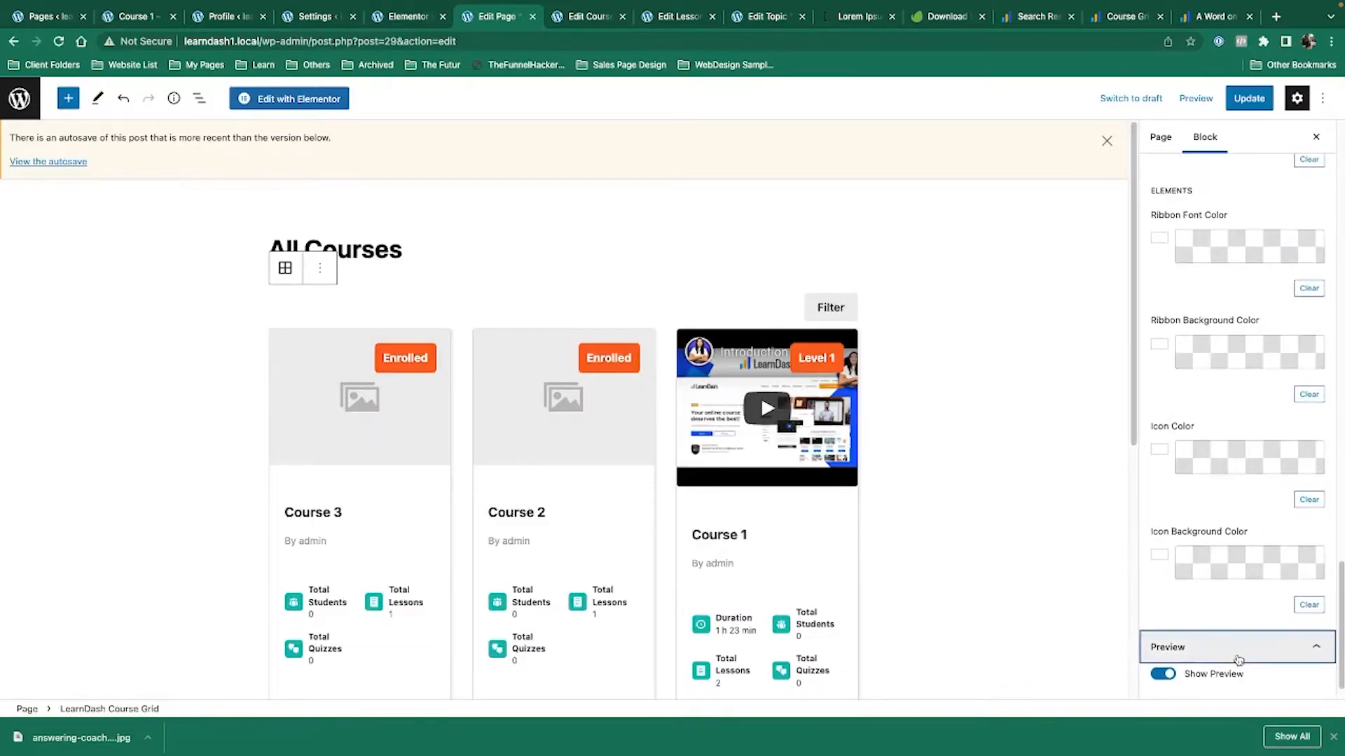
pyautogui.click(1254, 679)
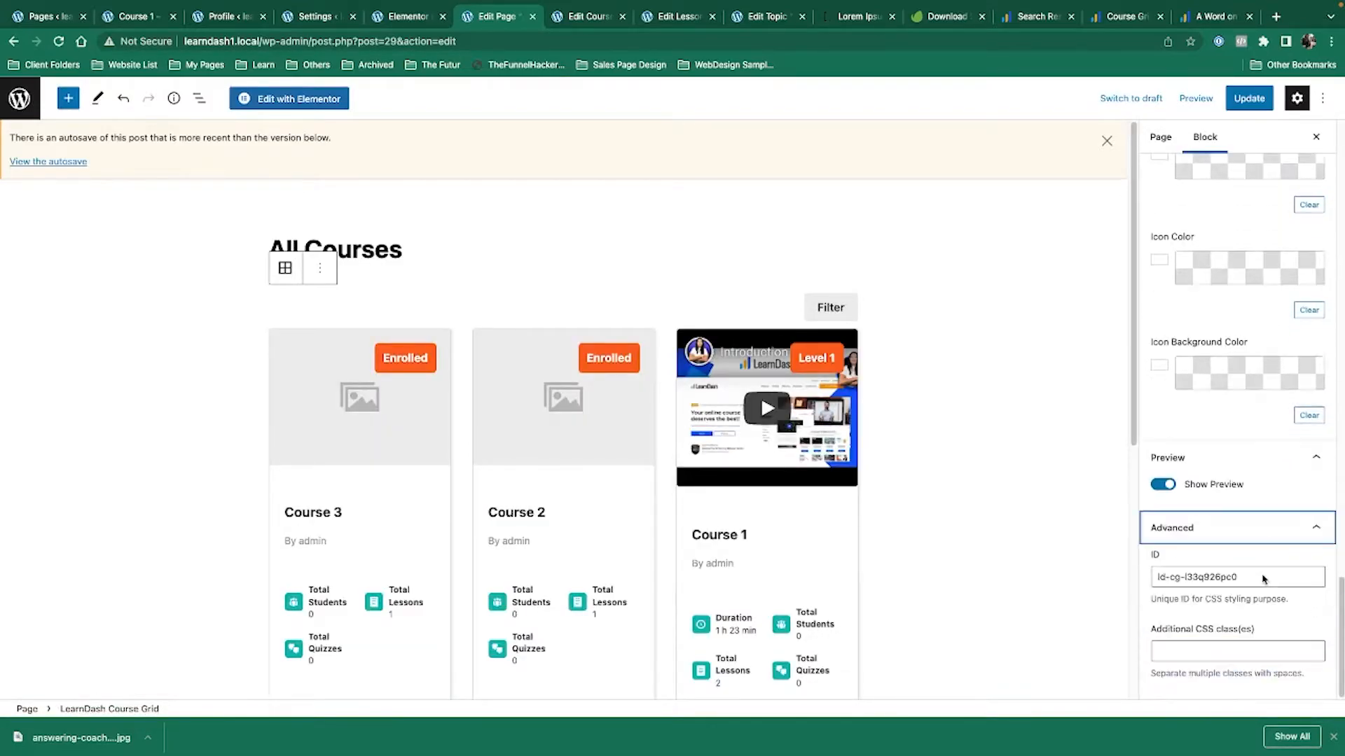
pyautogui.click(1244, 98)
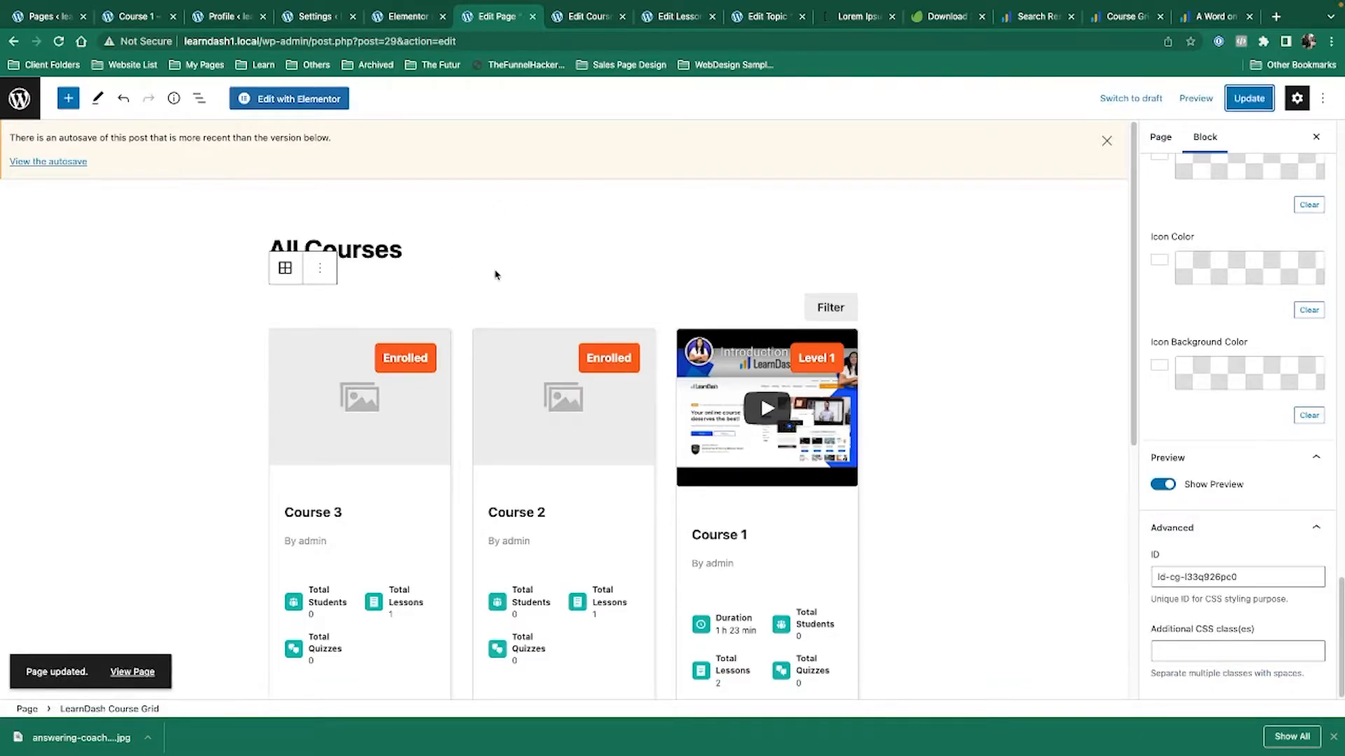
# Reload the logged-out All Courses page and highlight Course 1's 1 h 23 min duration.
pyautogui.hotkey('ctrl', 'Left')
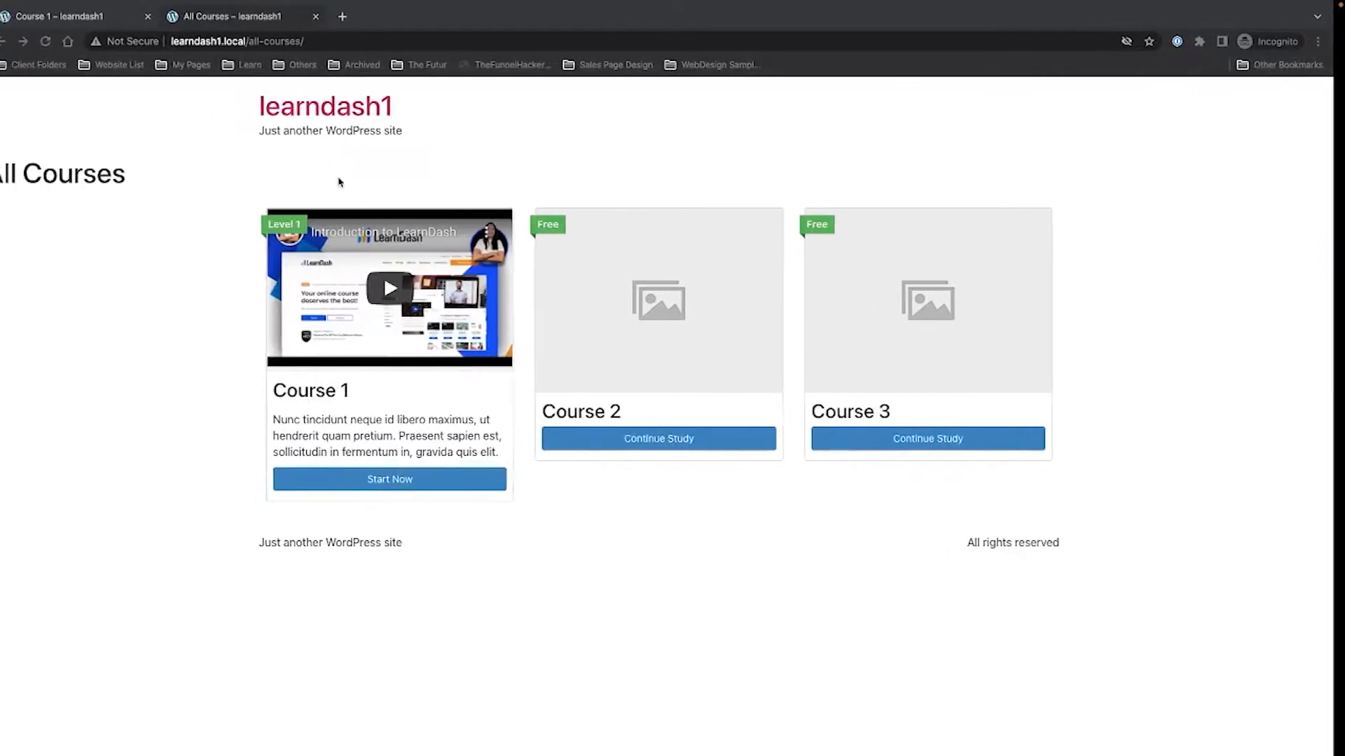
pyautogui.click(60, 42)
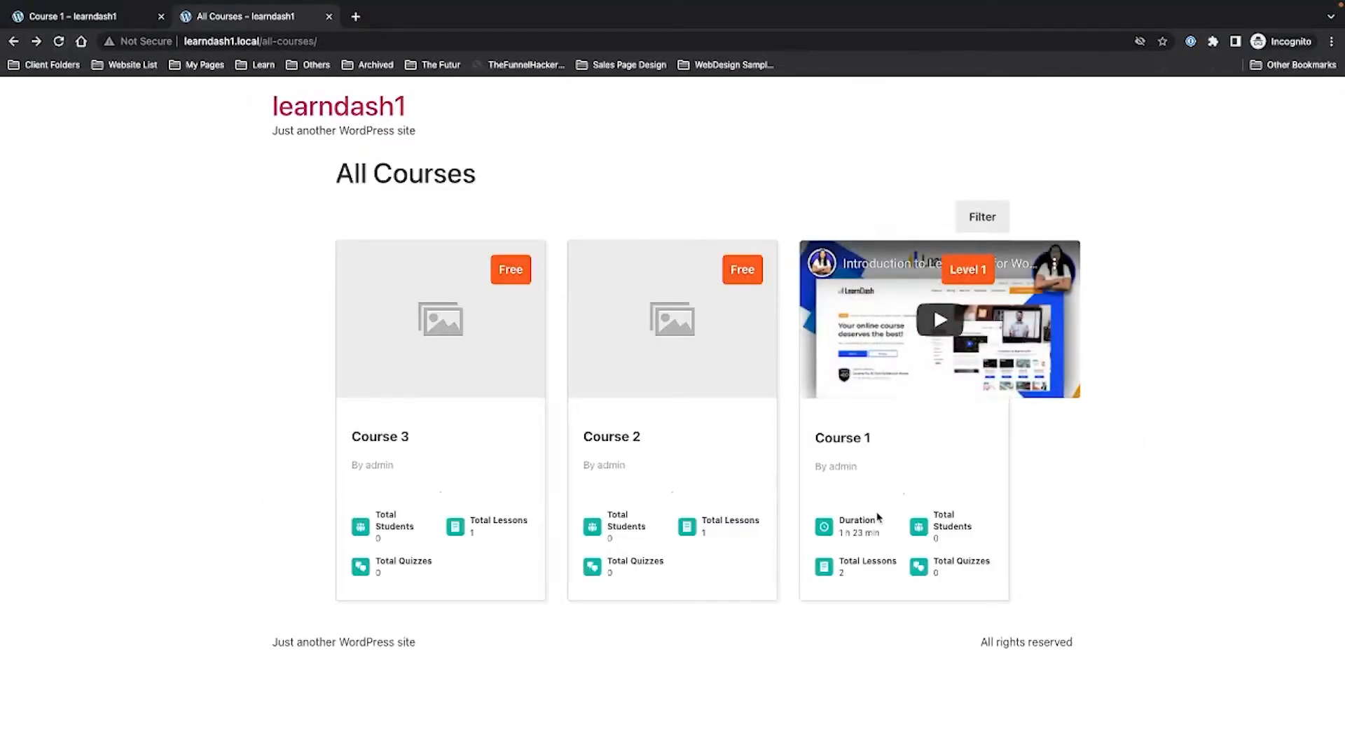
pyautogui.moveTo(839, 513); pyautogui.dragTo(887, 541)
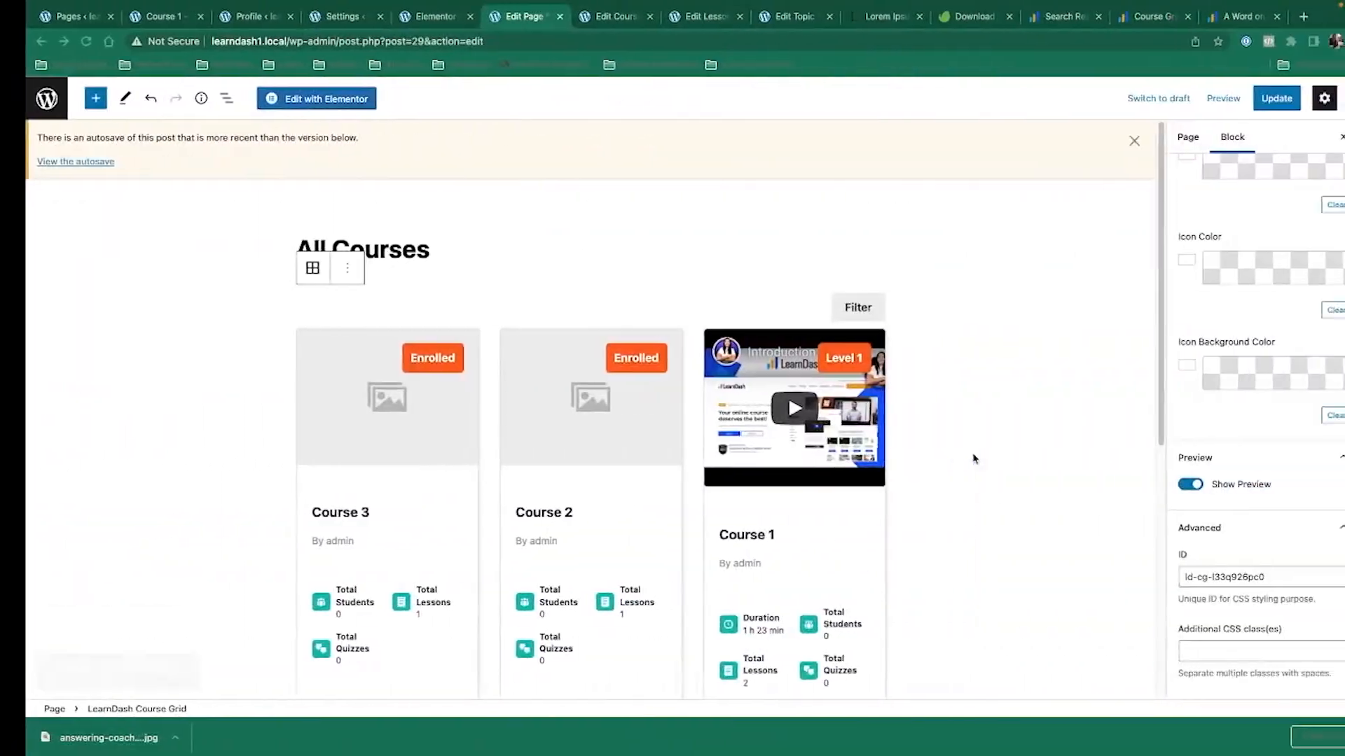
# Set the Course Grid thumbnail size to large and update the All Courses page.
pyautogui.scroll(10, 1275, 572)
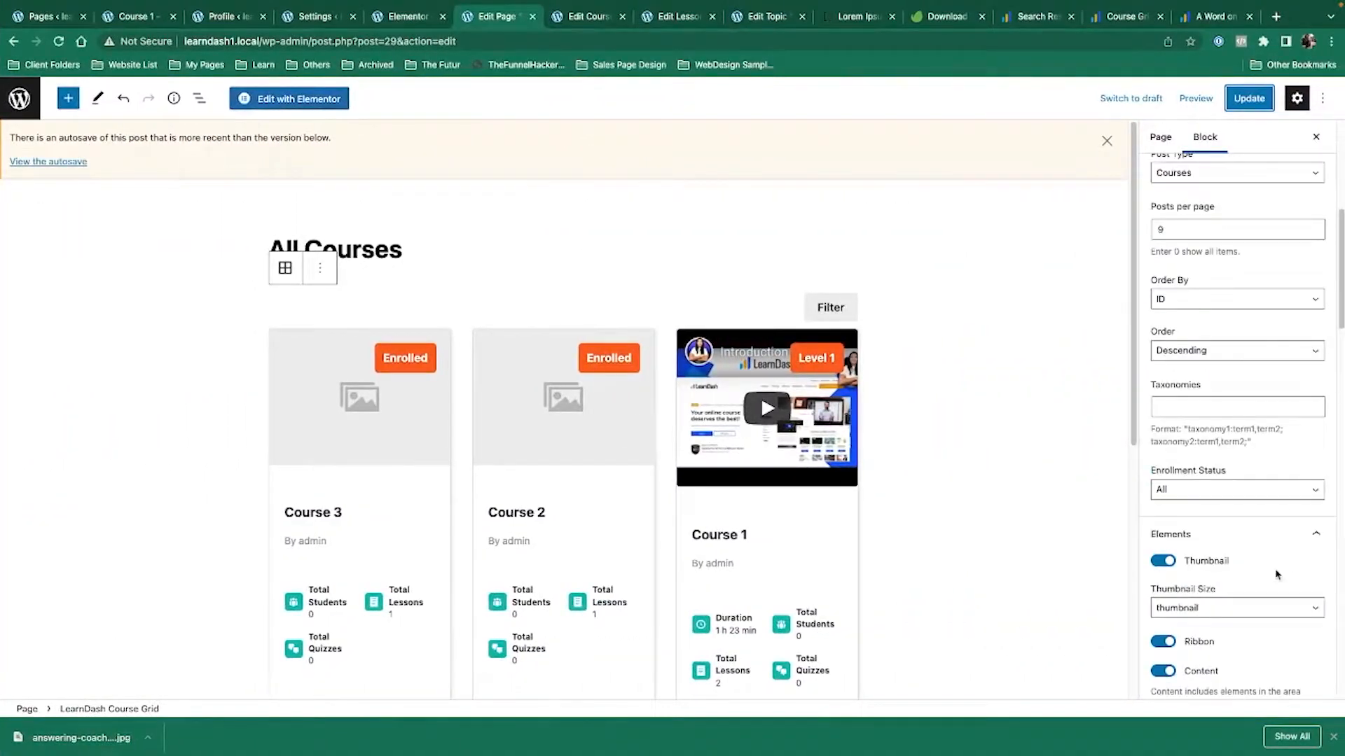
pyautogui.click(1204, 616)
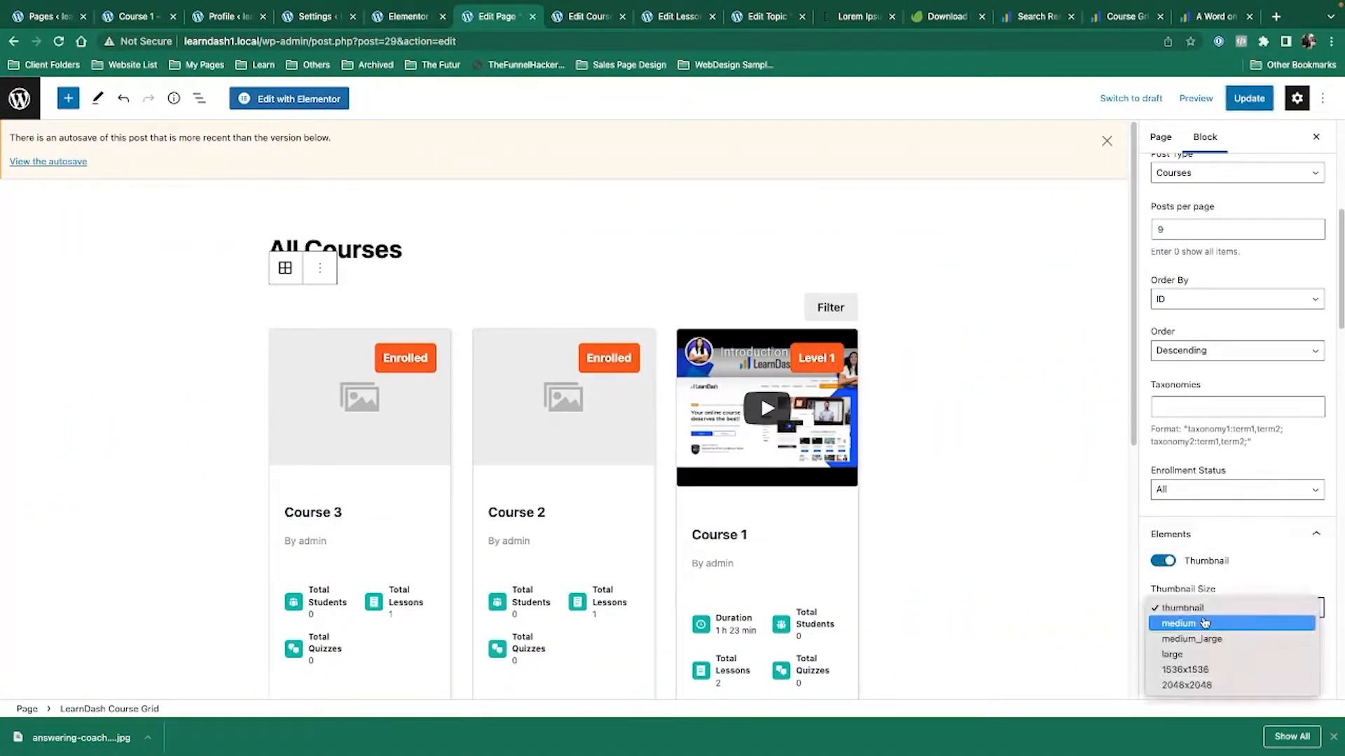
pyautogui.click(1190, 607)
pyautogui.scroll(-2, 1233, 596)
pyautogui.click(1162, 419)
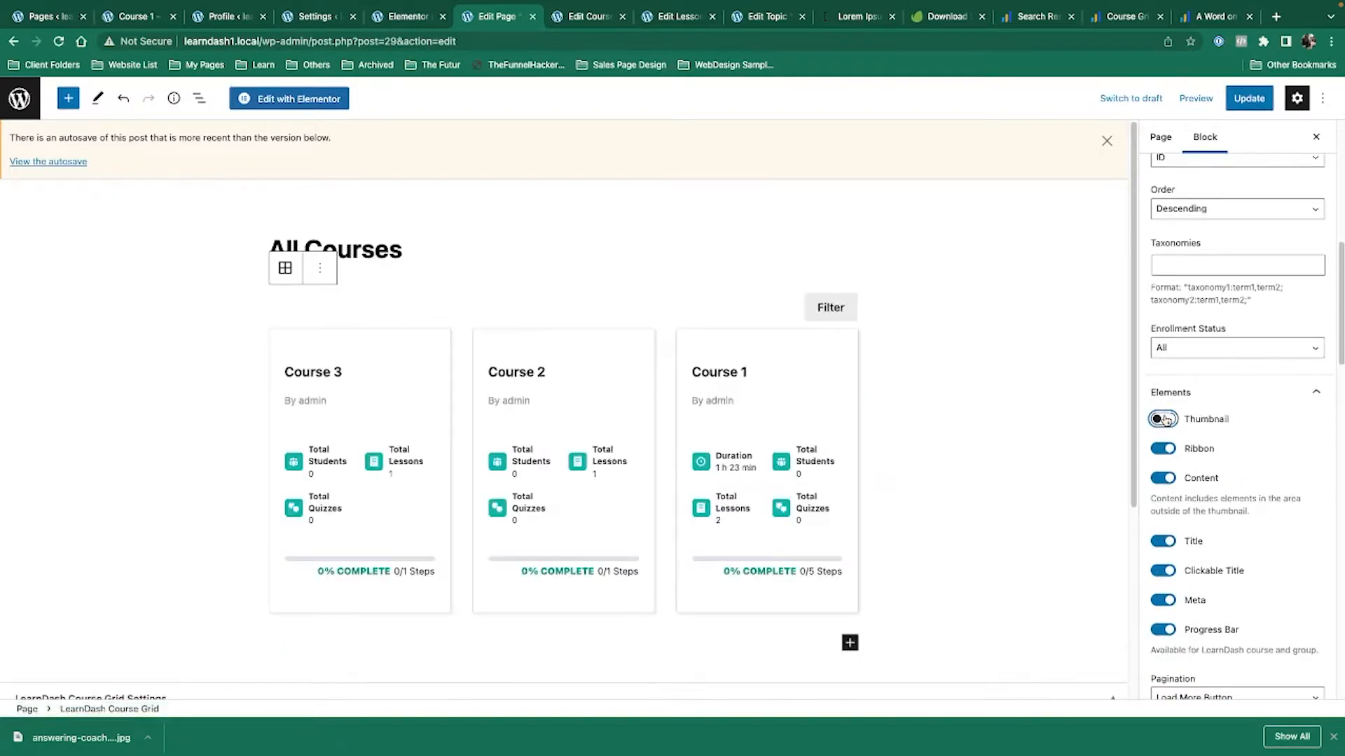
pyautogui.click(1162, 419)
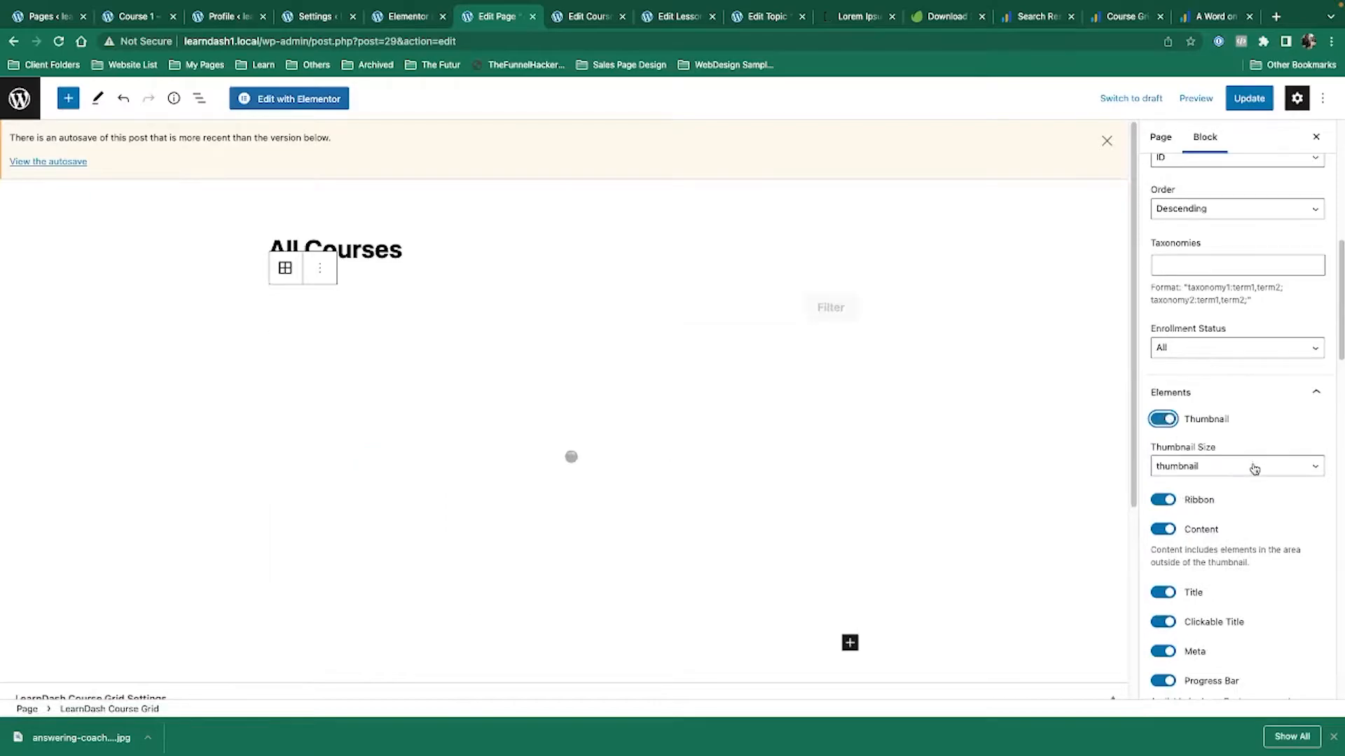
pyautogui.click(1255, 467)
pyautogui.click(1250, 516)
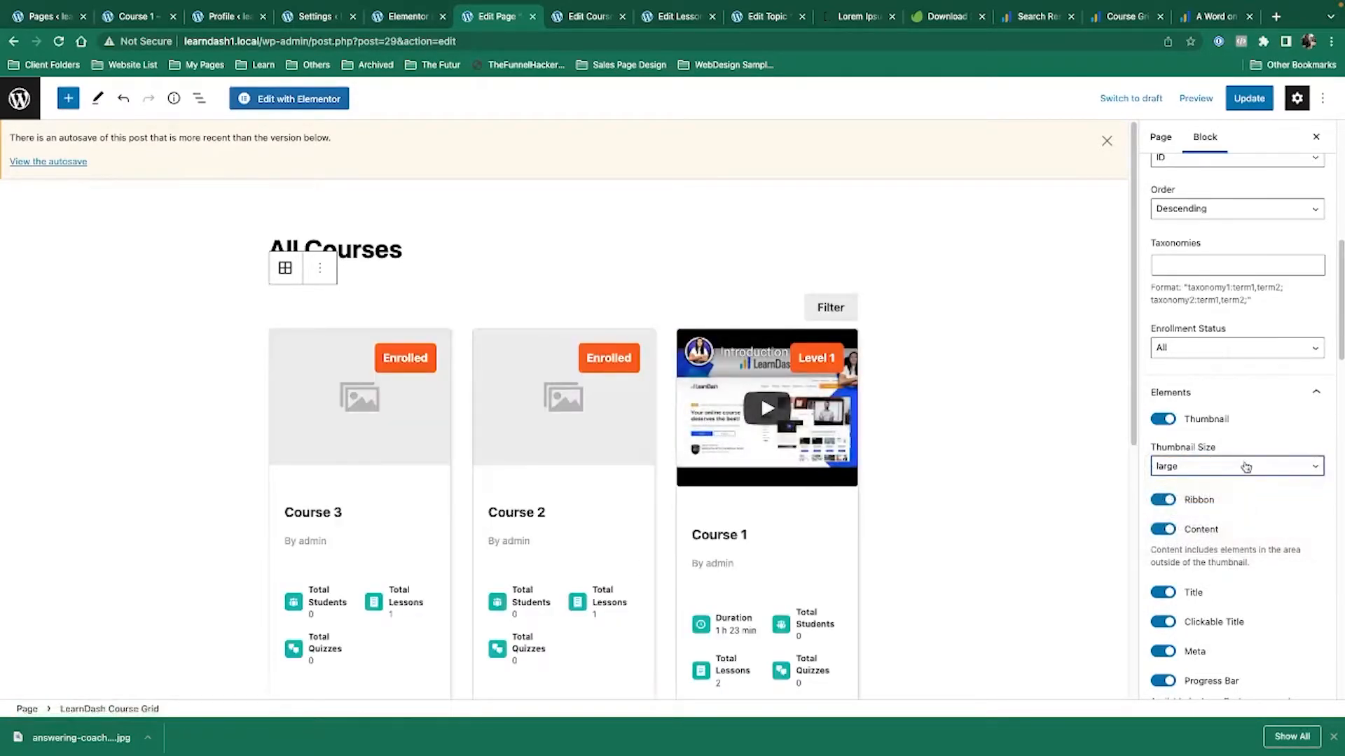
pyautogui.click(1249, 98)
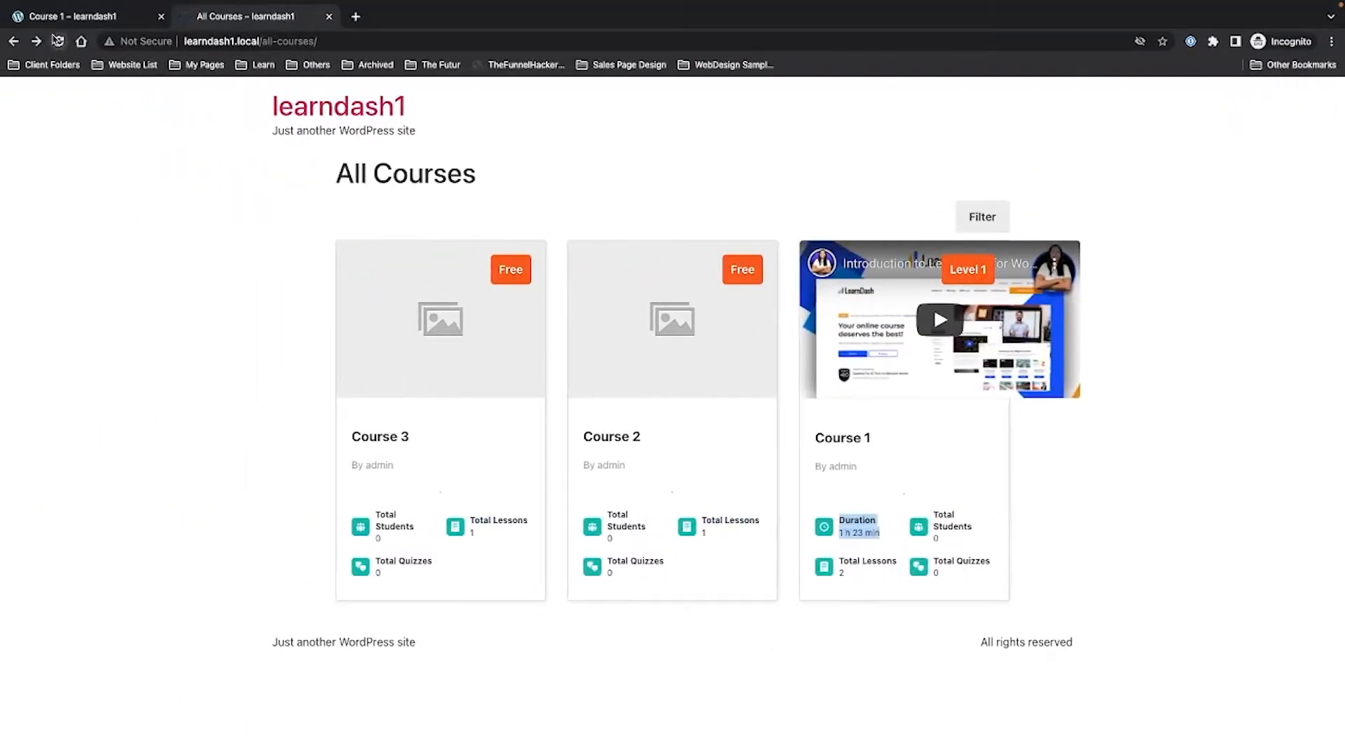
# Clear the duration highlight, reload the logged-out All Courses page, and return to the editor.
pyautogui.click(1070, 203)
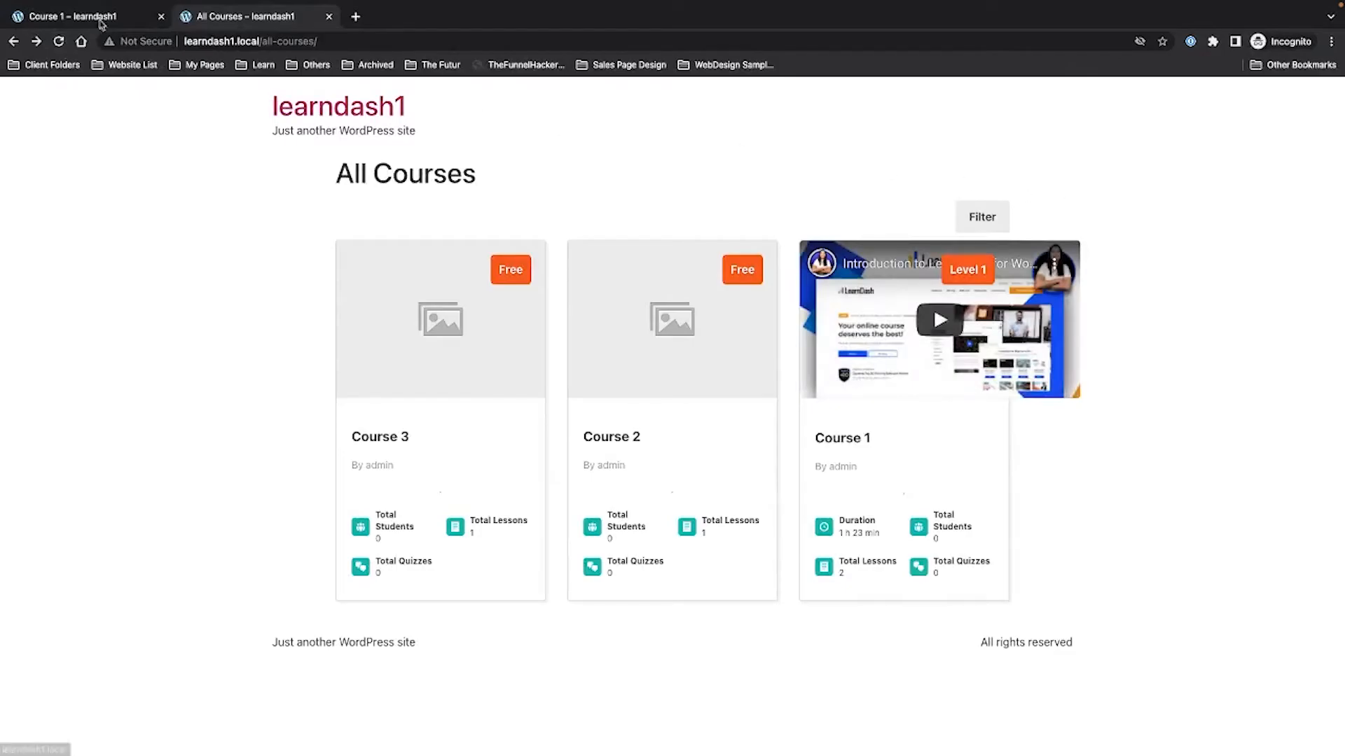
pyautogui.click(58, 41)
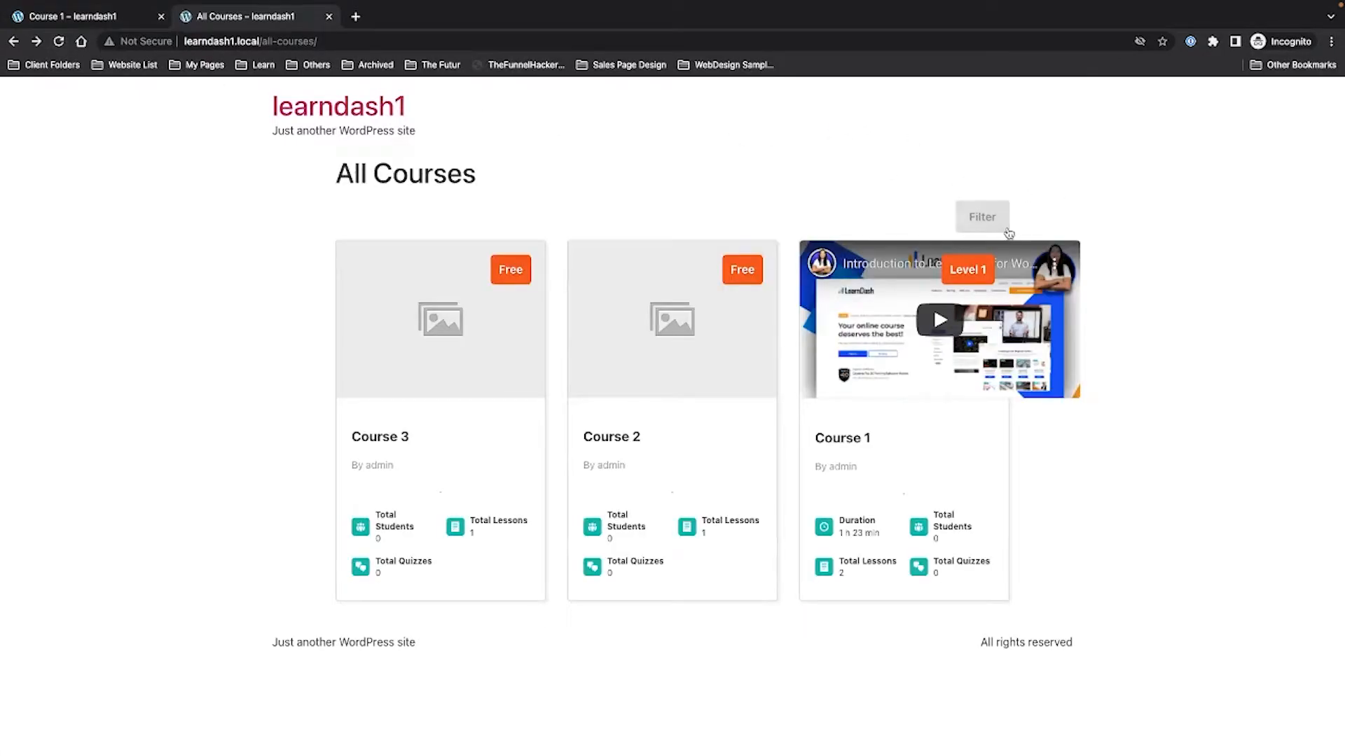
pyautogui.hotkey('ctrl', 'Left')
pyautogui.hotkey('ctrl', 'Right')
pyautogui.hotkey('ctrl', 'Right')
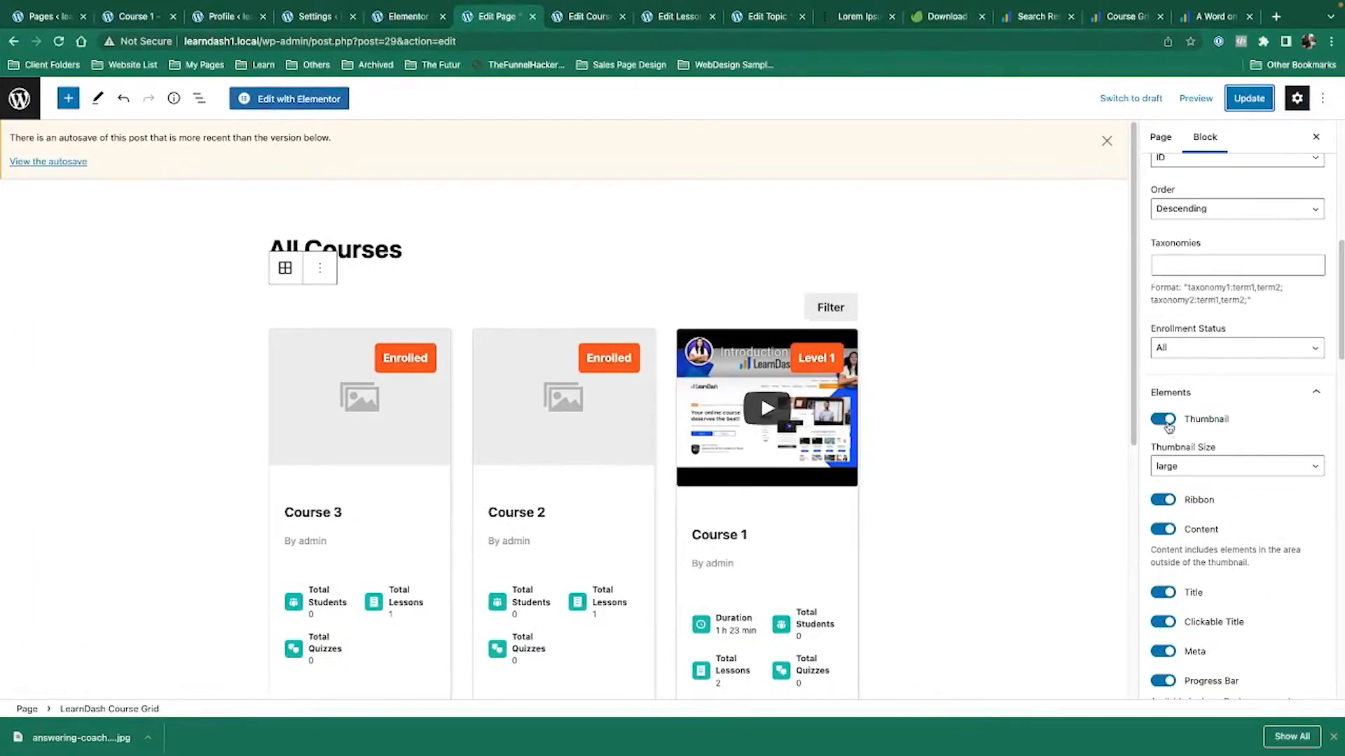
# Scroll through the Course Grid block settings, leaving the grid skin unchanged.
pyautogui.scroll(-5, 1261, 505)
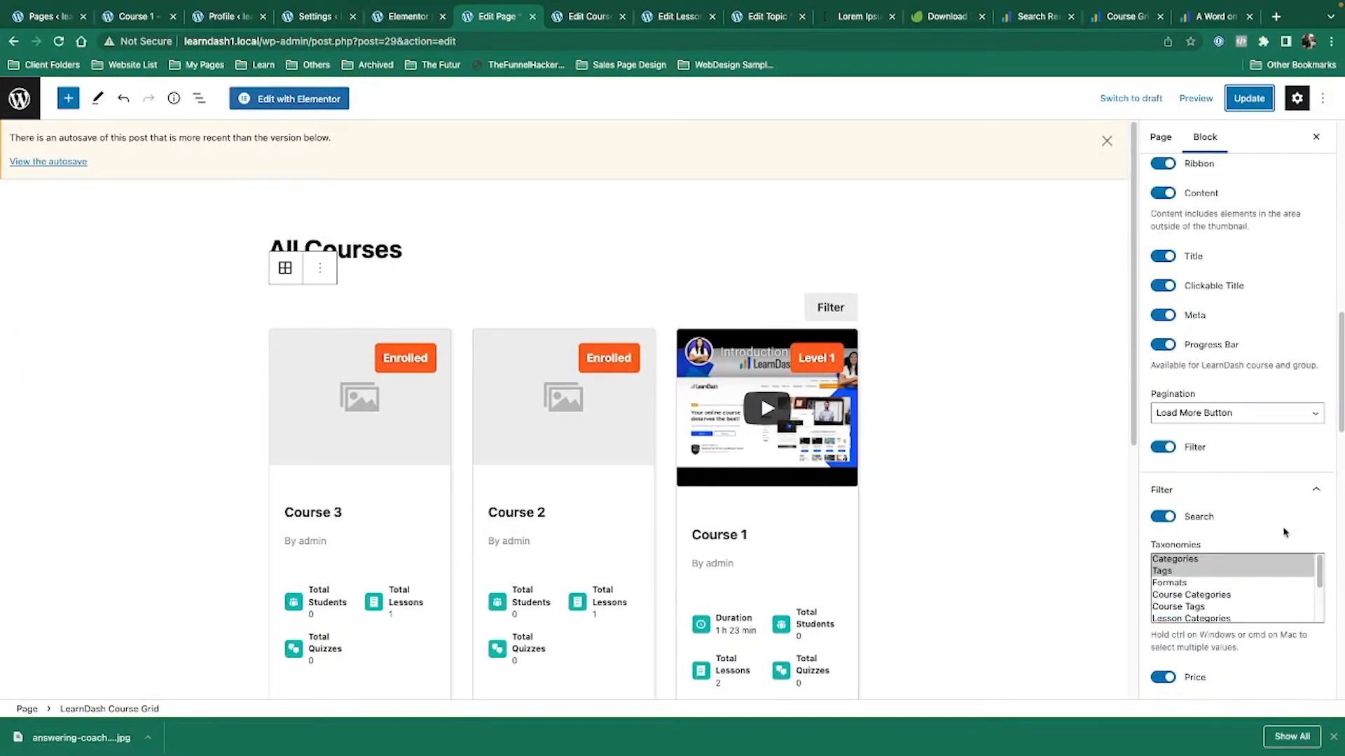
pyautogui.scroll(-4, 1284, 533)
pyautogui.scroll(-3, 1277, 511)
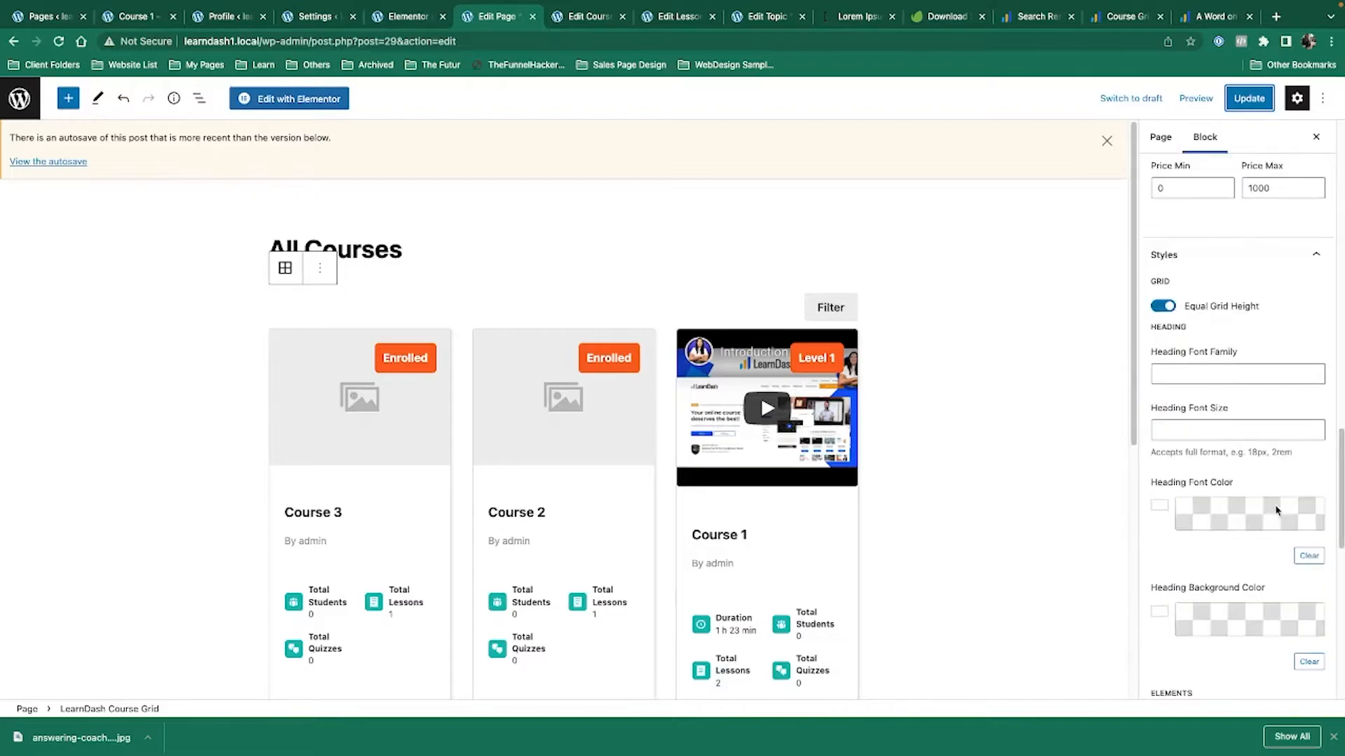
pyautogui.scroll(-6, 1276, 511)
pyautogui.scroll(15, 1276, 510)
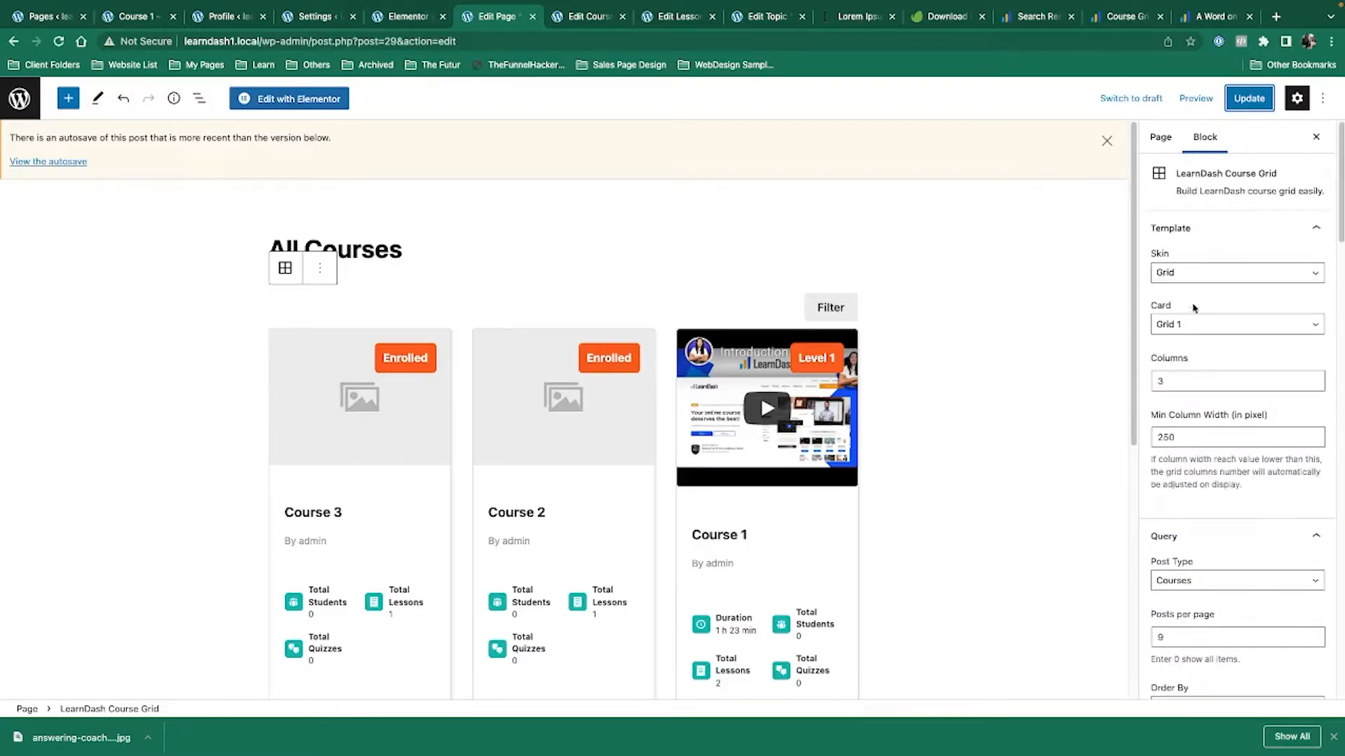
pyautogui.click(1237, 275)
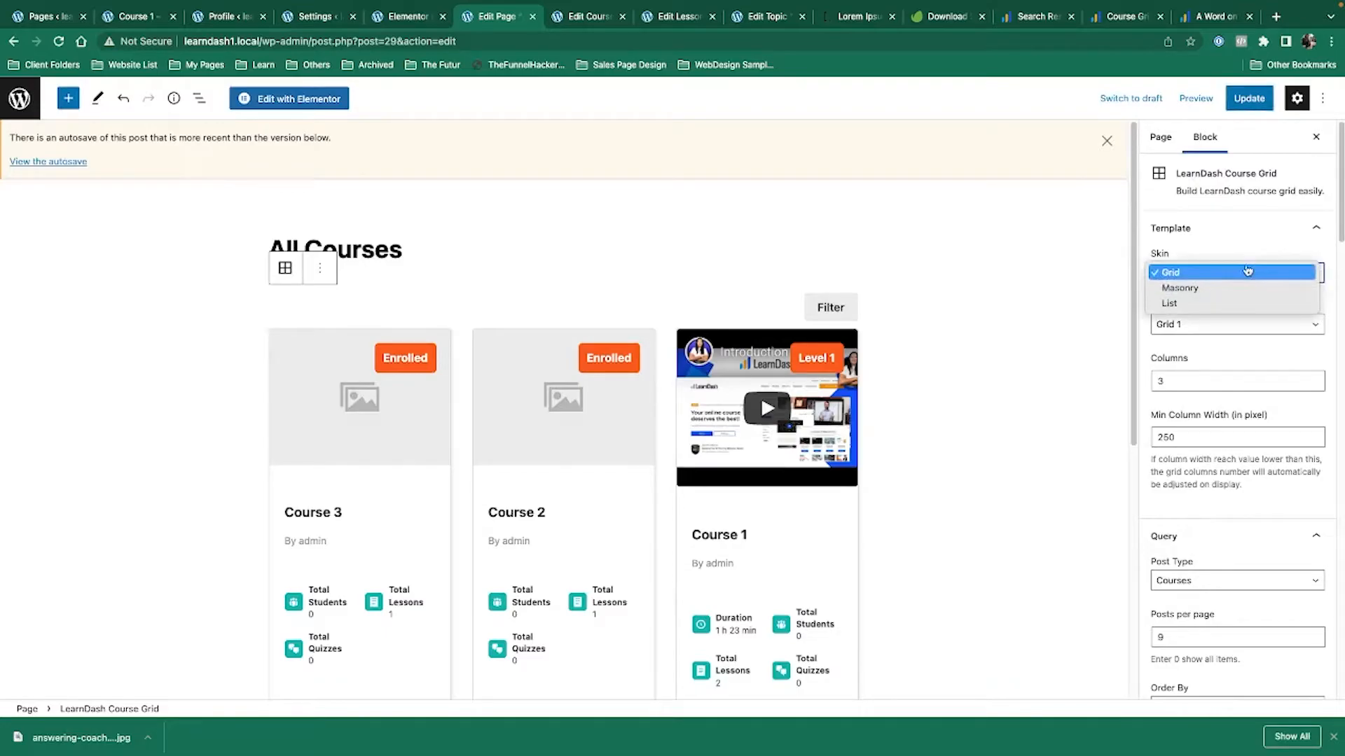
pyautogui.click(1244, 272)
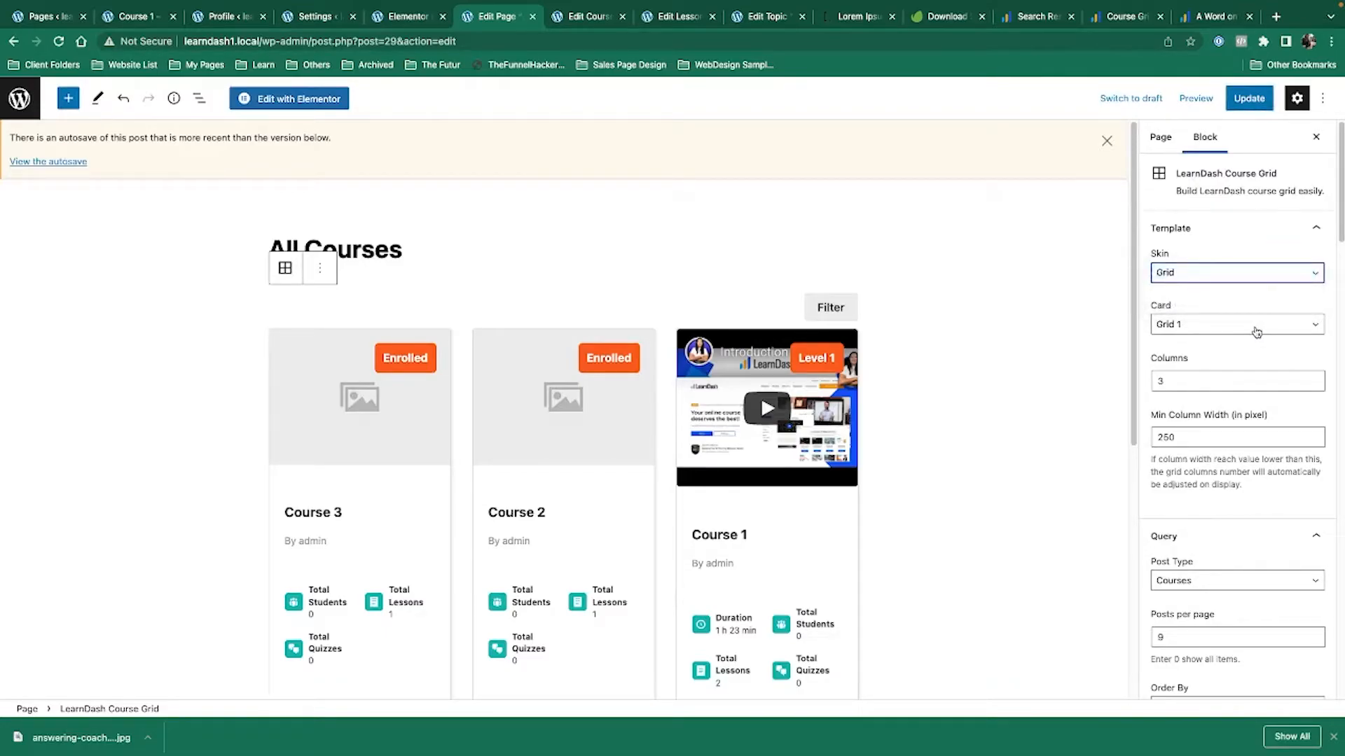
# Set the course card style to Grid 2 after briefly trying Grid 3.
pyautogui.click(1256, 332)
pyautogui.click(1257, 339)
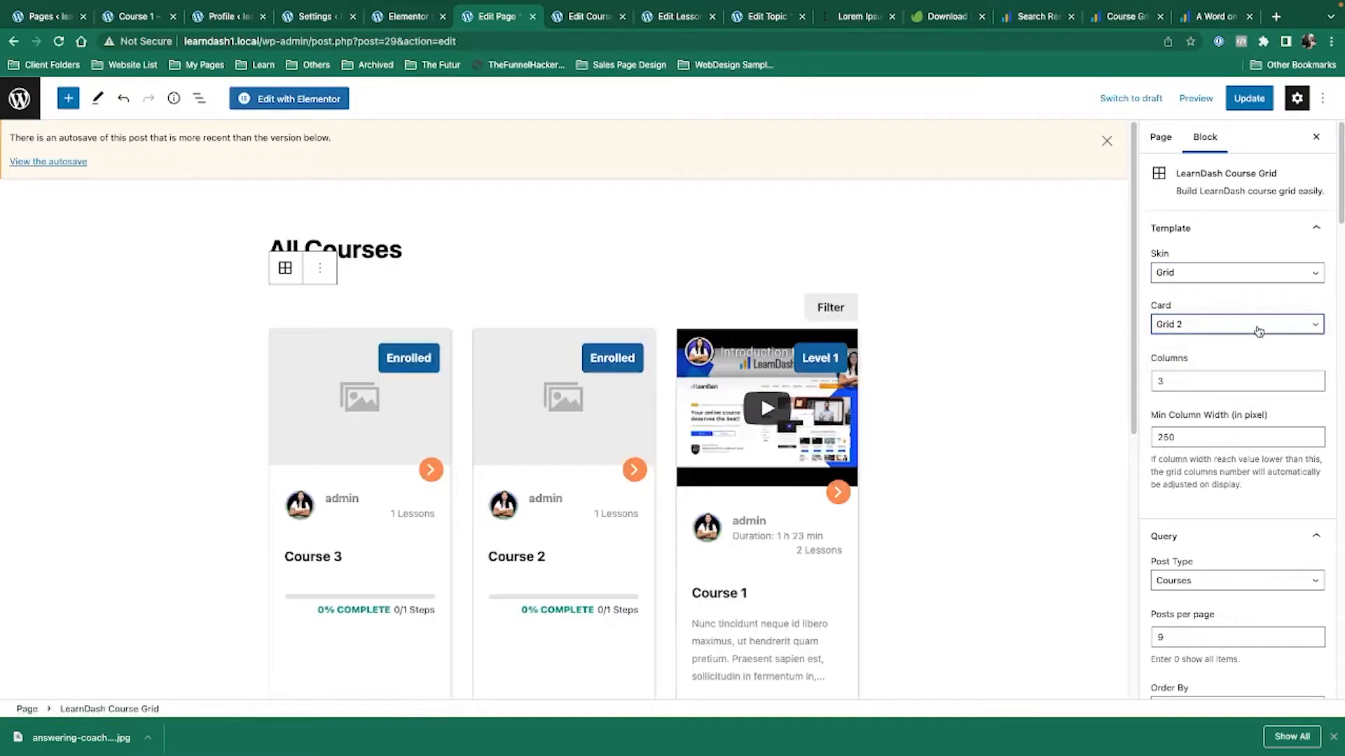
pyautogui.click(1258, 331)
pyautogui.click(1257, 340)
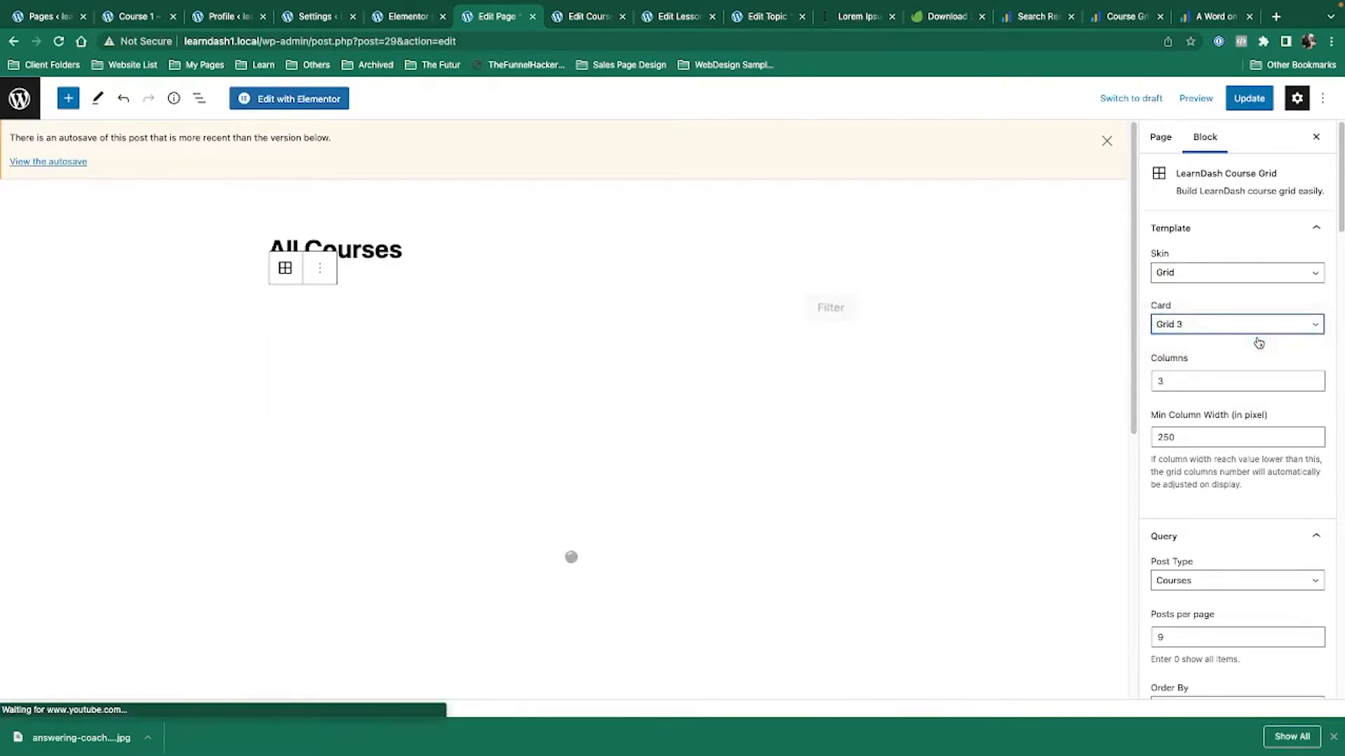
pyautogui.scroll(-4, 765, 490)
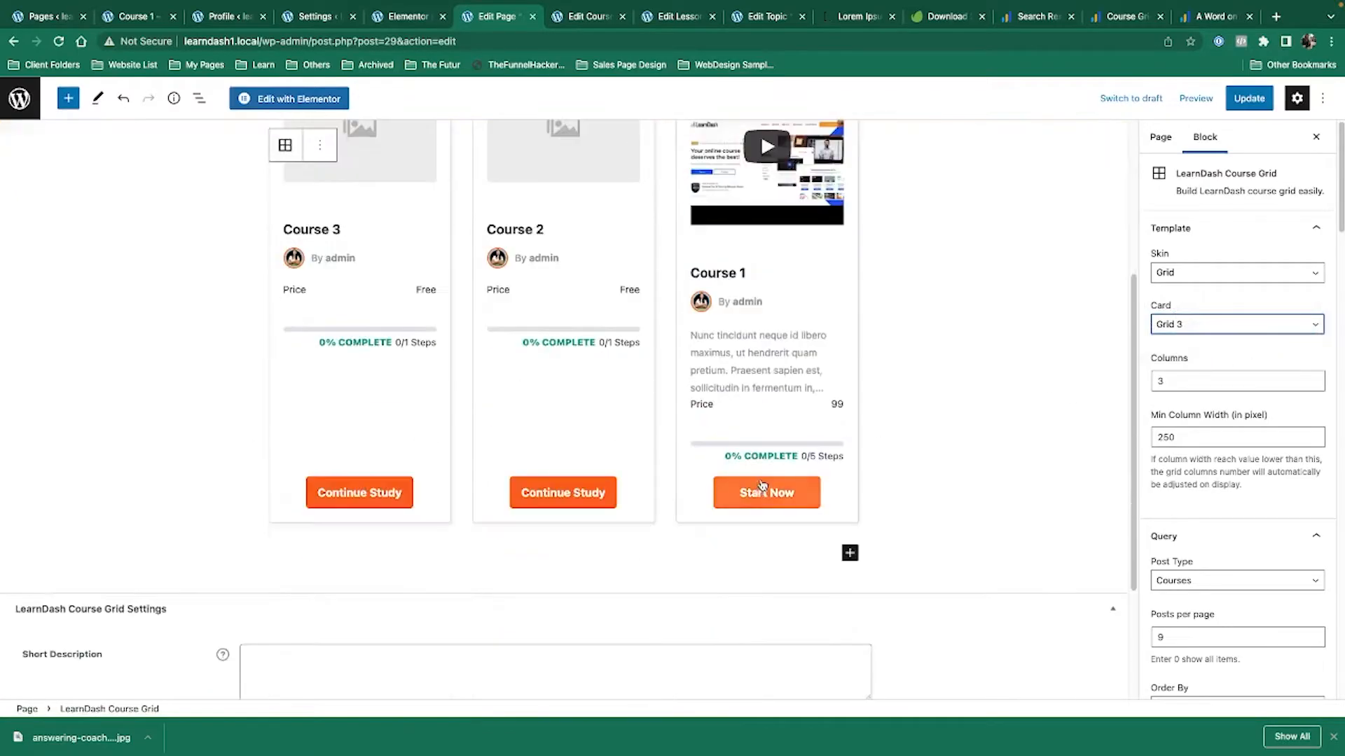
pyautogui.scroll(3, 967, 478)
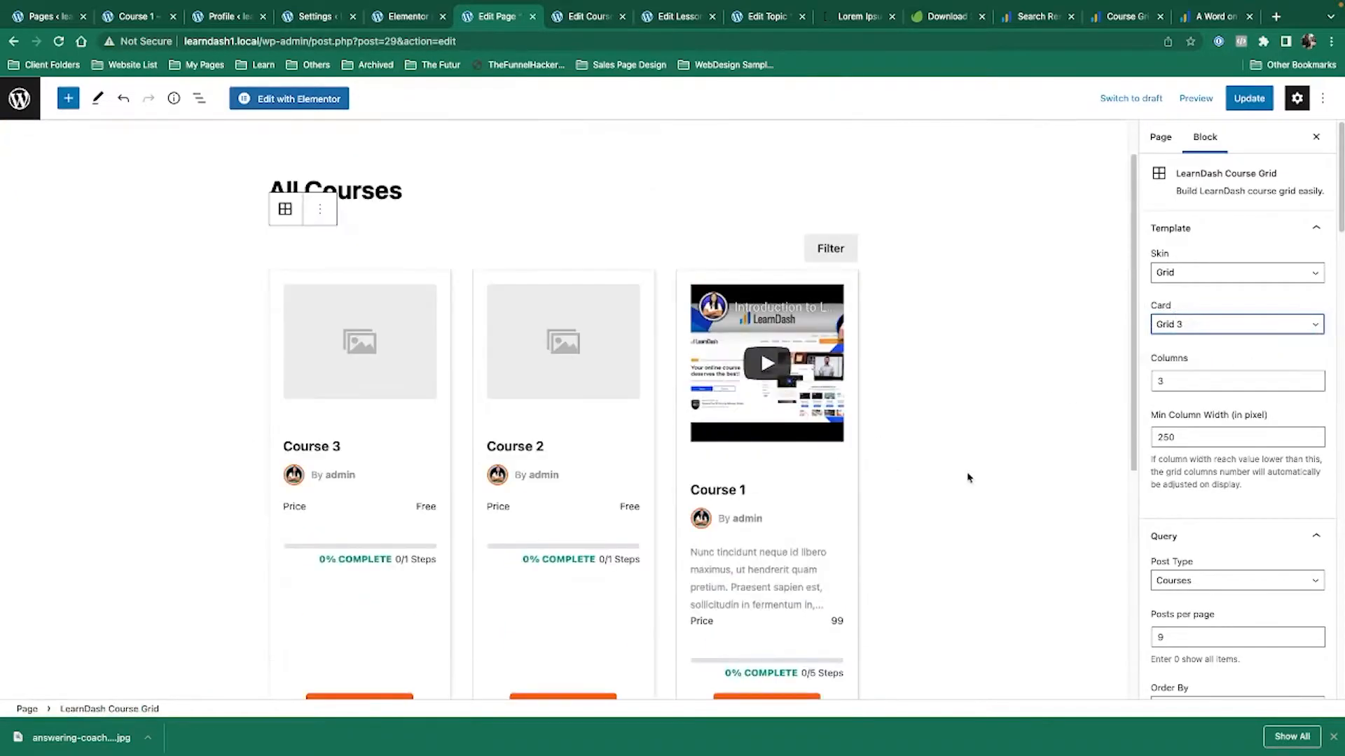
pyautogui.click(1214, 325)
pyautogui.click(1215, 309)
# Check the 120-character description limit, save the page, and switch to the logged-out window.
pyautogui.scroll(-4, 993, 329)
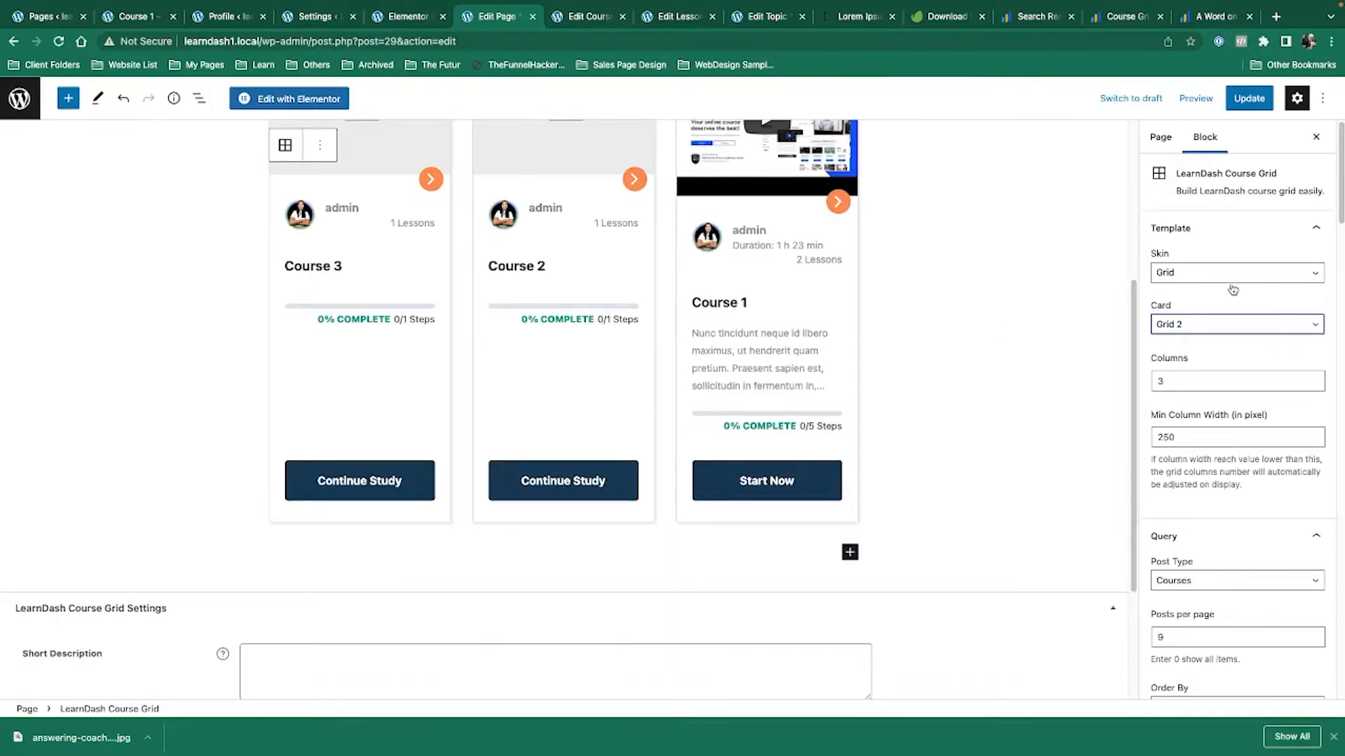
pyautogui.scroll(-9, 1283, 557)
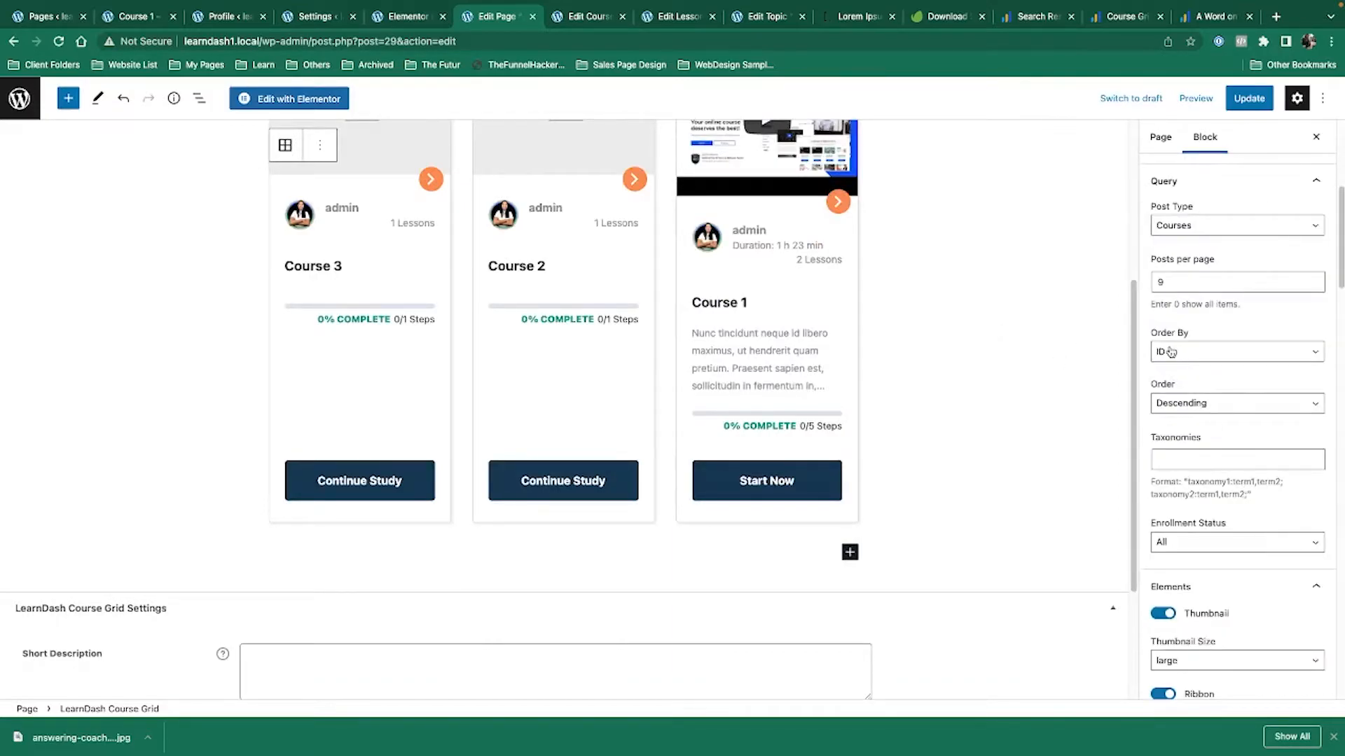
pyautogui.scroll(-3, 970, 551)
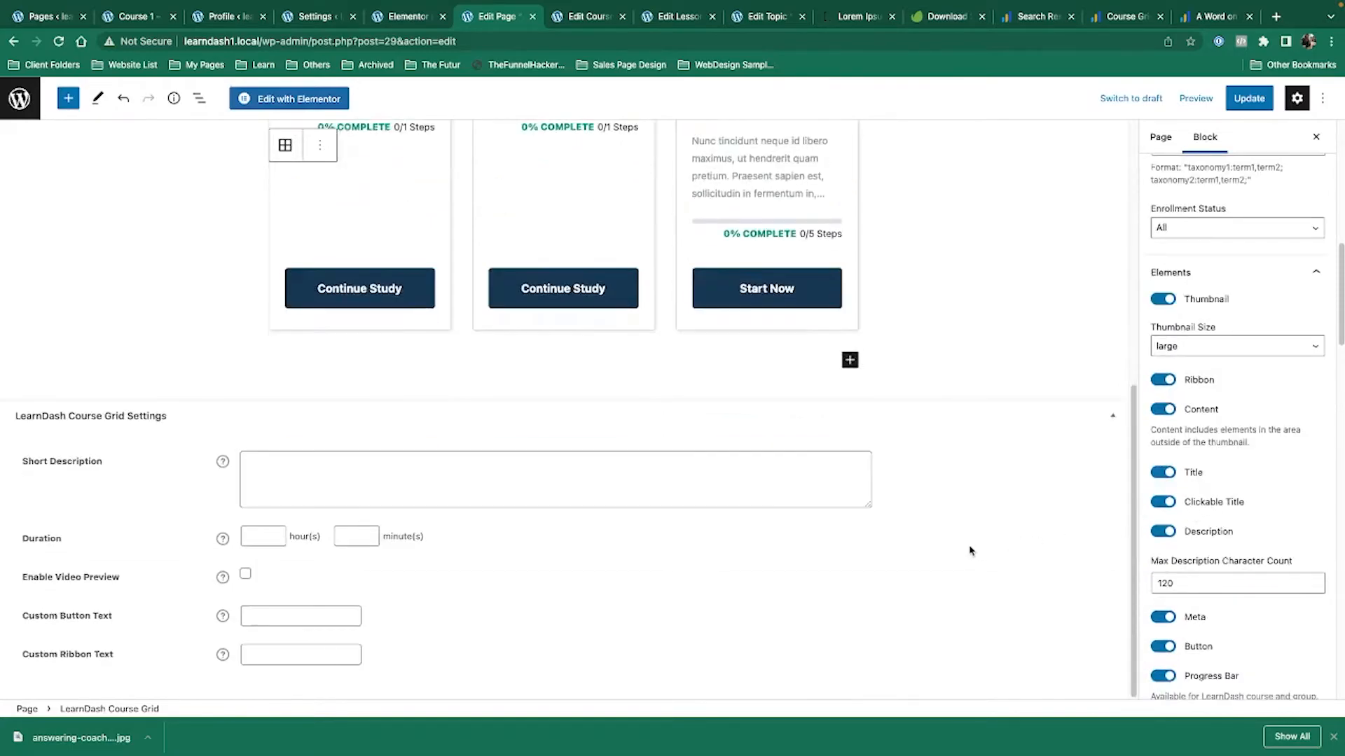
pyautogui.doubleClick(1159, 584)
pyautogui.scroll(-4, 1272, 677)
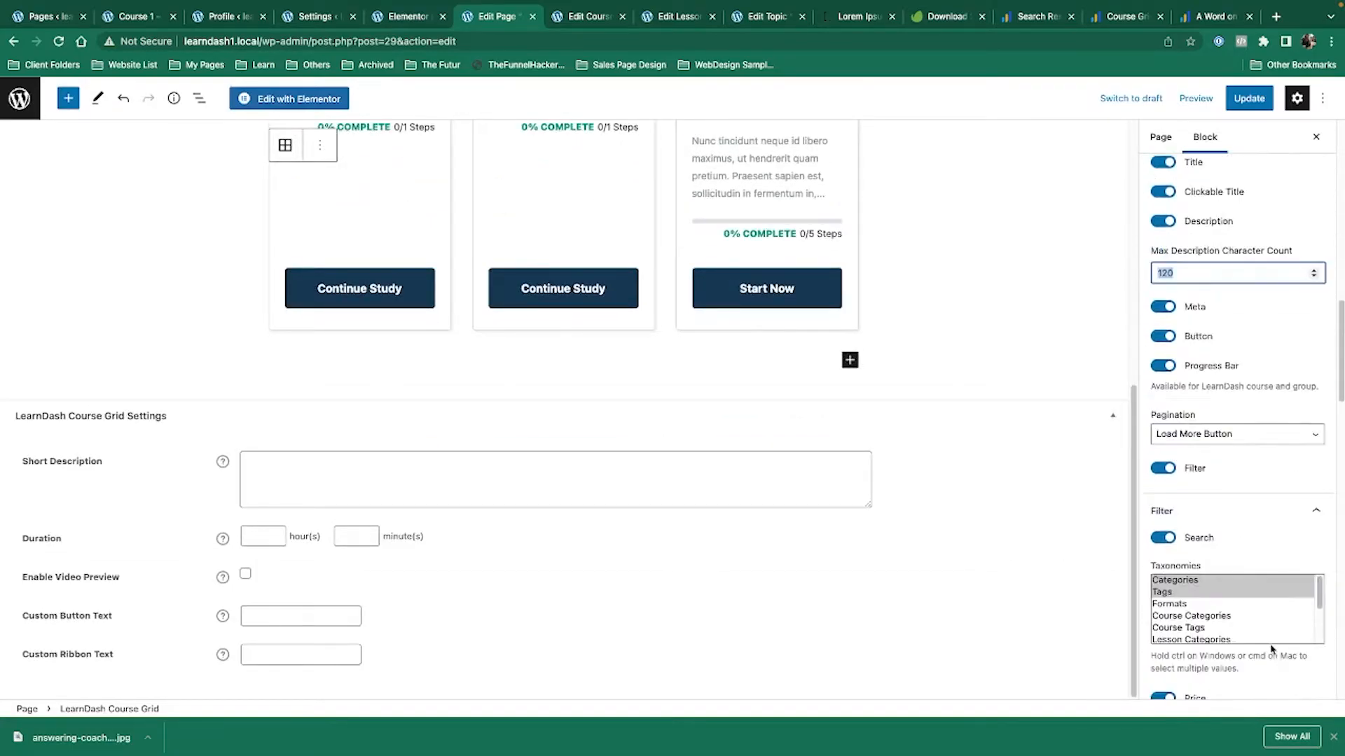
pyautogui.hotkey('ctrl', 's')
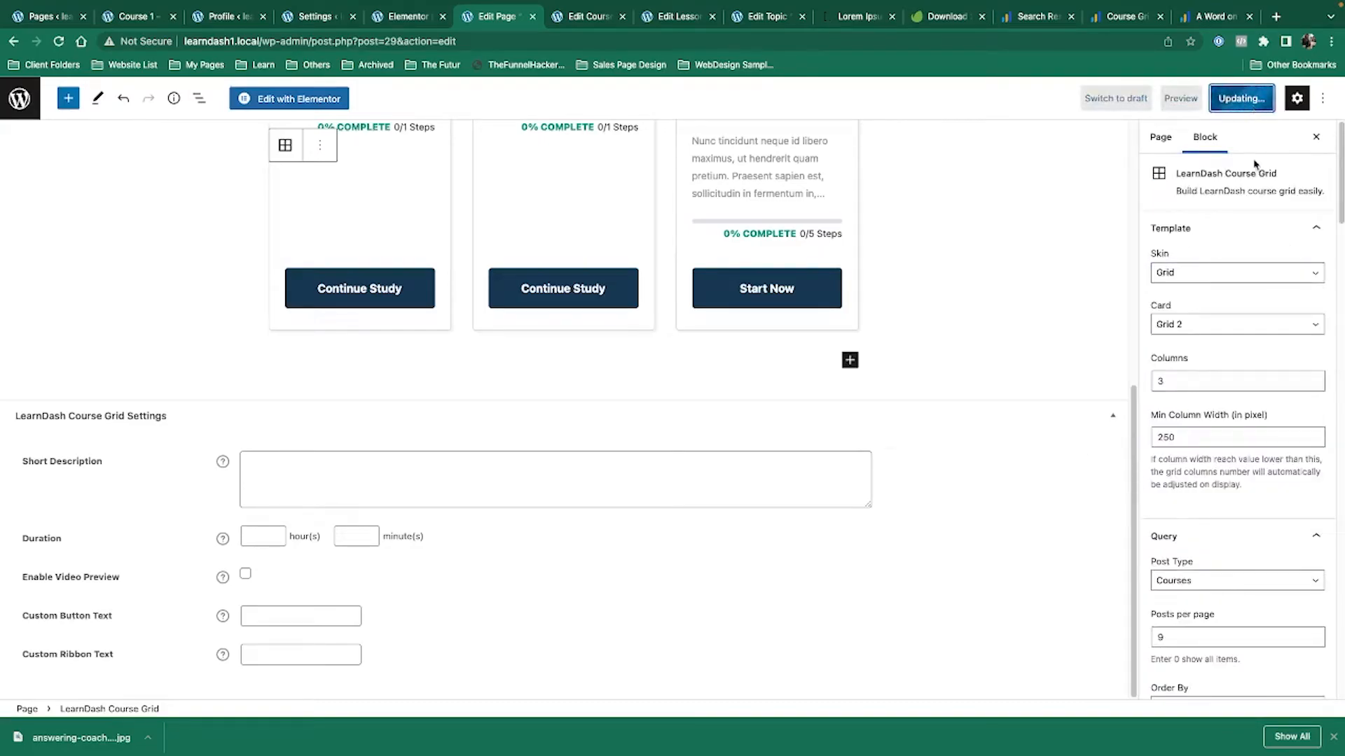
pyautogui.hotkey('ctrl', 'Left')
# Reload the logged-out Grid 2 course listing, highlight Course 1's duration, and return to the editor.
pyautogui.click(59, 42)
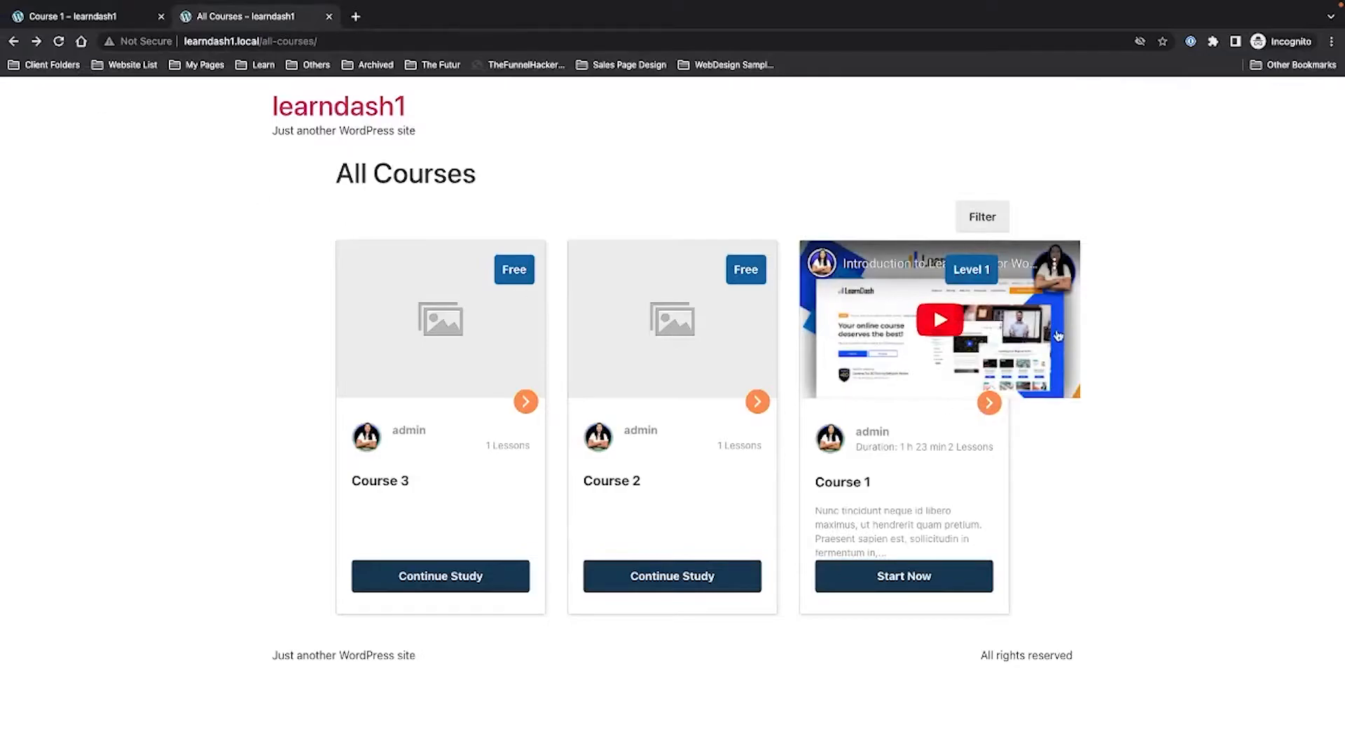
pyautogui.hotkey('ctrl', 'Right')
pyautogui.hotkey('ctrl', 'Left')
pyautogui.moveTo(856, 446); pyautogui.dragTo(992, 463)
pyautogui.hotkey('ctrl', 'Right')
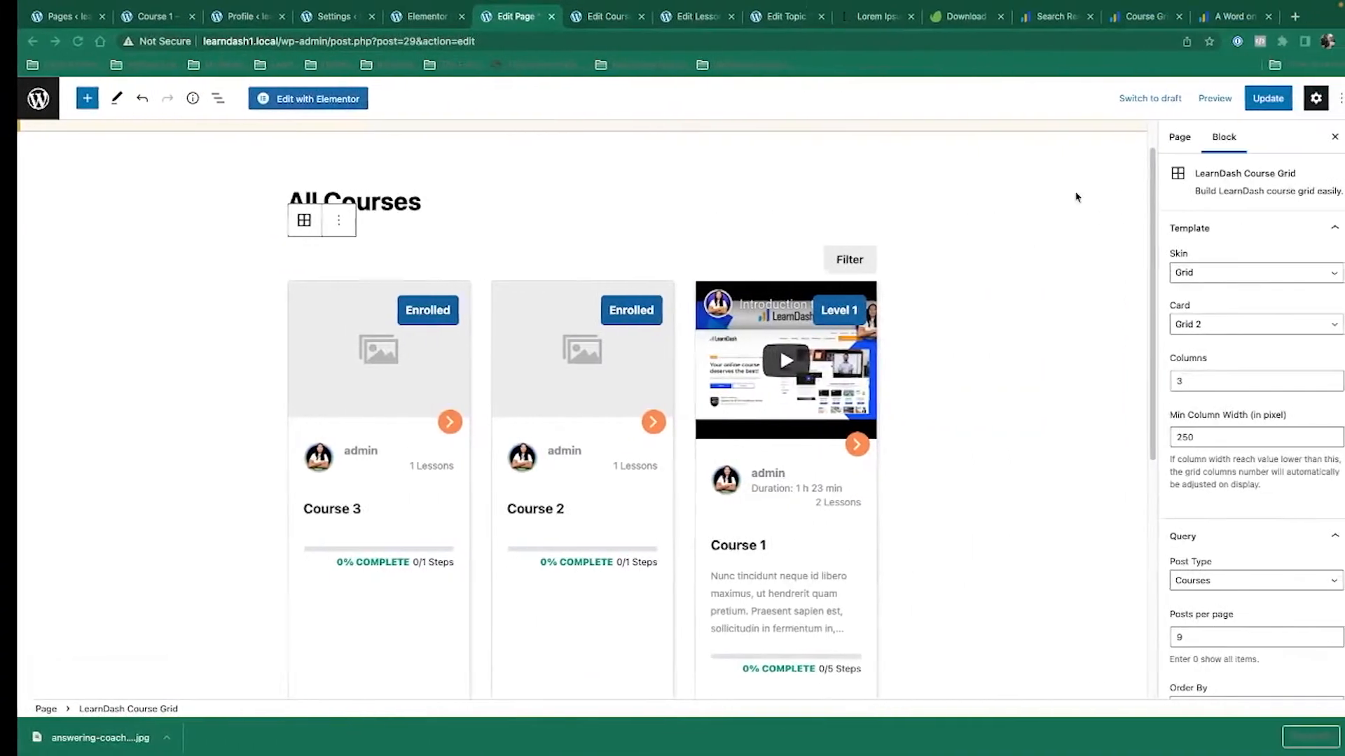
# Disable Course 1's Enable Video Preview, update the course, and reload the logged-out course listing.
pyautogui.click(576, 53)
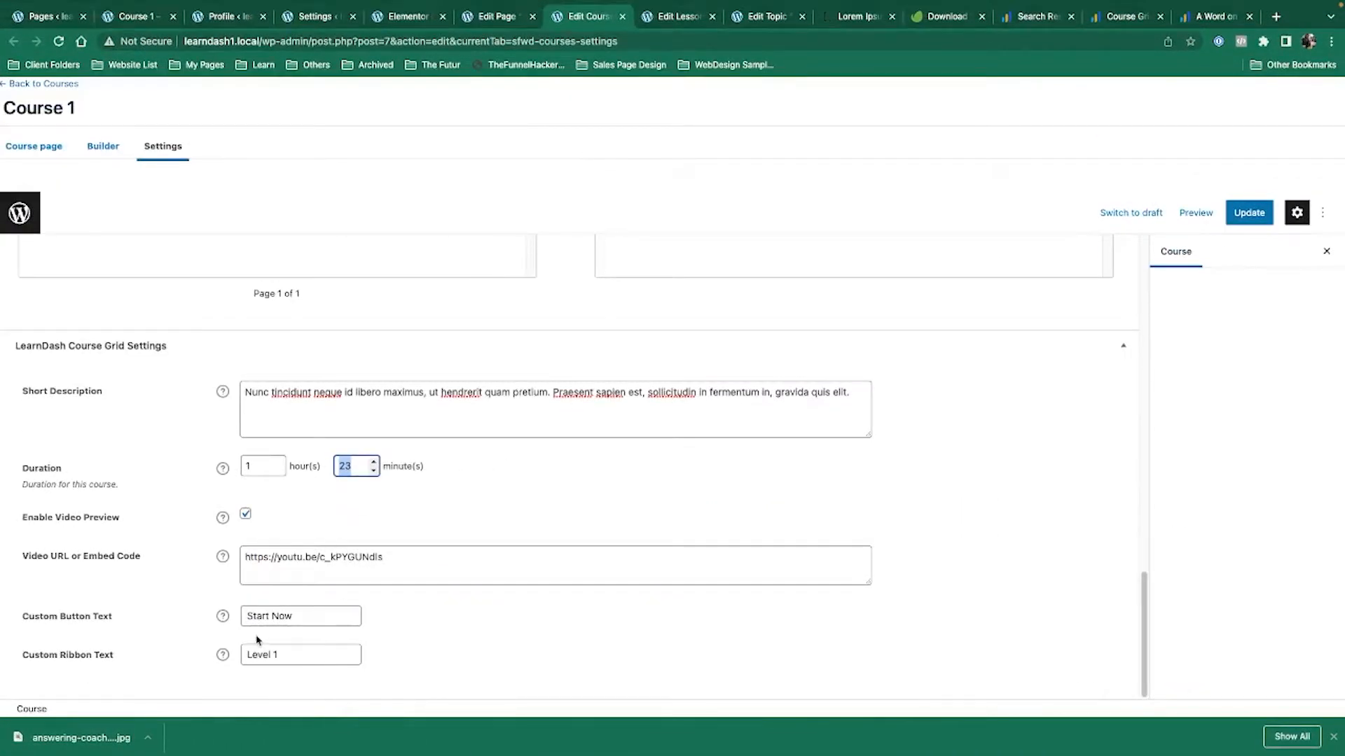
pyautogui.click(243, 516)
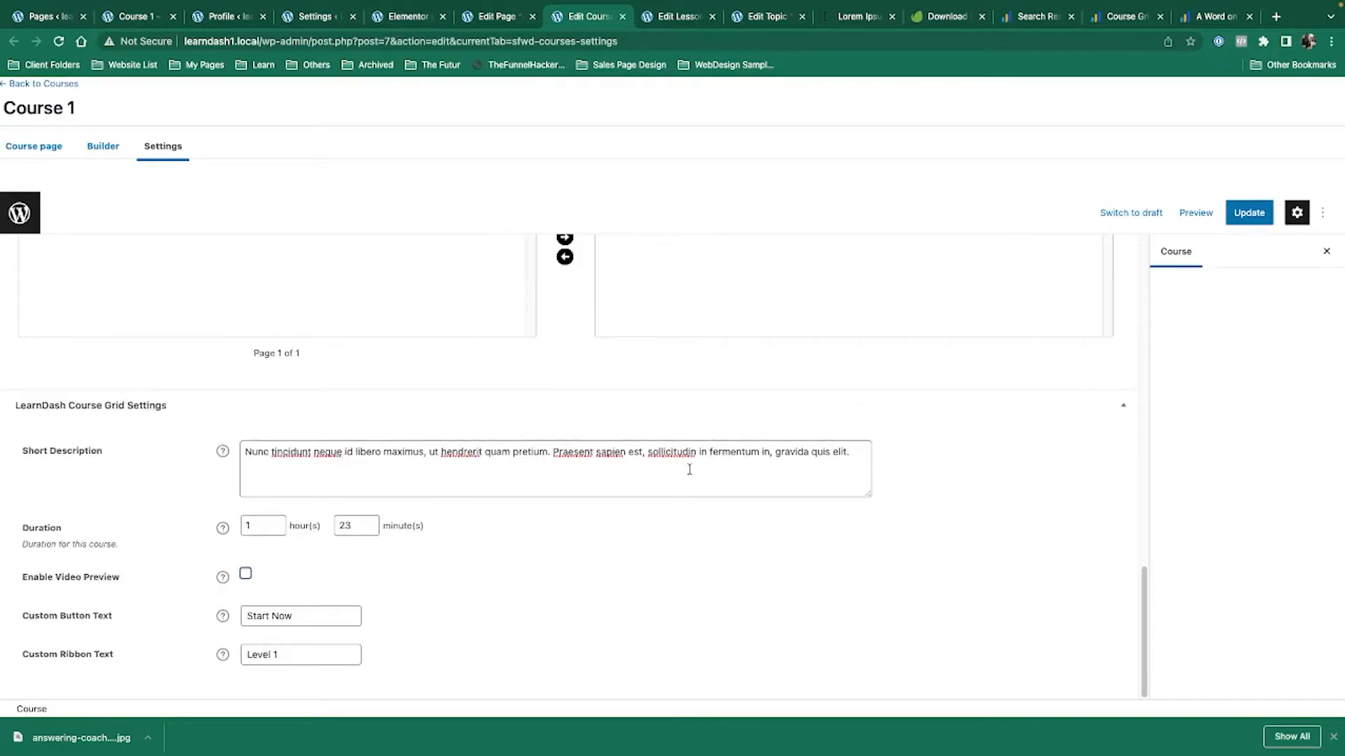
pyautogui.click(1234, 211)
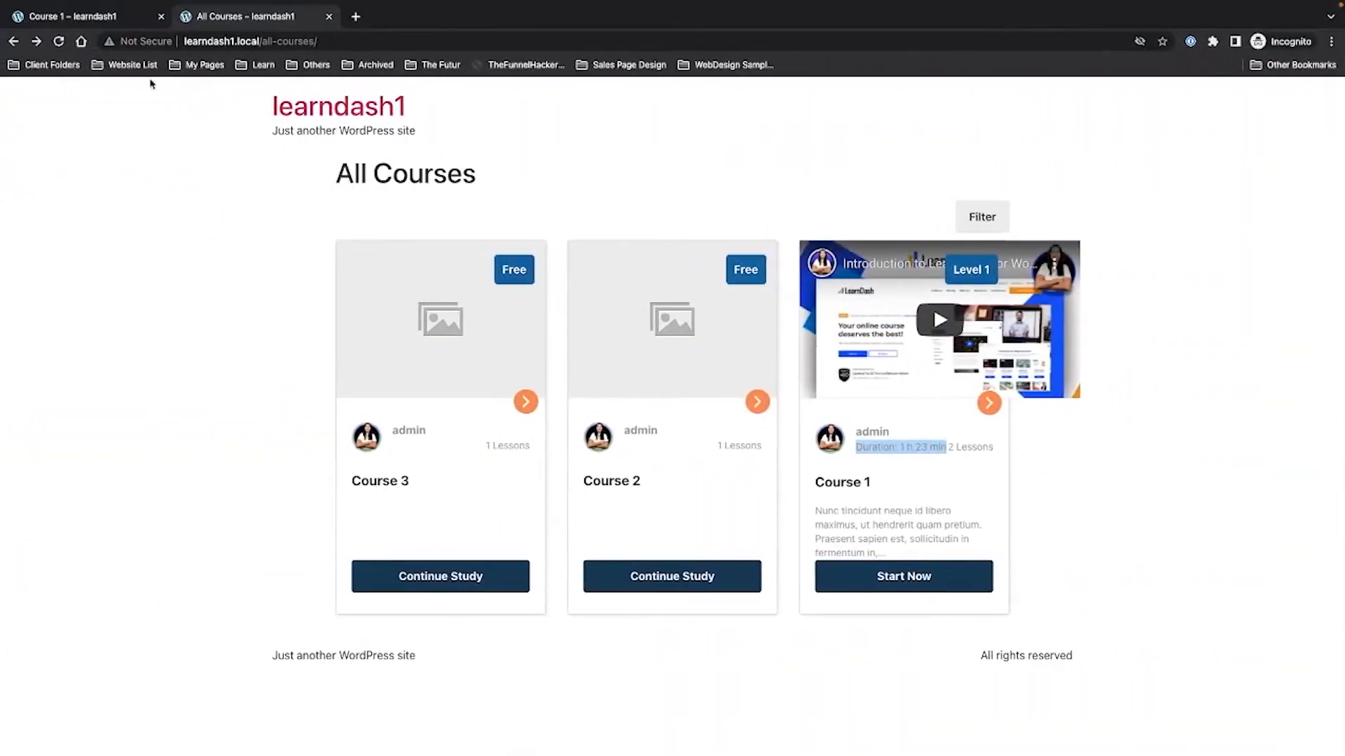
pyautogui.click(59, 41)
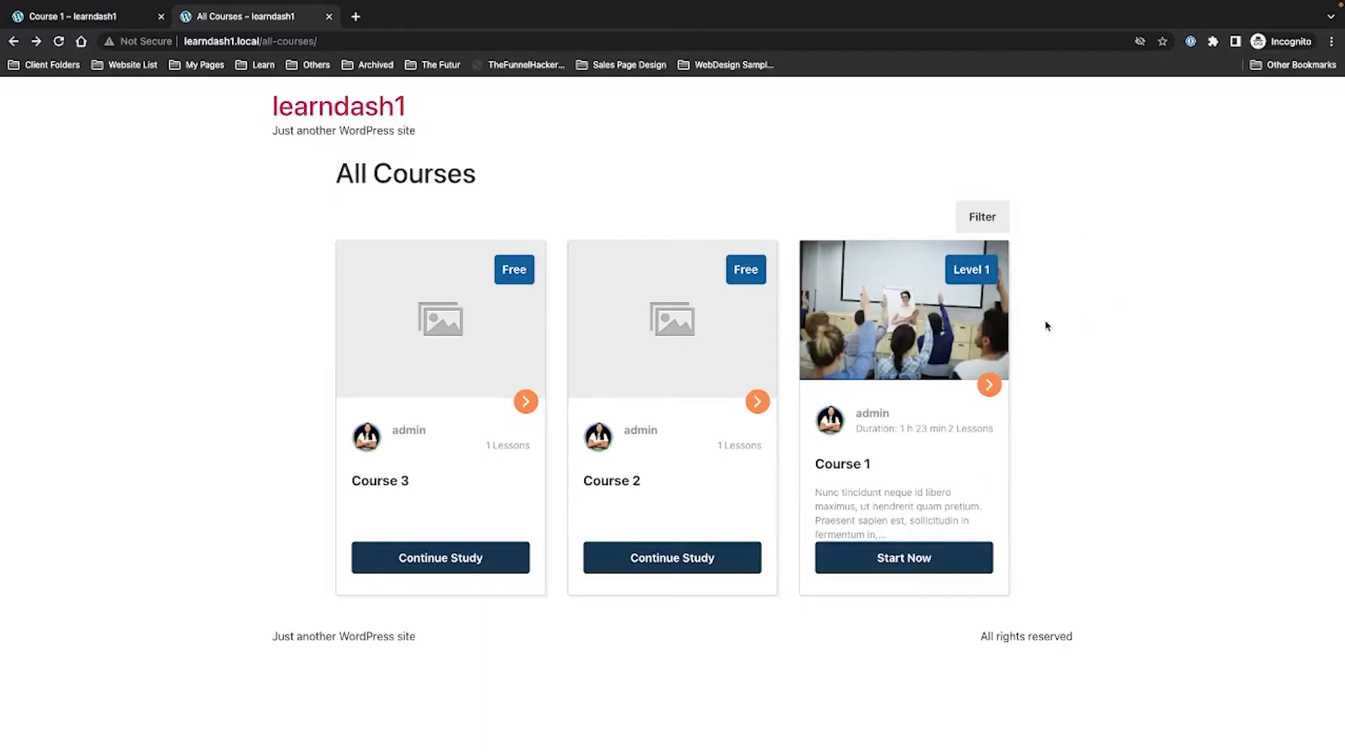
# Return to the All Courses page editor and bring up the course grid's sort order options.
pyautogui.hotkey('ctrl', 'Right')
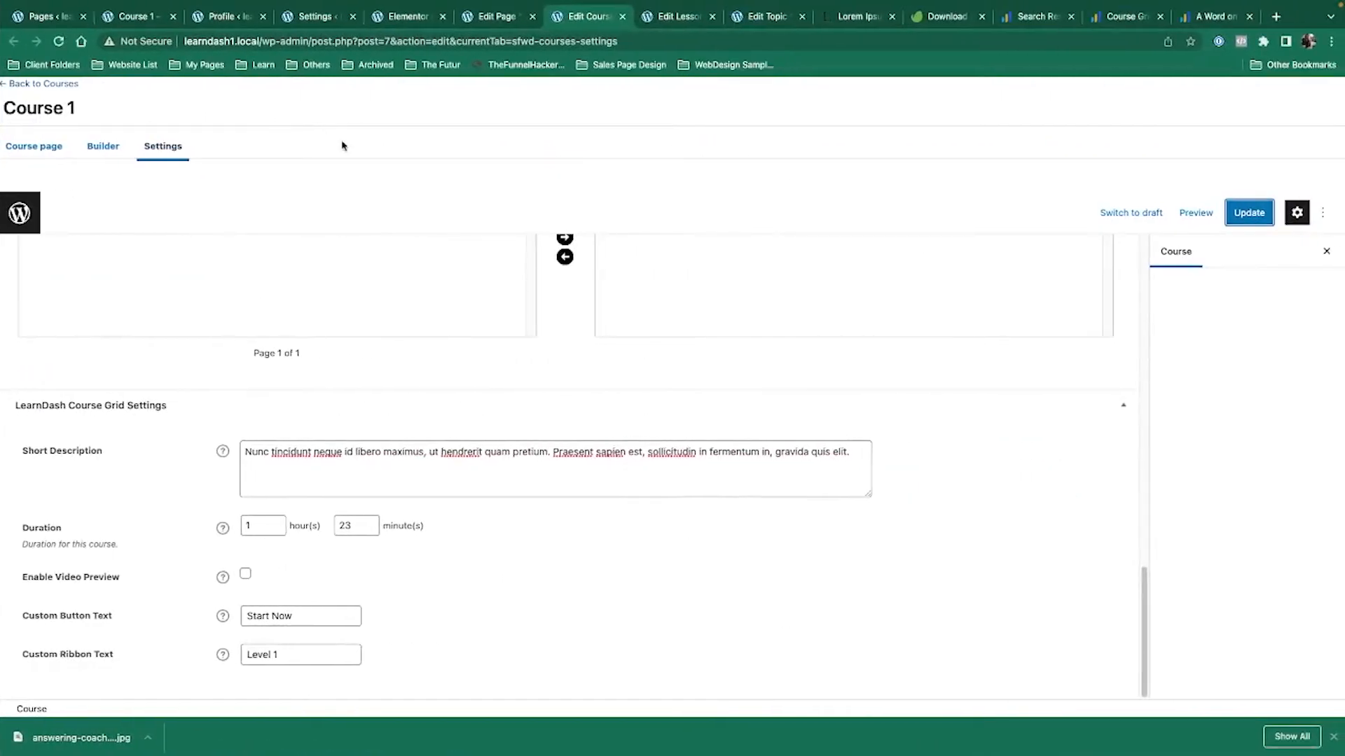
pyautogui.click(502, 9)
pyautogui.scroll(-3, 1270, 434)
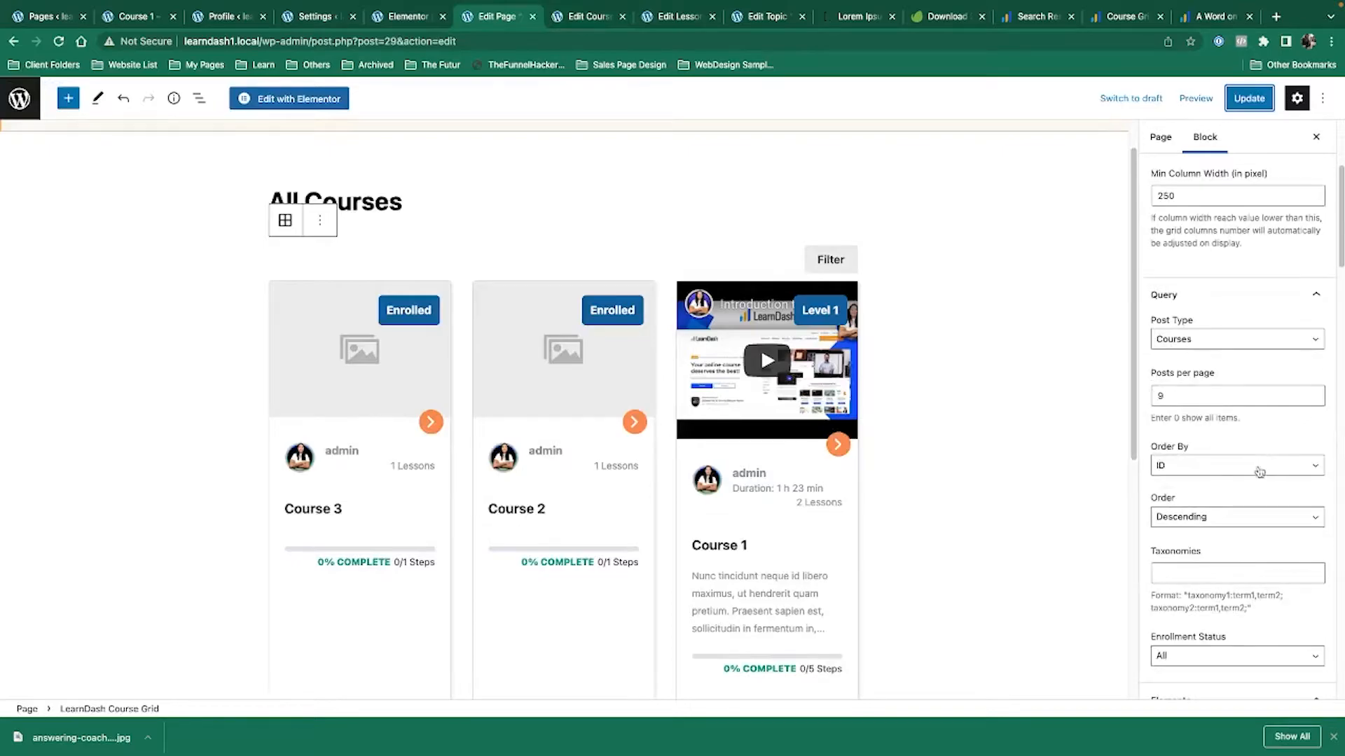
pyautogui.click(1244, 518)
# Set the course grid to ascending order and keep the large thumbnail size.
pyautogui.click(1237, 502)
pyautogui.scroll(-4, 1233, 510)
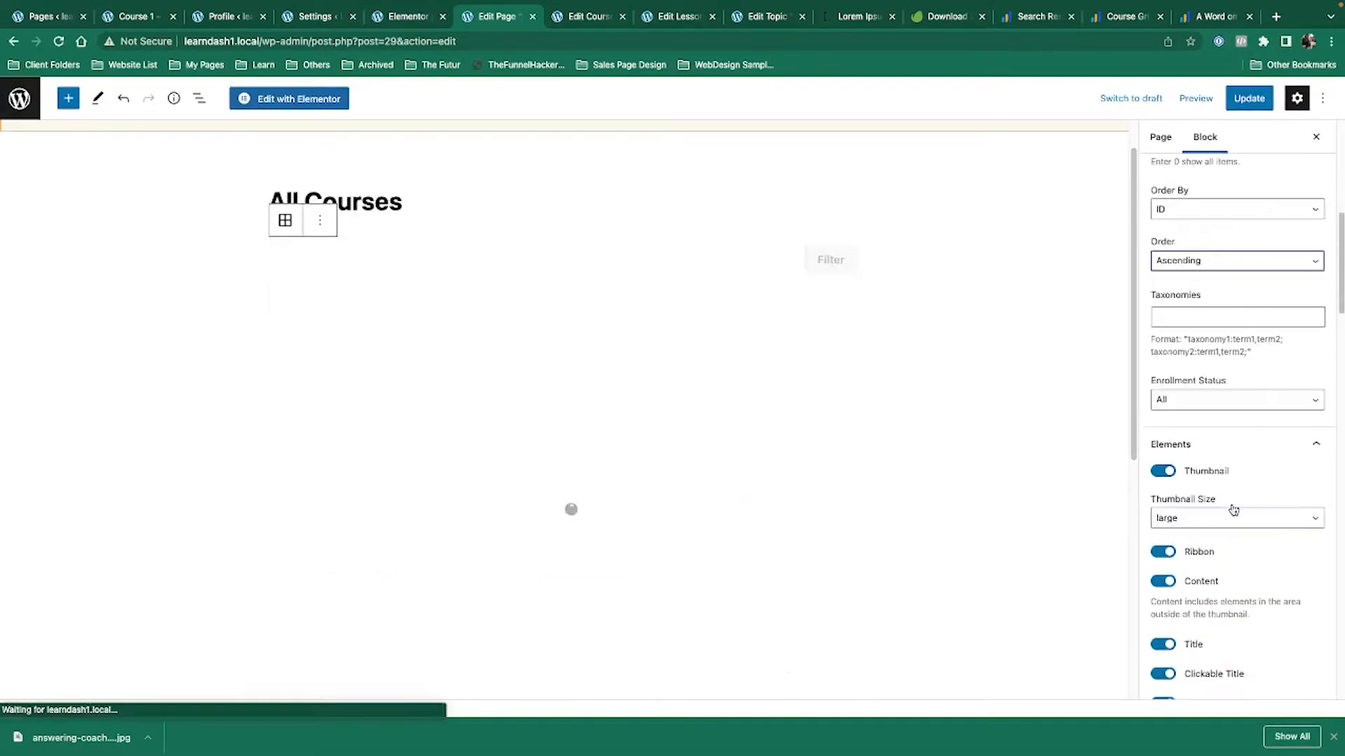
pyautogui.click(1217, 521)
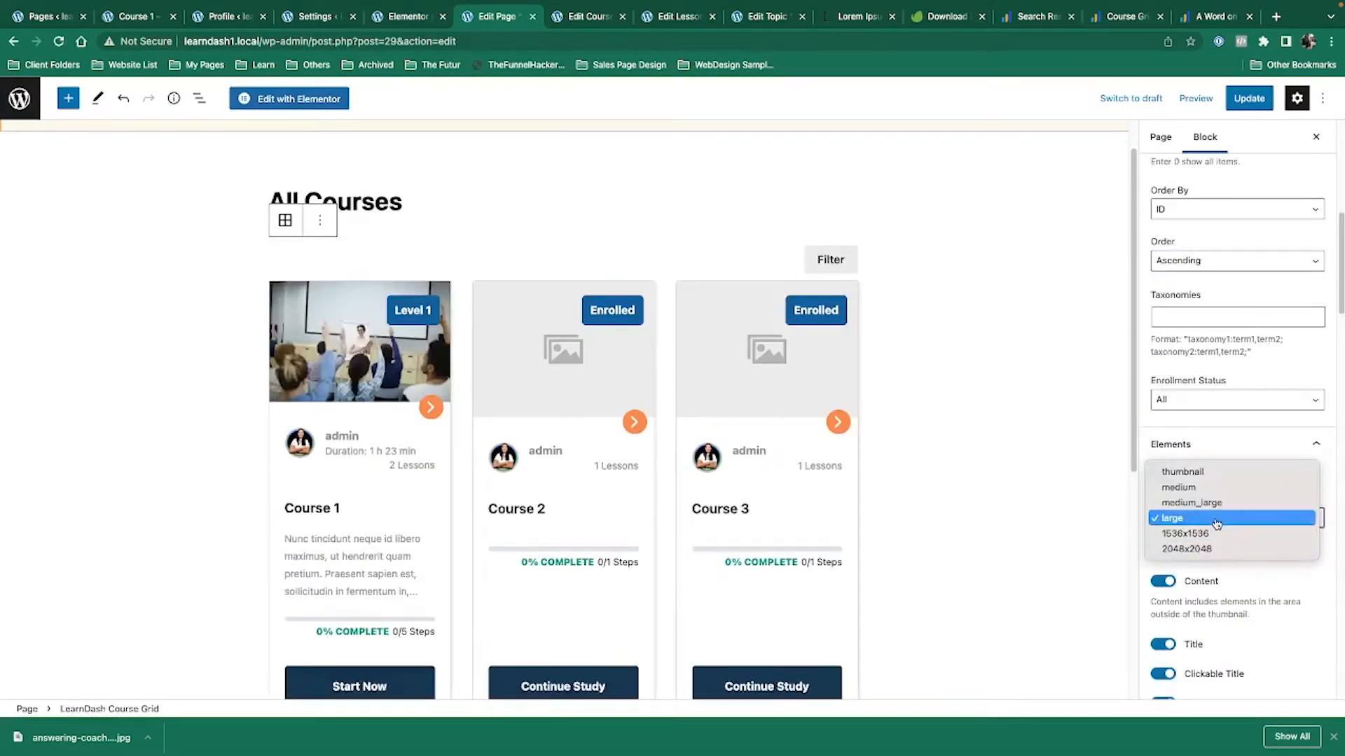
pyautogui.click(1216, 523)
pyautogui.scroll(-5, 1247, 560)
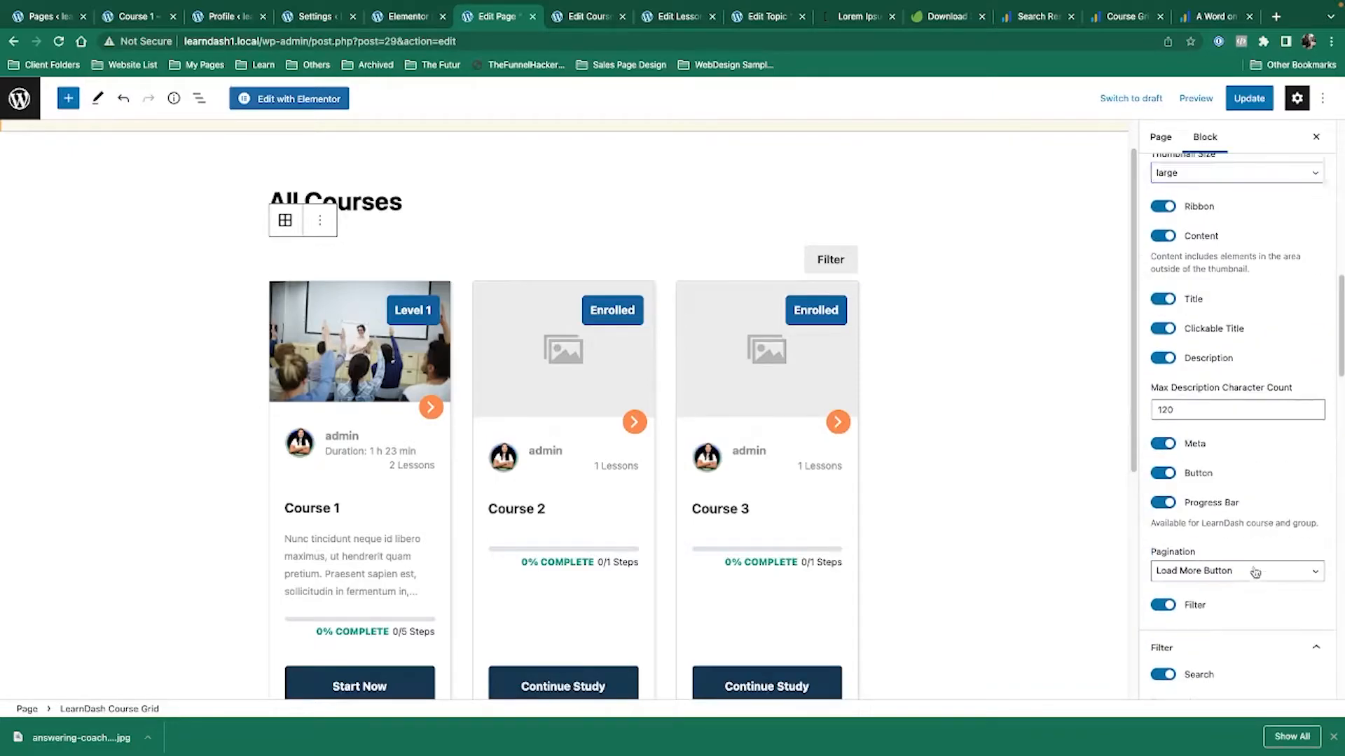
# Save the All Courses page, reload the logged-out listing, and highlight Course 1's truncated description.
pyautogui.click(1249, 98)
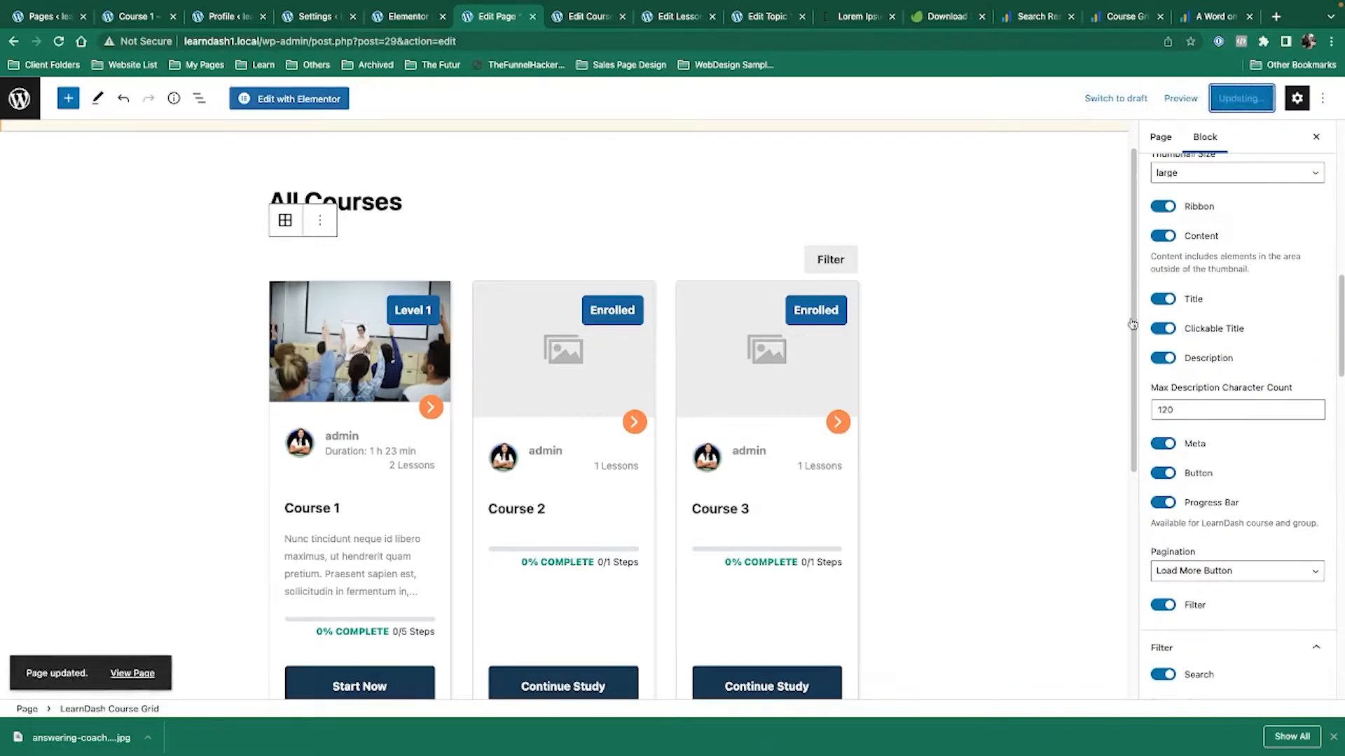
pyautogui.click(59, 42)
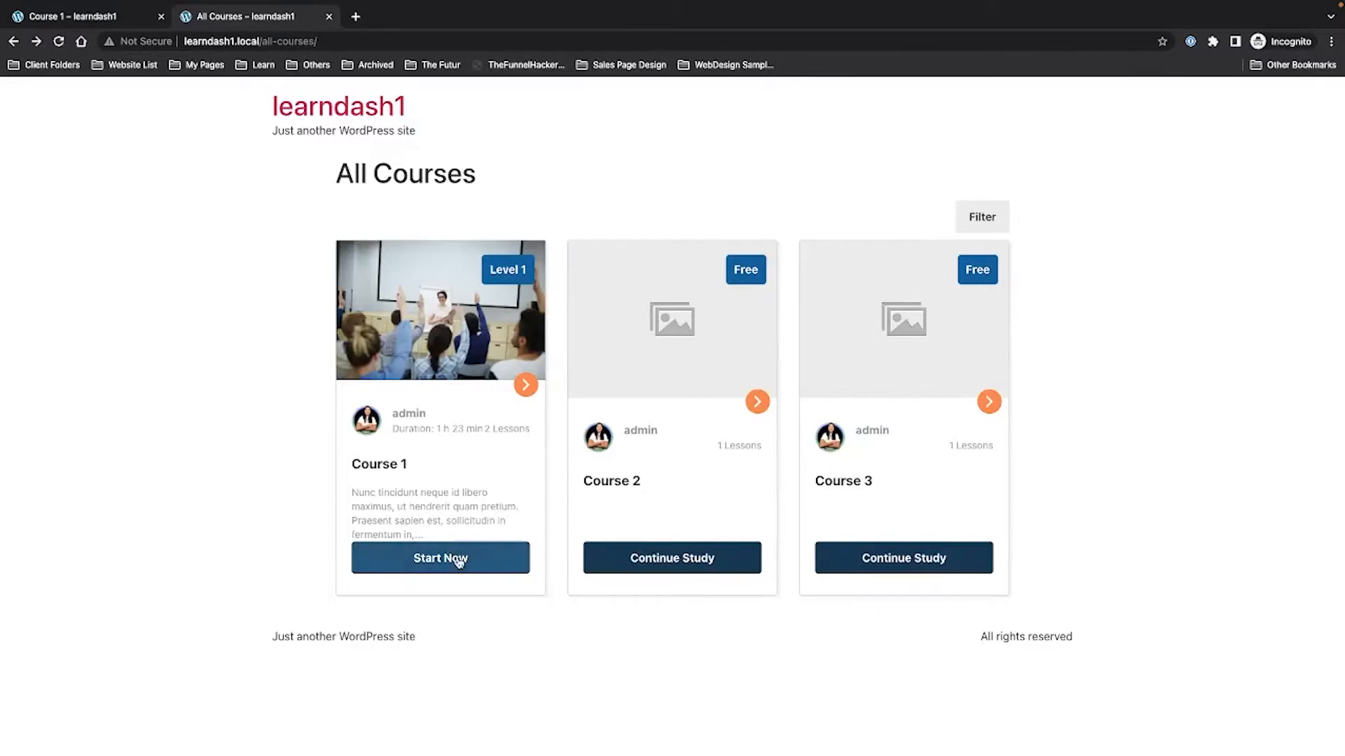
pyautogui.moveTo(428, 536); pyautogui.dragTo(323, 476)
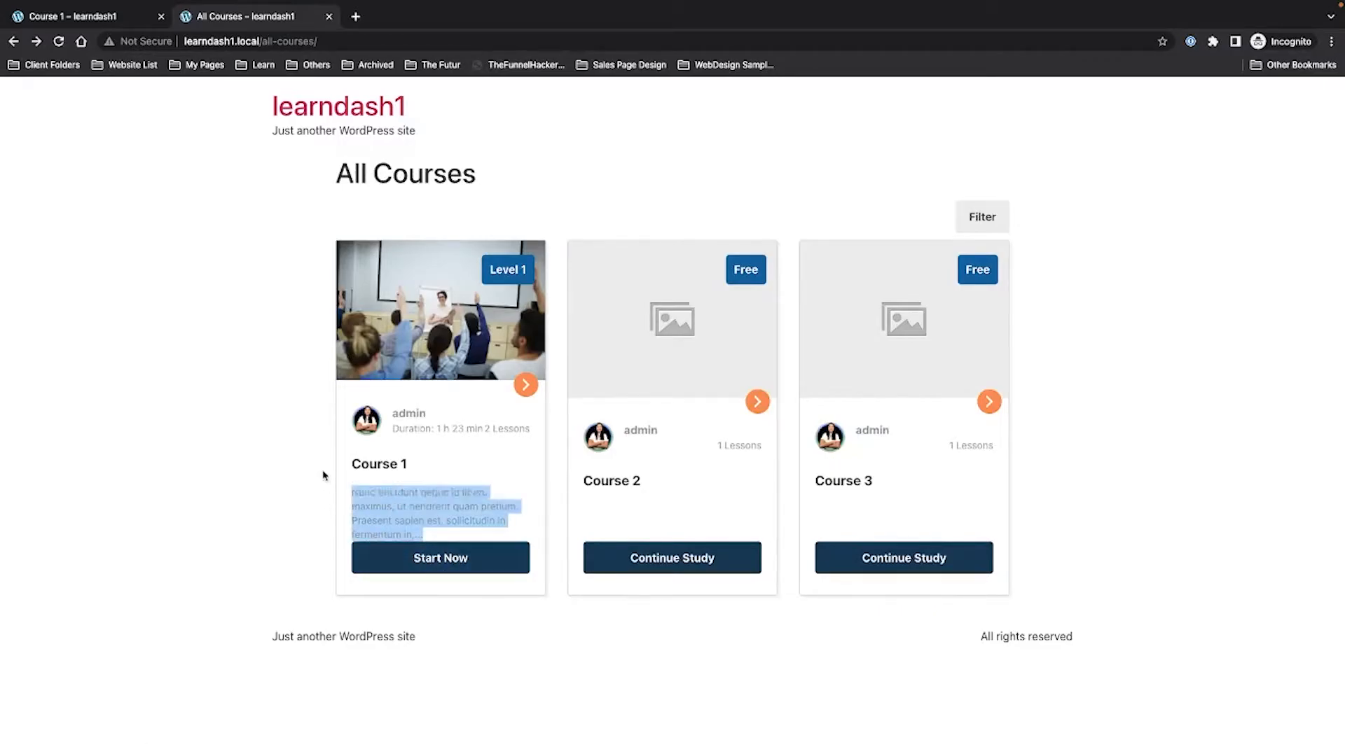
pyautogui.hotkey('ctrl', 'Right')
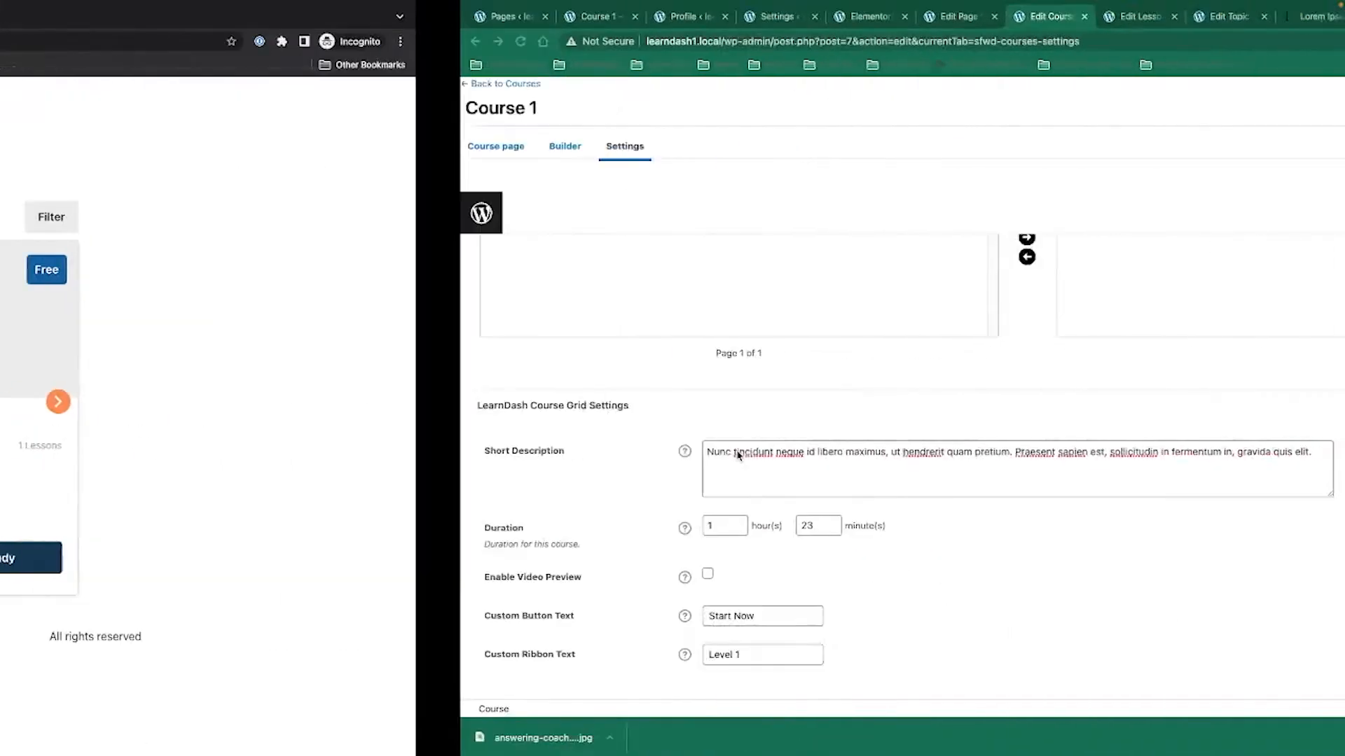
# Change Max Description Character Count from 120 to 999, update the page, and reload the logged-out view.
pyautogui.click(475, 18)
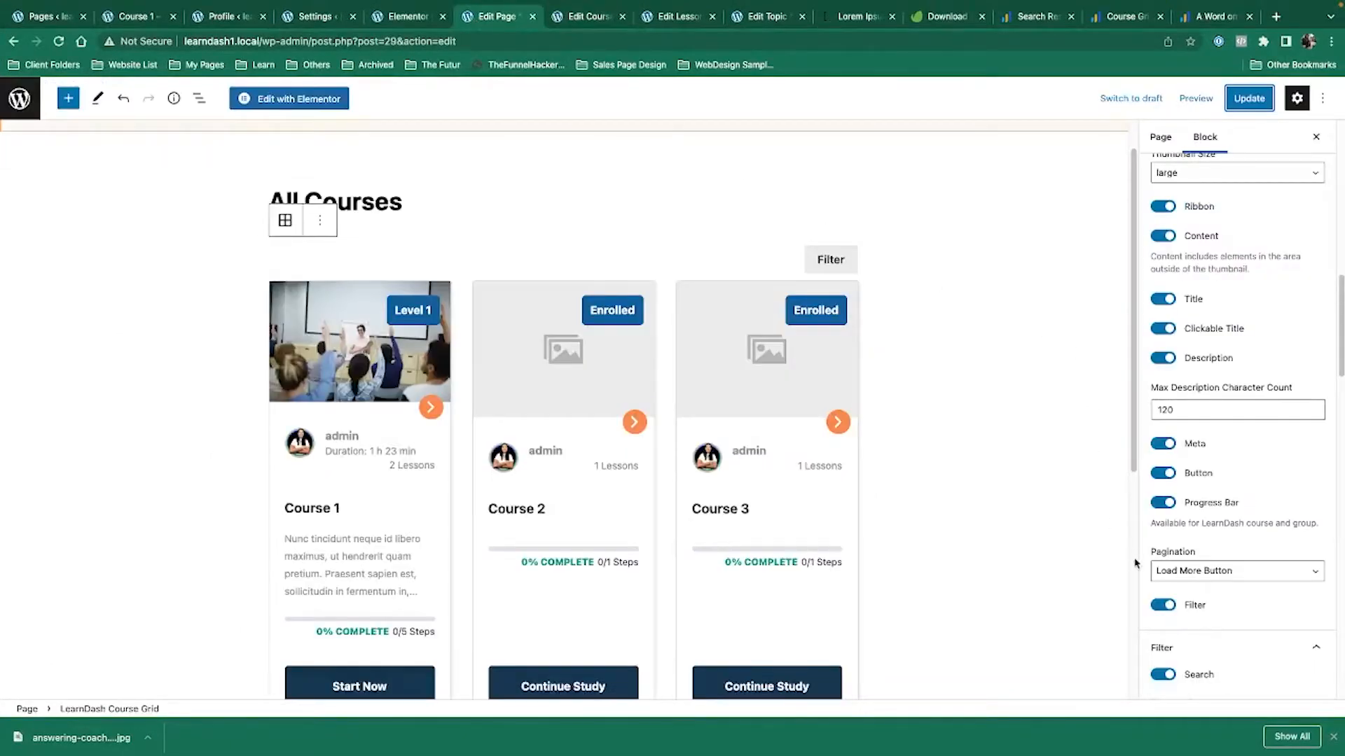
pyautogui.moveTo(1167, 410); pyautogui.dragTo(1135, 409)
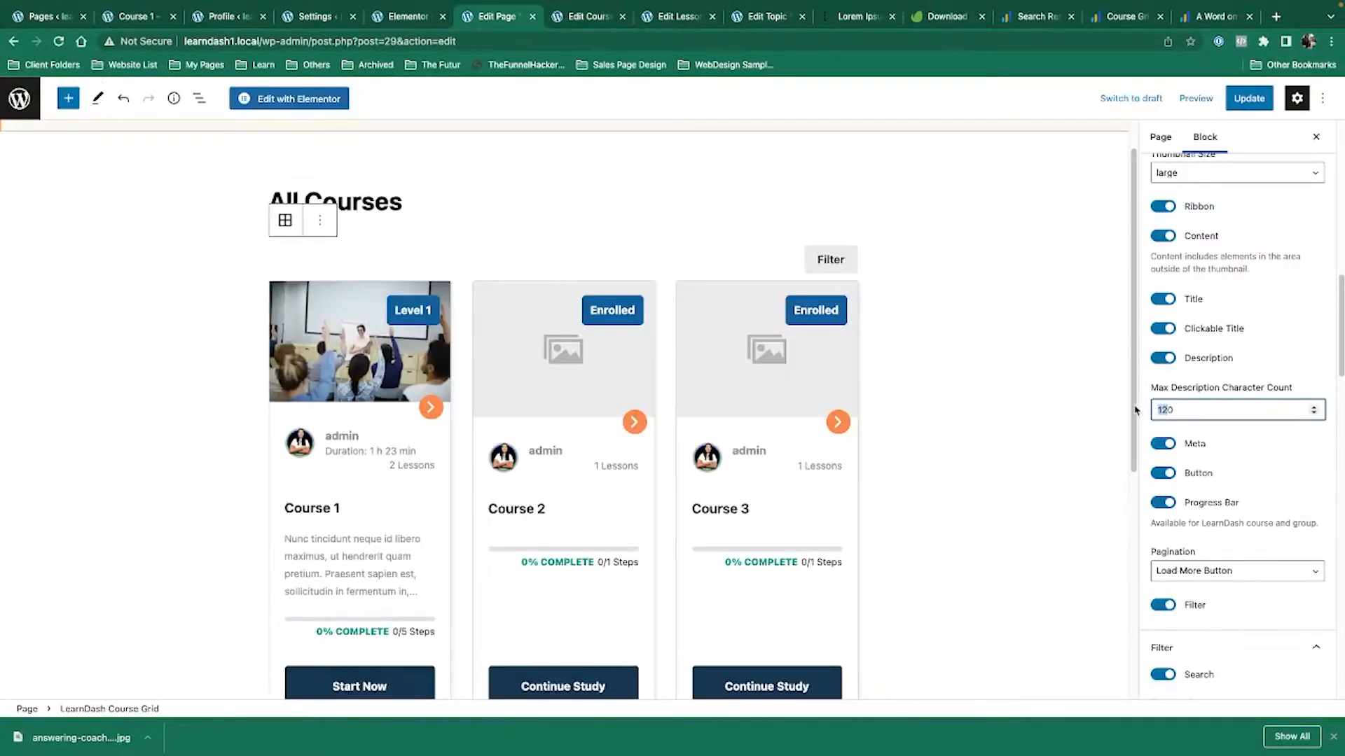
pyautogui.write('999')
pyautogui.click(1242, 100)
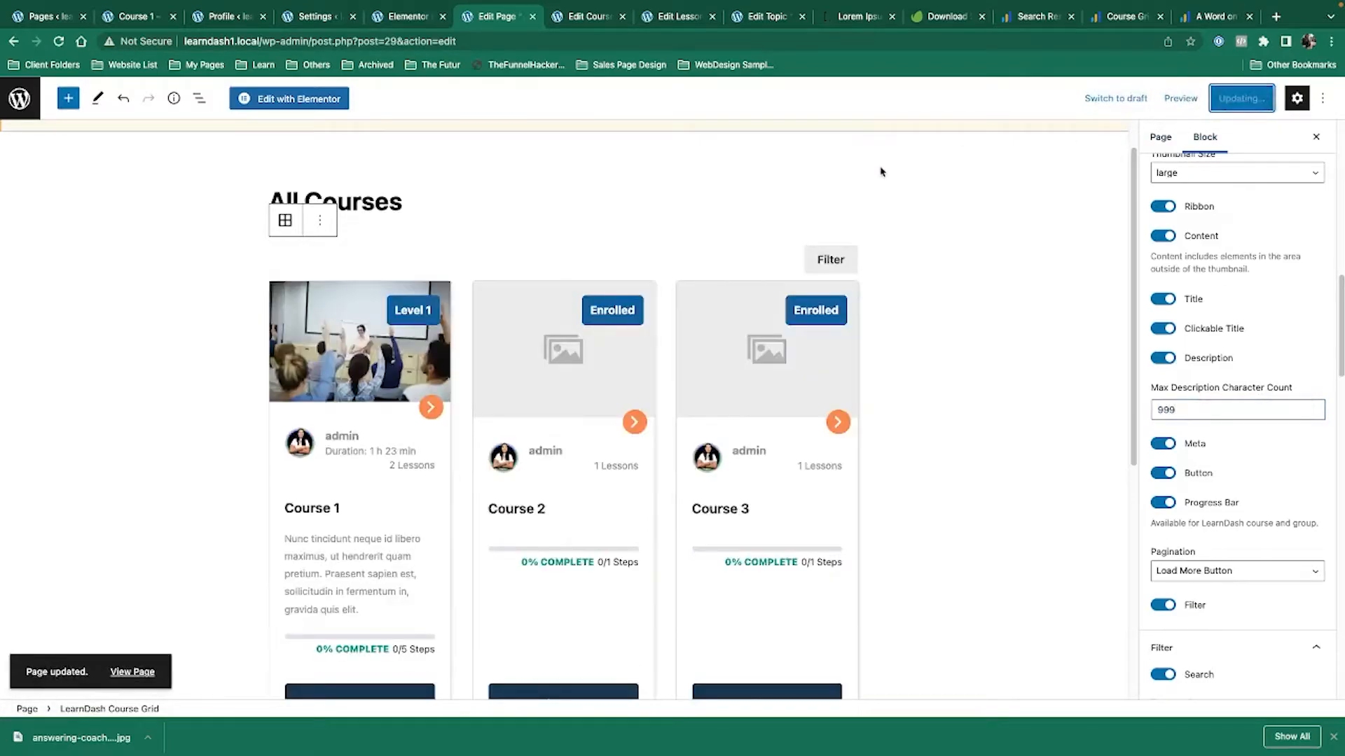
pyautogui.hotkey('ctrl', 'Left')
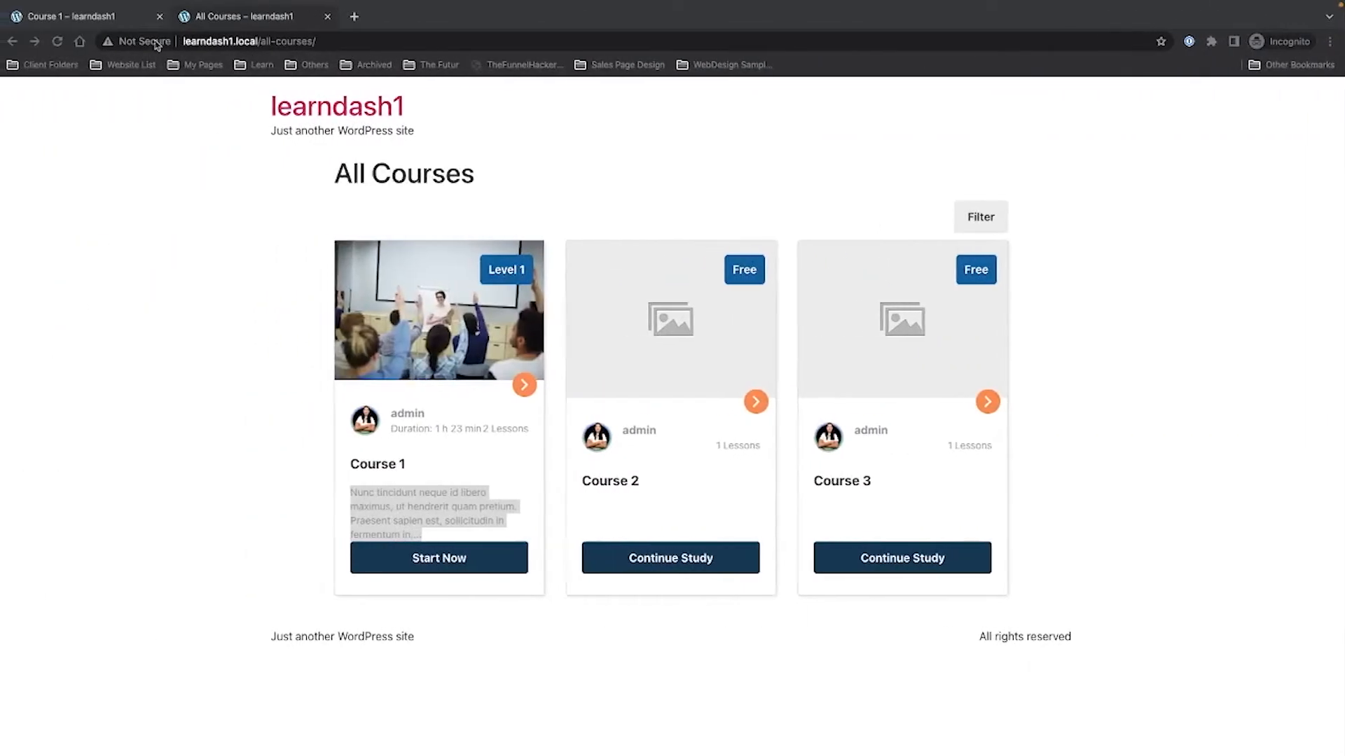
pyautogui.click(57, 42)
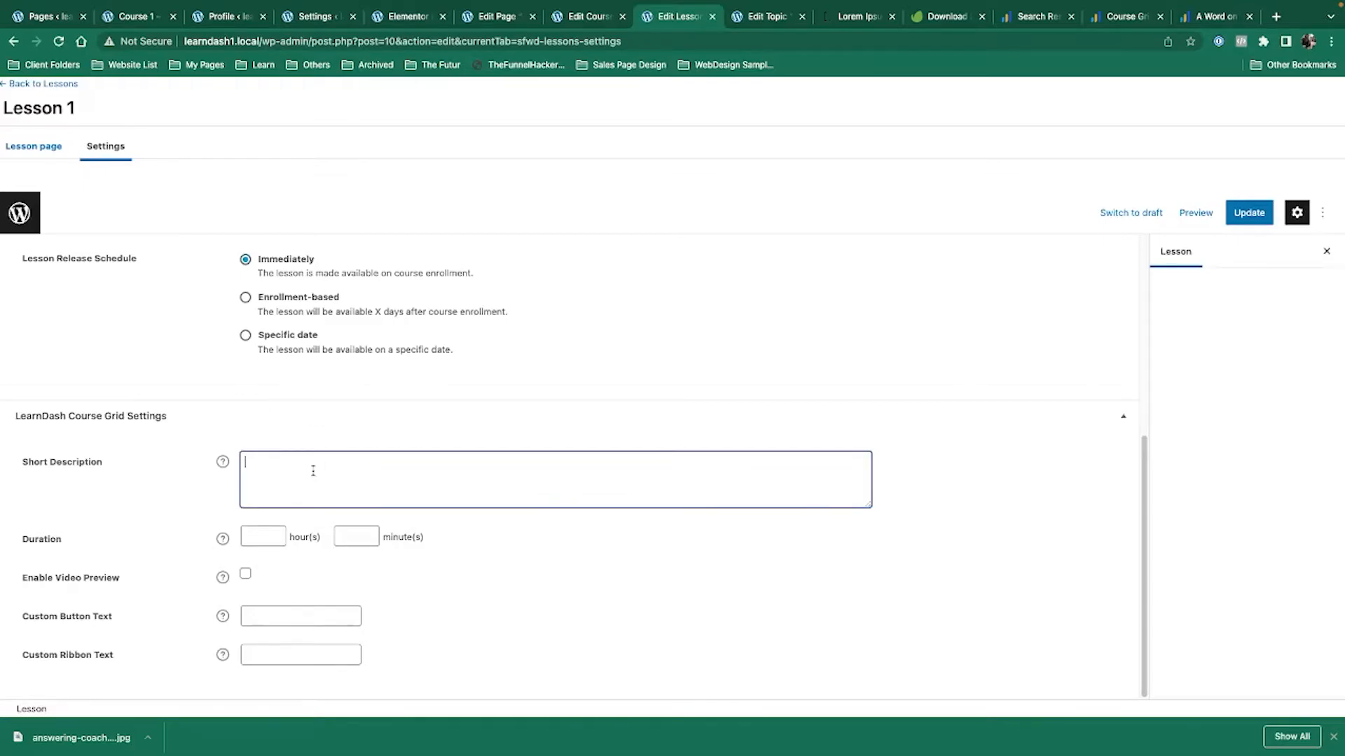
# Copy a Lorem Ipsum sentence and paste it as Lesson 1's Short Description.
pyautogui.scroll(5, 393, 630)
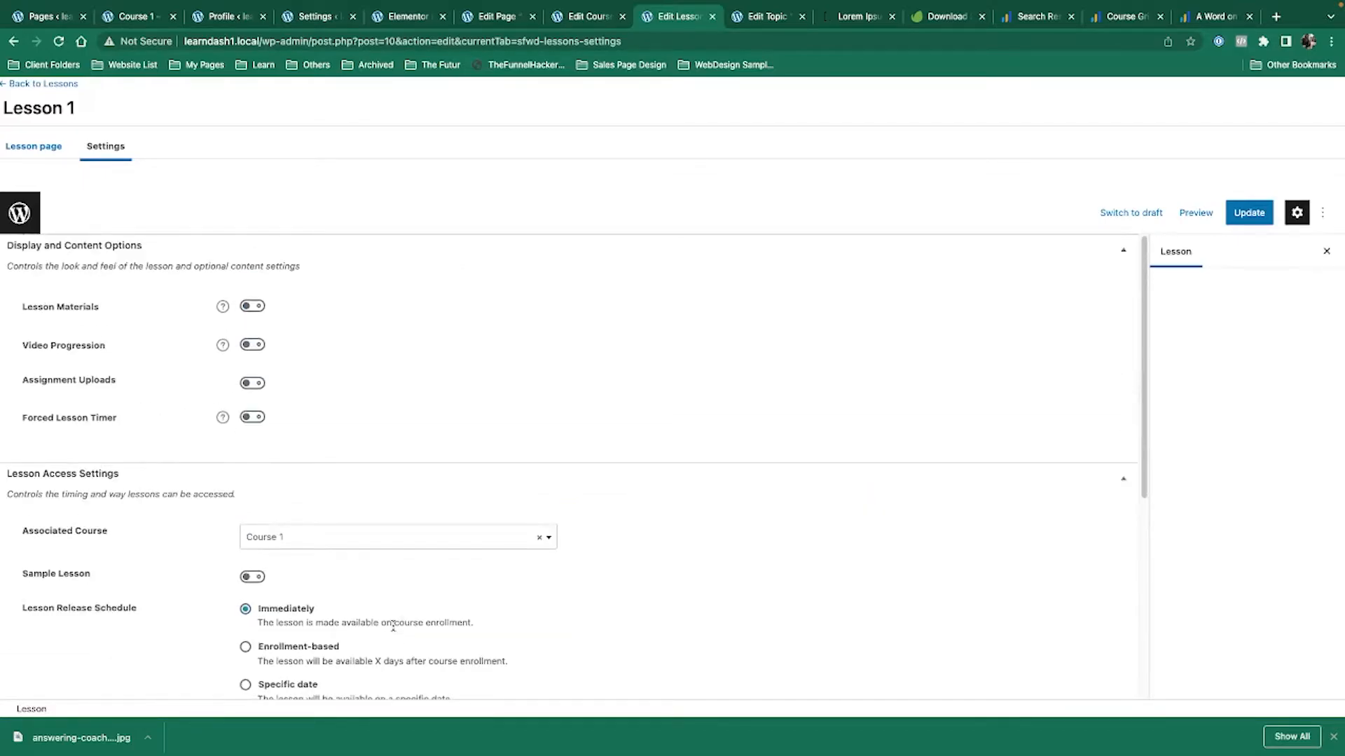
pyautogui.scroll(-5, 393, 625)
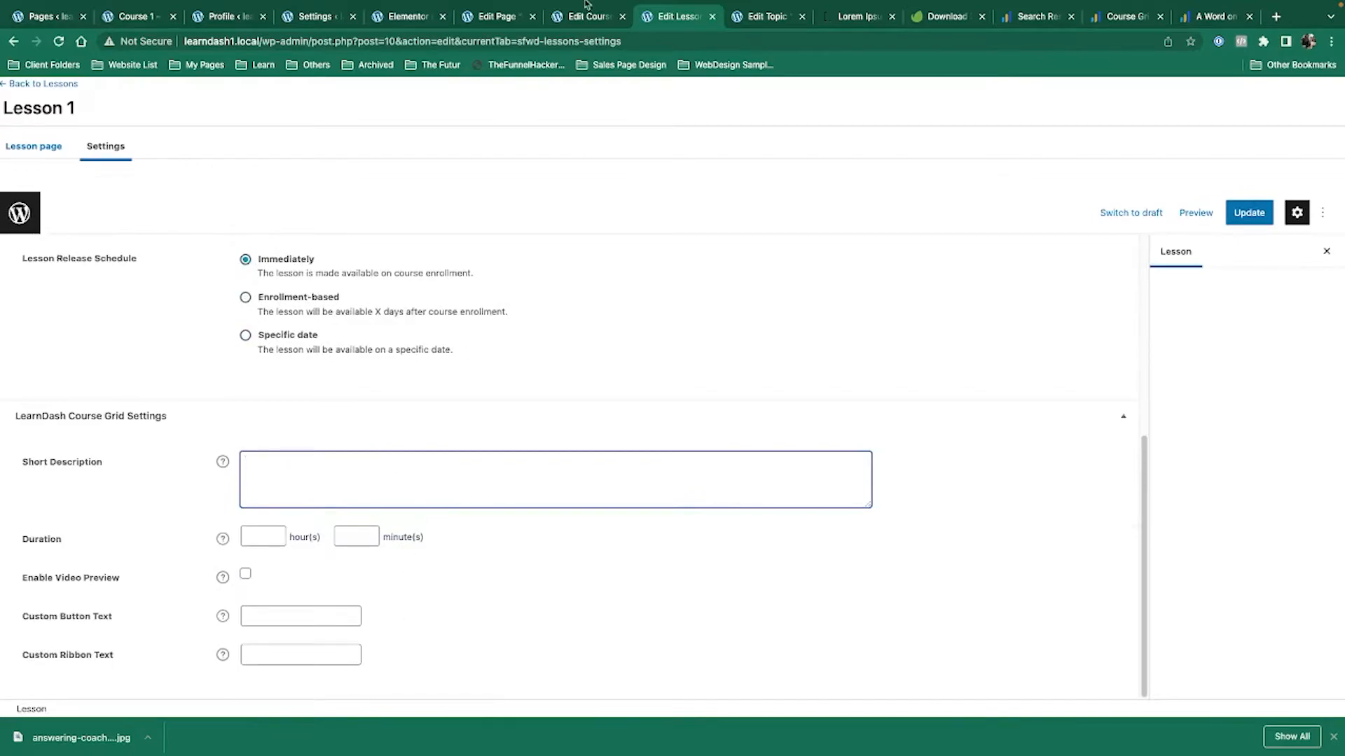
pyautogui.click(846, 19)
pyautogui.moveTo(350, 431); pyautogui.dragTo(939, 434)
pyautogui.hotkey('ctrl', 'c')
pyautogui.click(750, 20)
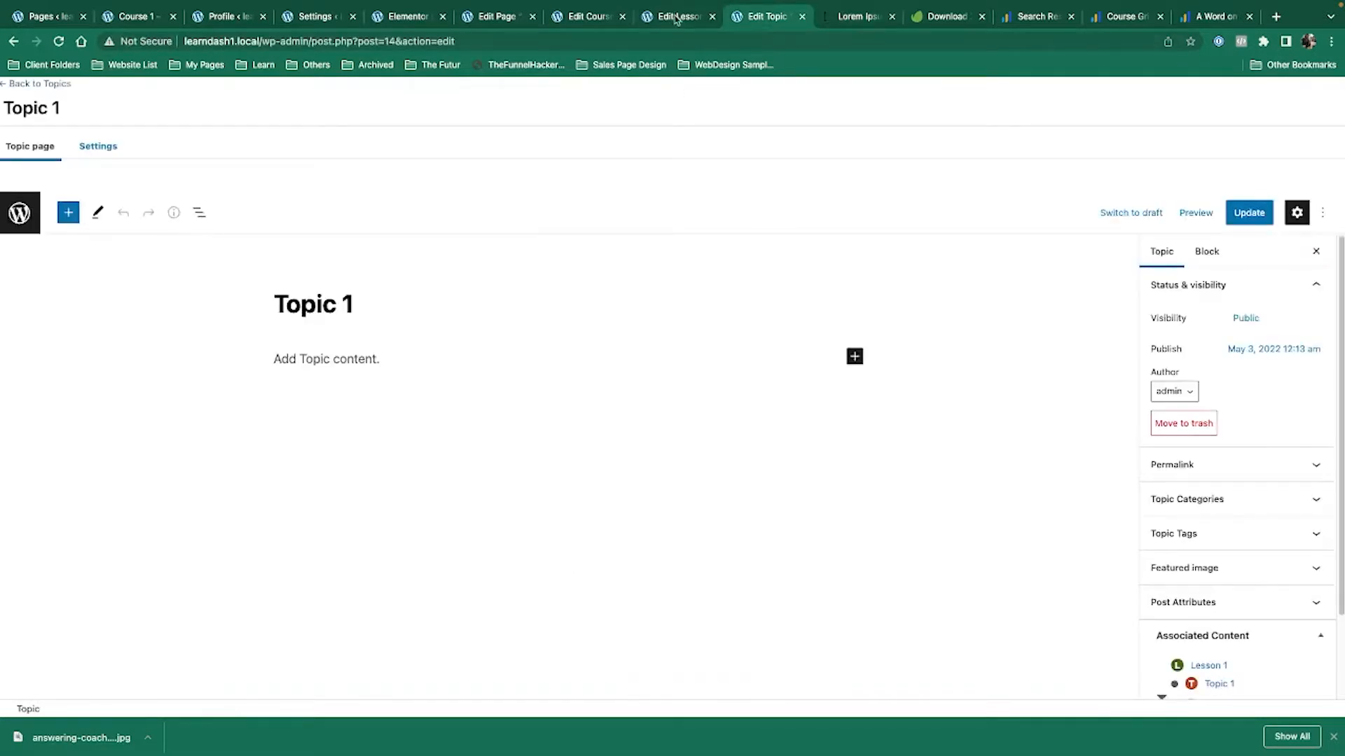
pyautogui.click(674, 19)
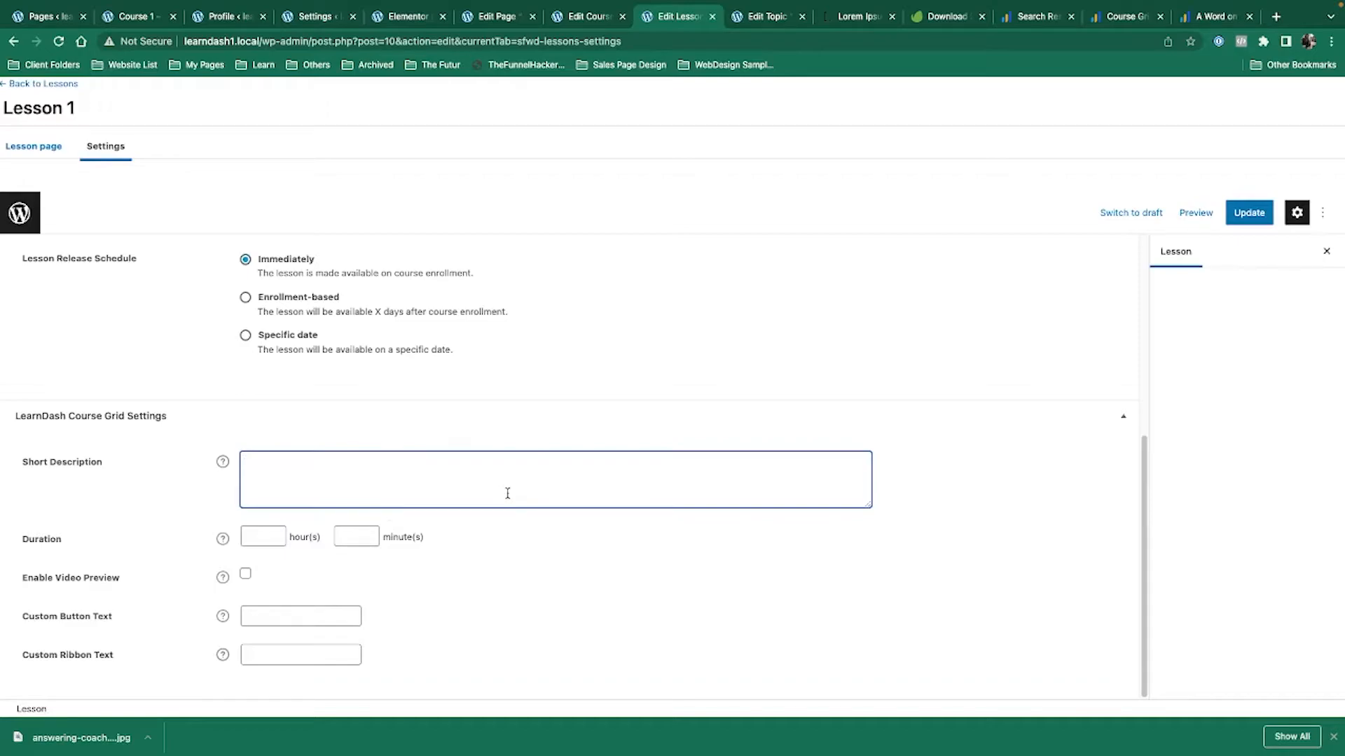
pyautogui.hotkey('ctrl', 'v')
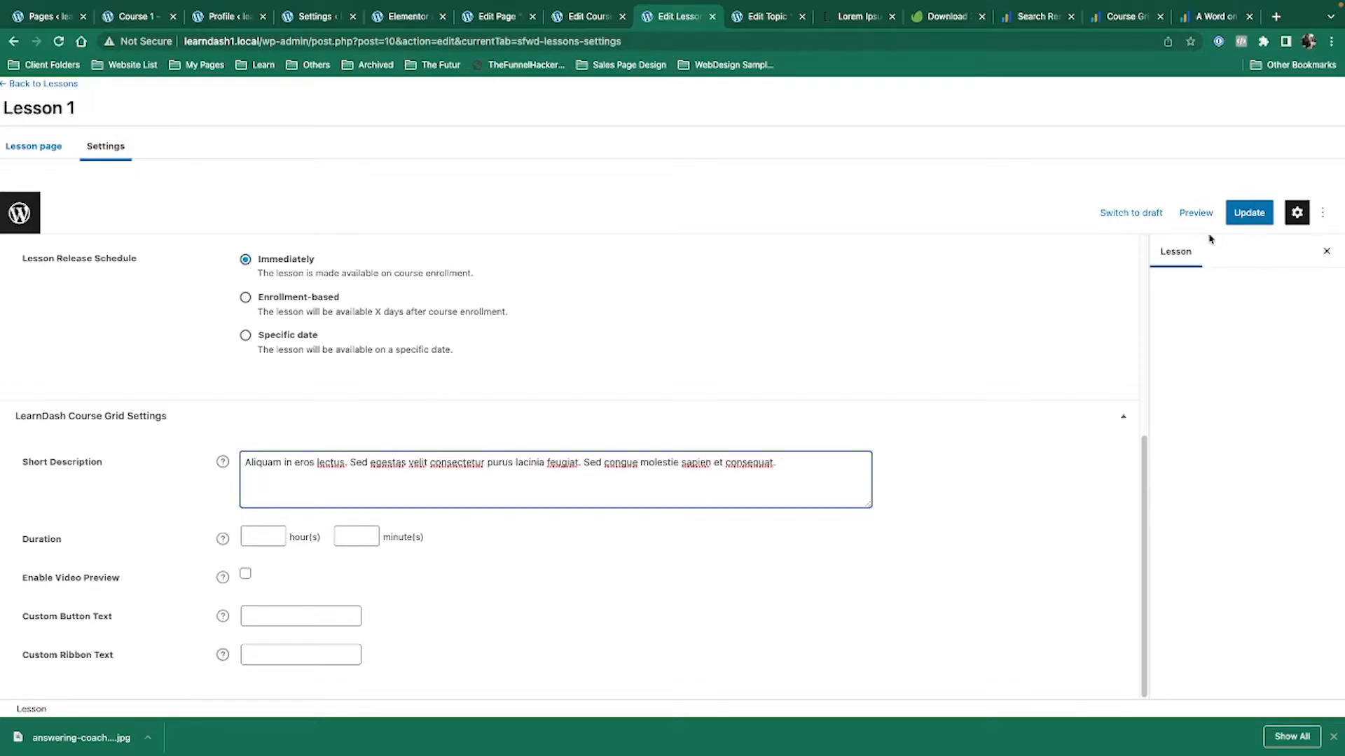
# Set Lesson 1's duration to 25 minutes and update the lesson.
pyautogui.click(254, 533)
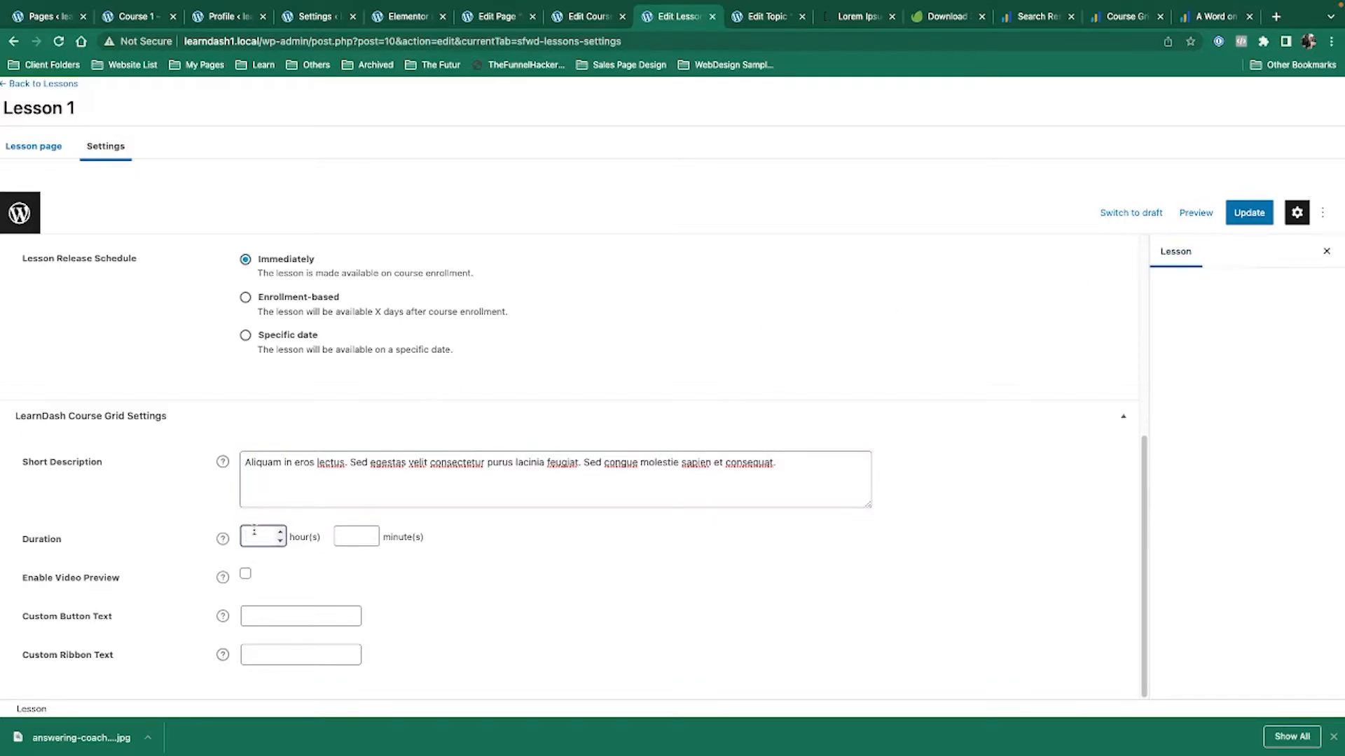
pyautogui.click(360, 535)
pyautogui.write('25')
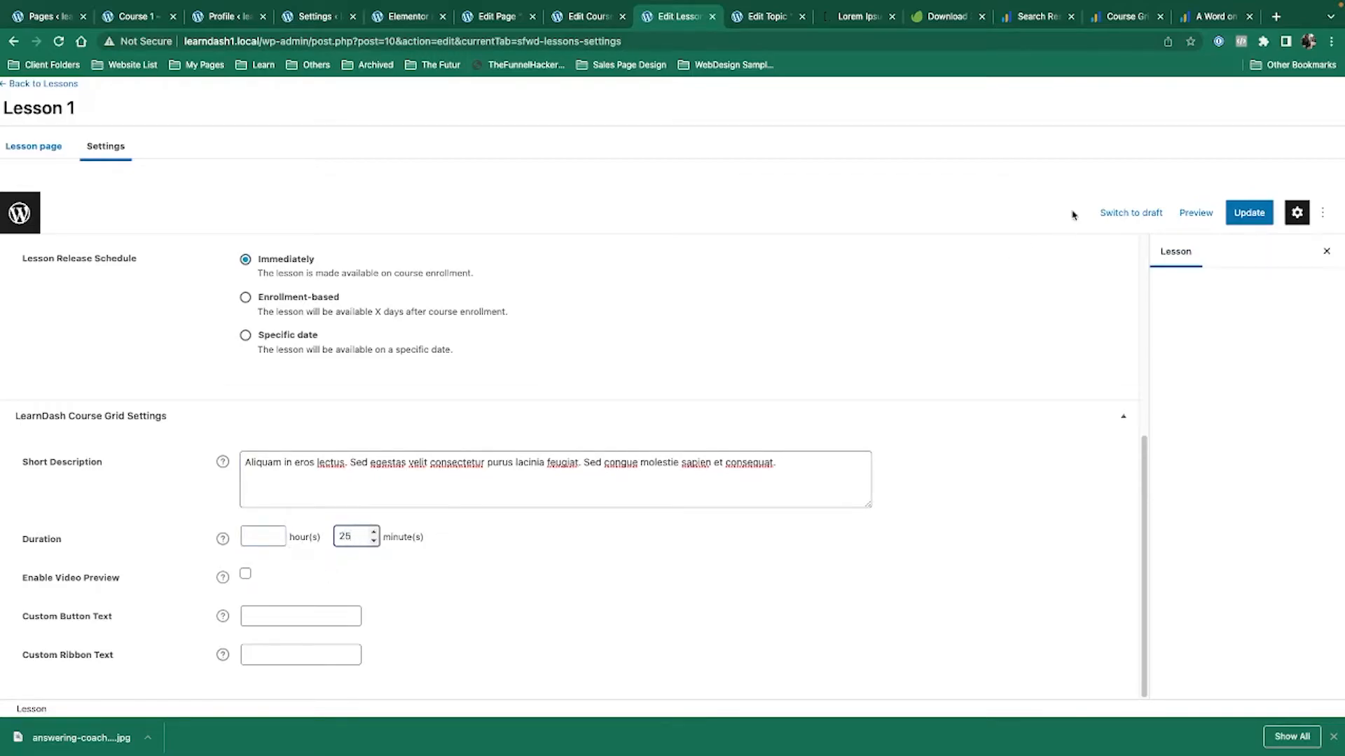
pyautogui.click(1266, 213)
# Check the logged-out Course 1 page, then return to Course 1's settings in admin.
pyautogui.hotkey('ctrl', 'Left')
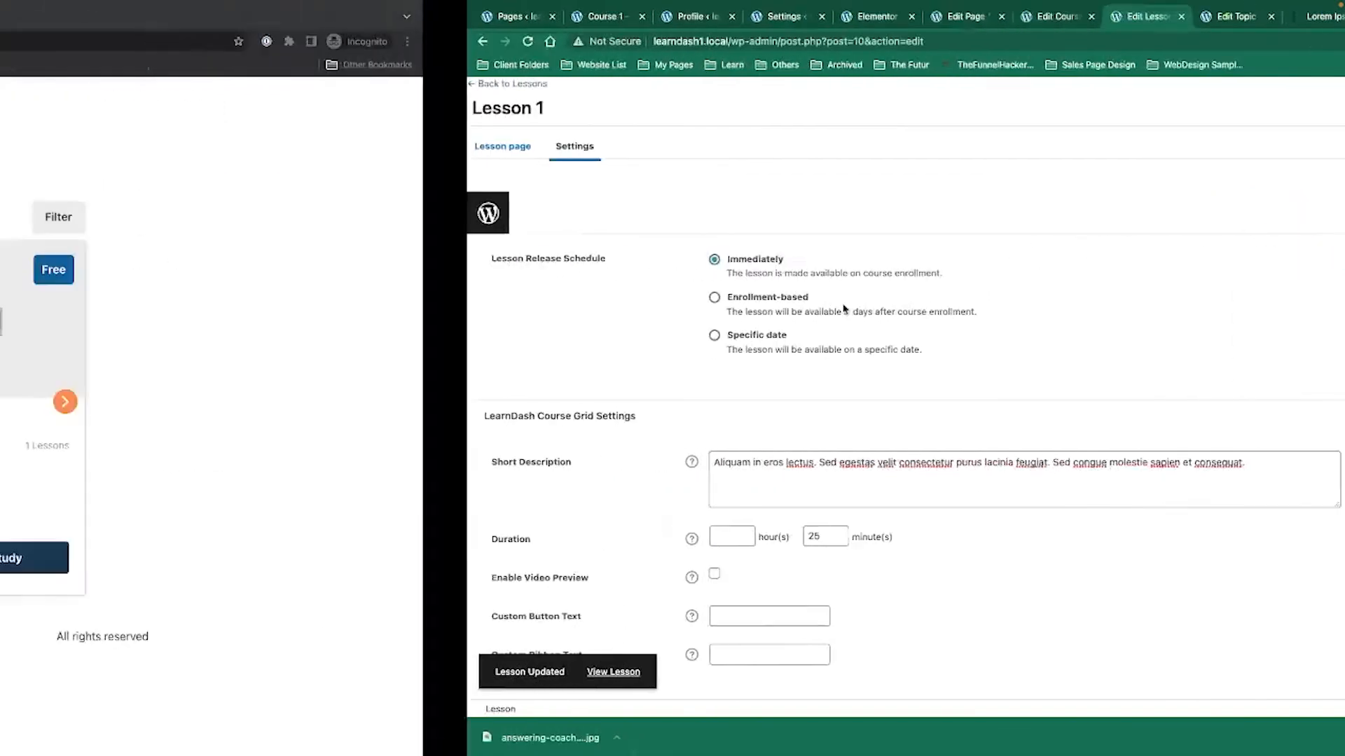
pyautogui.click(440, 323)
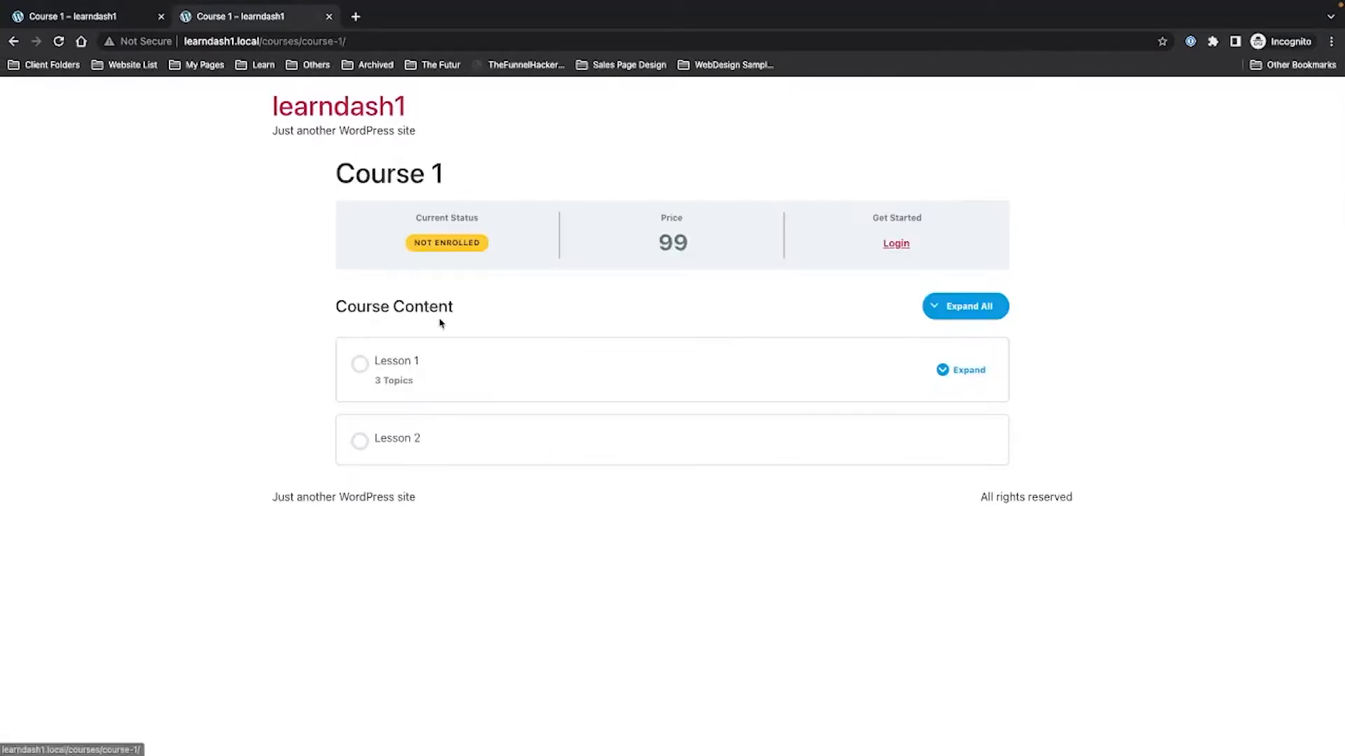
pyautogui.click(59, 42)
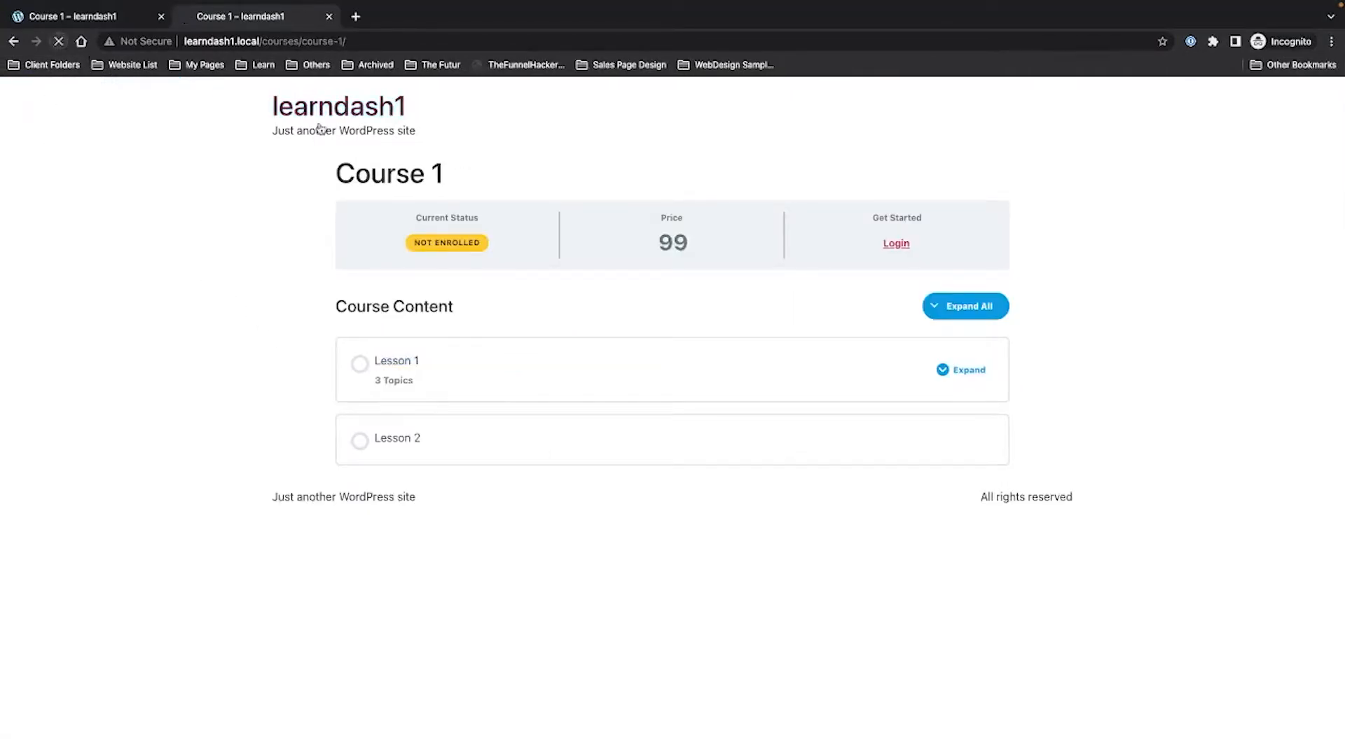
pyautogui.hotkey('ctrl', 'Right')
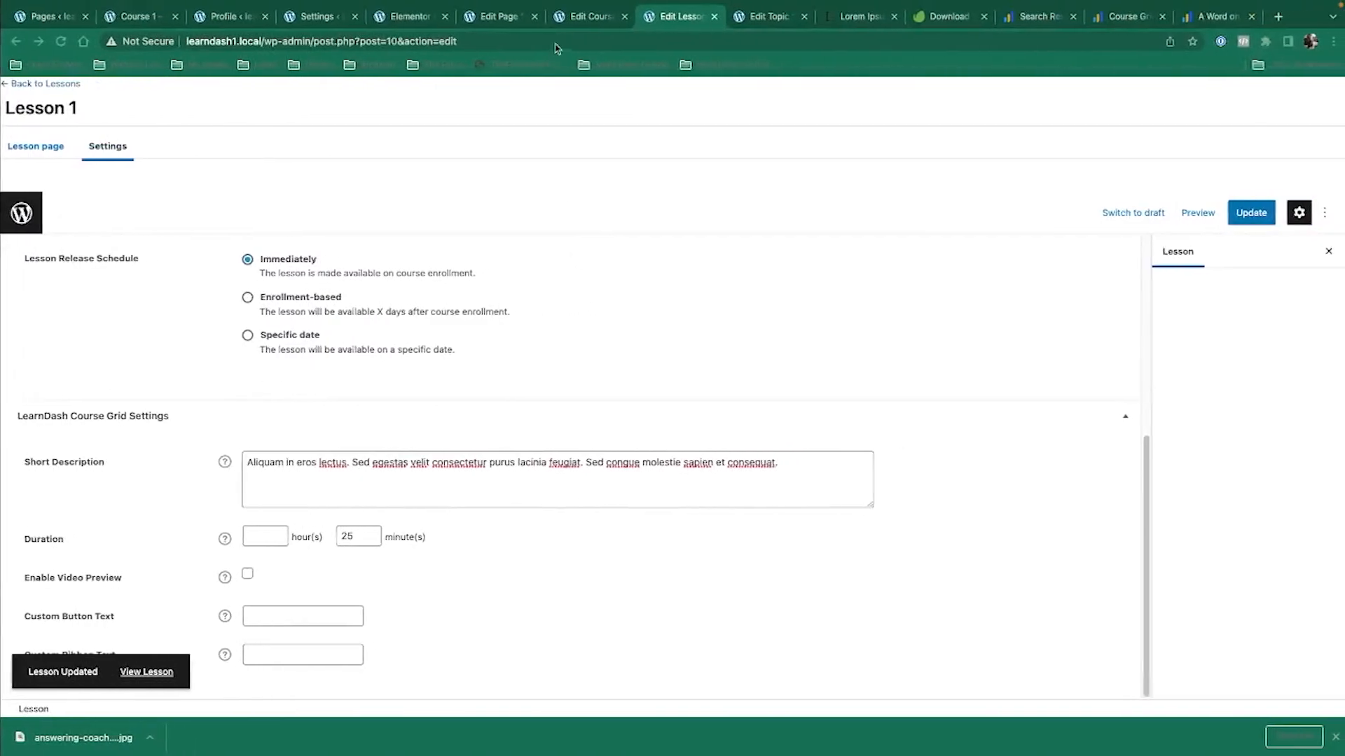
pyautogui.click(569, 18)
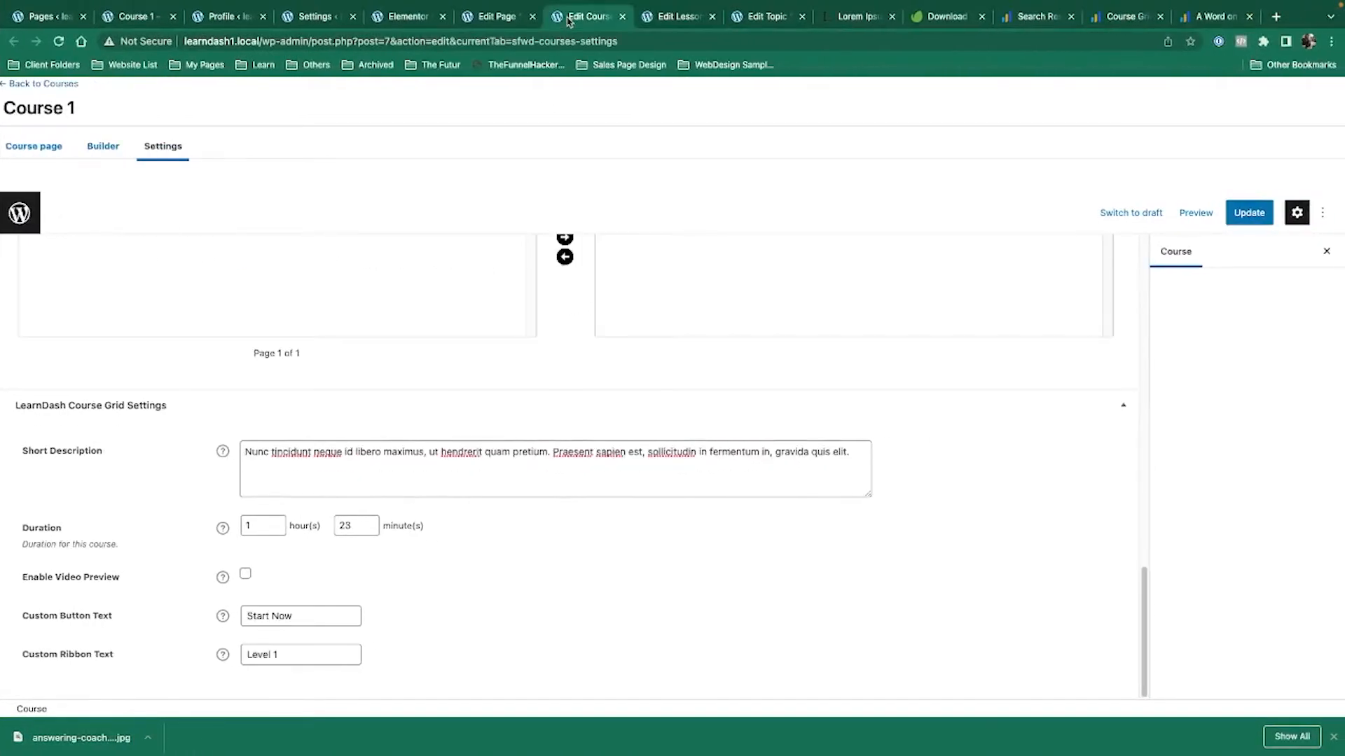
# Insert a LearnDash Lesson List block below the All Courses course grid.
pyautogui.click(484, 21)
pyautogui.scroll(-5, 590, 321)
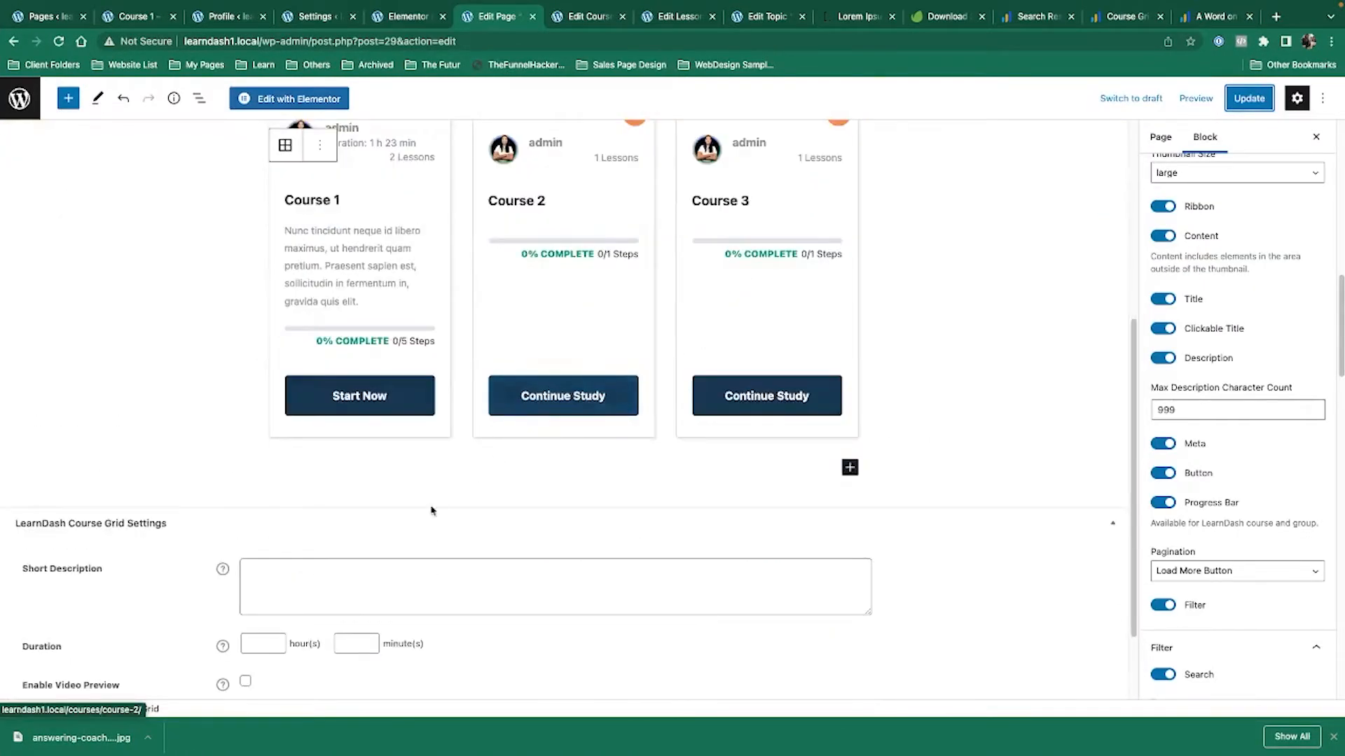
pyautogui.click(399, 471)
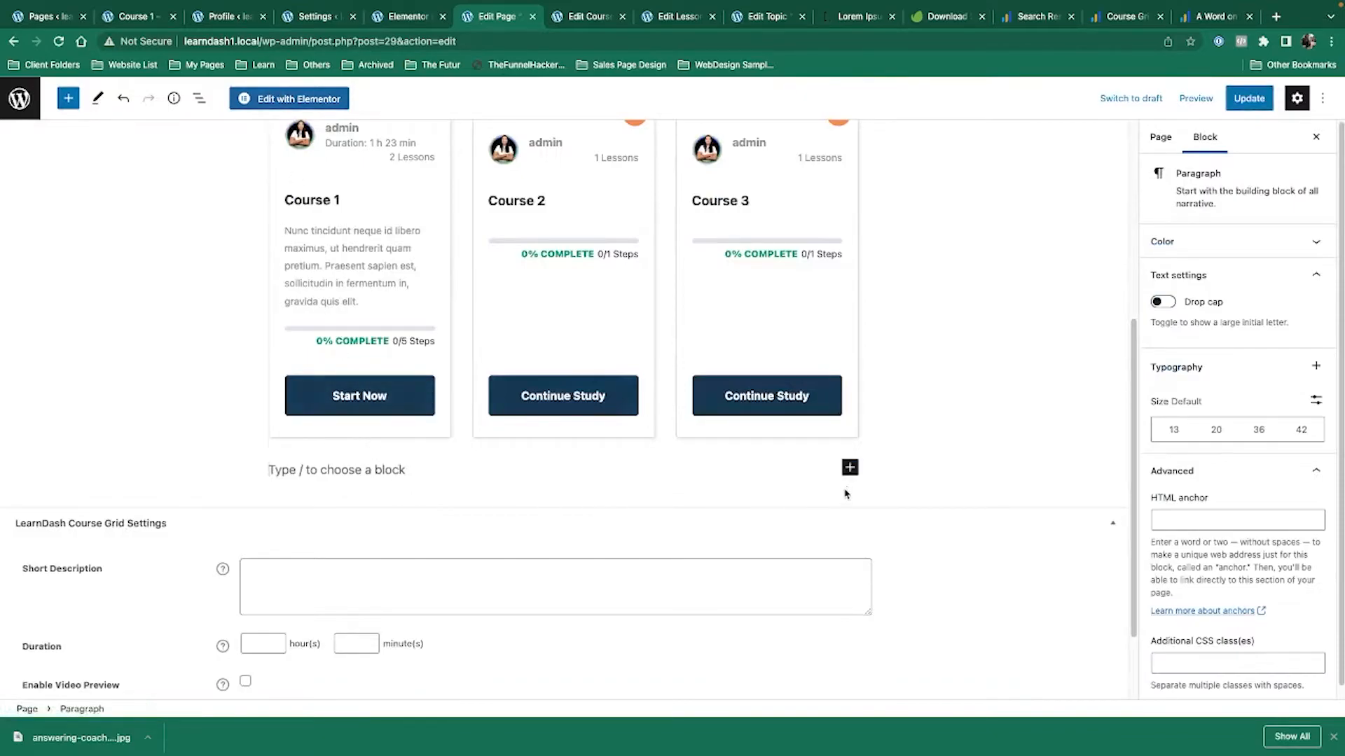
pyautogui.click(848, 467)
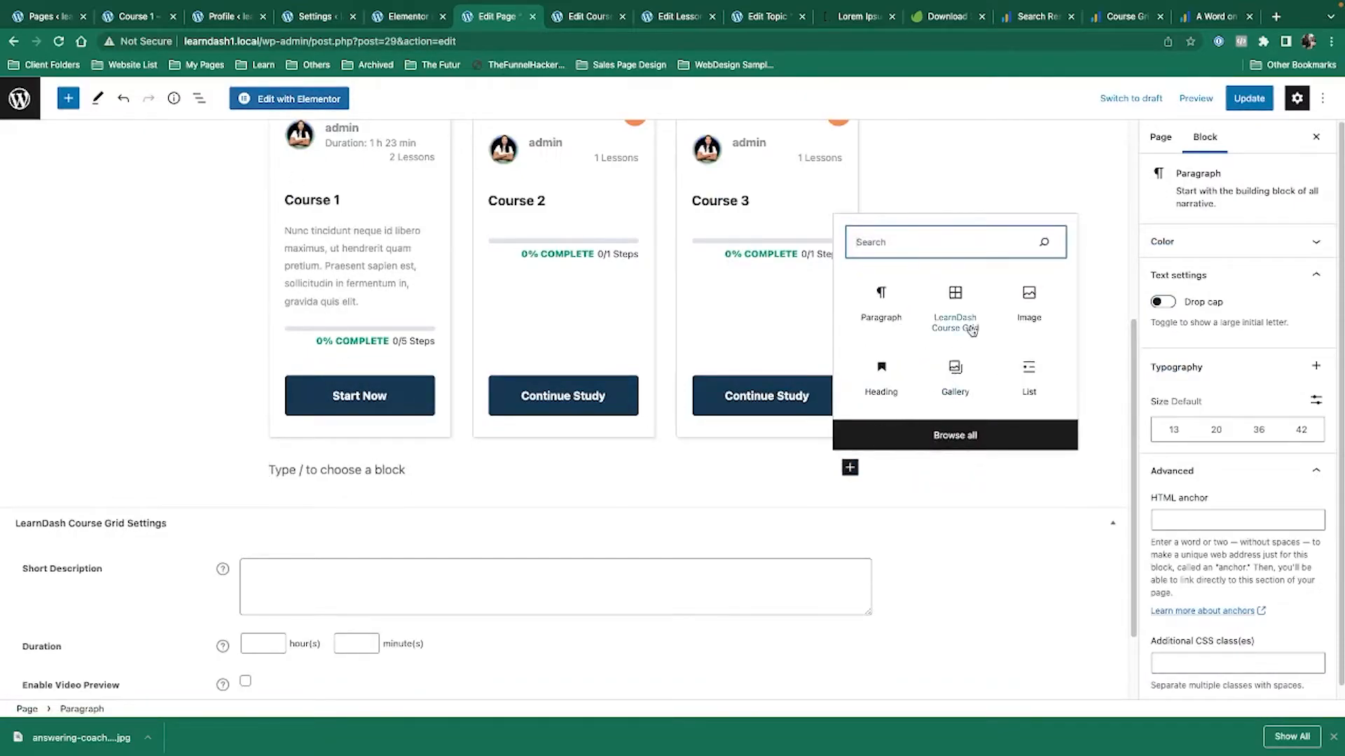
pyautogui.write('less')
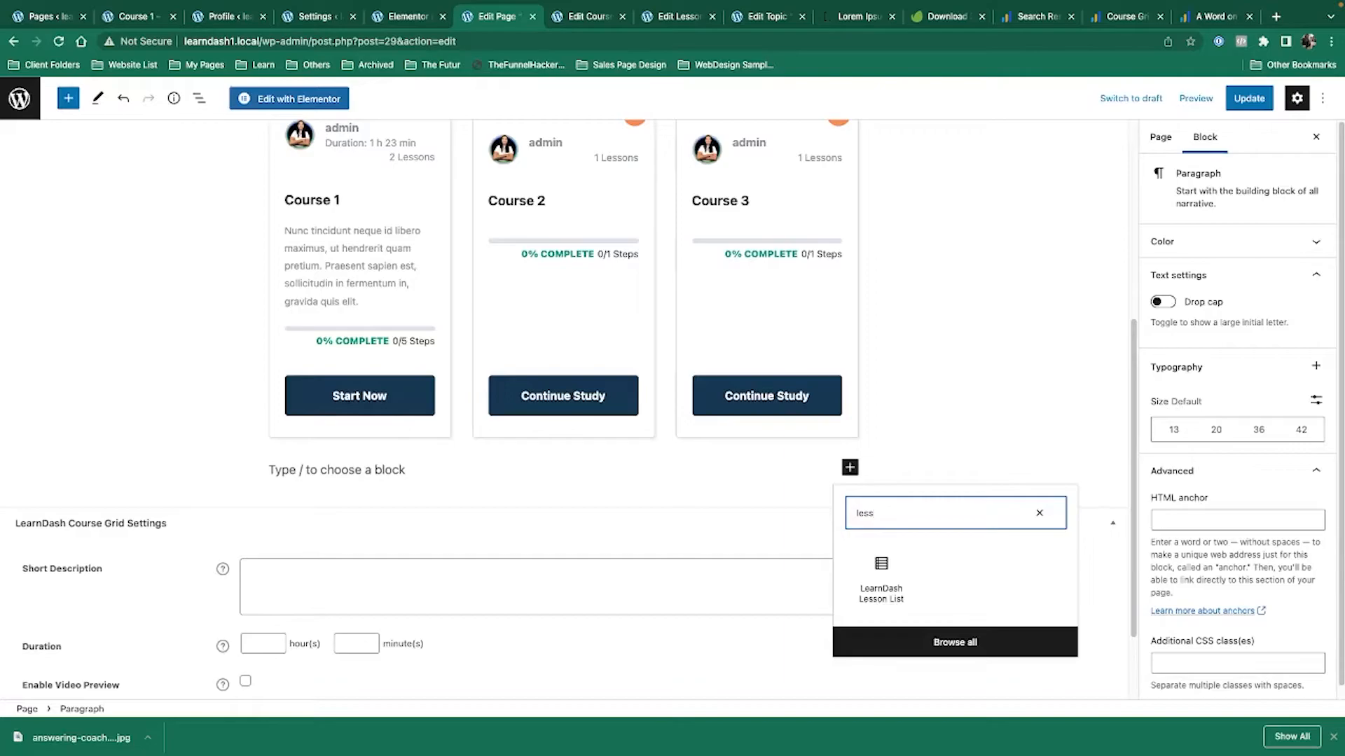
pyautogui.click(881, 580)
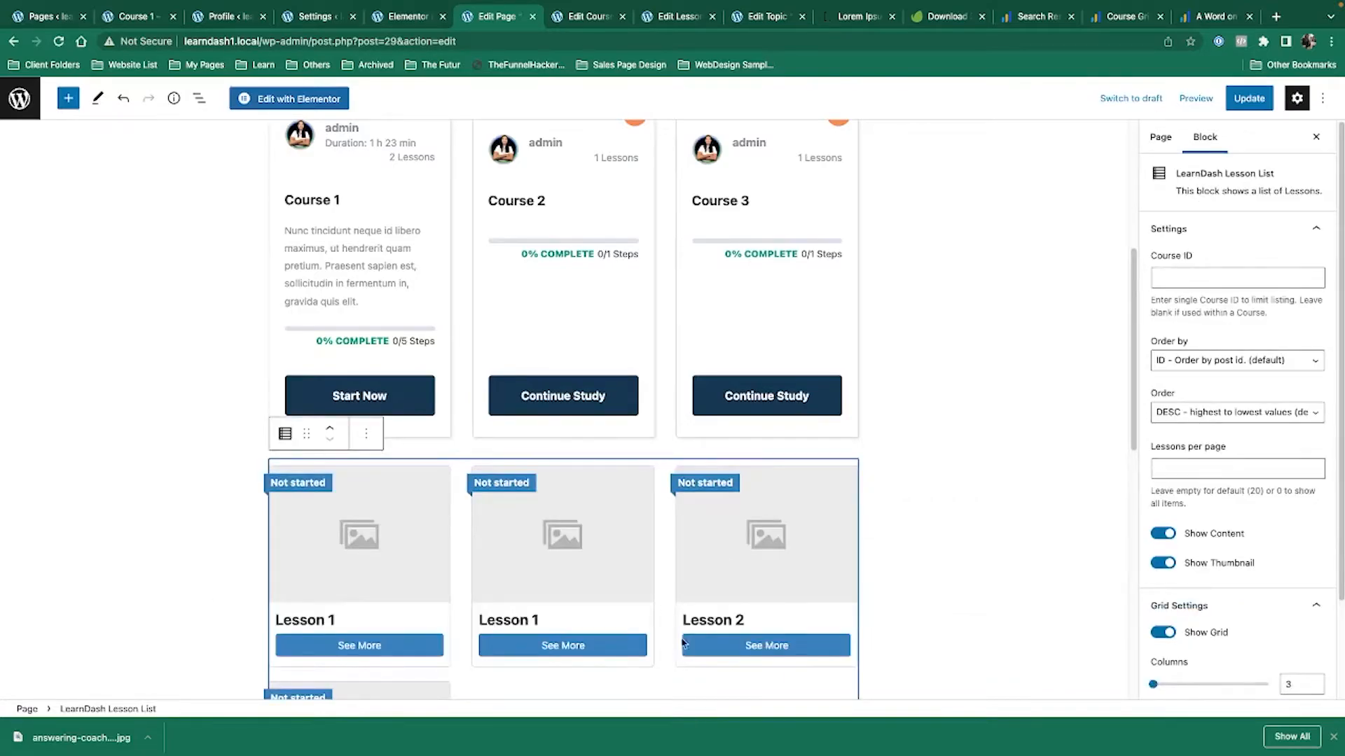
pyautogui.scroll(-6, 867, 570)
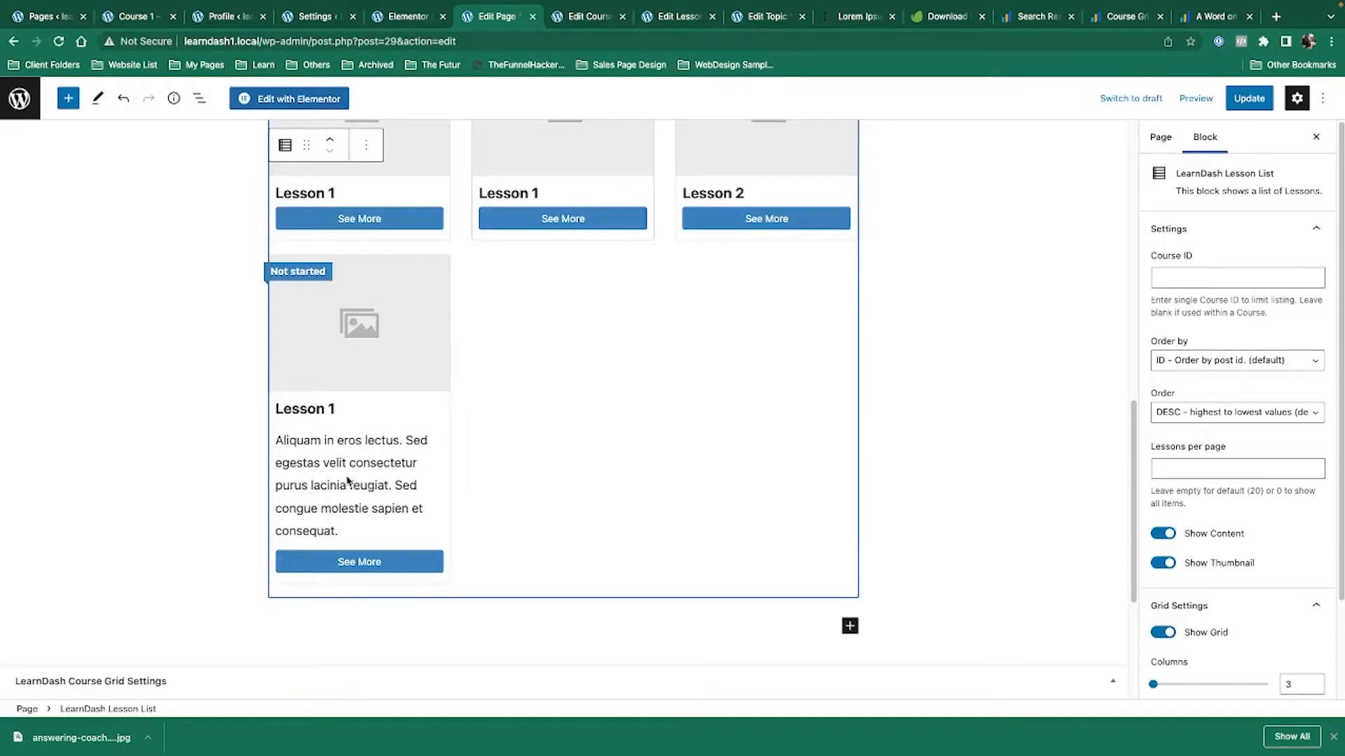
# Remove the Lesson List block, update the All Courses page, and return to Lesson 1's settings.
pyautogui.click(668, 16)
pyautogui.click(490, 17)
pyautogui.scroll(3, 795, 502)
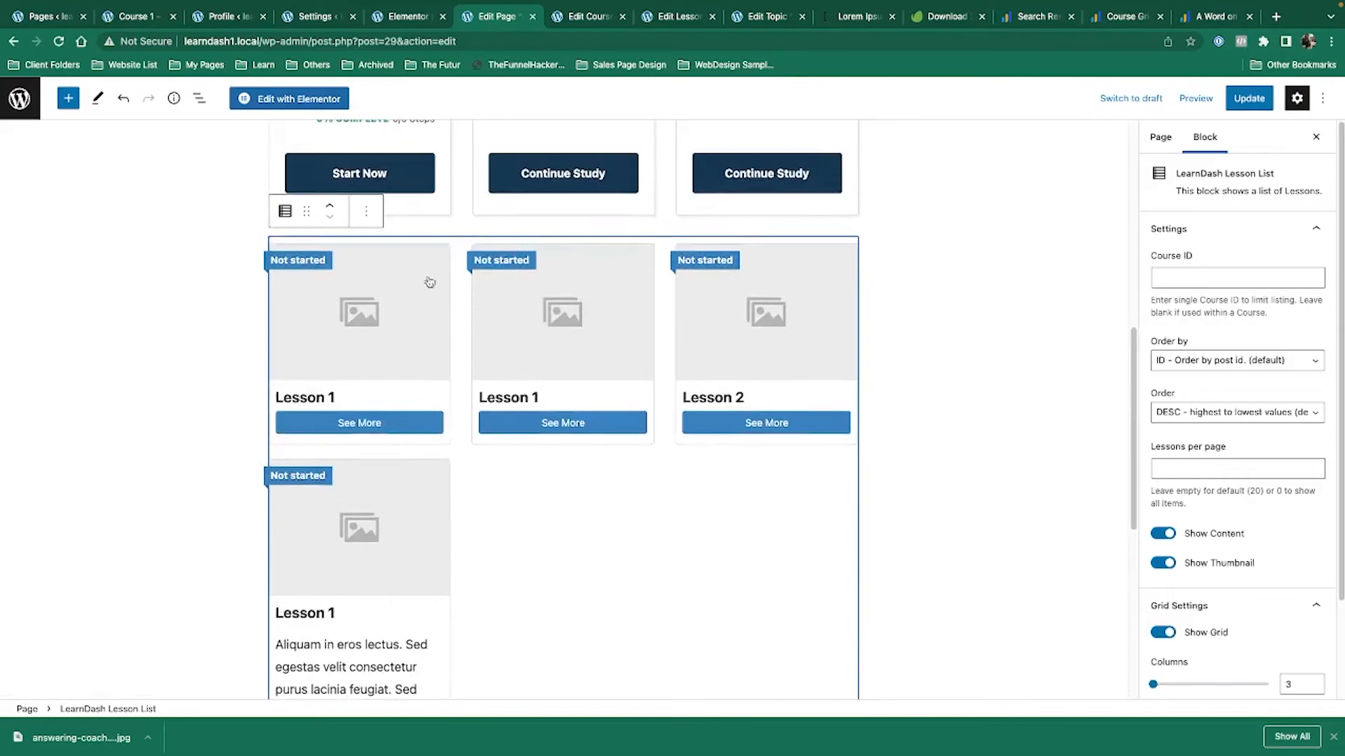
pyautogui.click(371, 220)
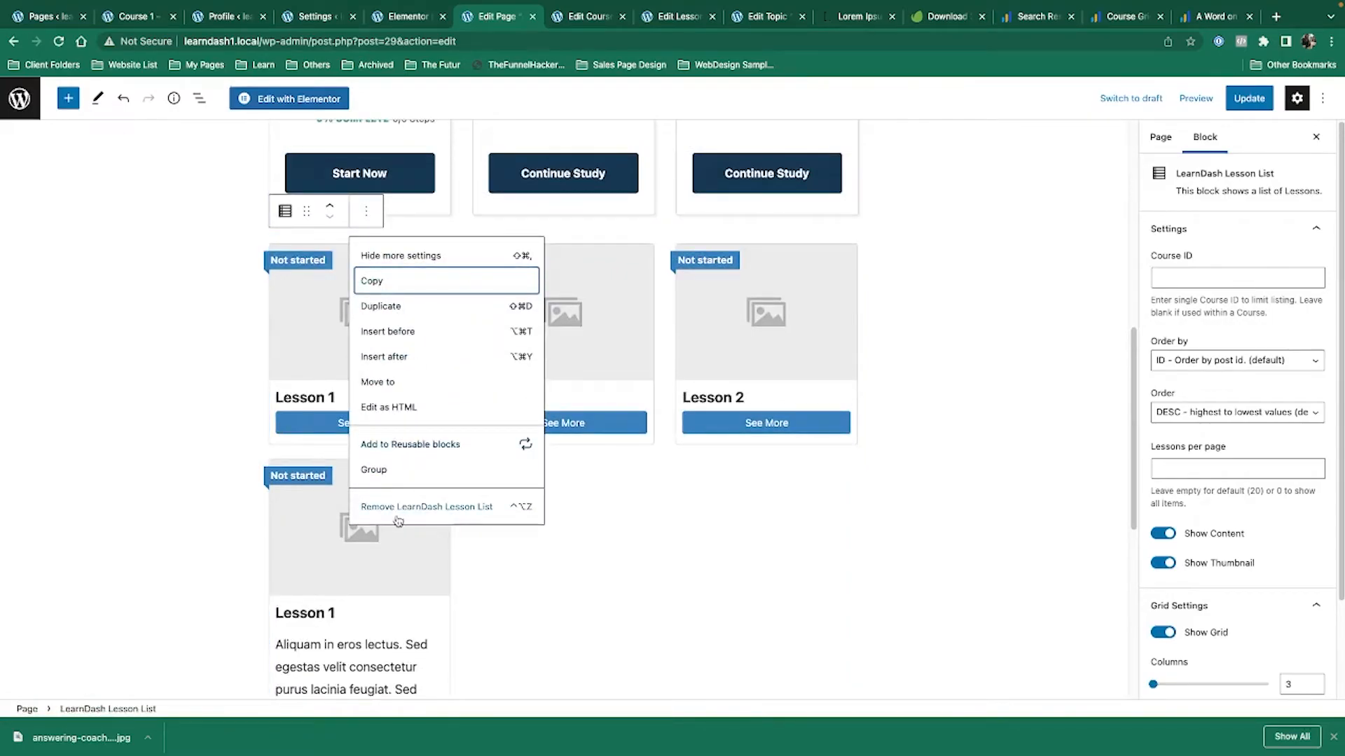
pyautogui.click(398, 507)
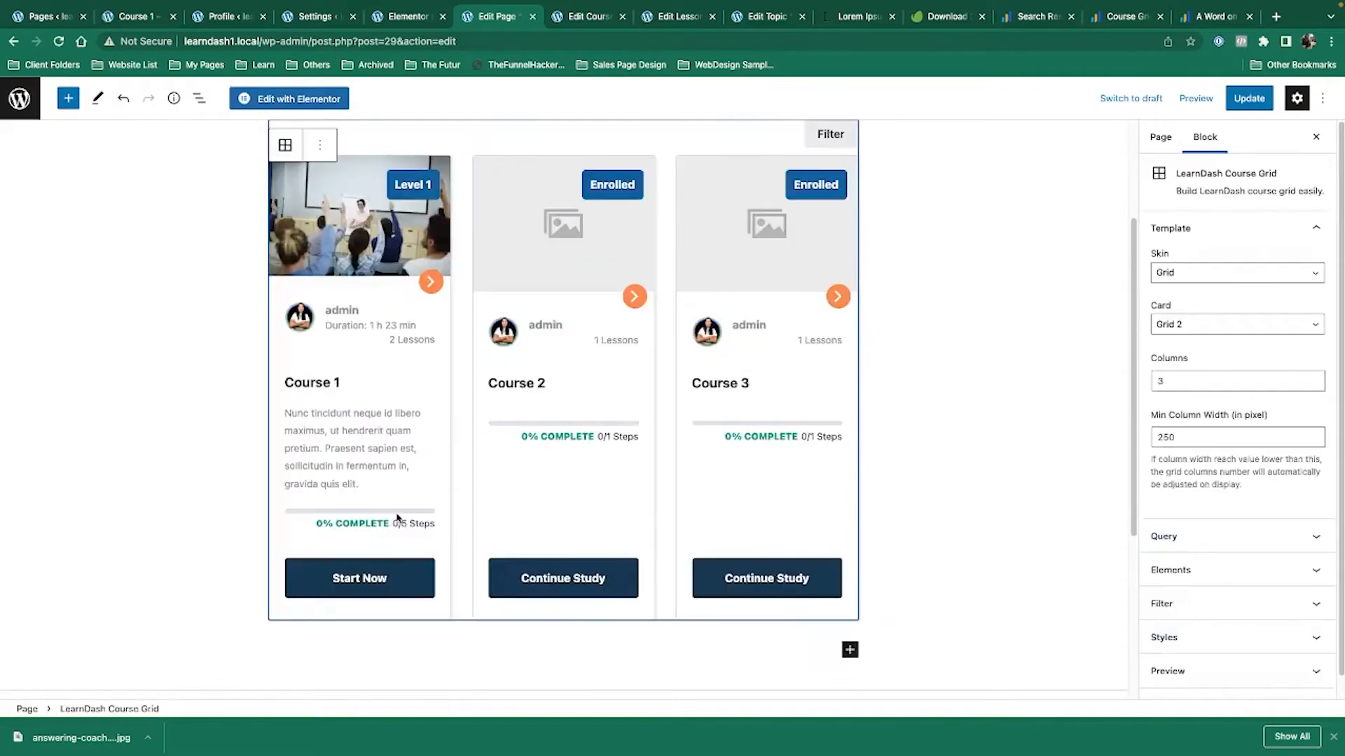
pyautogui.click(1248, 98)
pyautogui.click(678, 16)
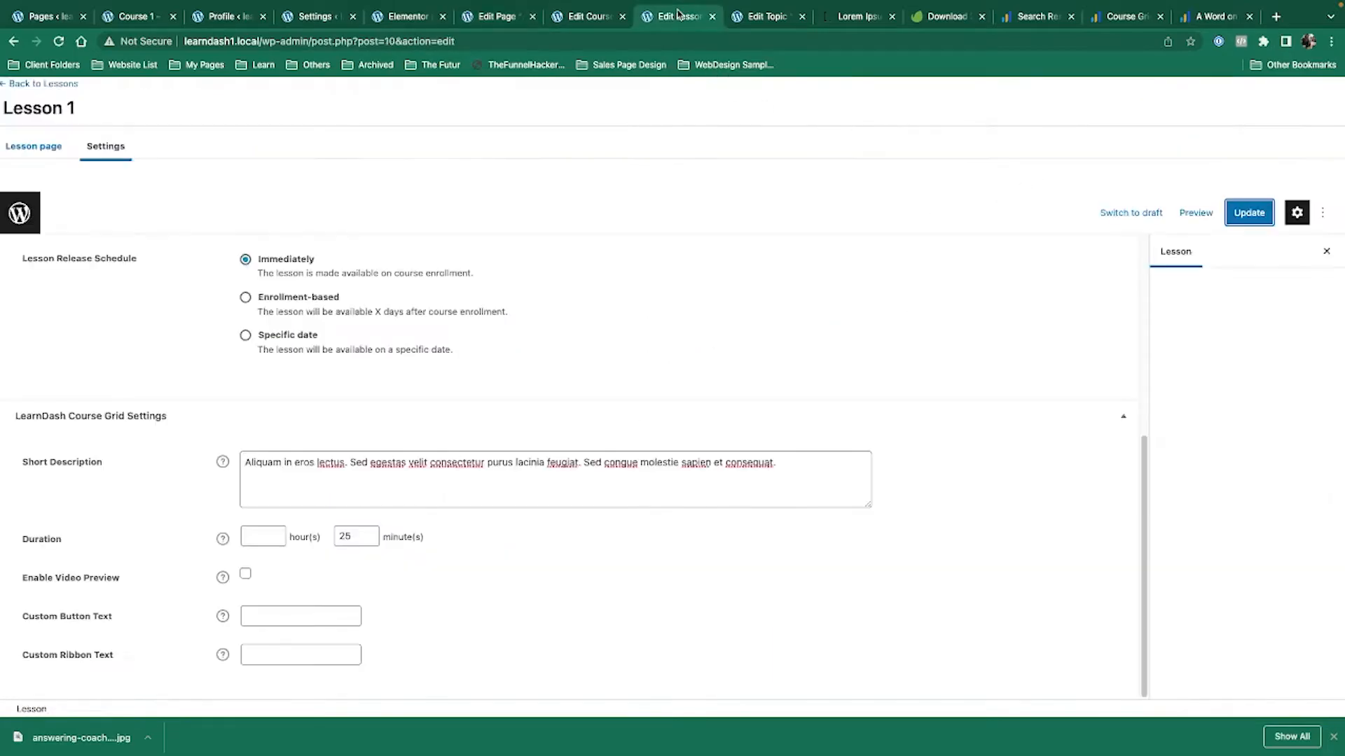
# Delete Lesson 1's Lorem Ipsum short description and the 25 in duration minutes, then update.
pyautogui.click(331, 473)
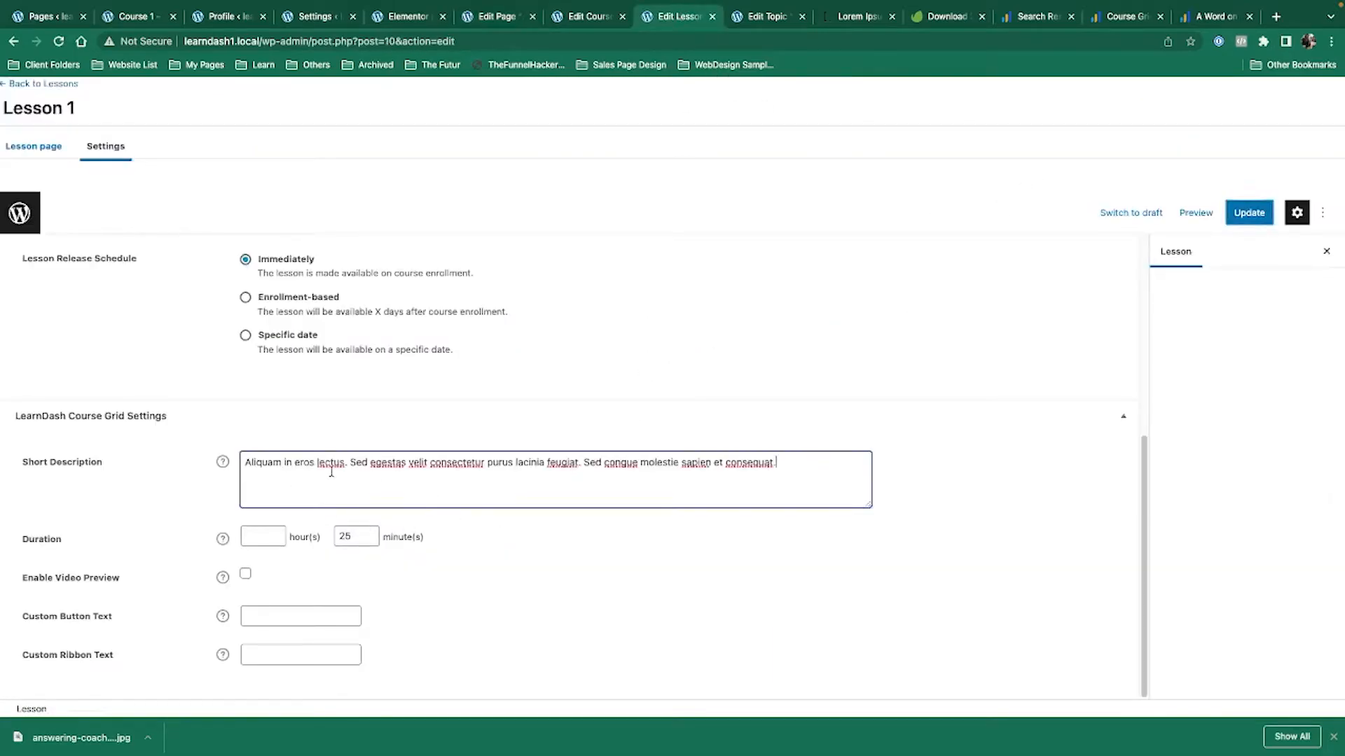
pyautogui.hotkey('ctrl', 'a')
pyautogui.press('BackSpace')
pyautogui.doubleClick(343, 536)
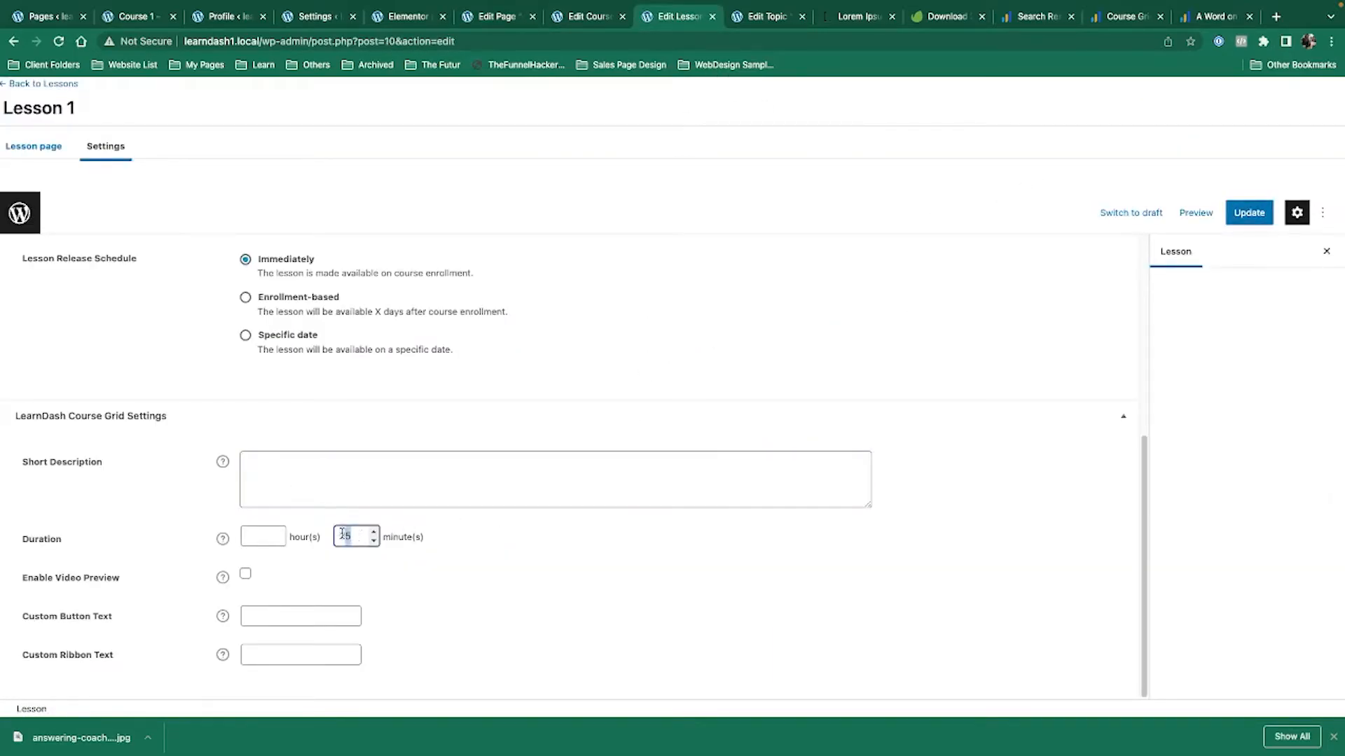
pyautogui.press('BackSpace')
pyautogui.scroll(3, 341, 536)
pyautogui.click(1251, 221)
pyautogui.scroll(-3, 891, 434)
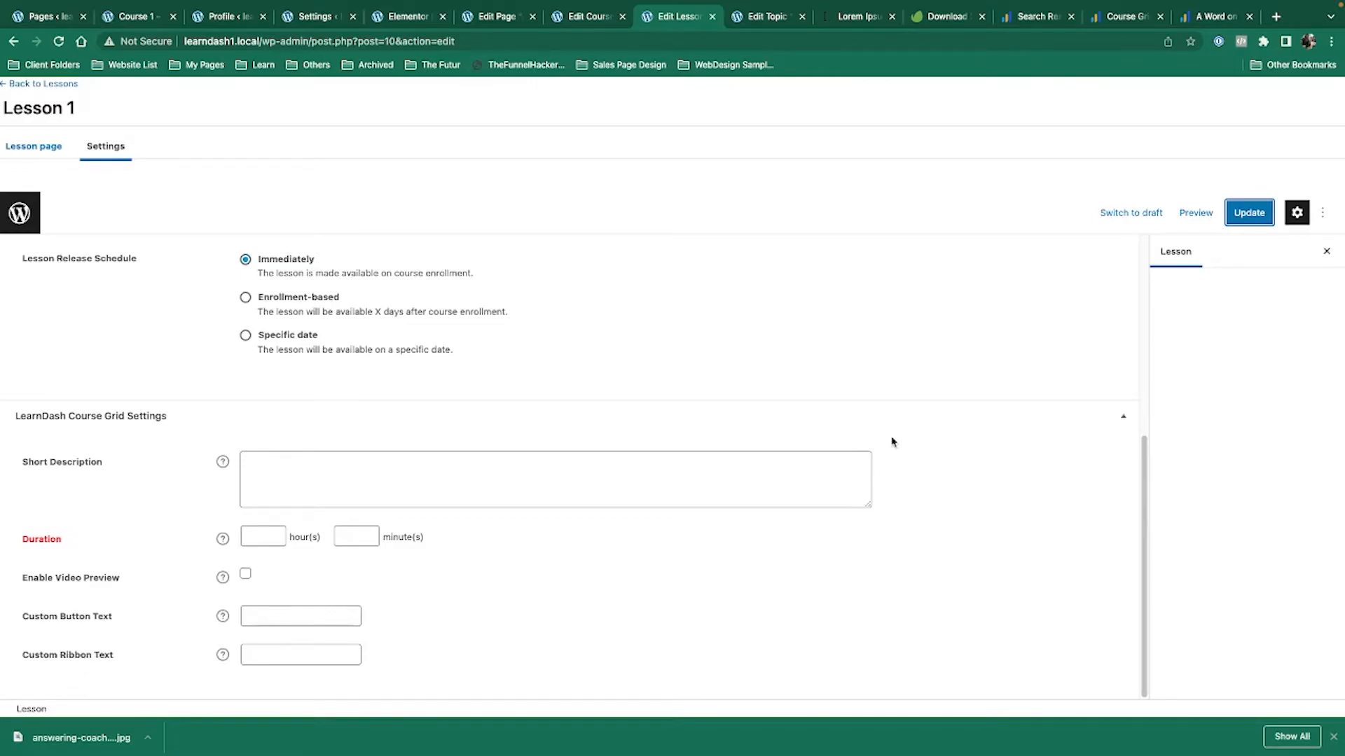
pyautogui.scroll(5, 882, 434)
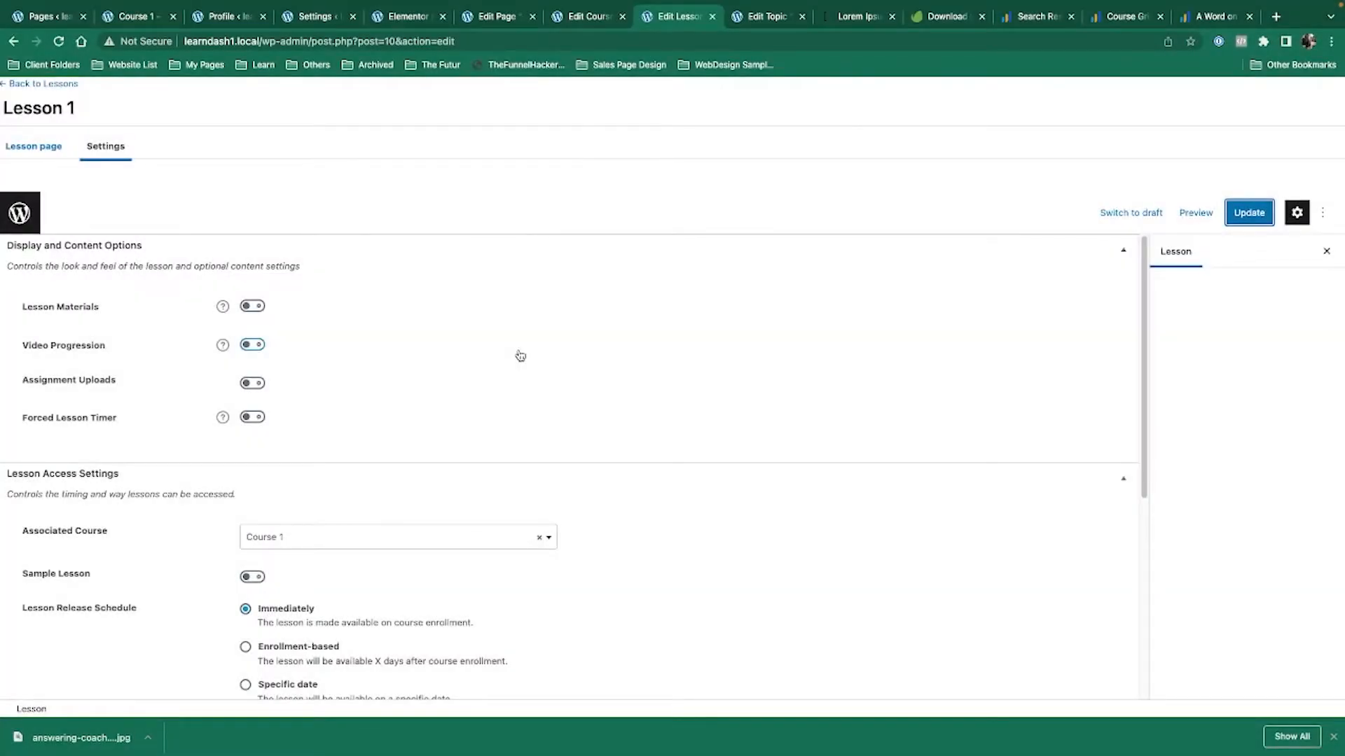
# Turn on Lesson 1's Forced Lesson Timer, read its help text, and select the setting's label.
pyautogui.click(252, 418)
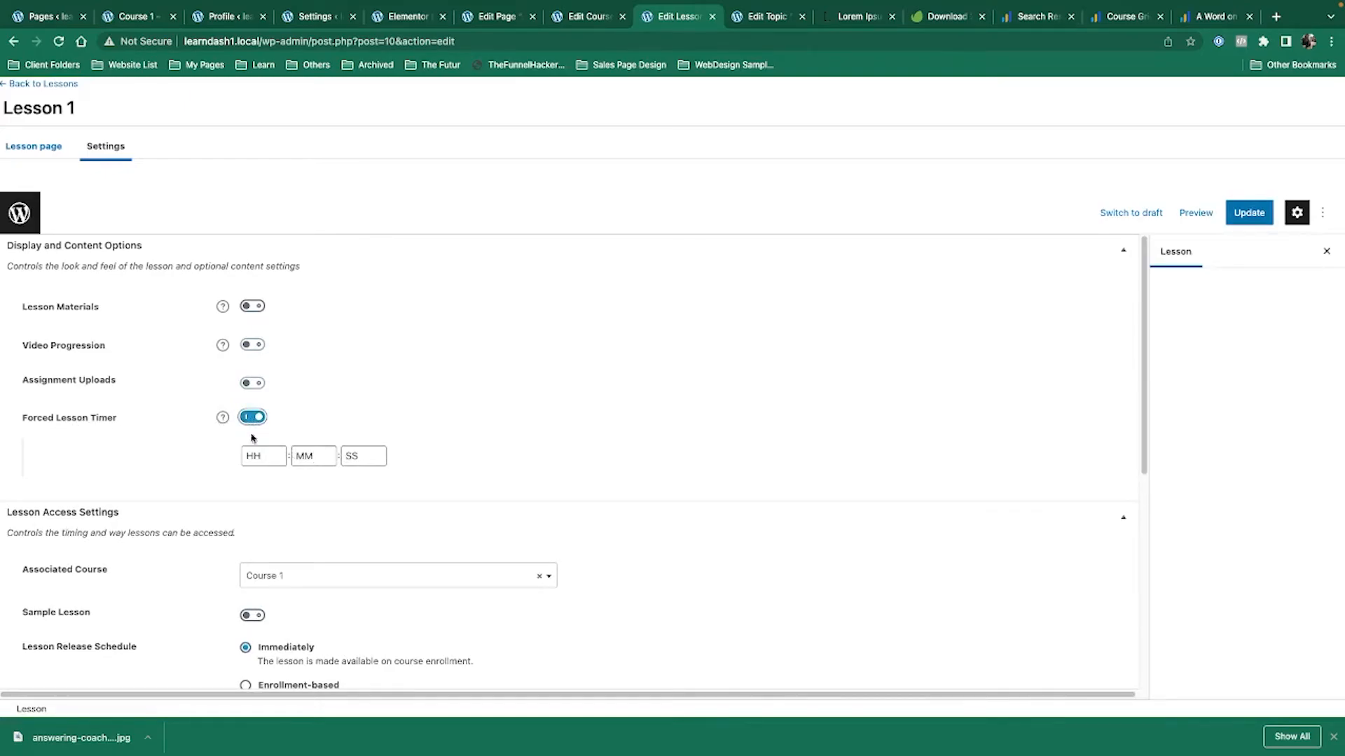
pyautogui.click(222, 420)
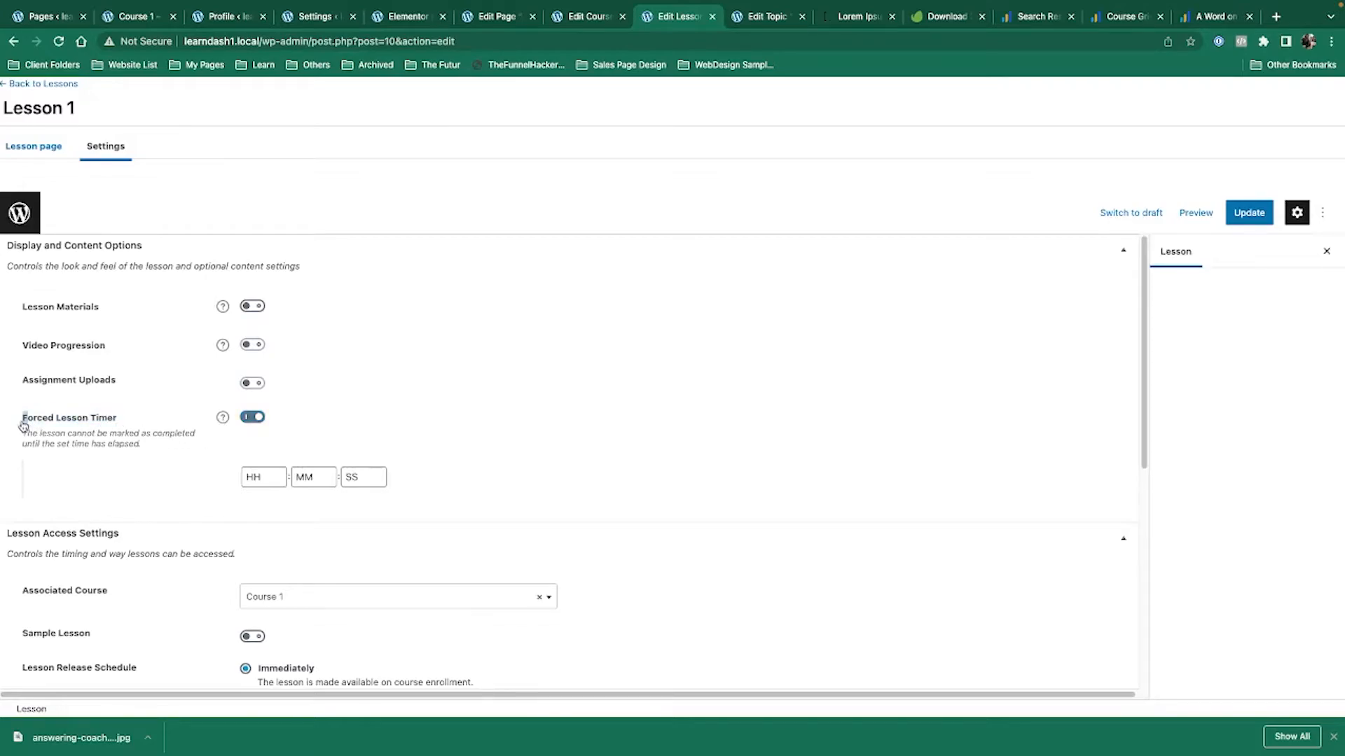
pyautogui.click(53, 419)
pyautogui.moveTo(140, 421); pyautogui.dragTo(20, 421)
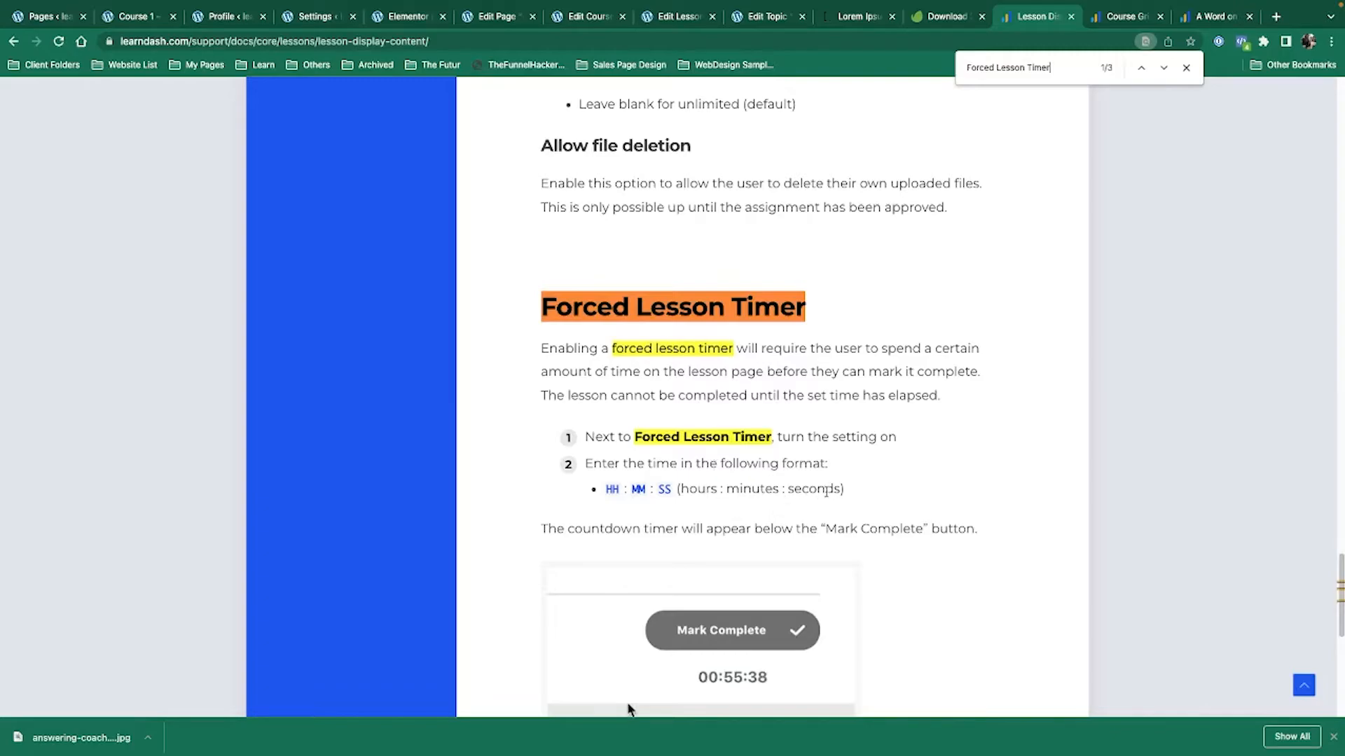
# Read the Forced Lesson Timer documentation, then return to Lesson 1's settings editor.
pyautogui.scroll(-1, 948, 509)
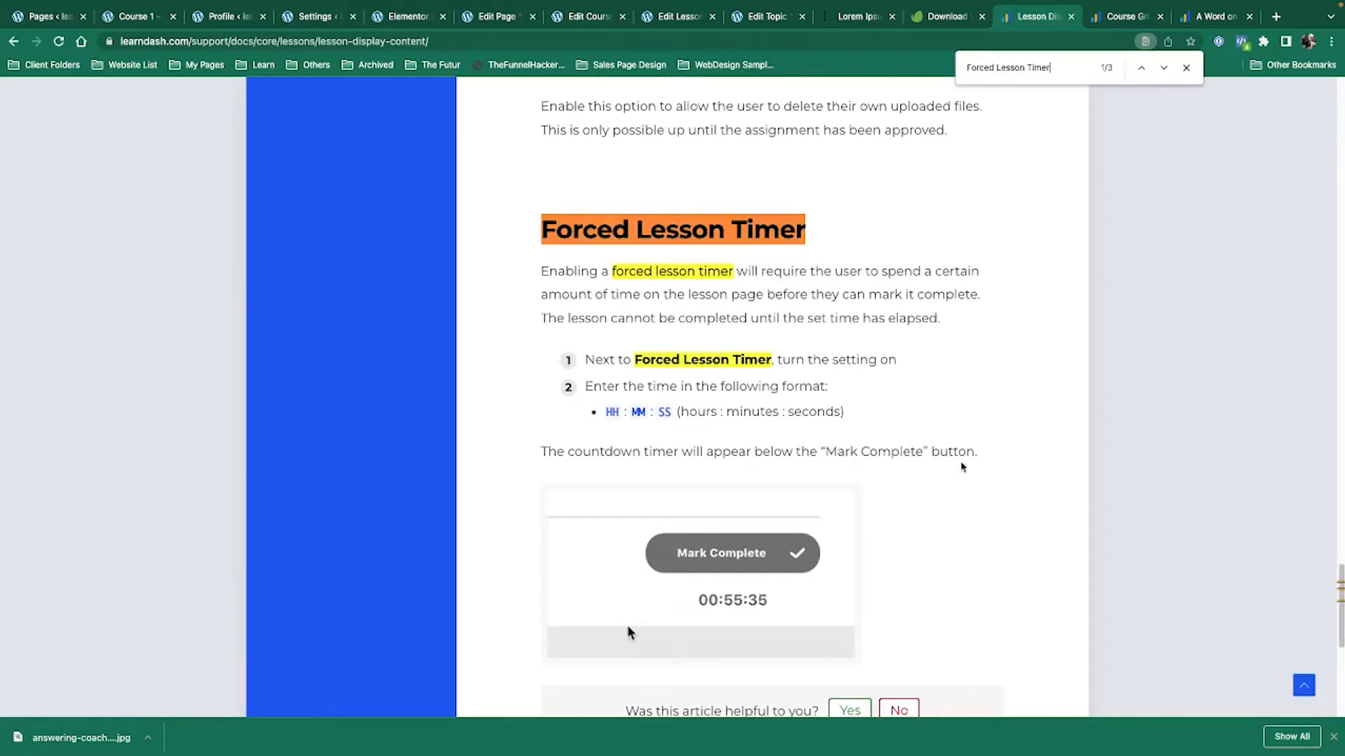
pyautogui.scroll(-1, 910, 532)
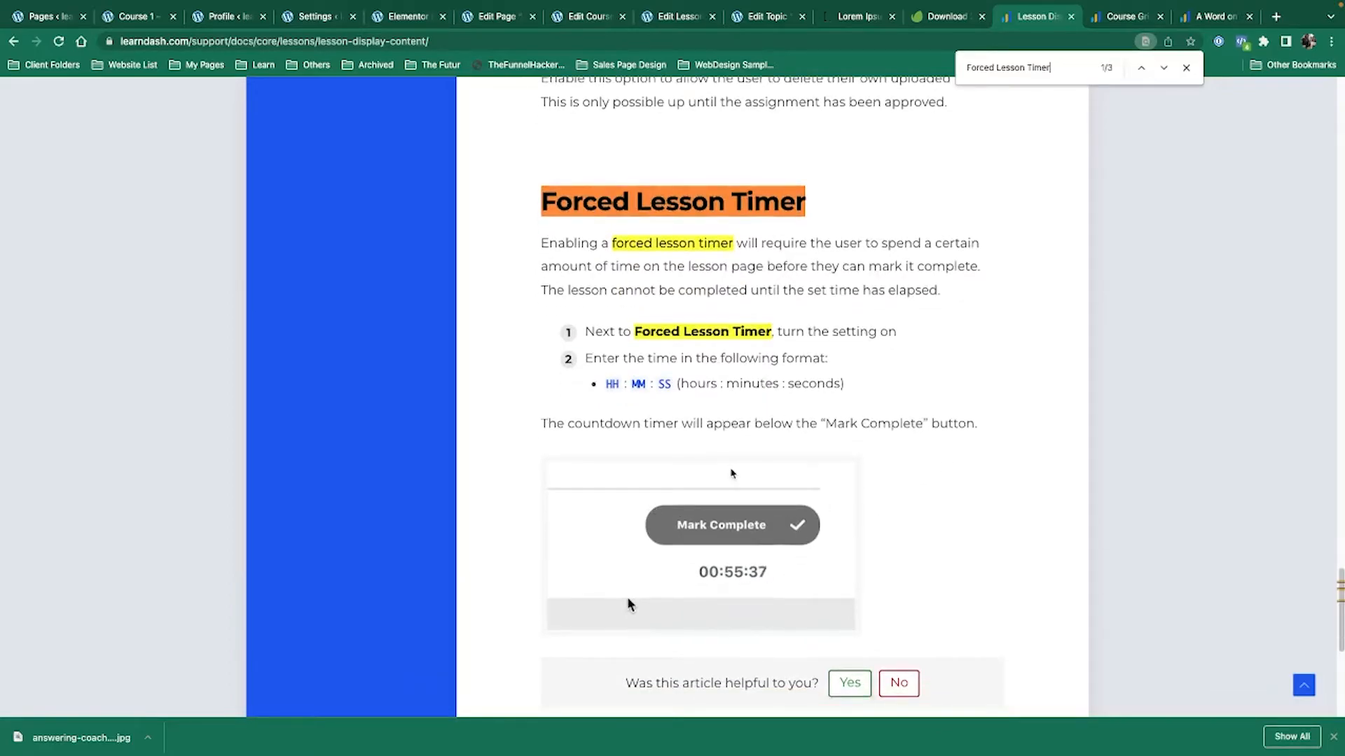
pyautogui.press('Escape')
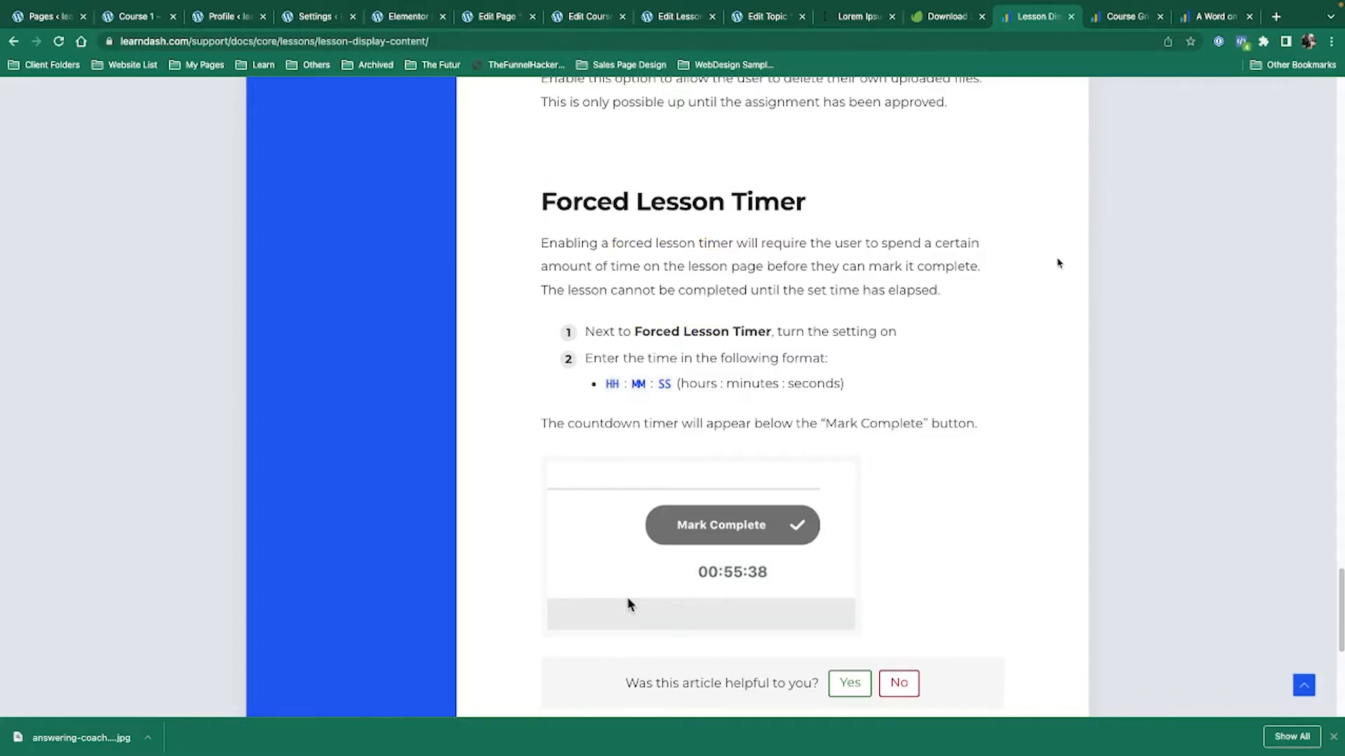
pyautogui.click(677, 16)
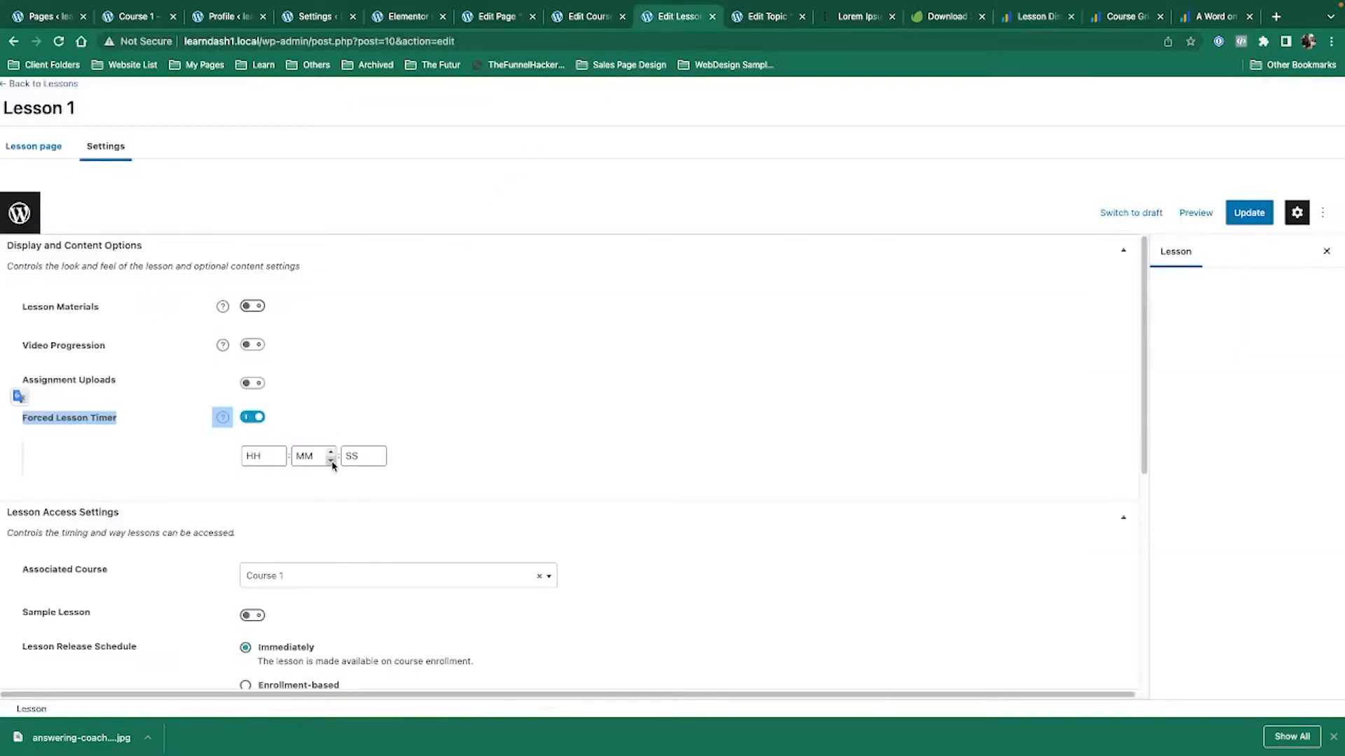
# Enter 05 in the forced timer's seconds field, update Lesson 1, and view the lesson.
pyautogui.click(364, 453)
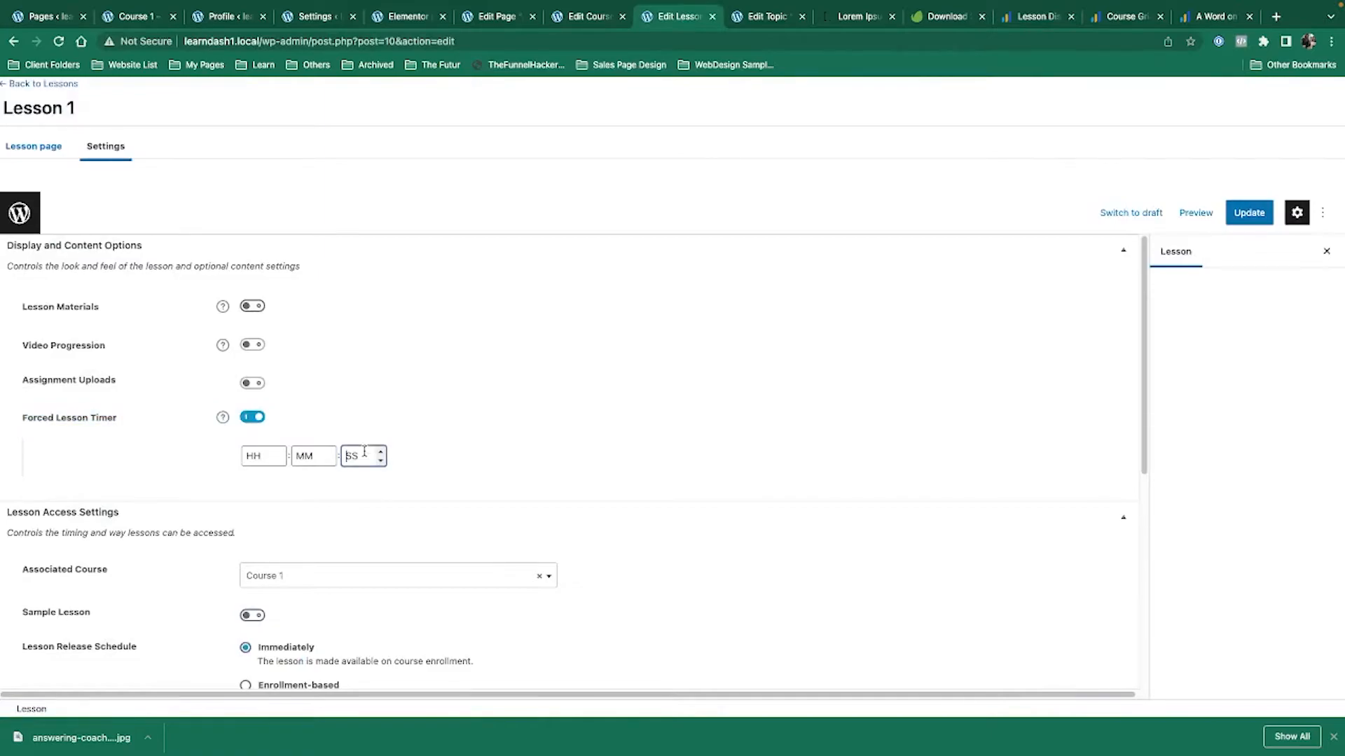
pyautogui.click(1249, 213)
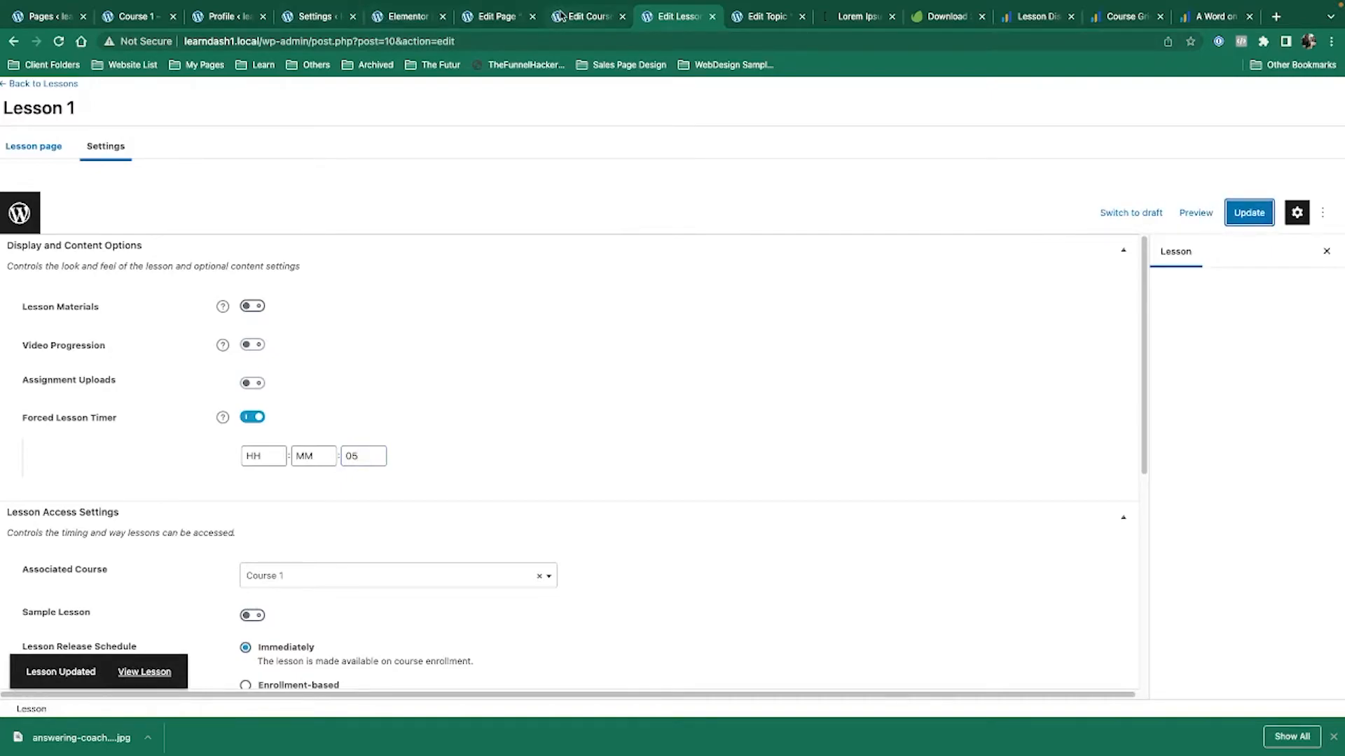
pyautogui.click(144, 674)
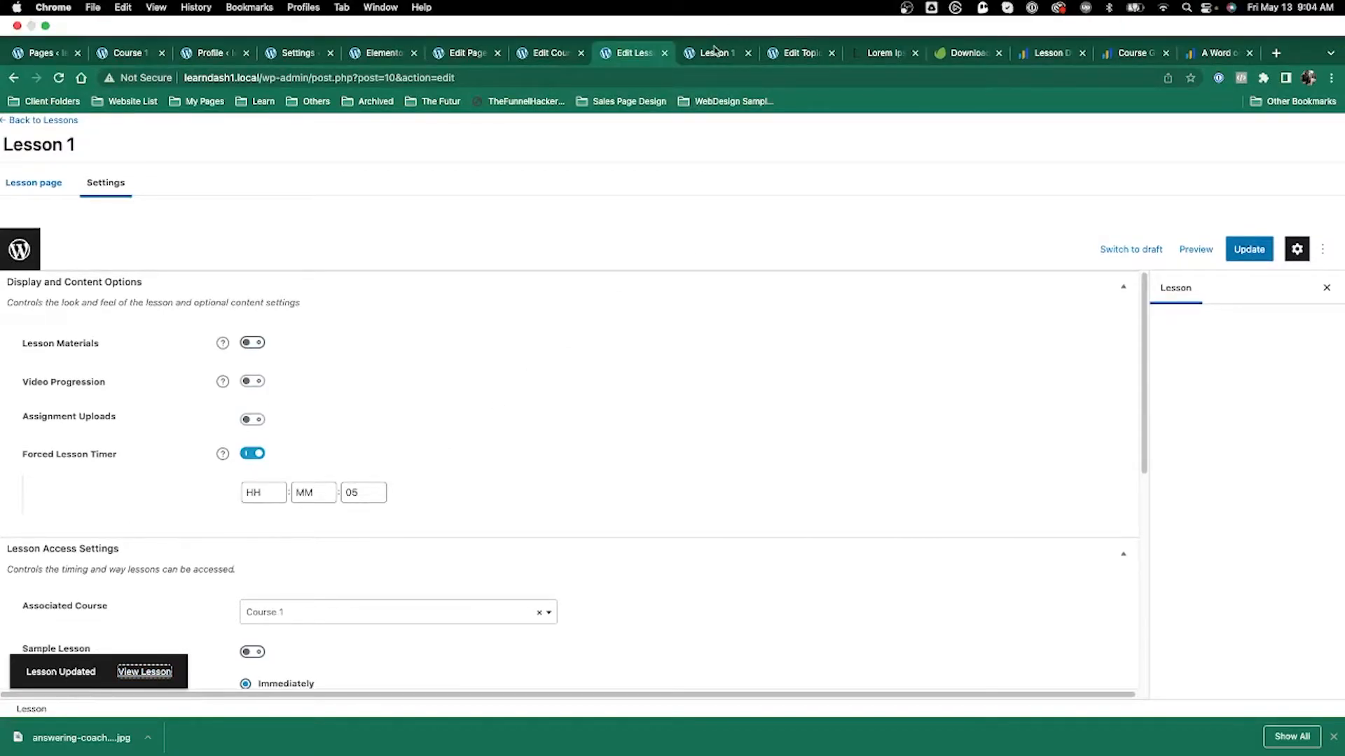
# Test the timer by marking Lesson 1 complete on the front-end page.
pyautogui.click(714, 51)
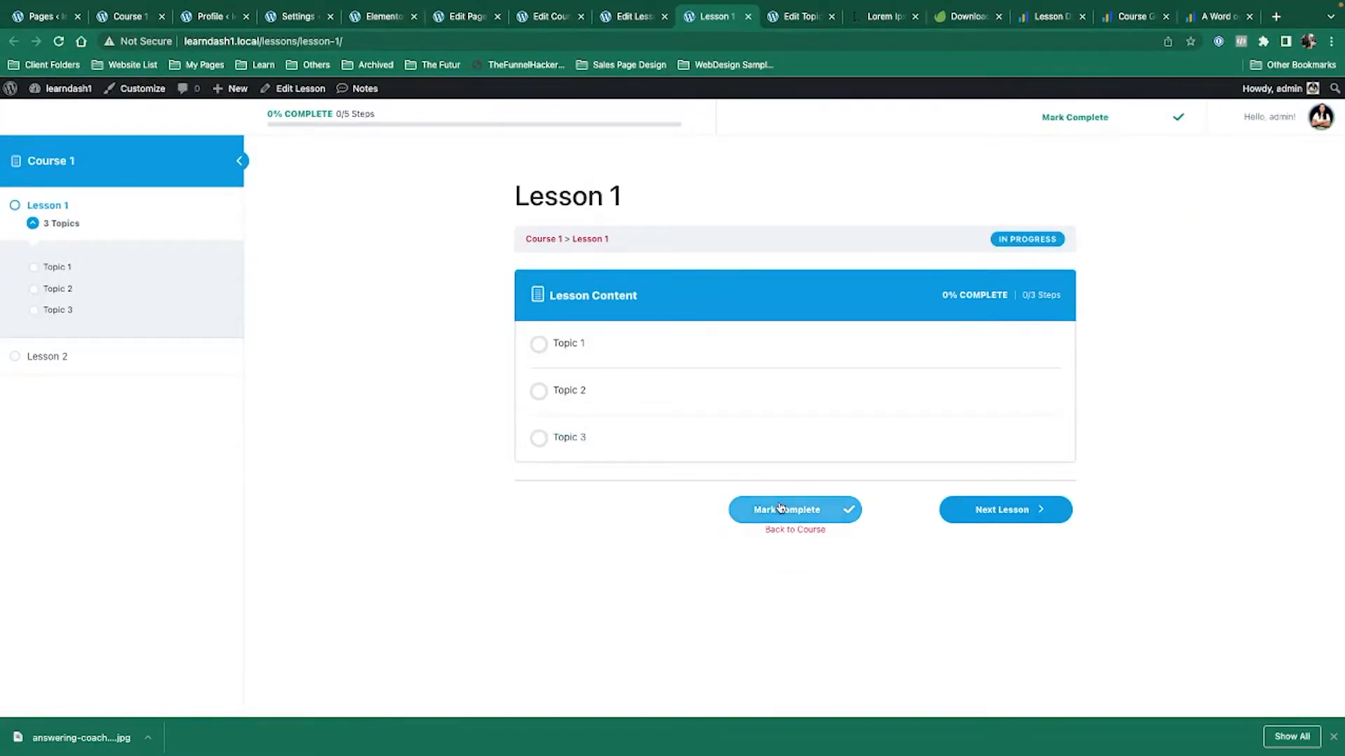
pyautogui.click(781, 508)
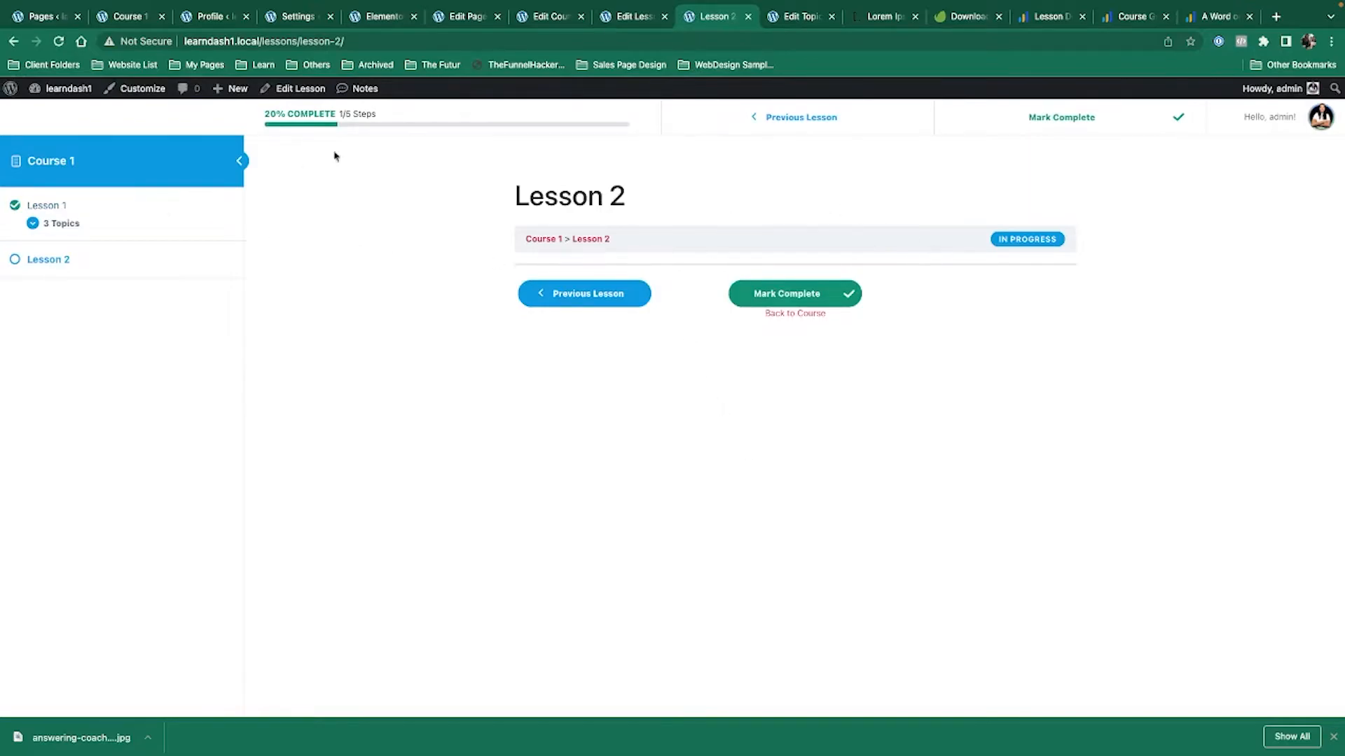
pyautogui.hotkey('alt', 'Left')
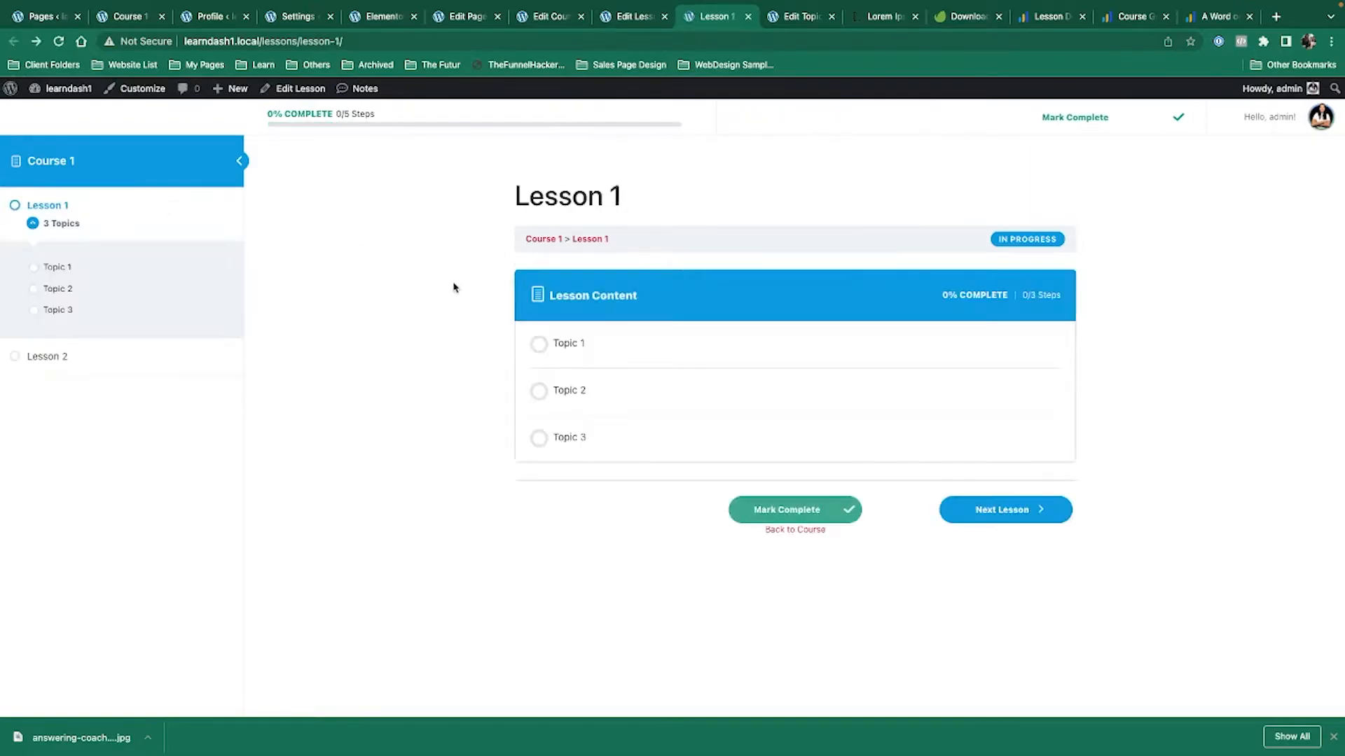
# Change the forced timer from 05 seconds to 5 hours, update, and reload the Lesson 1 page.
pyautogui.click(620, 16)
pyautogui.doubleClick(354, 452)
pyautogui.press('BackSpace')
pyautogui.click(253, 453)
pyautogui.write('5')
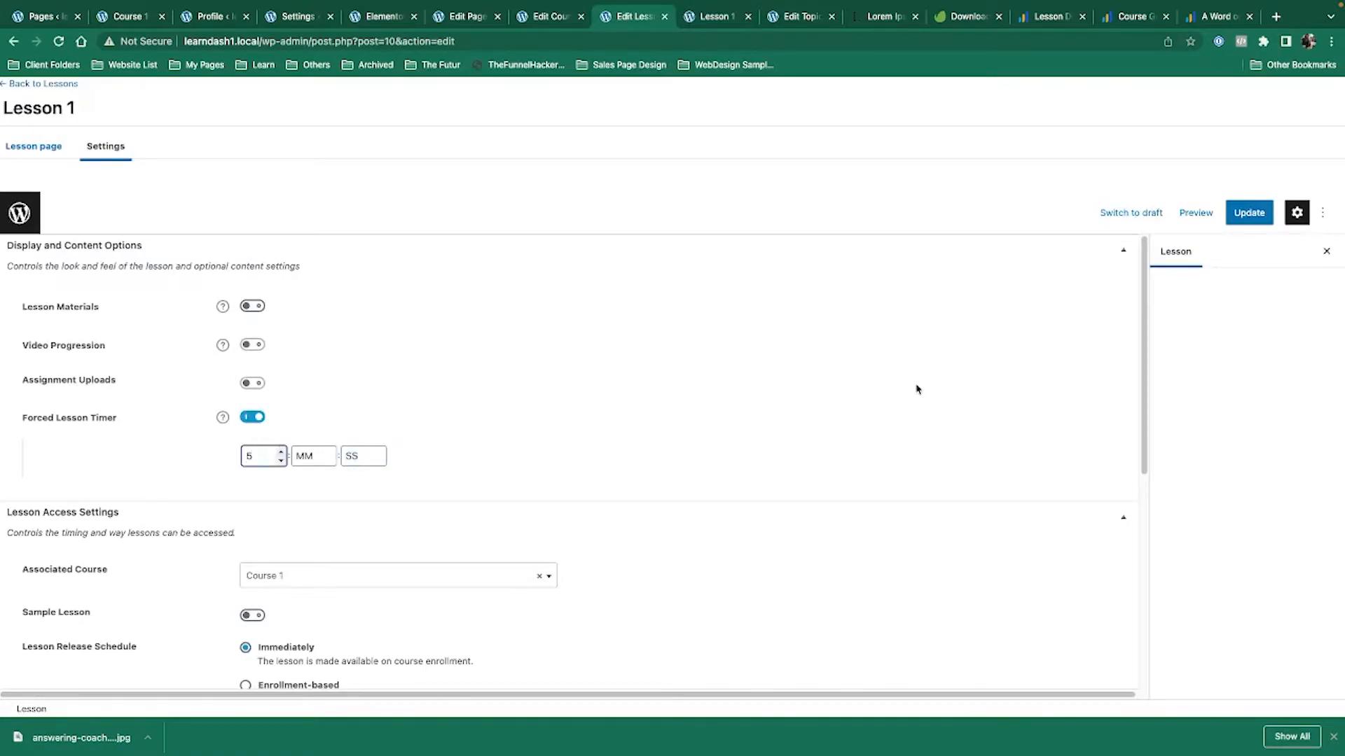
pyautogui.click(1248, 213)
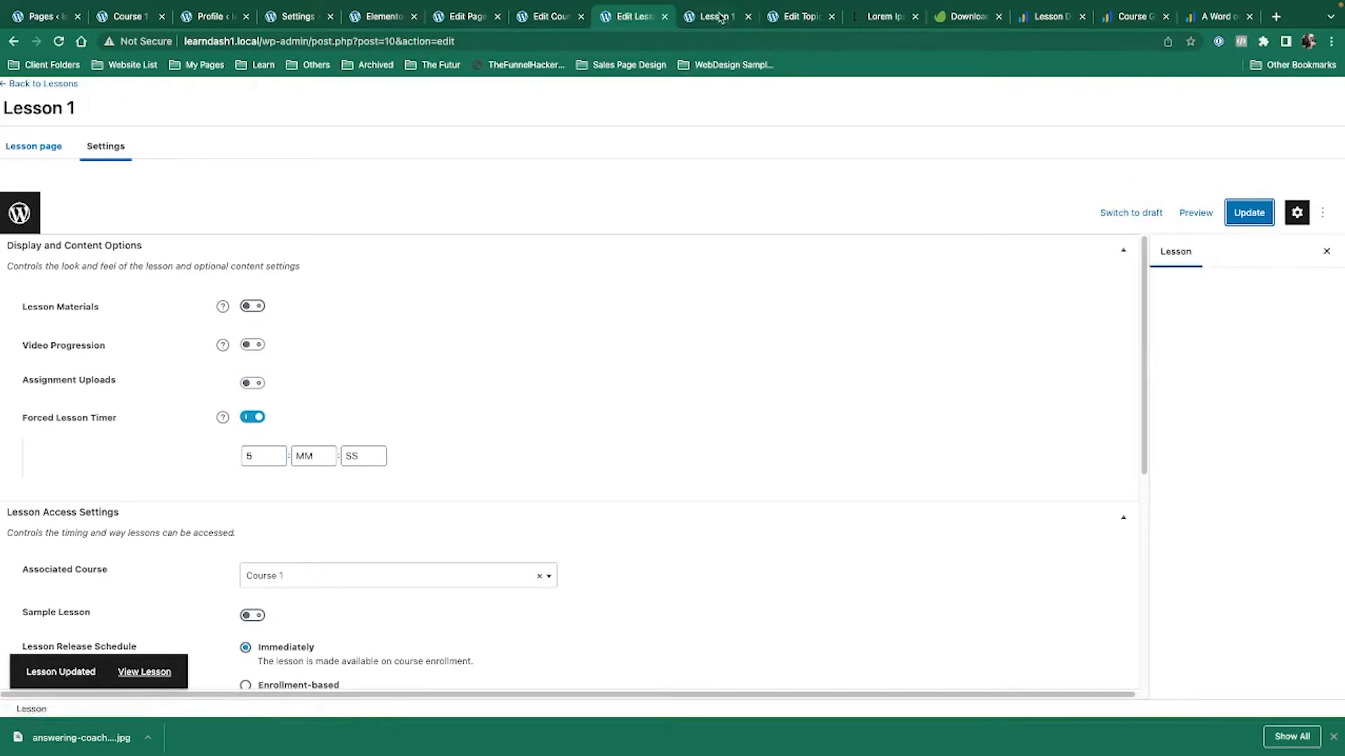
pyautogui.hotkey('ctrl', 'Tab')
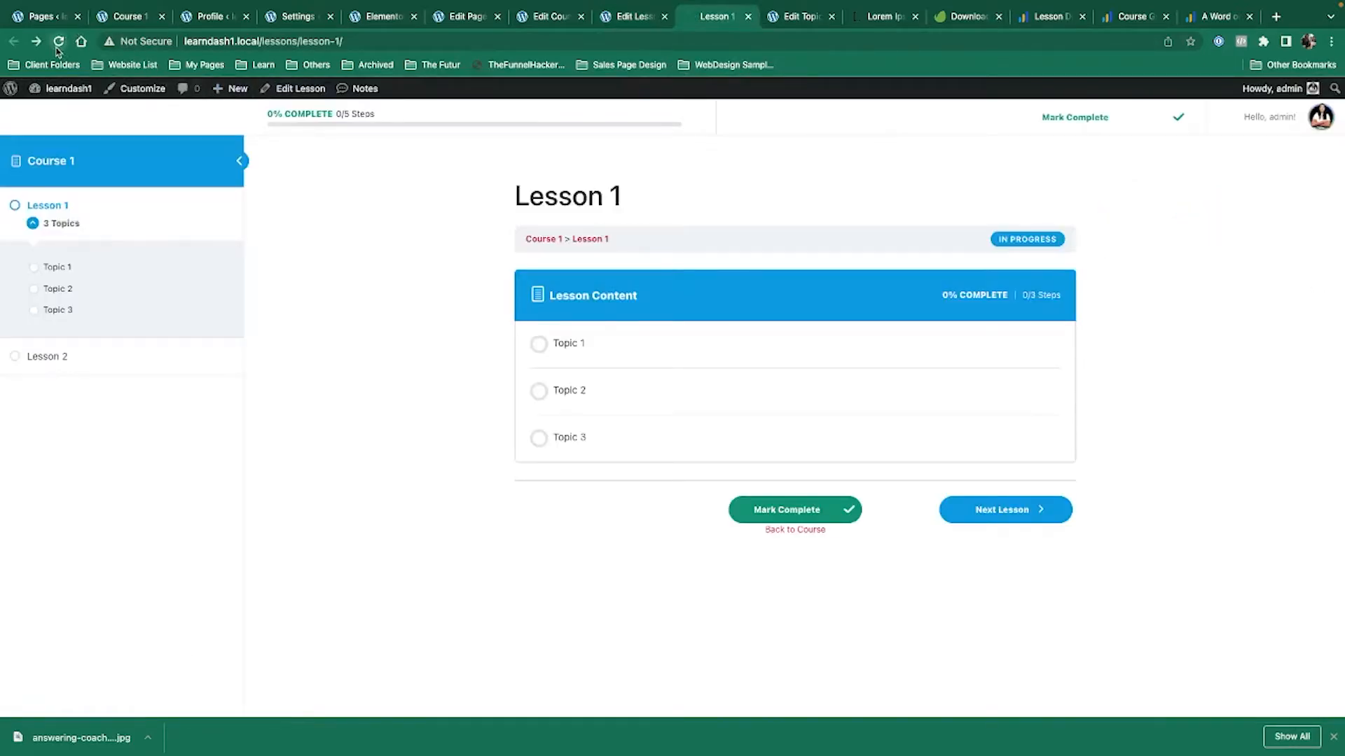
pyautogui.keyDown('super'); pyautogui.click(1272, 89); pyautogui.keyUp('super')
# Untick Lesson 1 in the admin profile's Course 1 progress, save the profile, and return to Lesson 1.
pyautogui.click(754, 18)
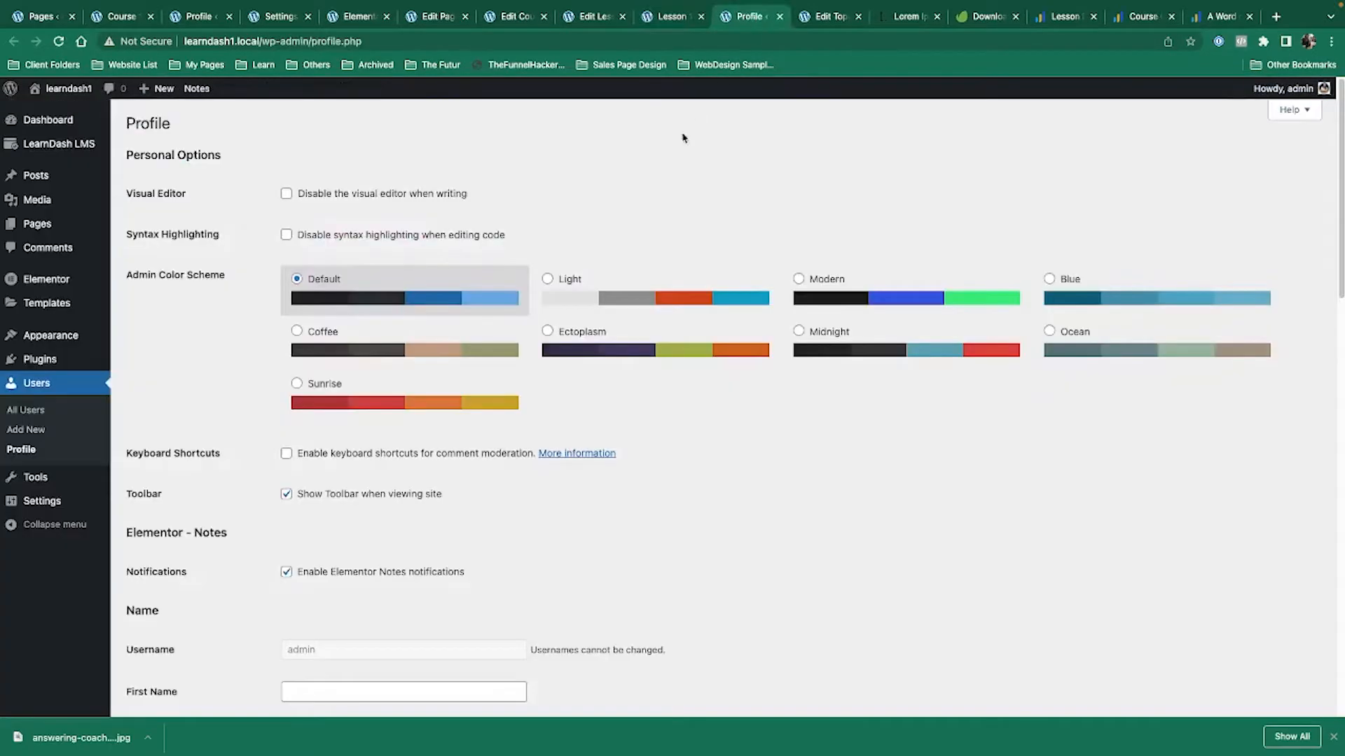
pyautogui.scroll(-15, 553, 351)
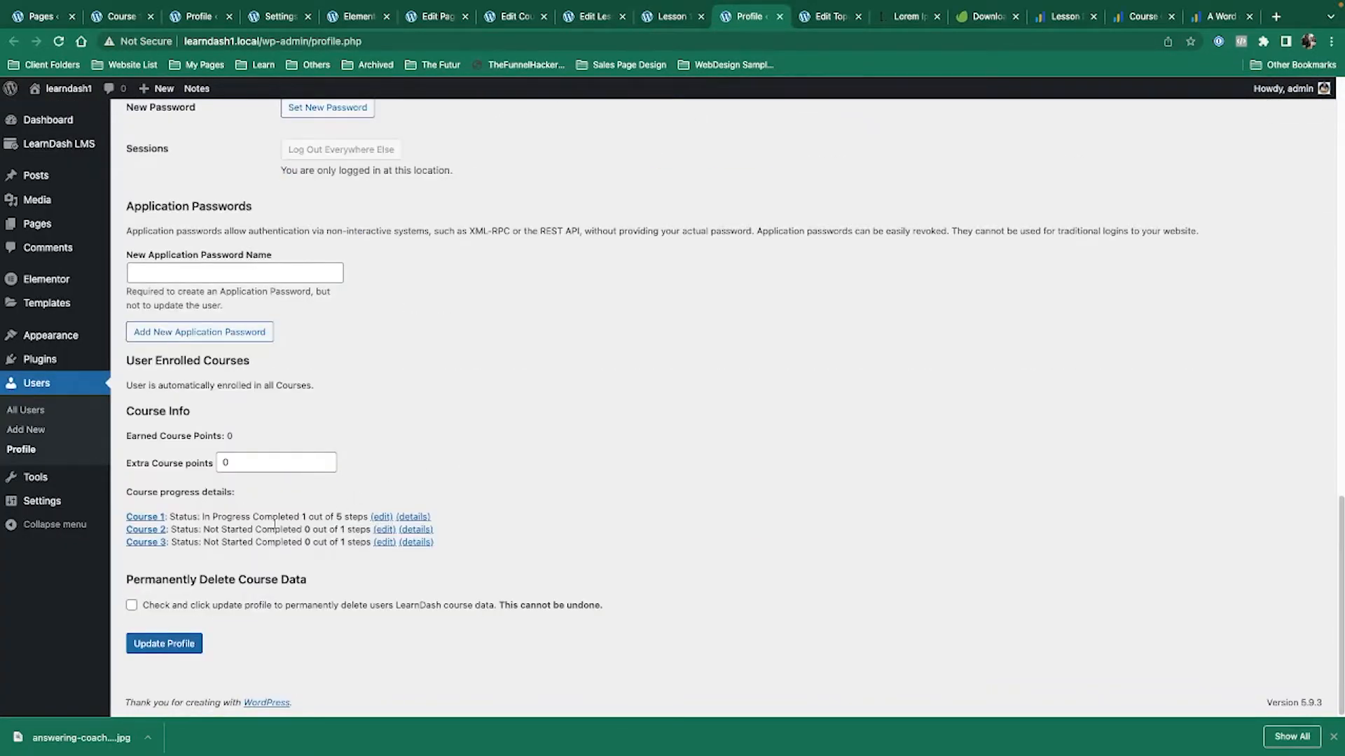
pyautogui.click(413, 518)
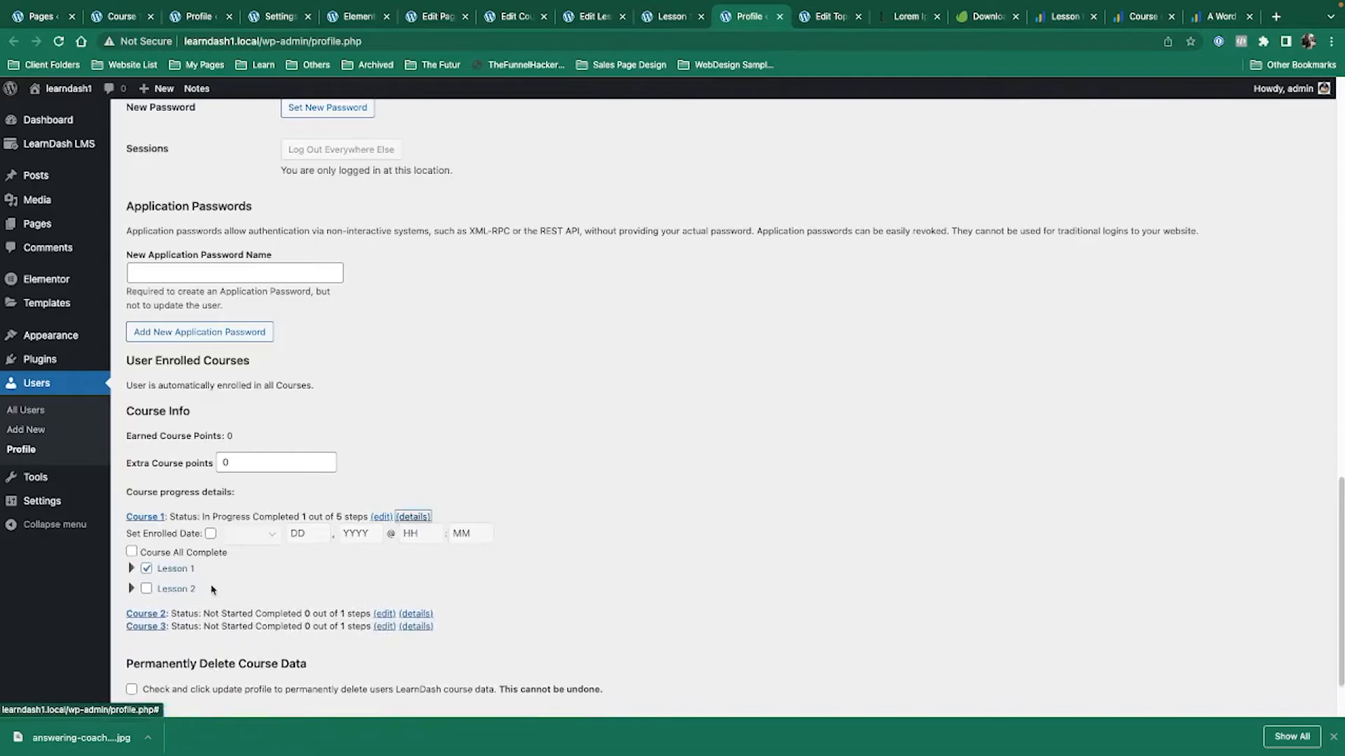
pyautogui.click(146, 568)
pyautogui.click(792, 120)
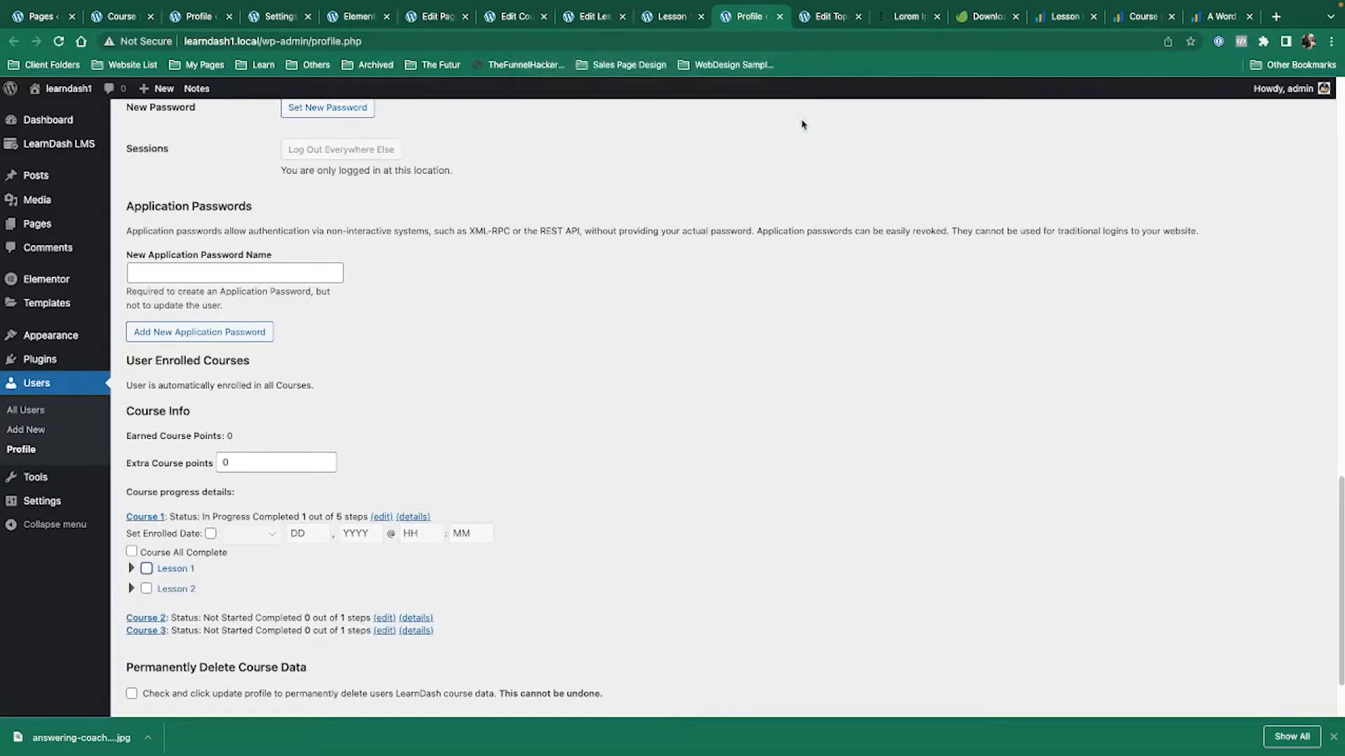
pyautogui.scroll(-2, 560, 455)
pyautogui.click(164, 644)
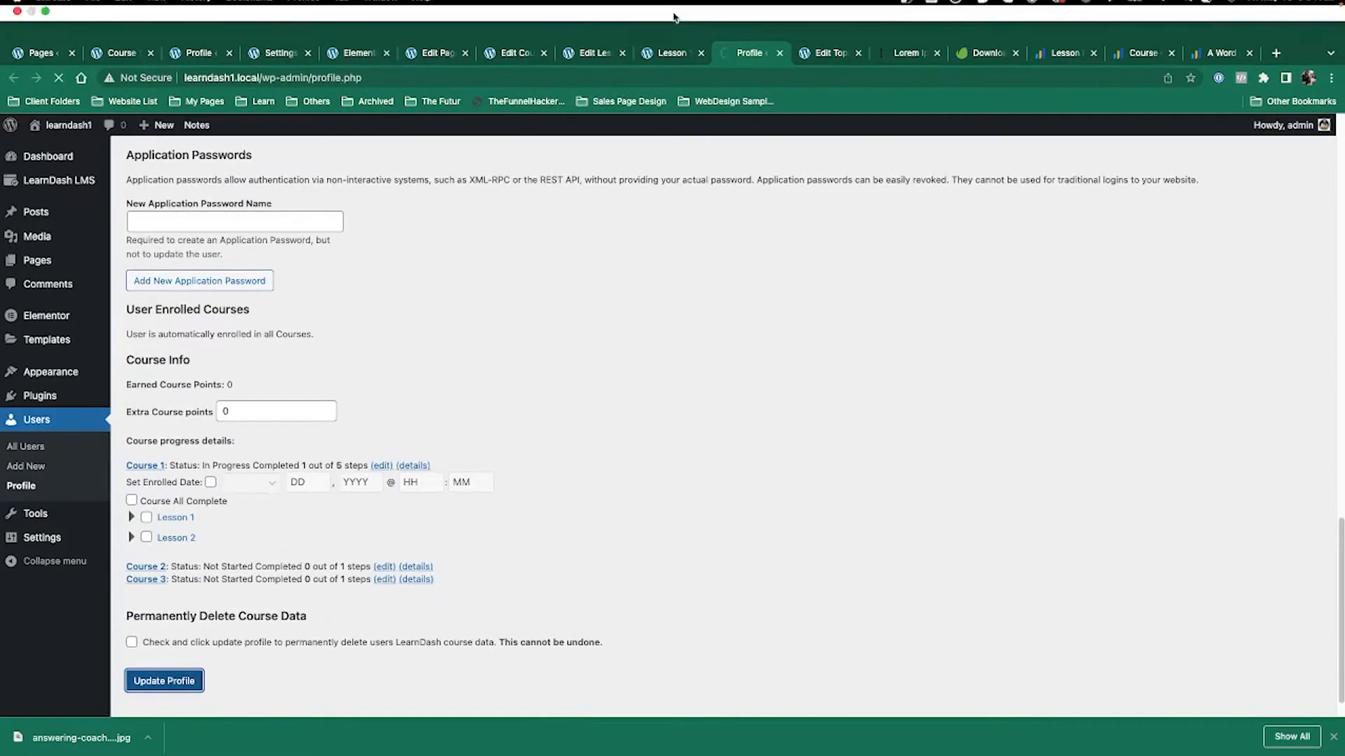
pyautogui.click(667, 54)
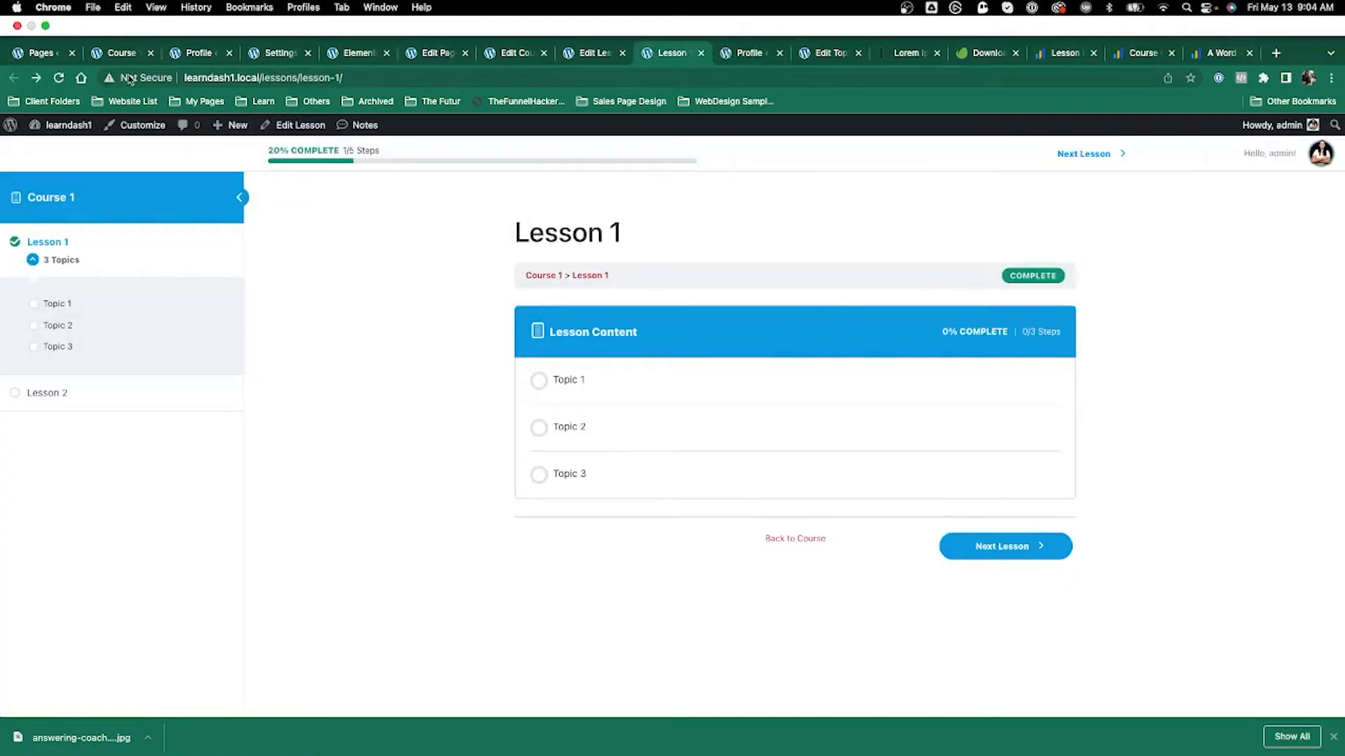
# Set Lesson 1's Forced Lesson Timer to 05:23:12 and update the lesson.
pyautogui.click(58, 80)
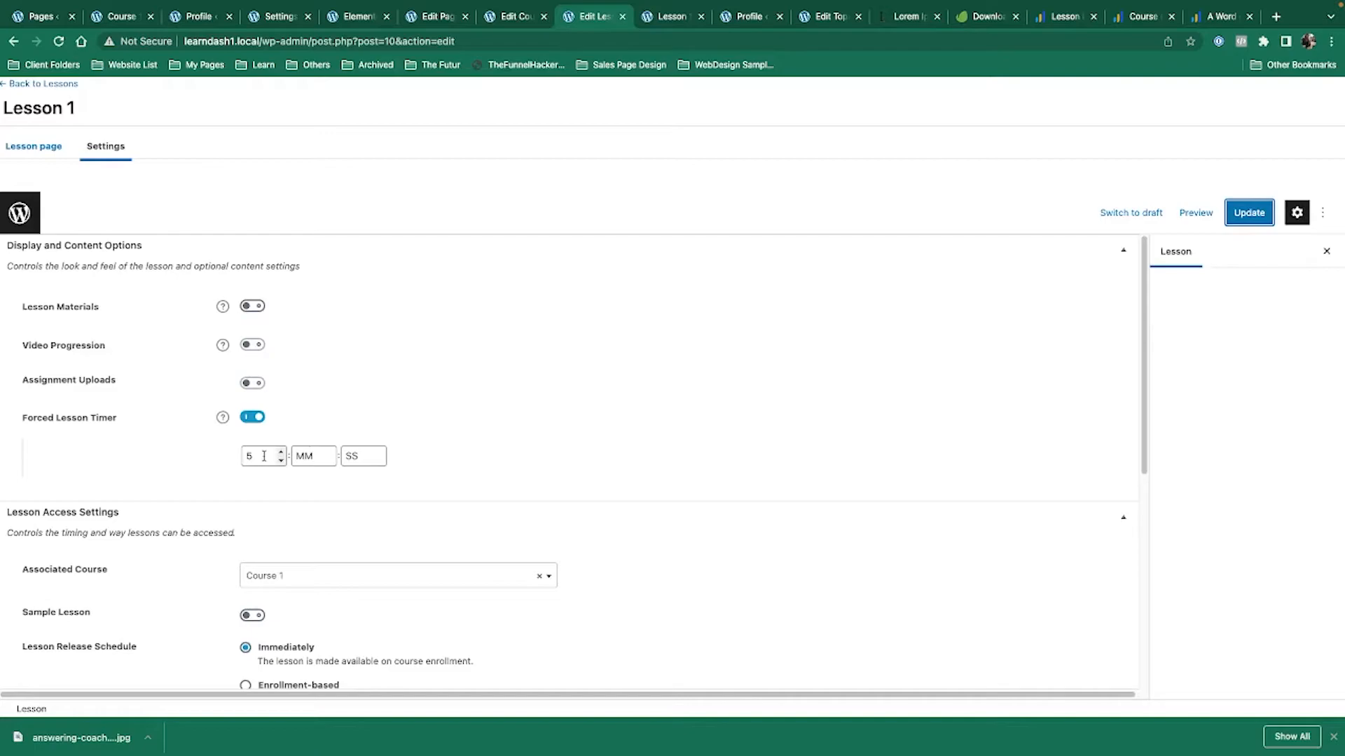
pyautogui.click(314, 456)
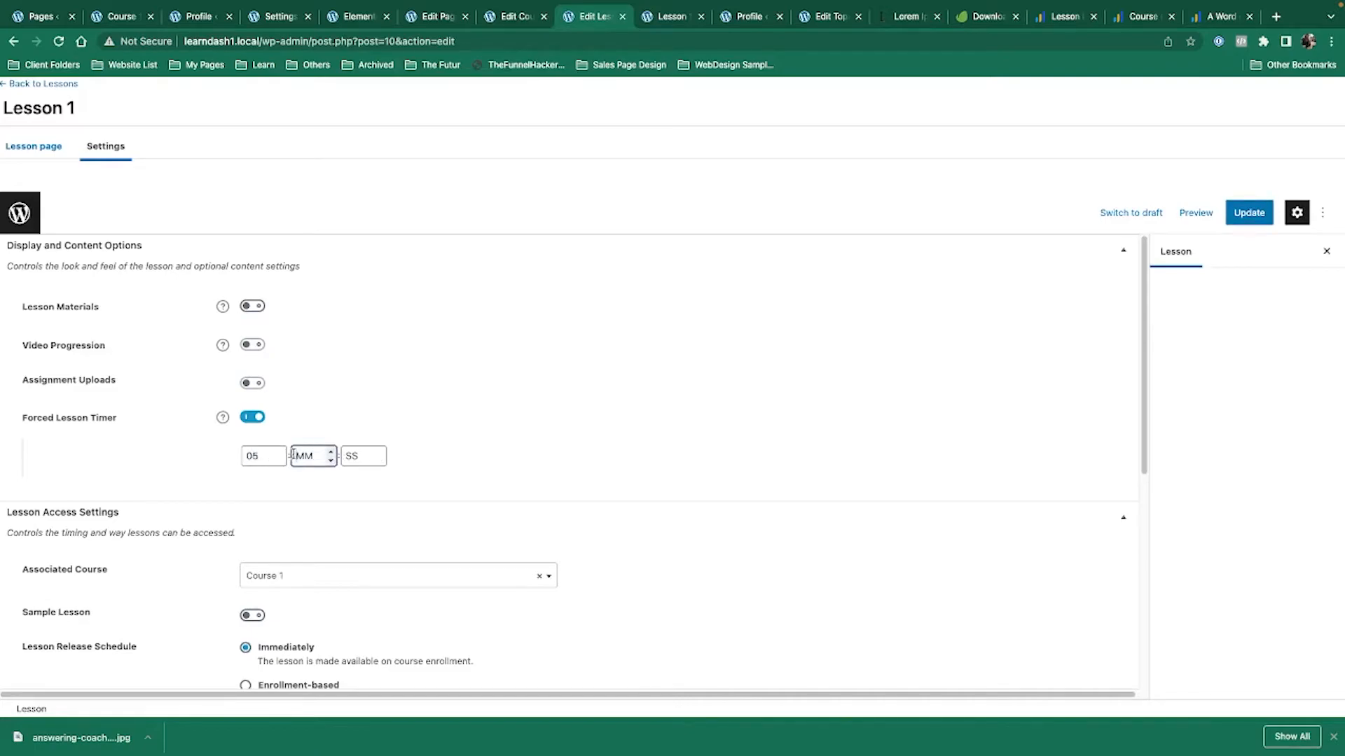
pyautogui.write('23')
pyautogui.click(346, 457)
pyautogui.write('12')
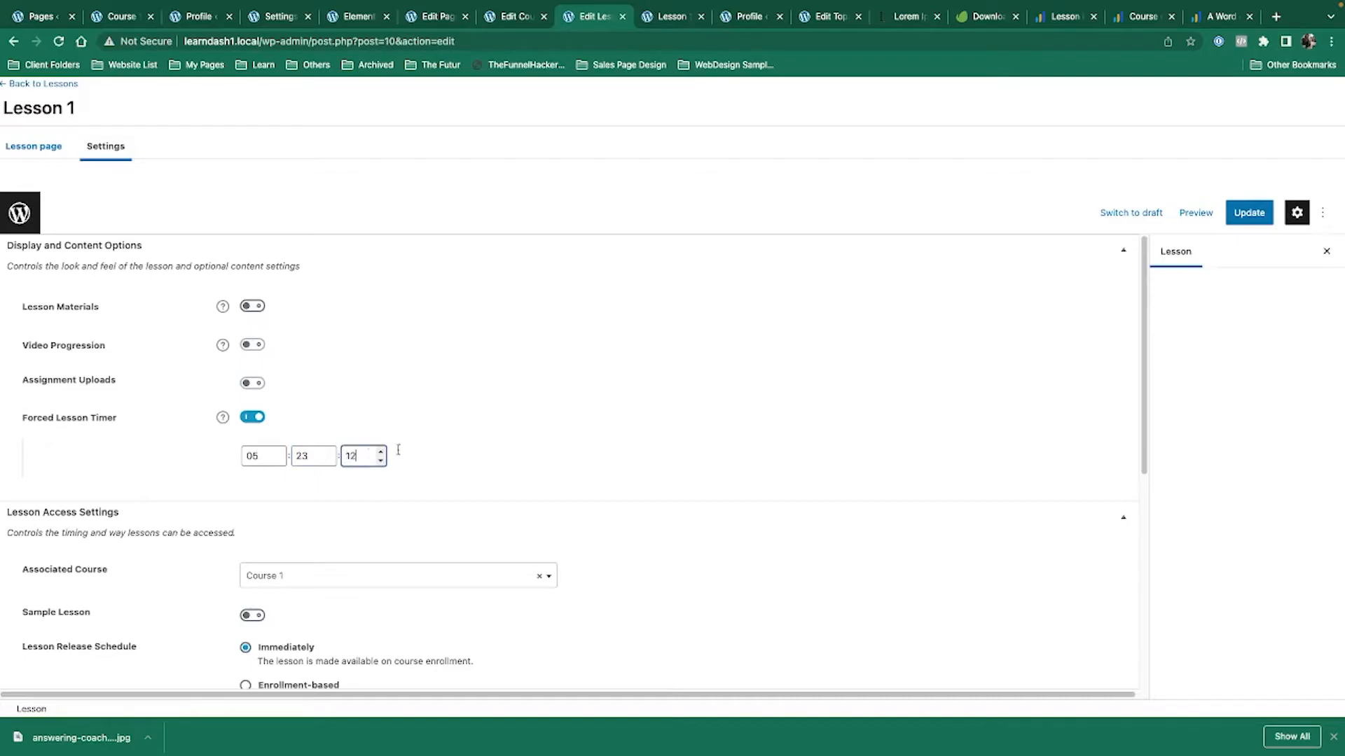
pyautogui.click(1249, 212)
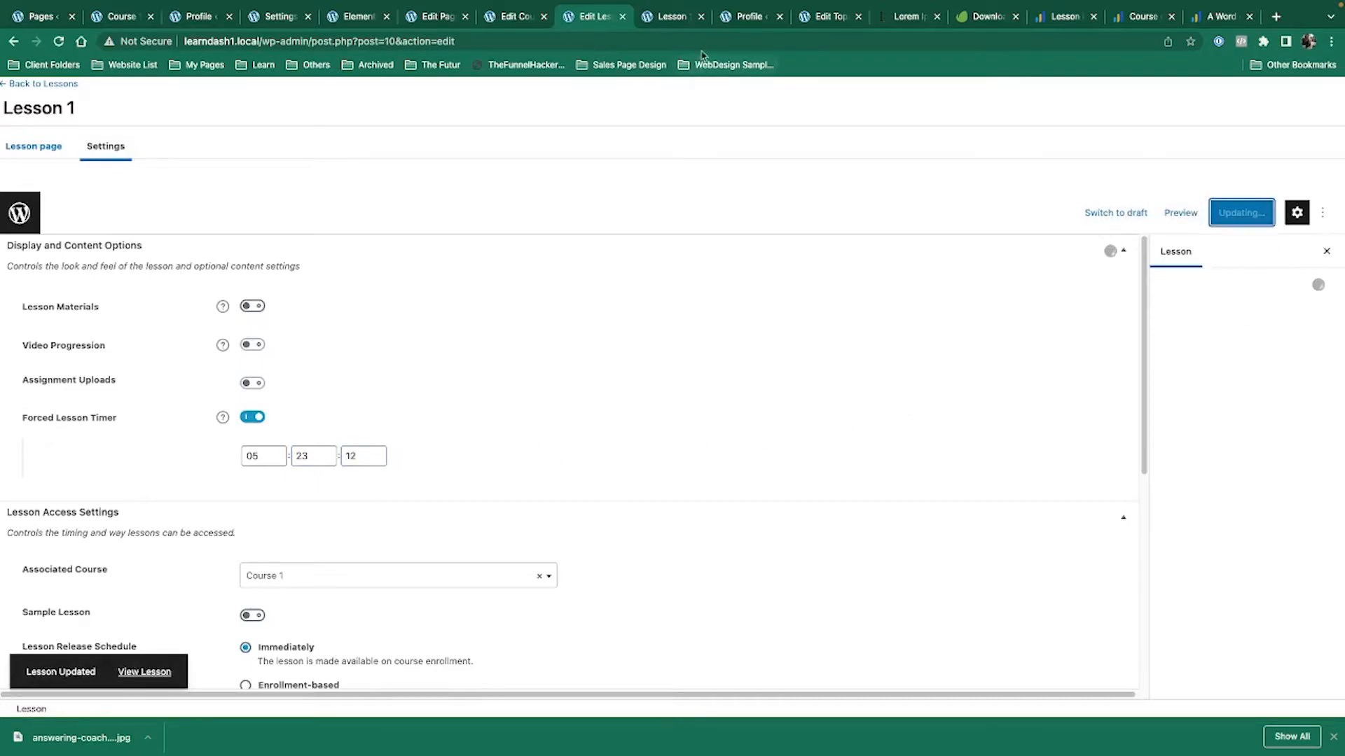
# Reload the live Lesson 1 page and mark the lesson complete.
pyautogui.click(669, 19)
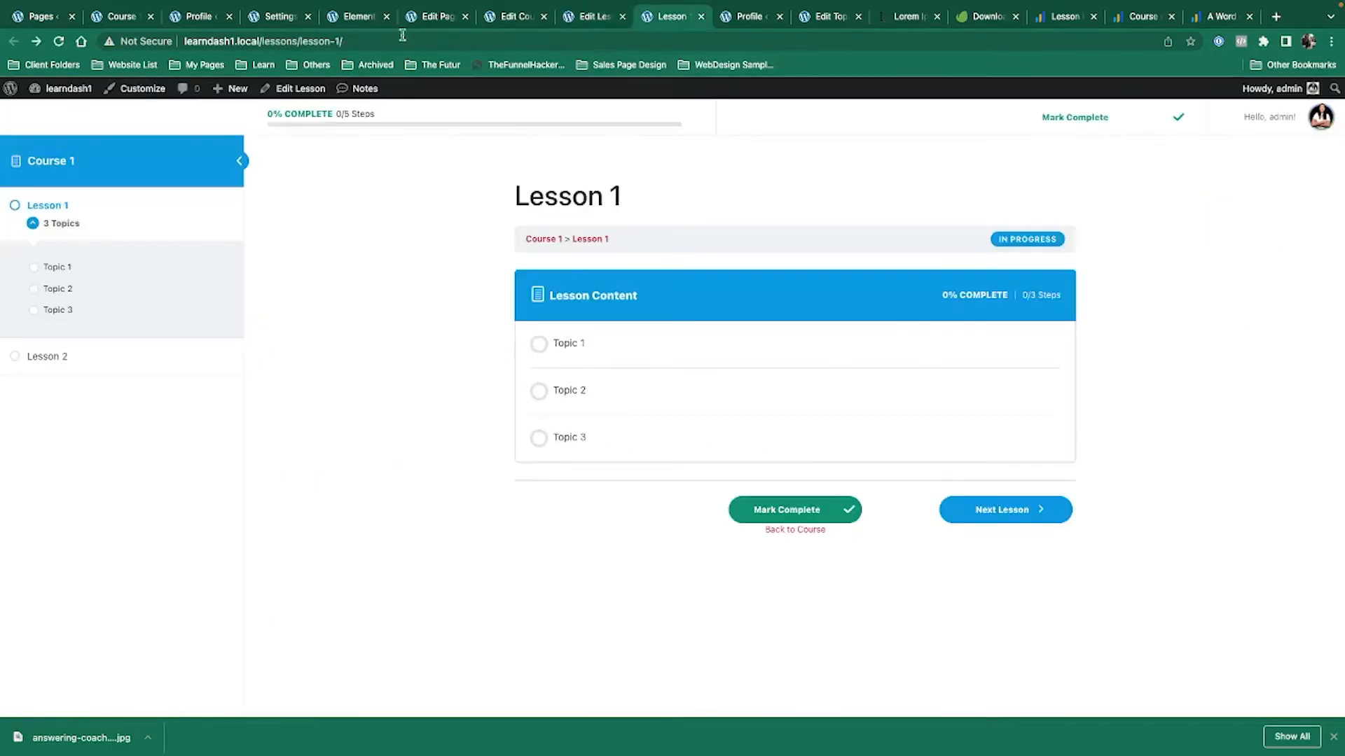
pyautogui.click(62, 42)
pyautogui.click(781, 515)
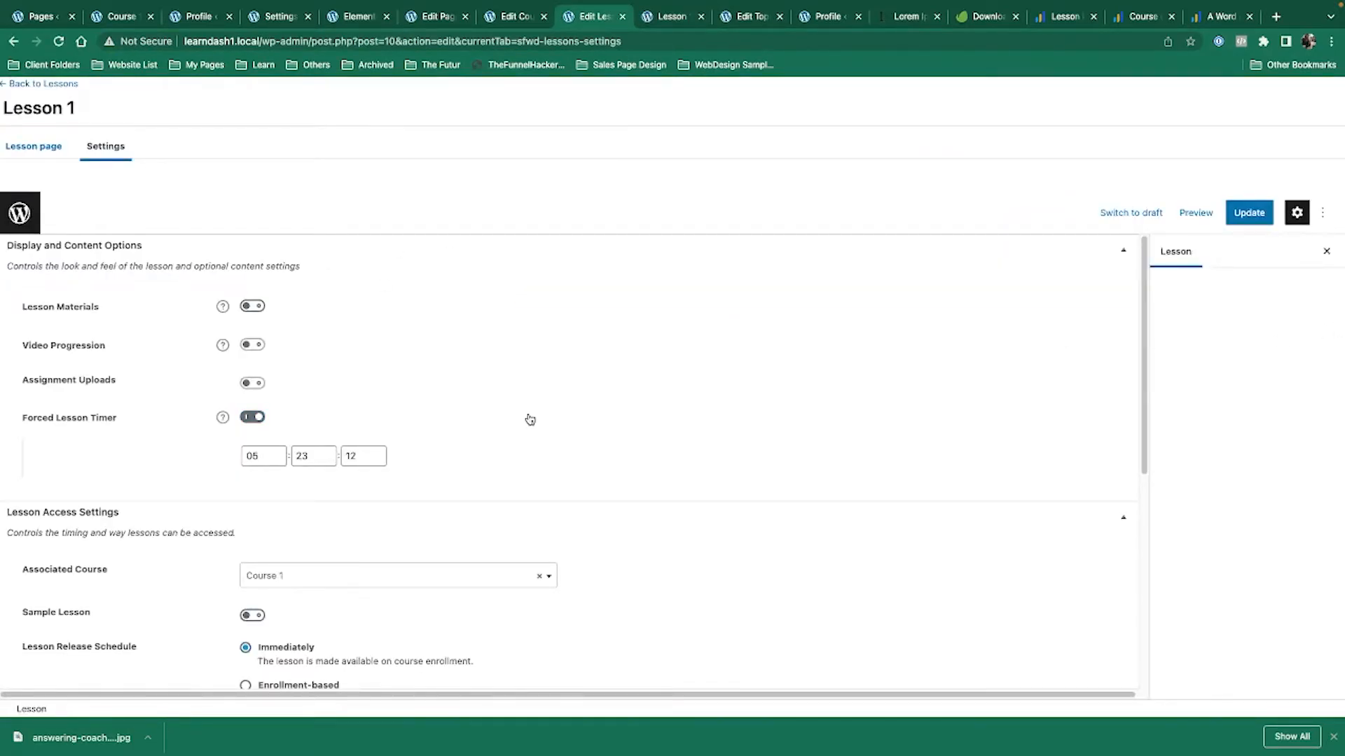
# Set Course 1's Access Mode to Open and update the course.
pyautogui.hotkey('ctrl', 'Left')
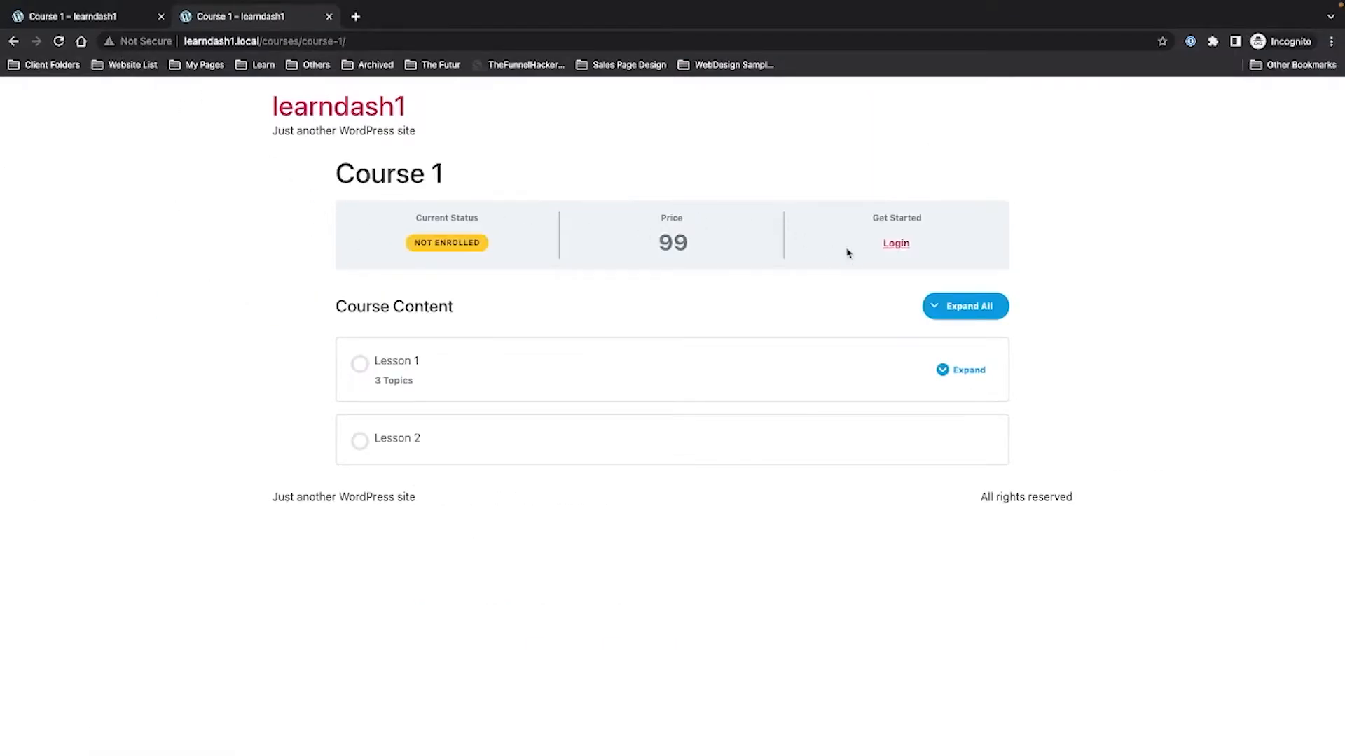
pyautogui.hotkey('ctrl', 'Right')
pyautogui.click(505, 18)
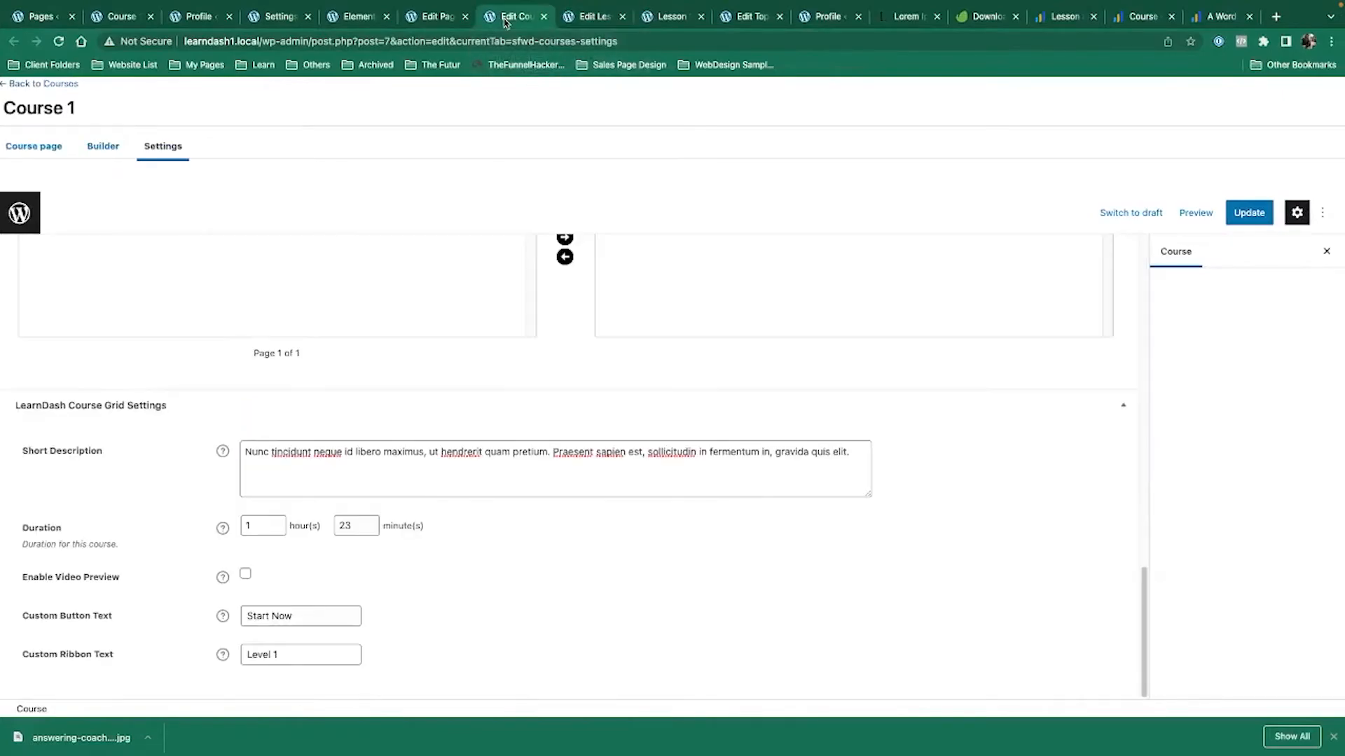
pyautogui.scroll(15, 256, 527)
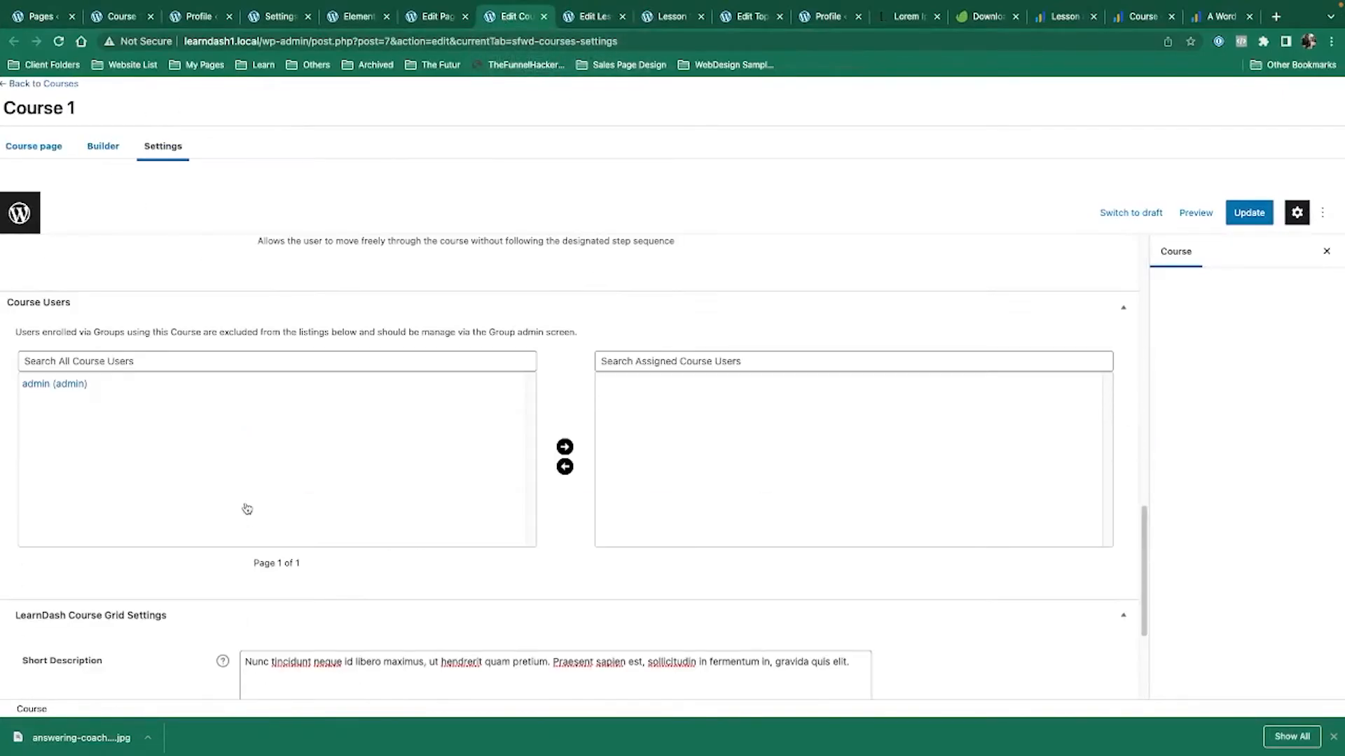
pyautogui.scroll(-2, 279, 427)
pyautogui.click(245, 480)
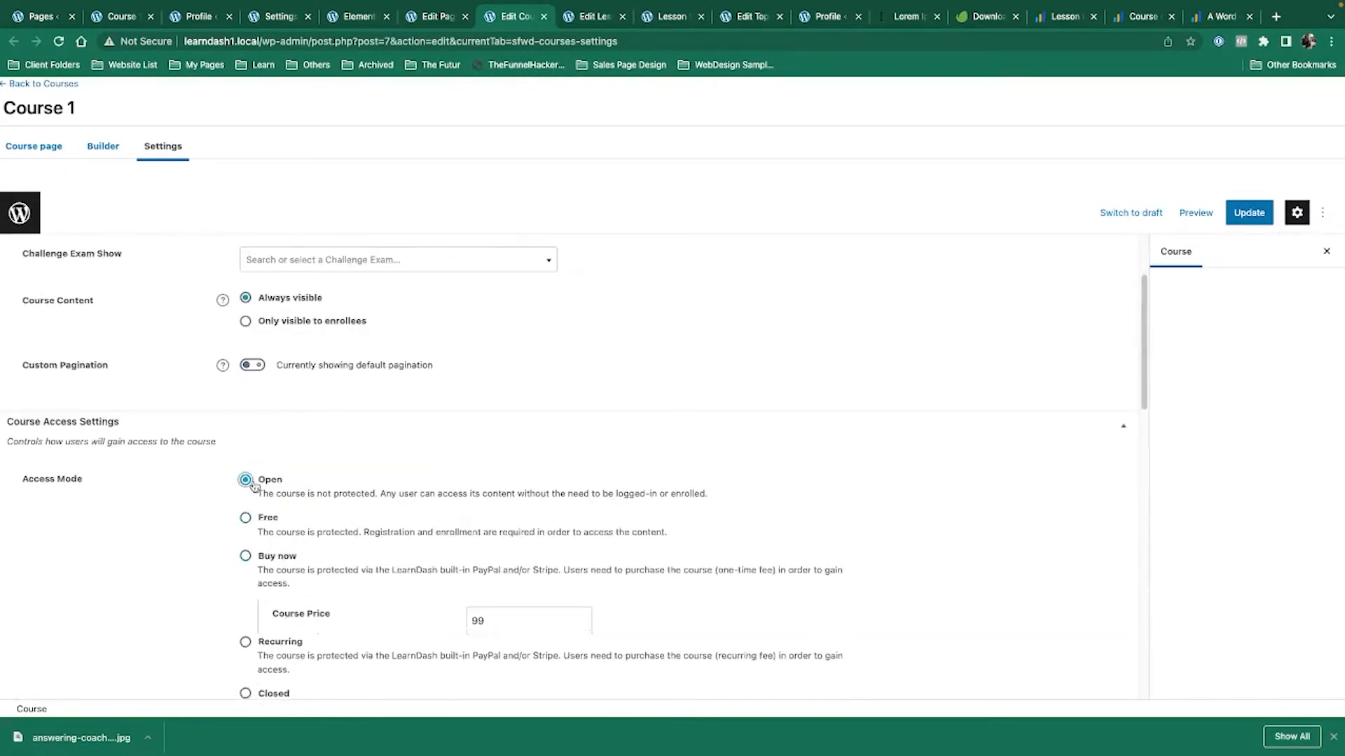
pyautogui.click(1245, 222)
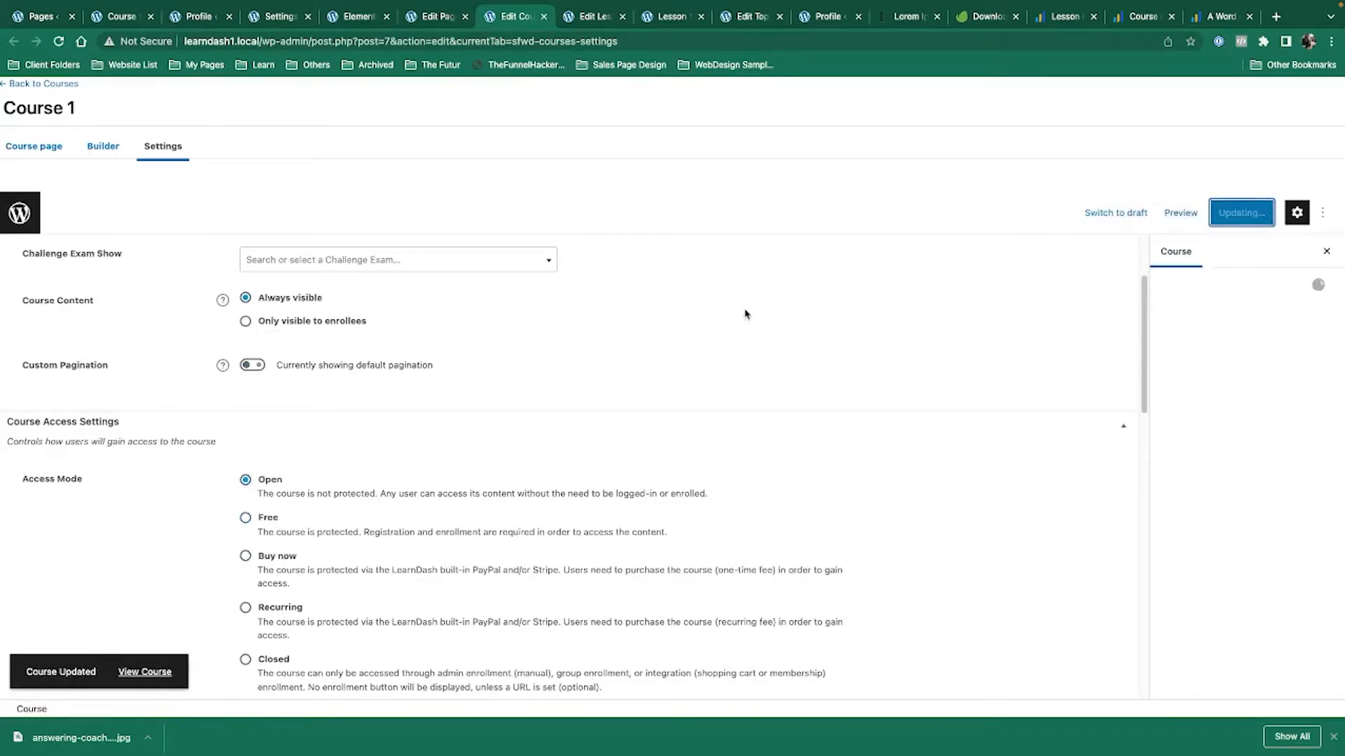
# As a logged-out visitor, reload Course 1 and browse Lesson 1, Lesson 2 and Topic 1.
pyautogui.hotkey('ctrl', 'Left')
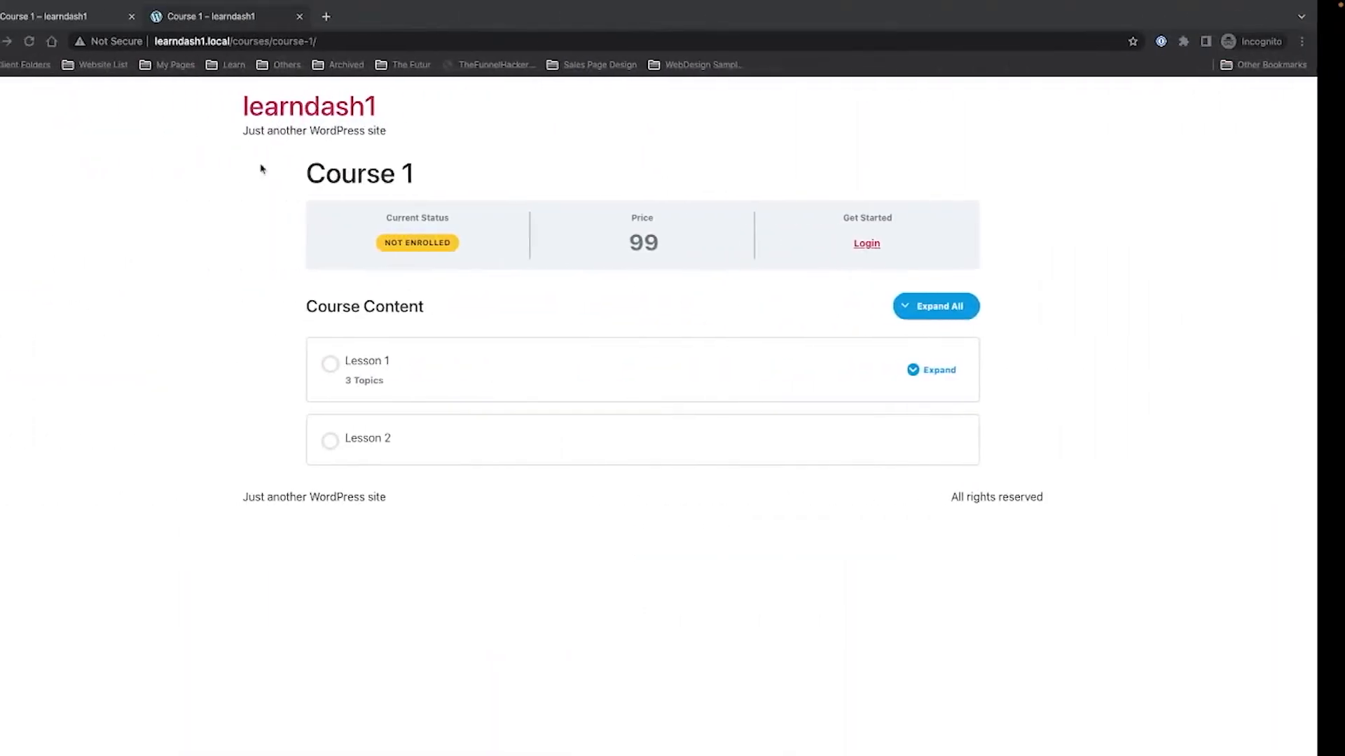
pyautogui.click(60, 42)
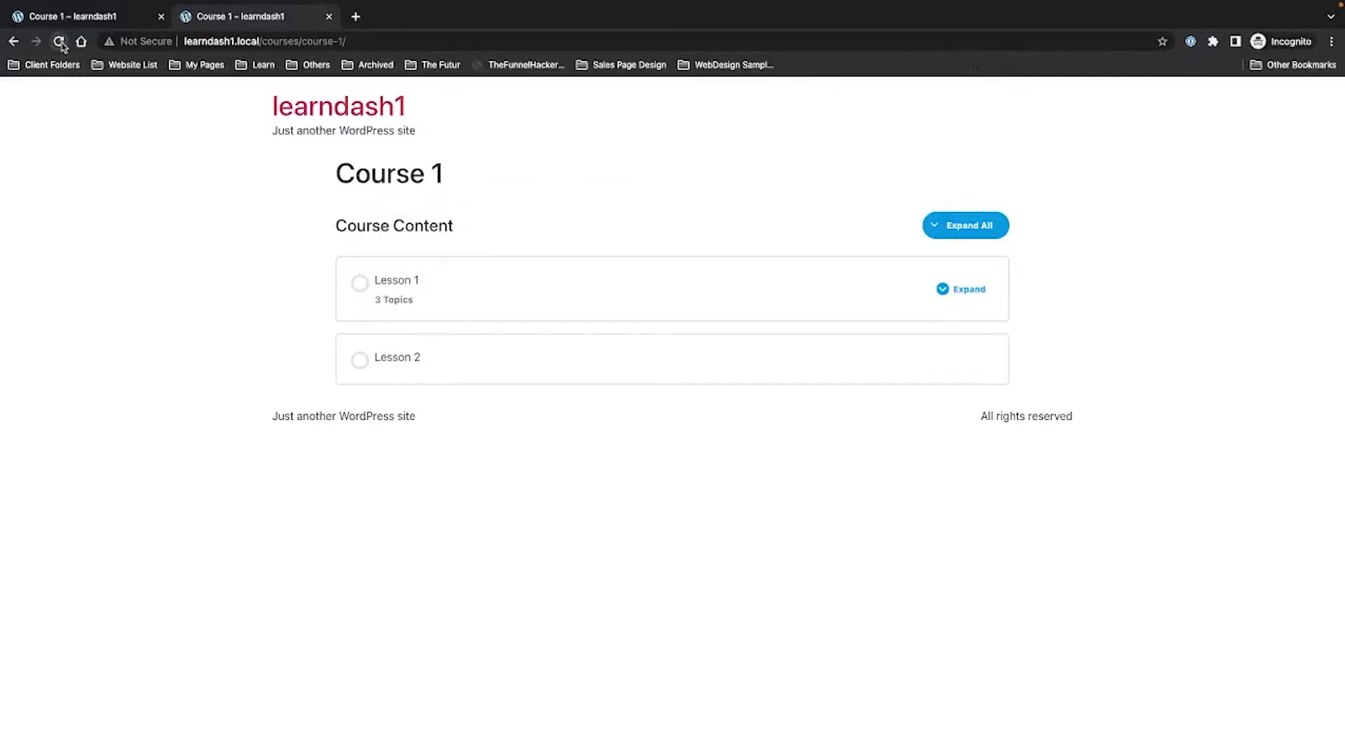
pyautogui.click(393, 287)
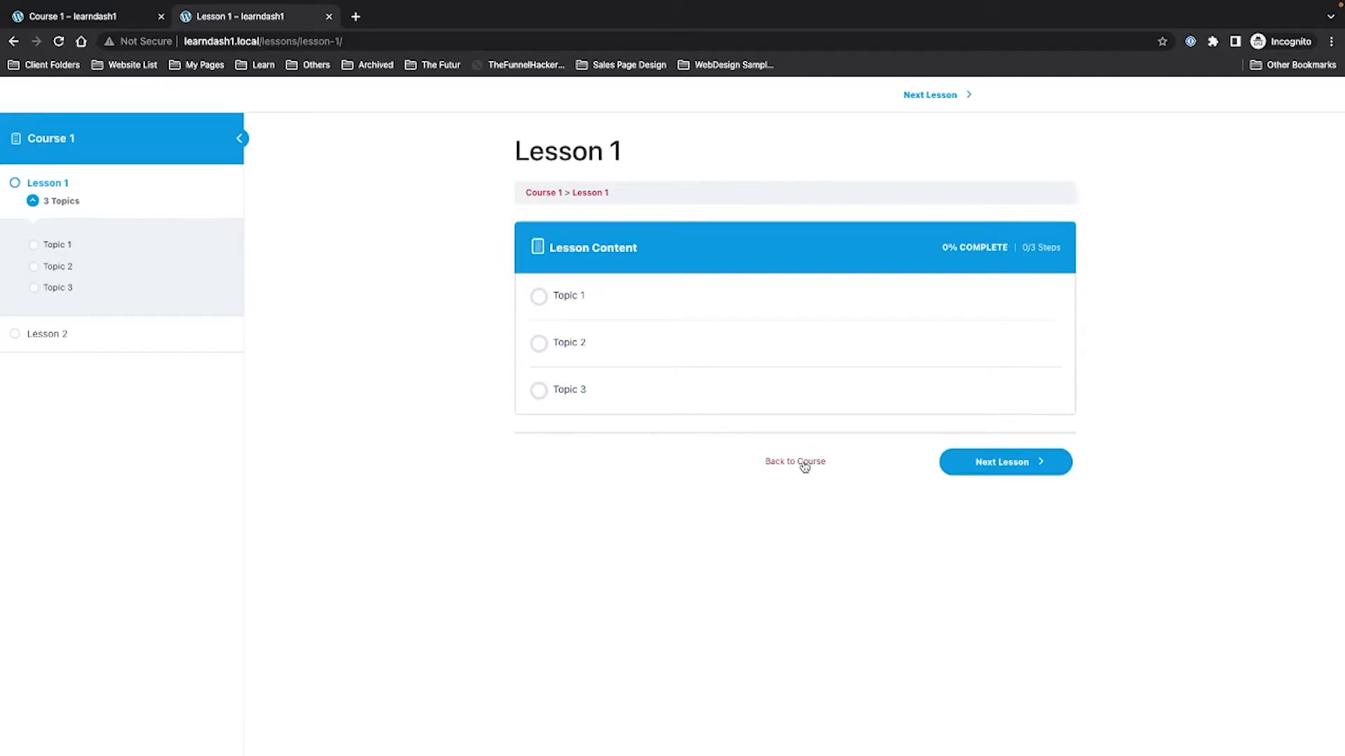
pyautogui.click(72, 337)
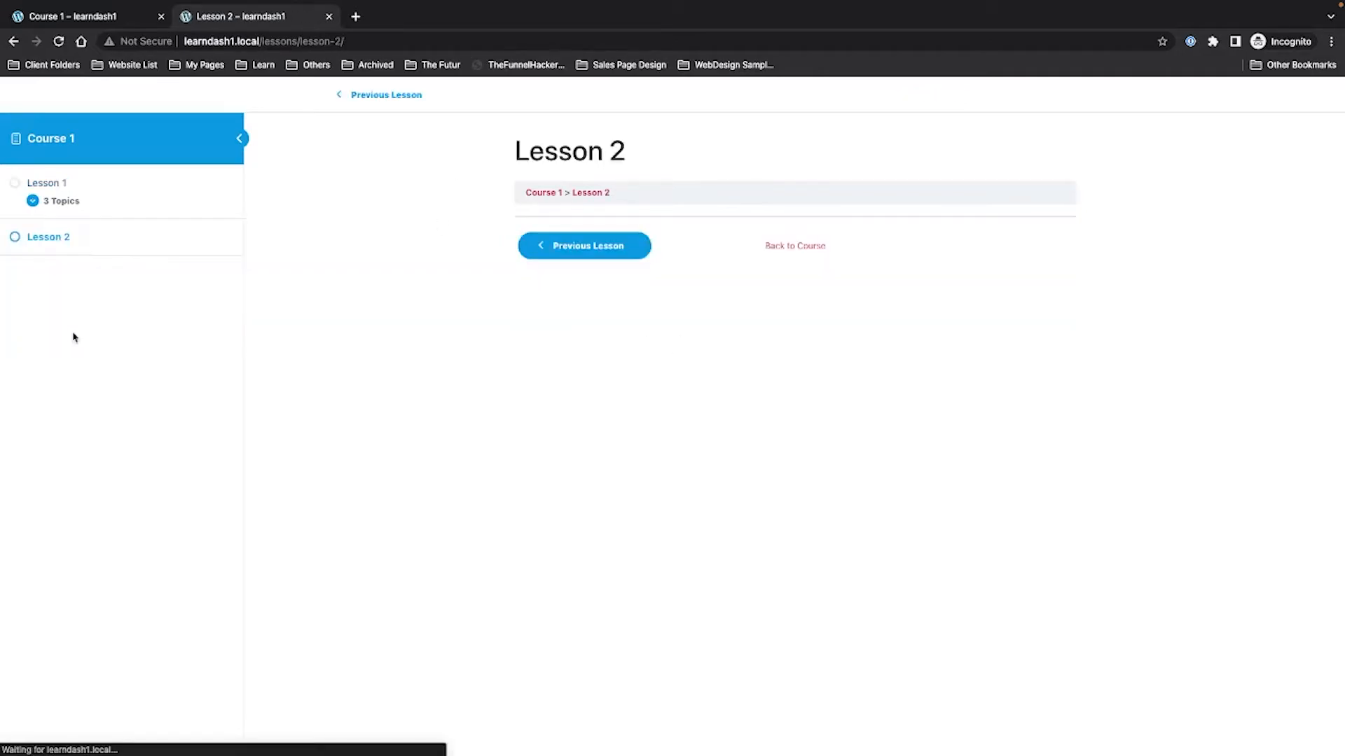
pyautogui.click(40, 182)
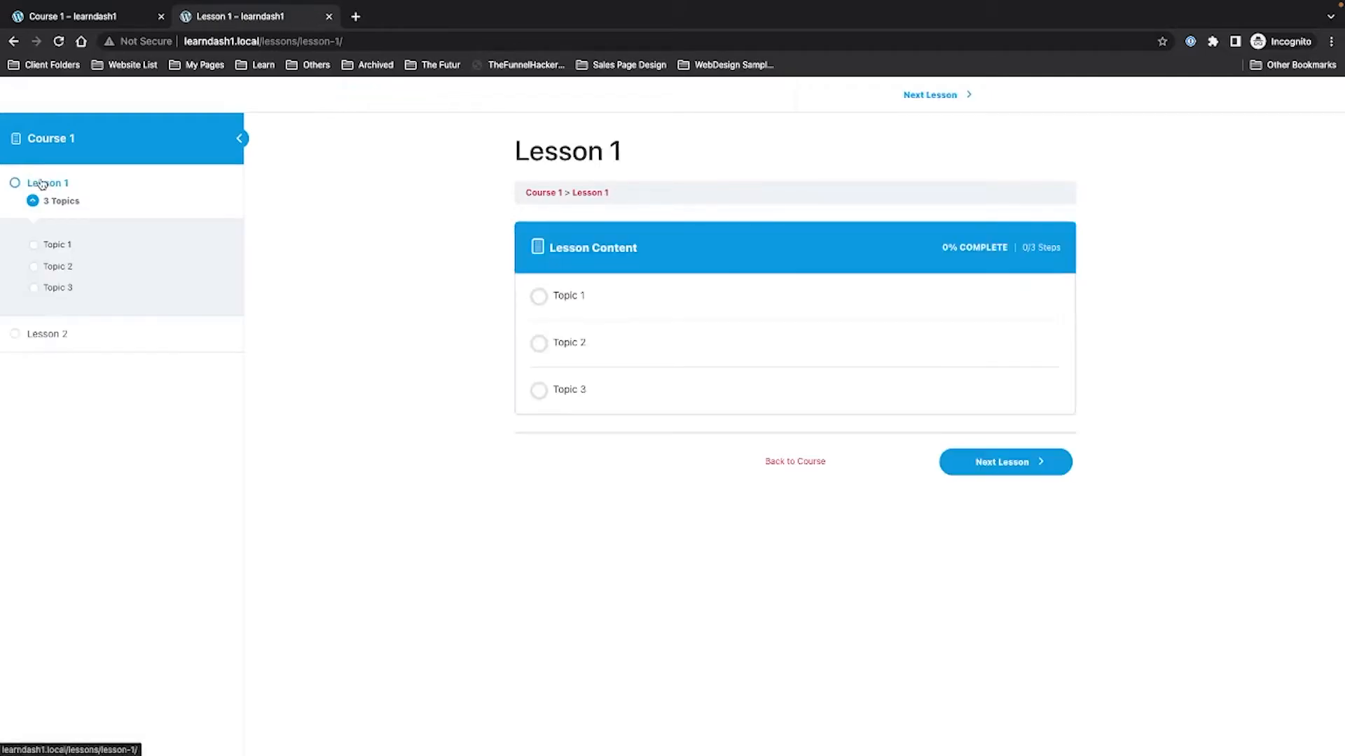
pyautogui.click(580, 294)
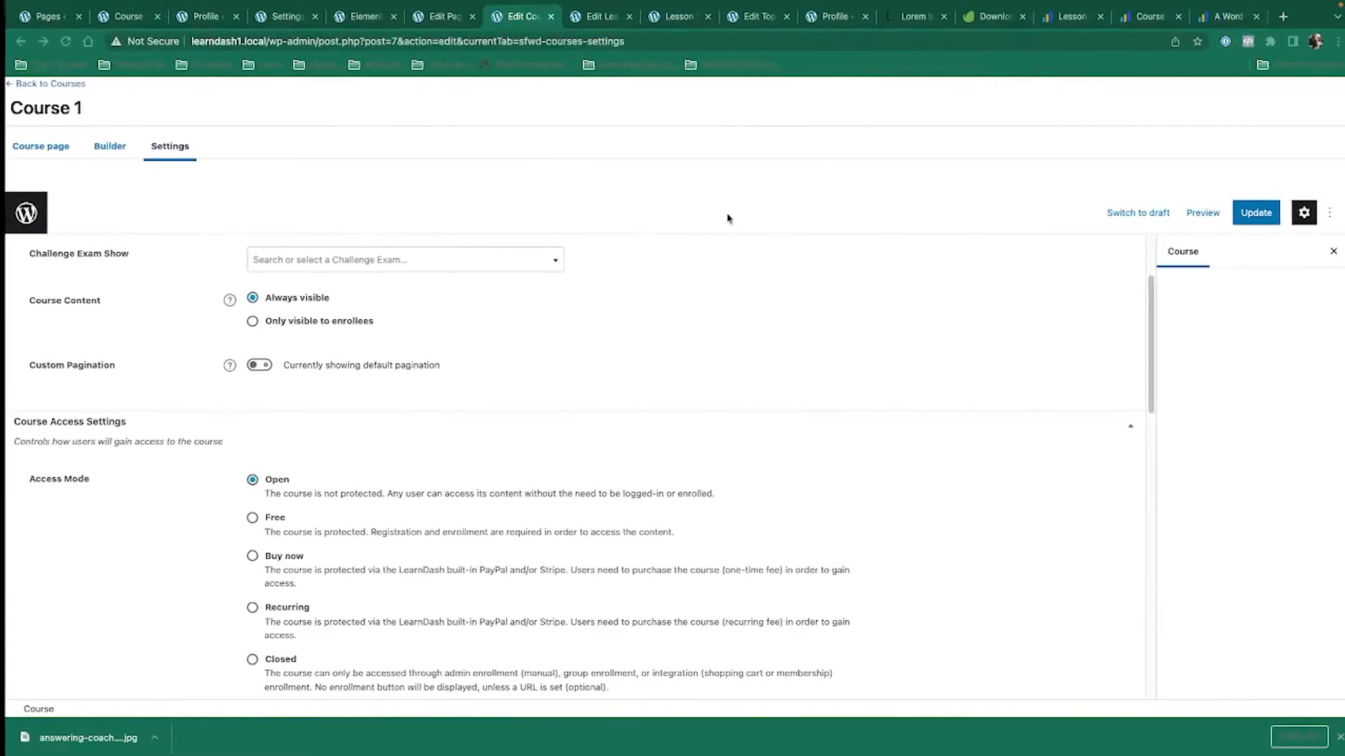
# Turn on Topic 1's Topic Timer, set it to 1:12:12, and update the topic.
pyautogui.click(749, 17)
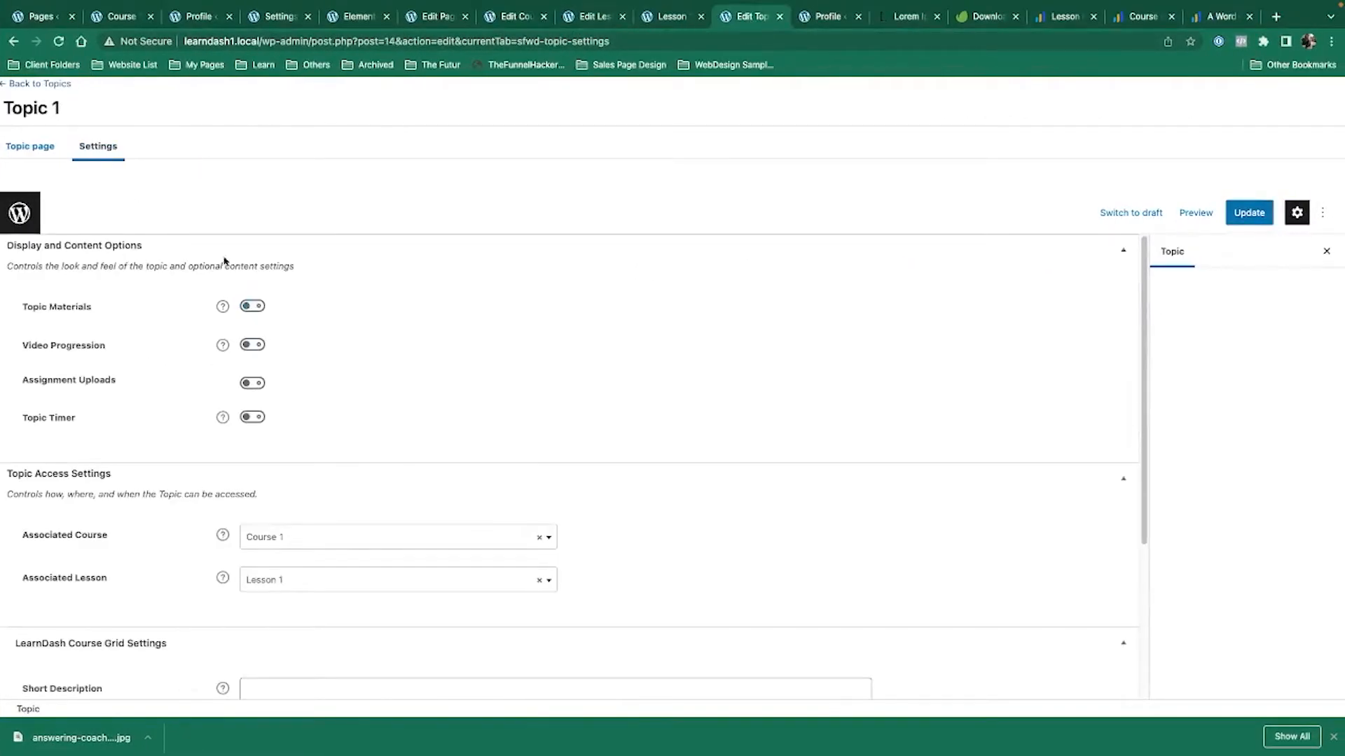
pyautogui.click(253, 417)
pyautogui.click(252, 457)
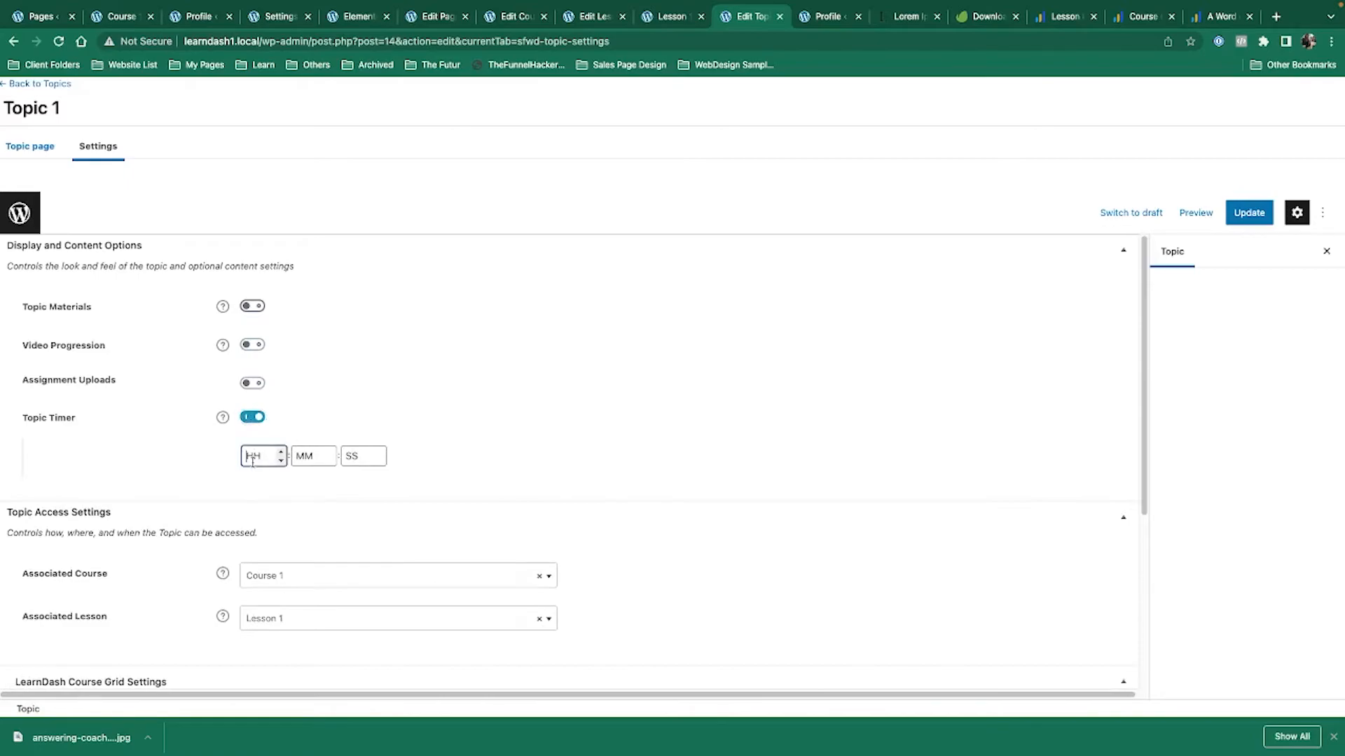
pyautogui.write('1')
pyautogui.click(310, 456)
pyautogui.write('12')
pyautogui.press('Tab')
pyautogui.write('12')
pyautogui.click(1249, 212)
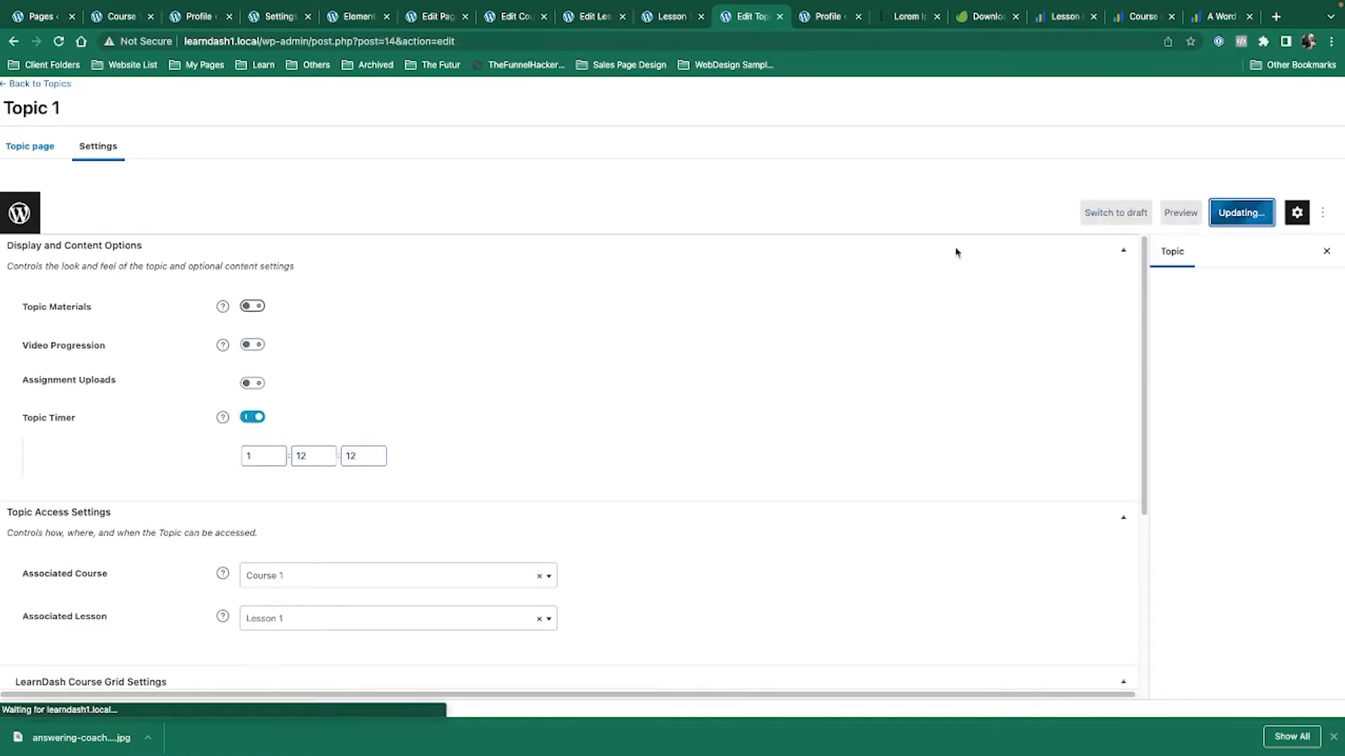
# Check Topic 1 in the logged-out window, then return to the admin editor.
pyautogui.hotkey('ctrl', 'Left')
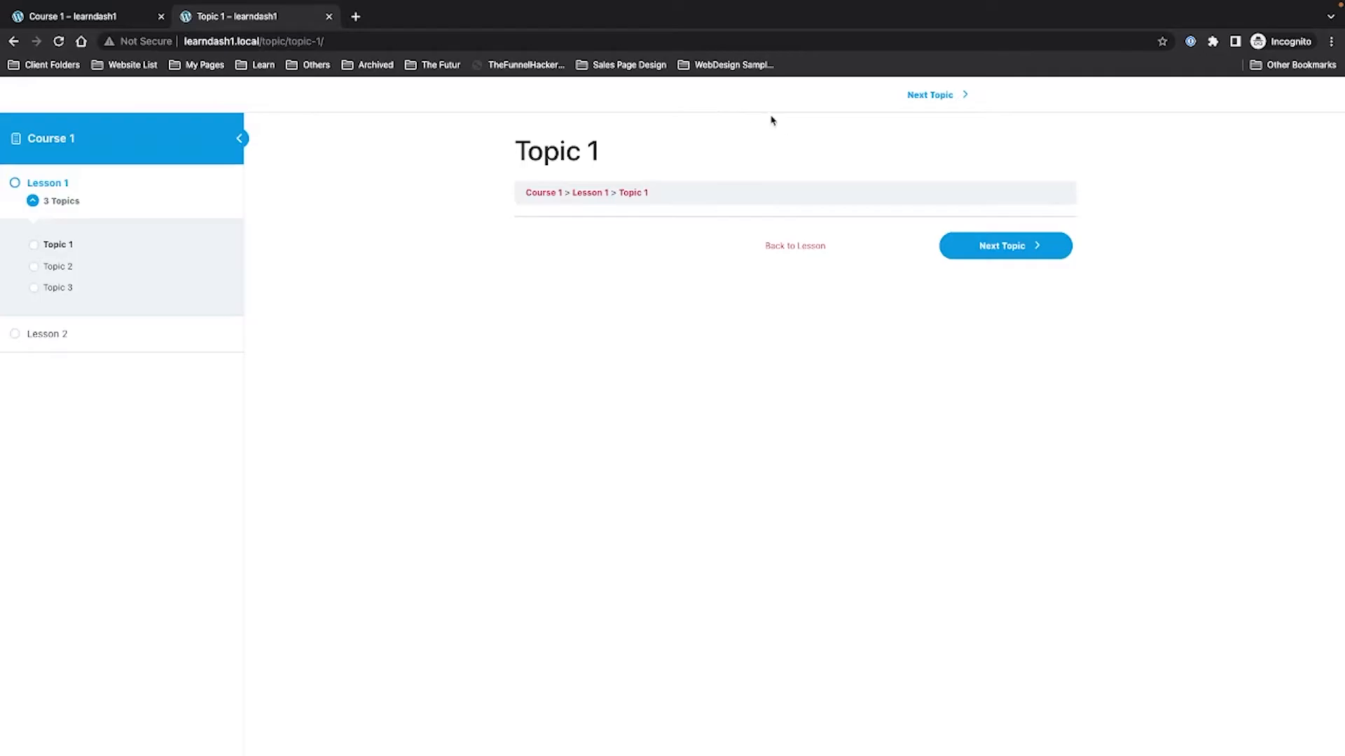
pyautogui.hotkey('ctrl', 'Left')
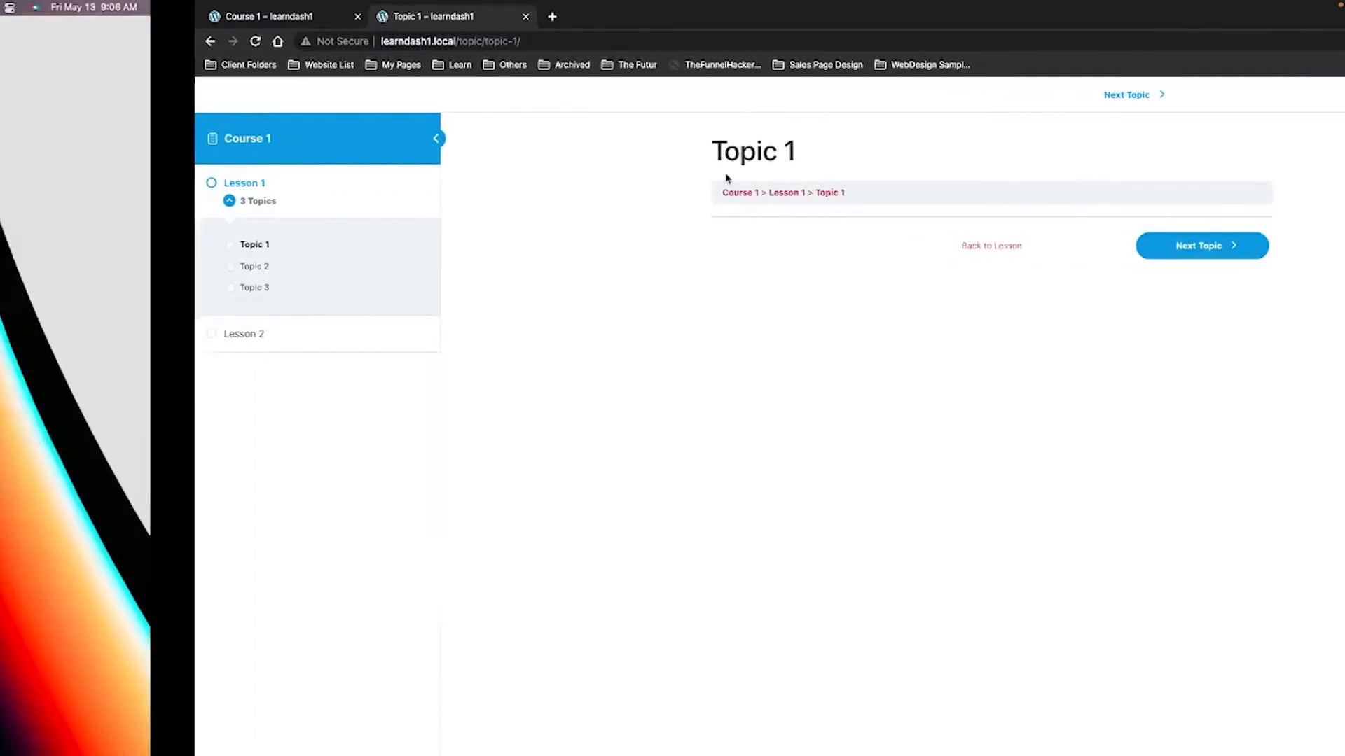
pyautogui.hotkey('ctrl', 'Right')
pyautogui.hotkey('ctrl', 'Right')
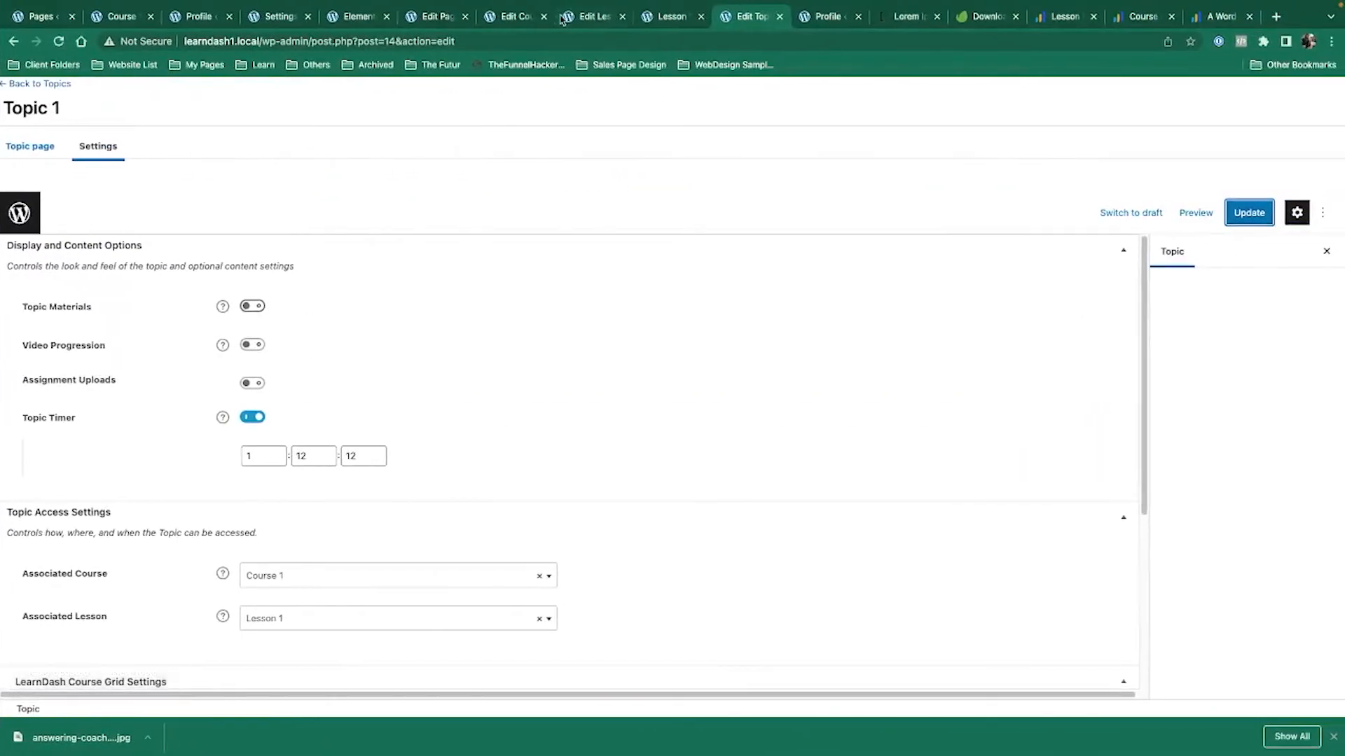
# Update Course 1 with Free access mode and go to the logged-out window.
pyautogui.click(524, 16)
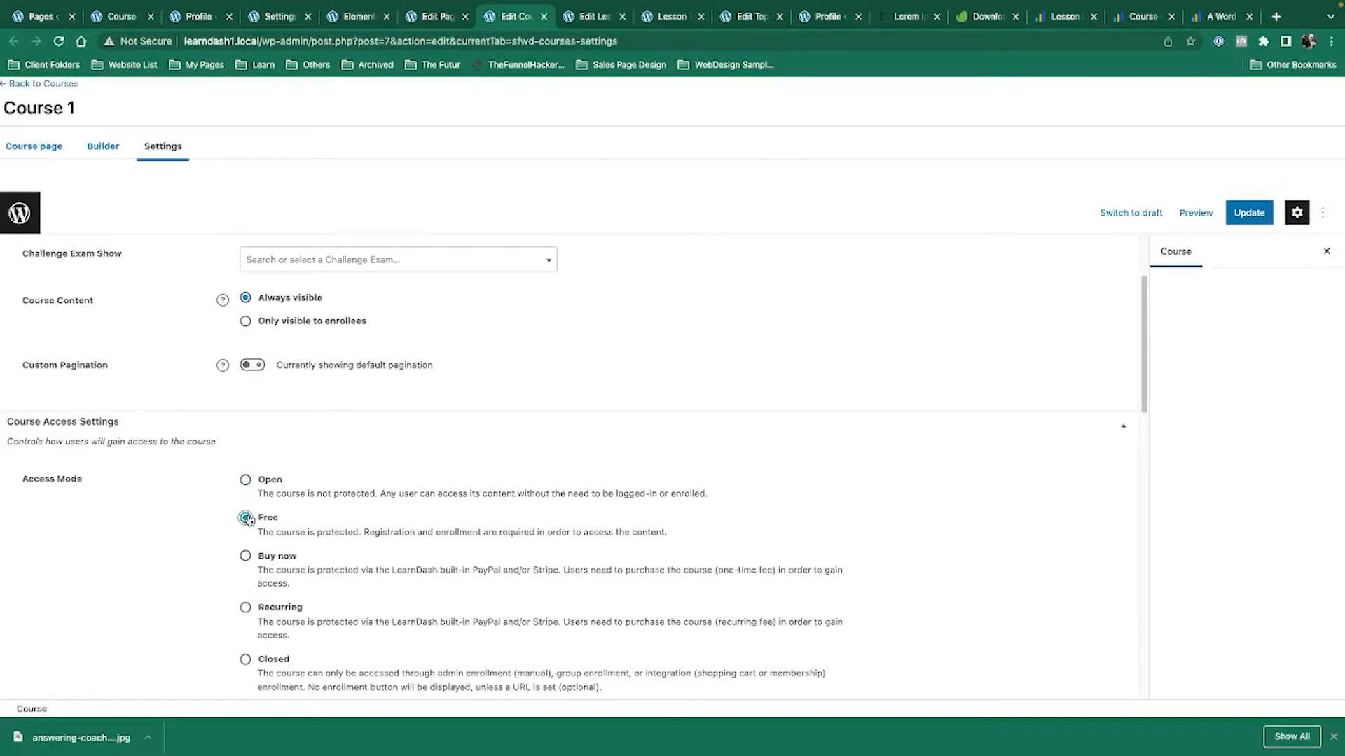
pyautogui.click(1249, 212)
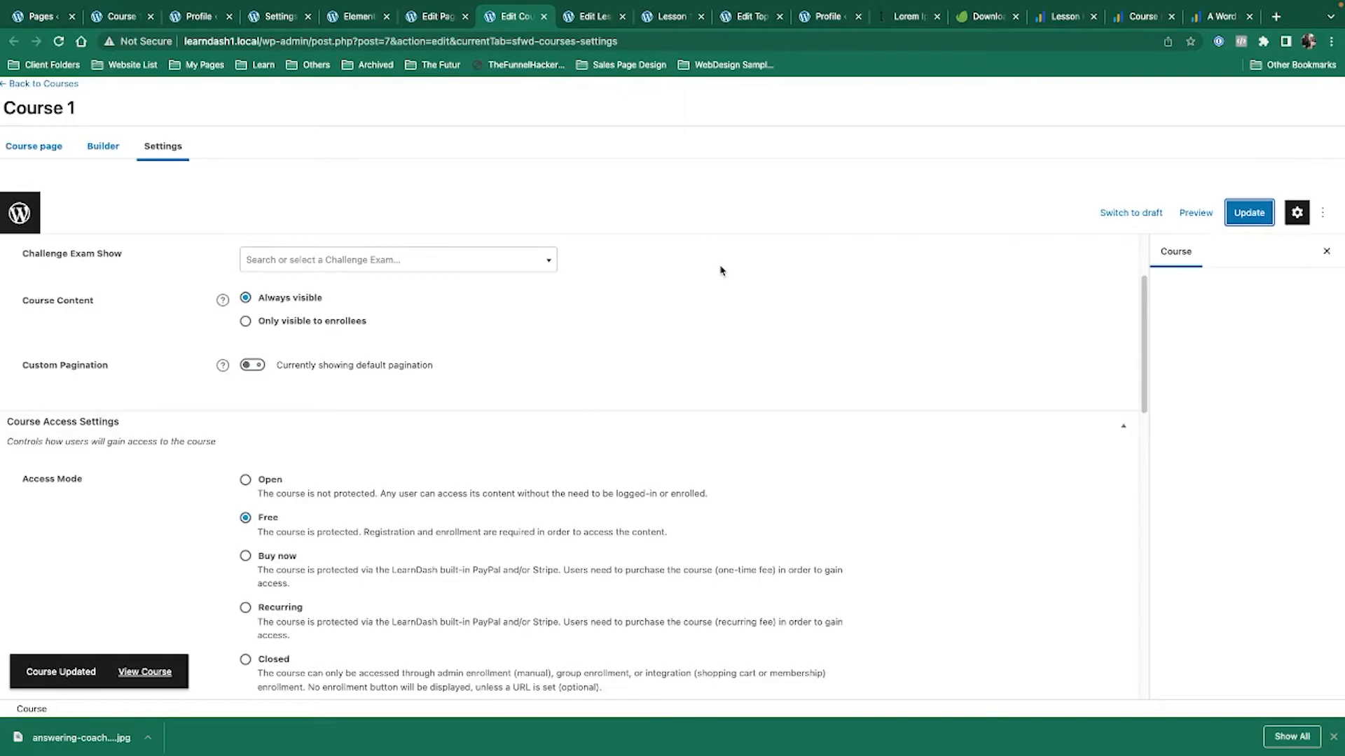
pyautogui.hotkey('ctrl', 'Left')
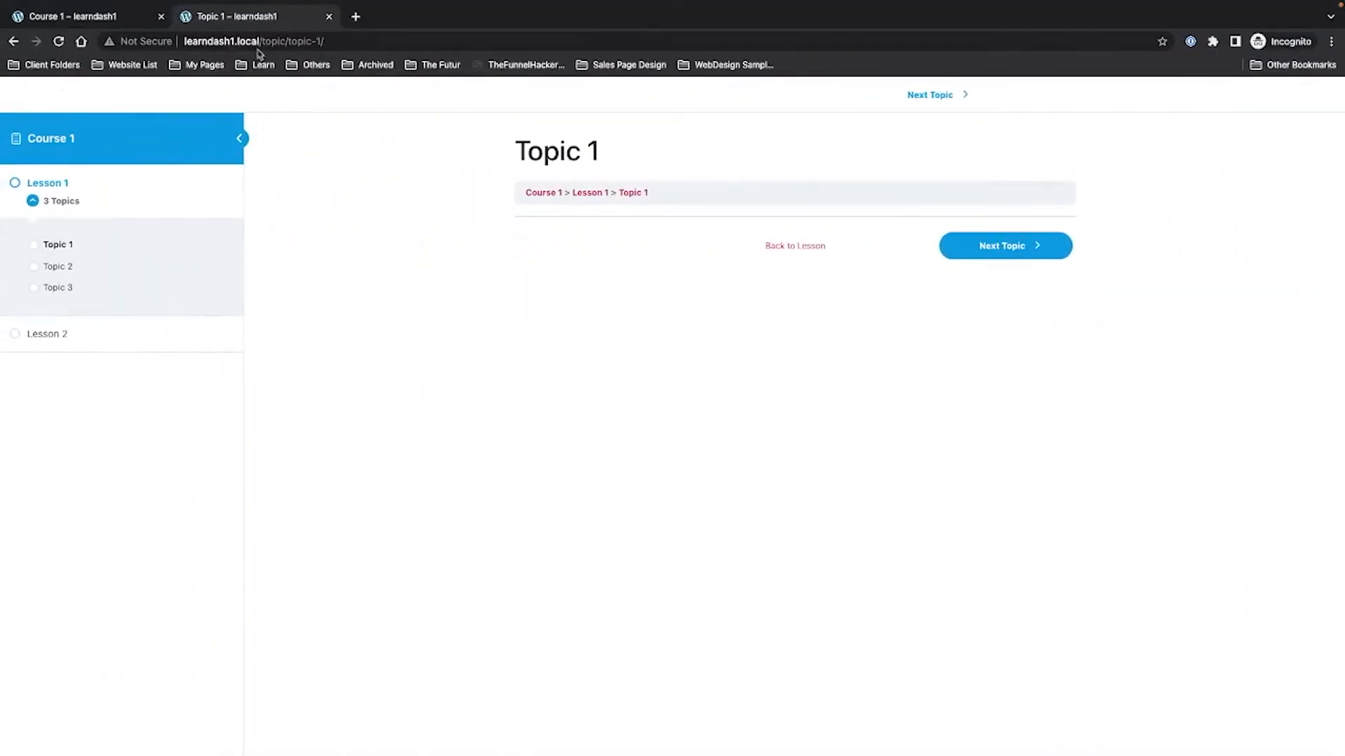
# As a visitor, open Course 1, see Free, and follow Login to Enroll to the login page.
pyautogui.moveTo(260, 41); pyautogui.dragTo(423, 43)
pyautogui.press('BackSpace')
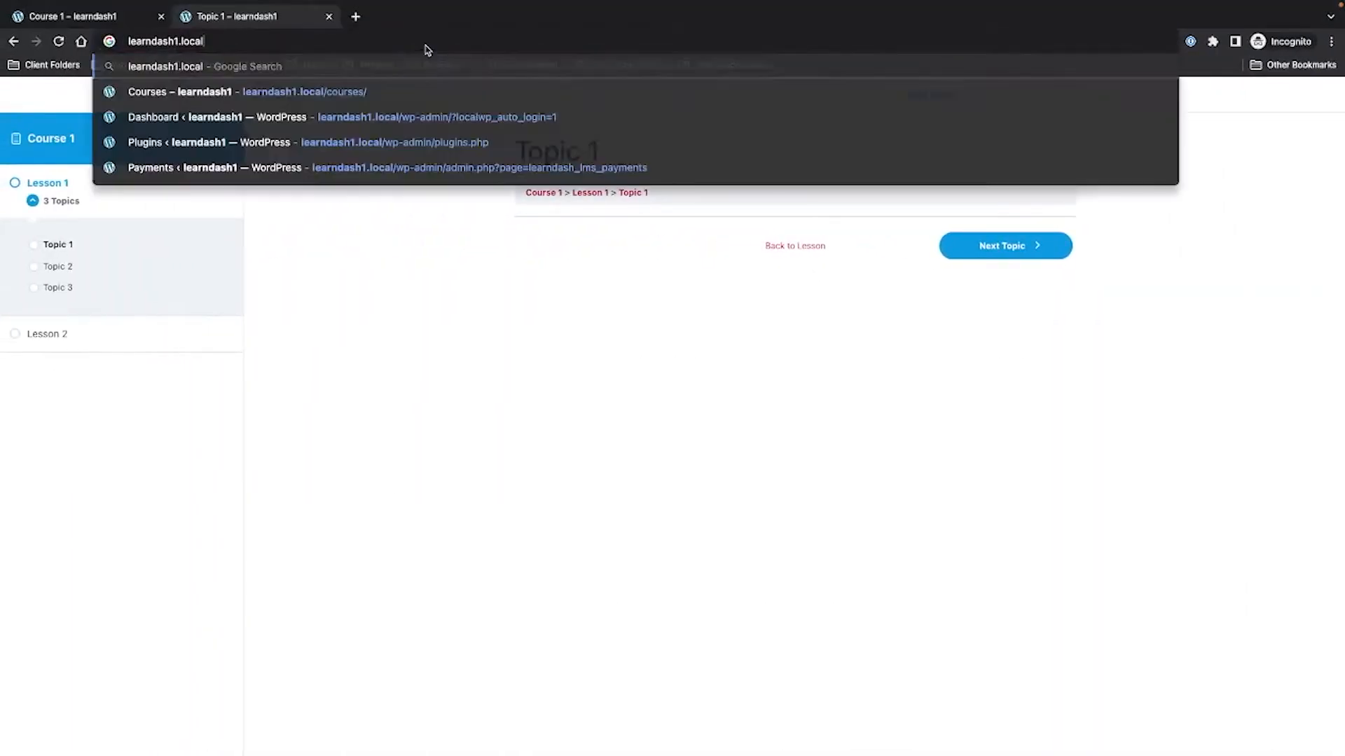
pyautogui.press('Return')
pyautogui.hotkey('alt', 'Left')
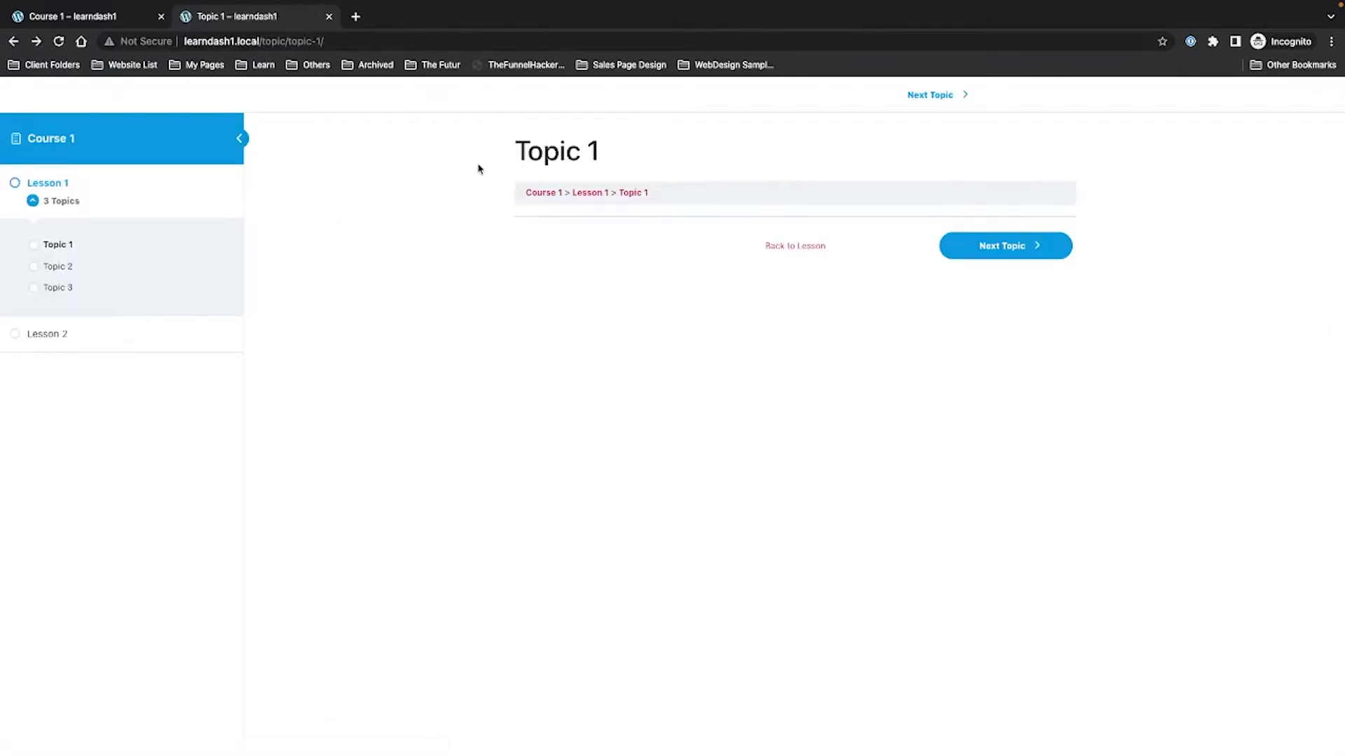
pyautogui.click(57, 140)
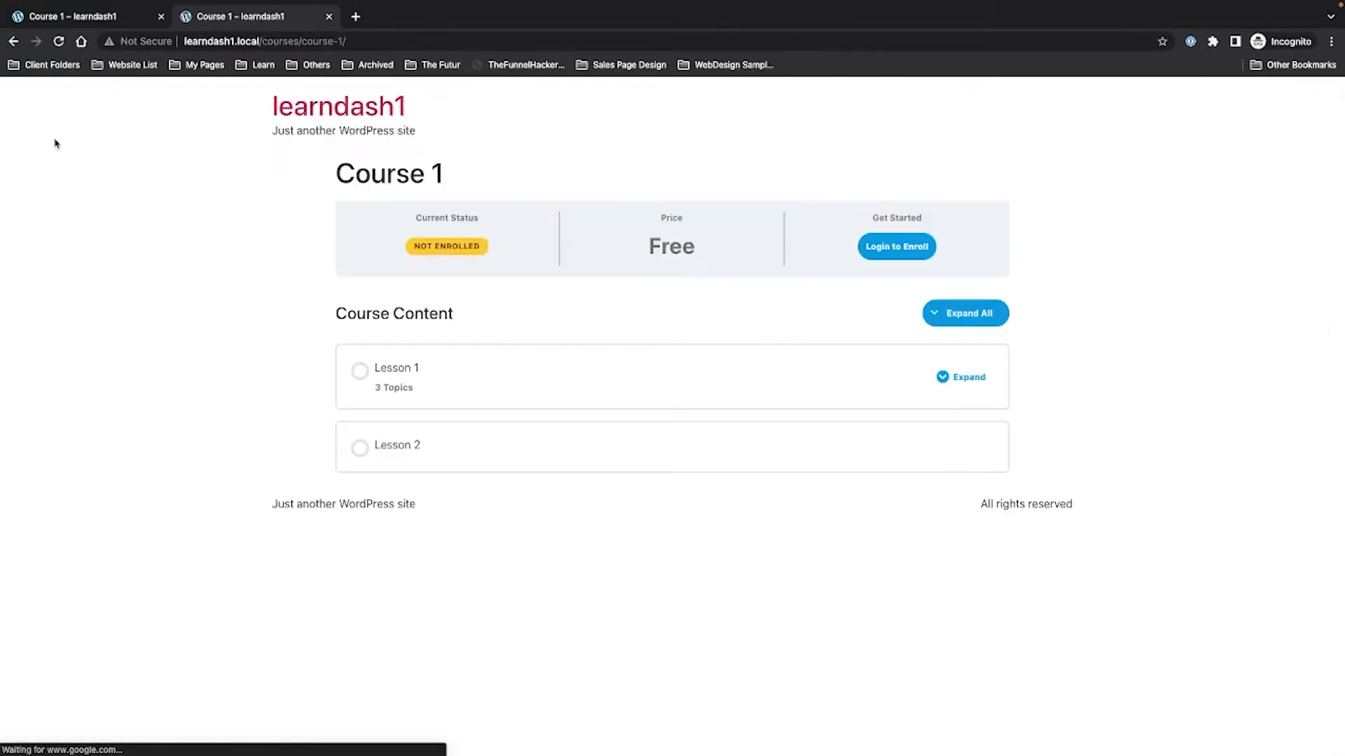
pyautogui.click(865, 248)
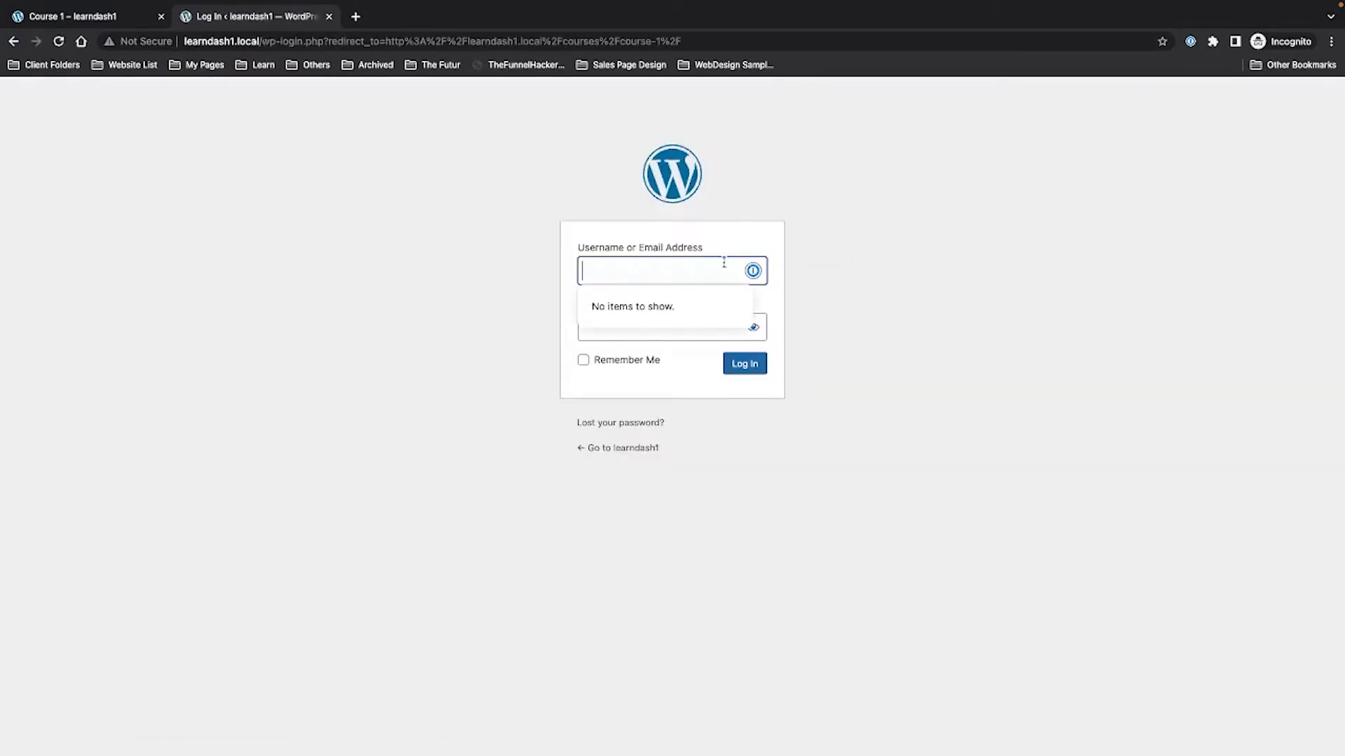
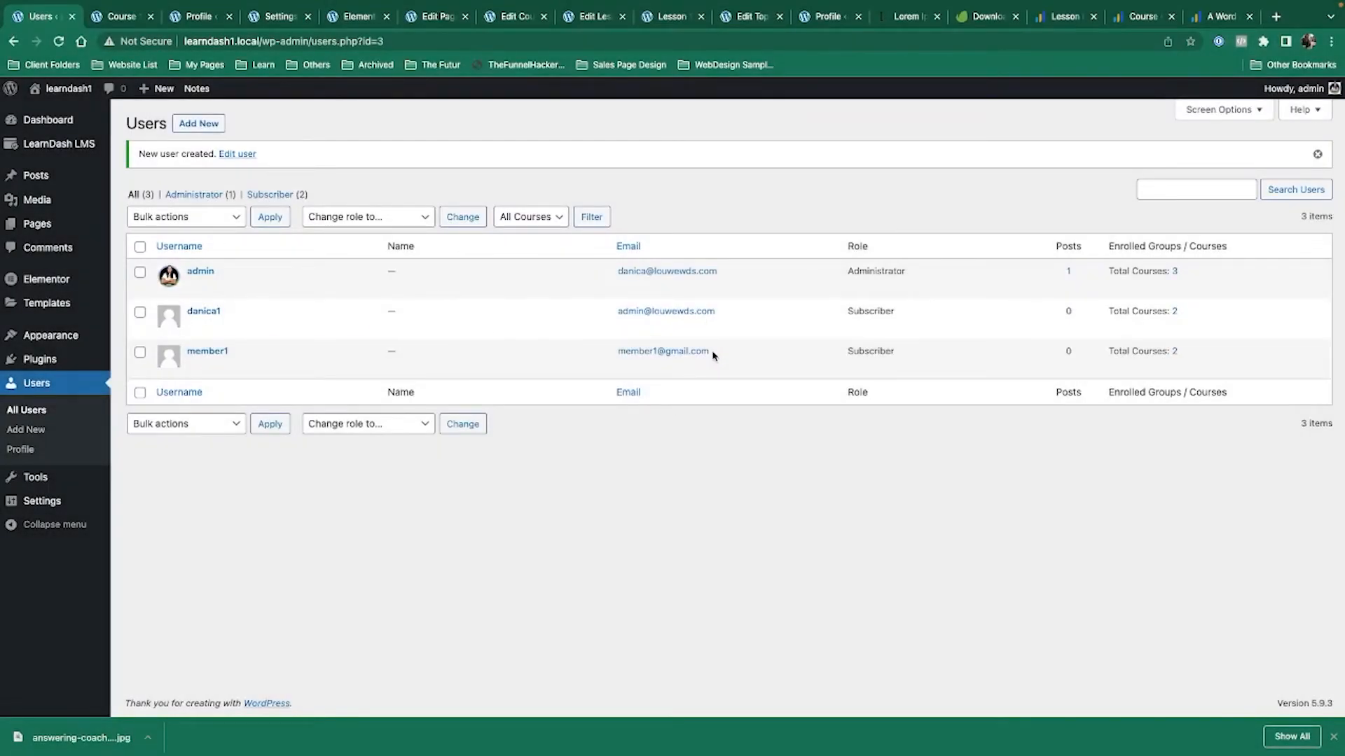
# Review the subscriber's enrollments in Courses 2 and 3, then go to the incognito login page.
pyautogui.click(218, 354)
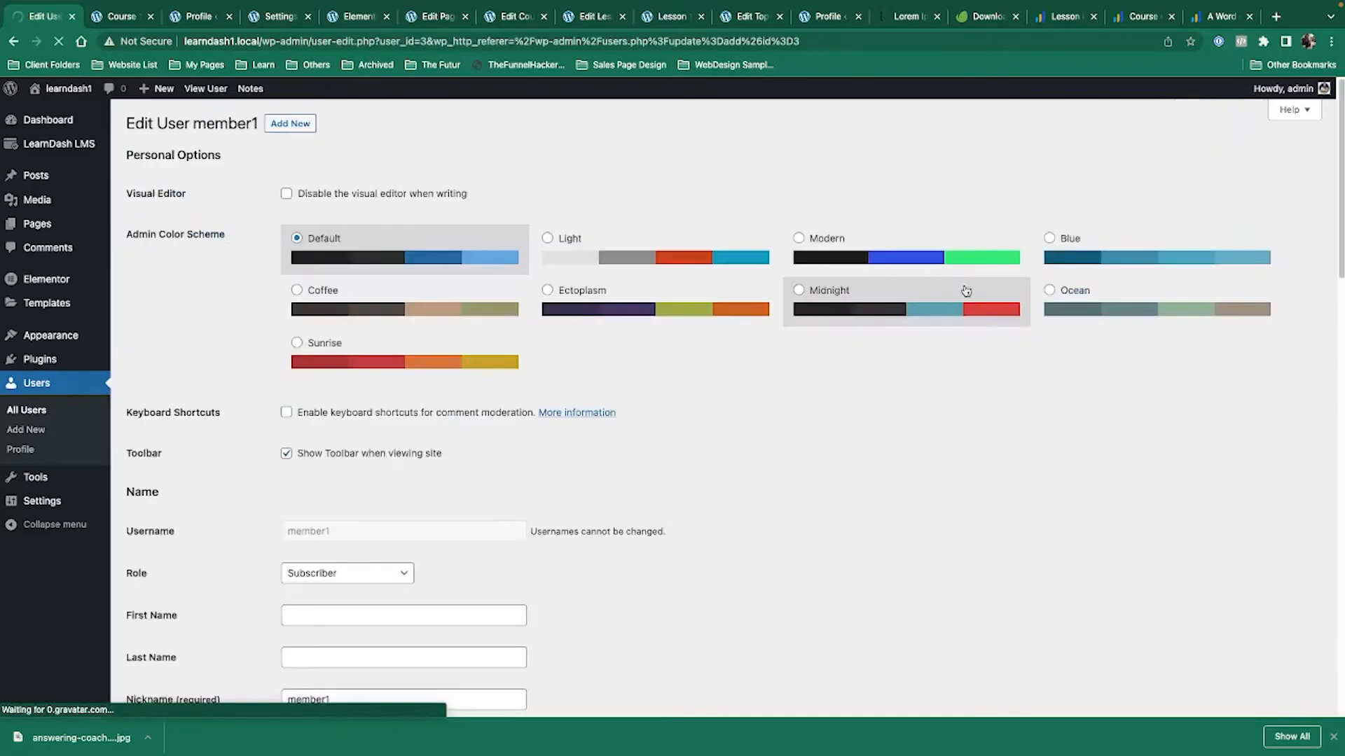
pyautogui.scroll(-10, 826, 493)
pyautogui.scroll(-8, 795, 519)
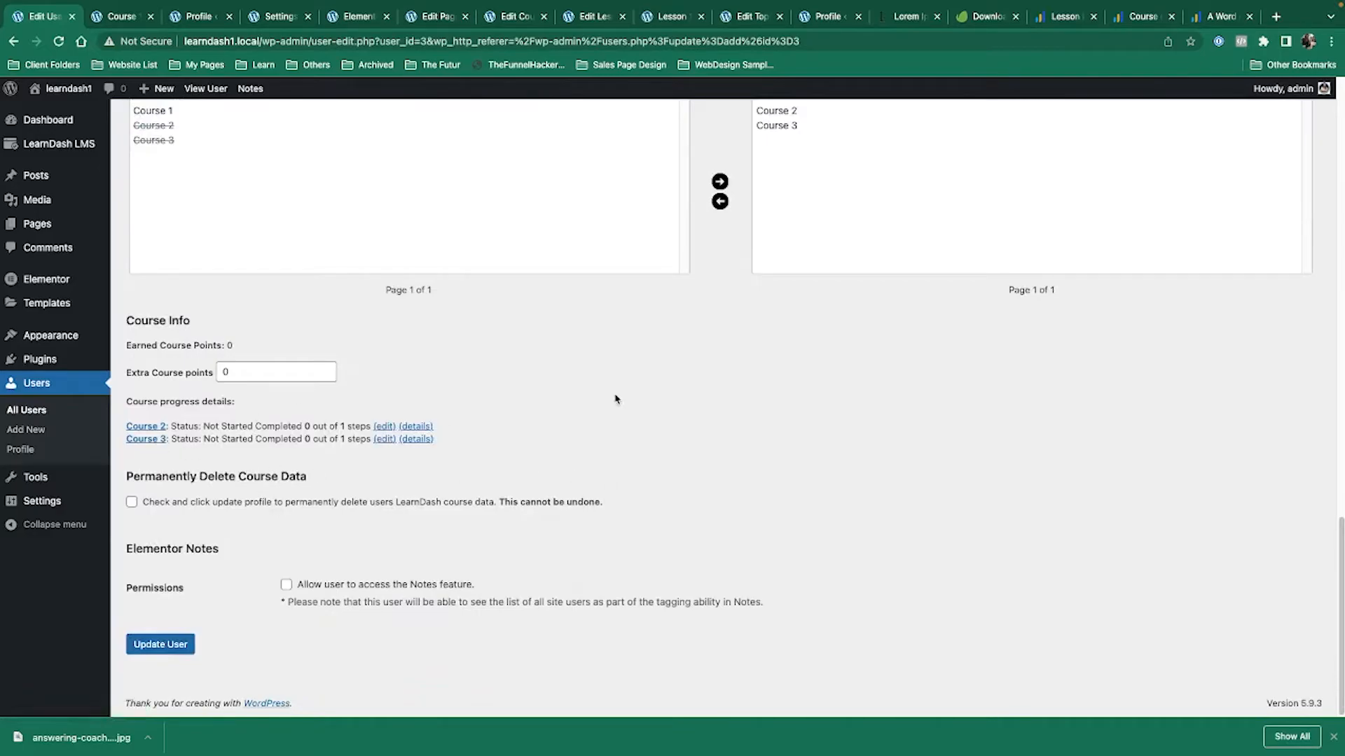
pyautogui.hotkey('ctrl', 'Left')
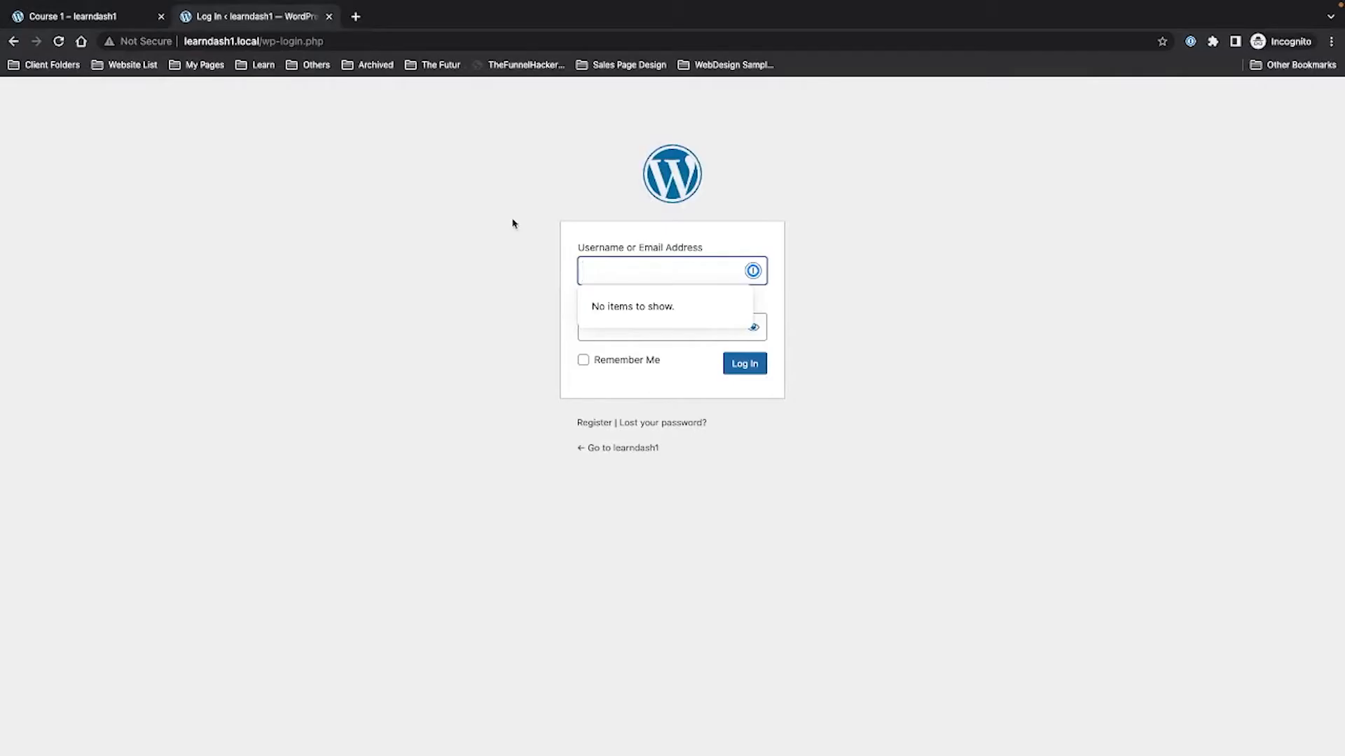
# Log in as the subscriber with their username and password.
pyautogui.write('member1')
pyautogui.press('Tab')
pyautogui.write('password')
pyautogui.press('Return')
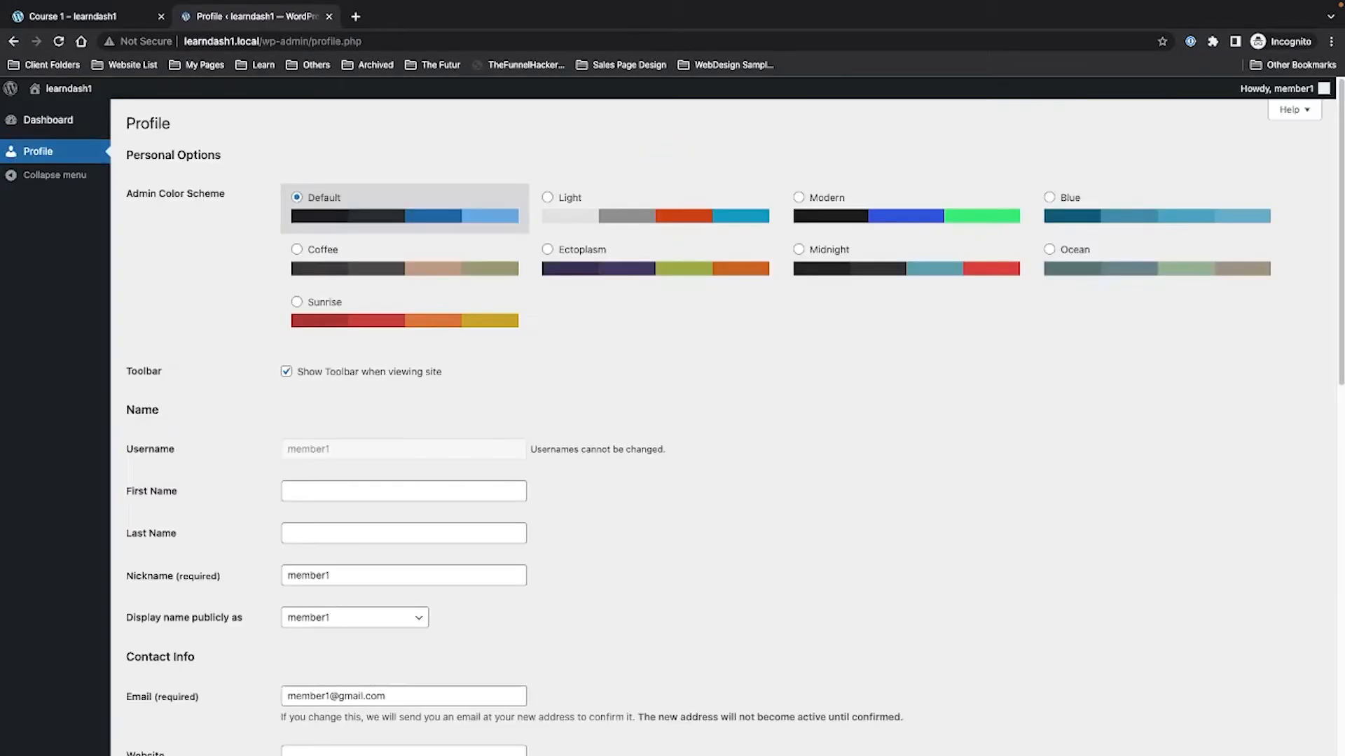
# Visit the site's front end and load the All Courses page.
pyautogui.moveTo(70, 90)
pyautogui.click(69, 114)
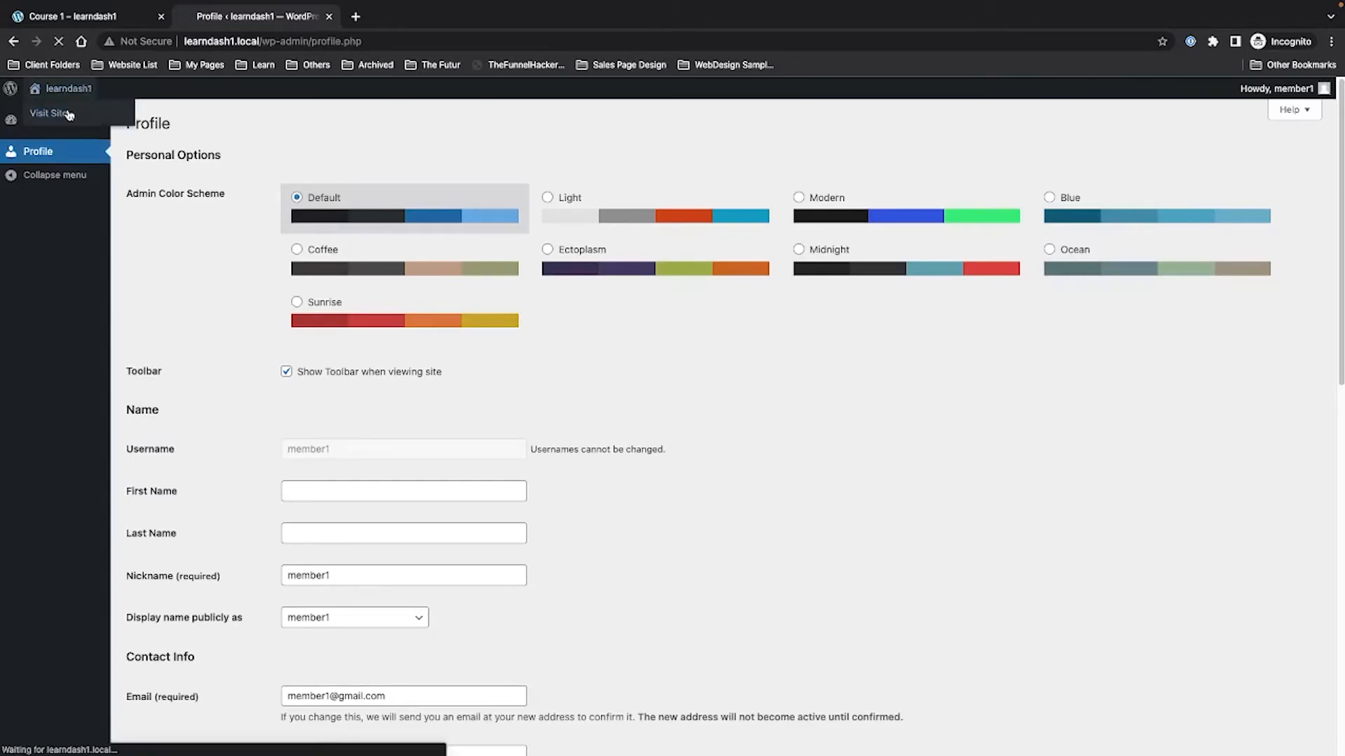
pyautogui.click(280, 44)
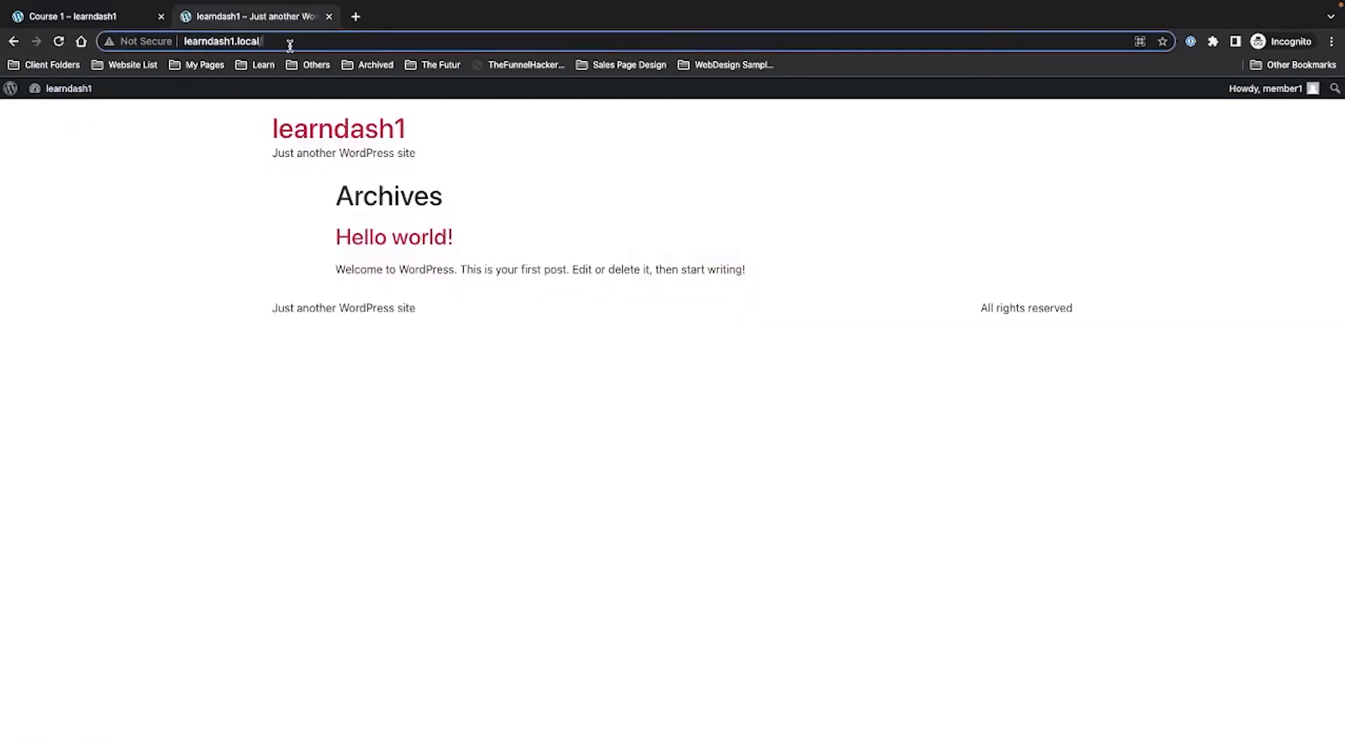
pyautogui.write('all')
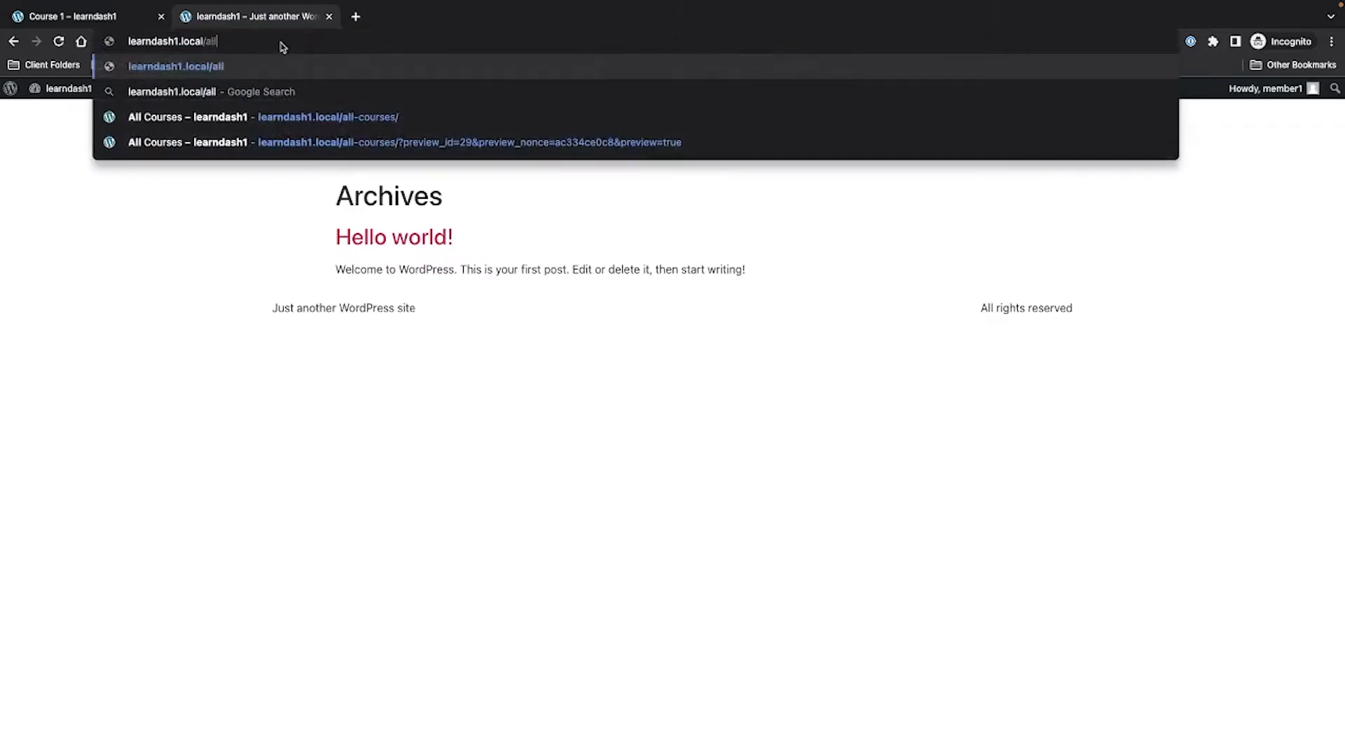
pyautogui.press('Down')
pyautogui.press('Down')
pyautogui.press('Return')
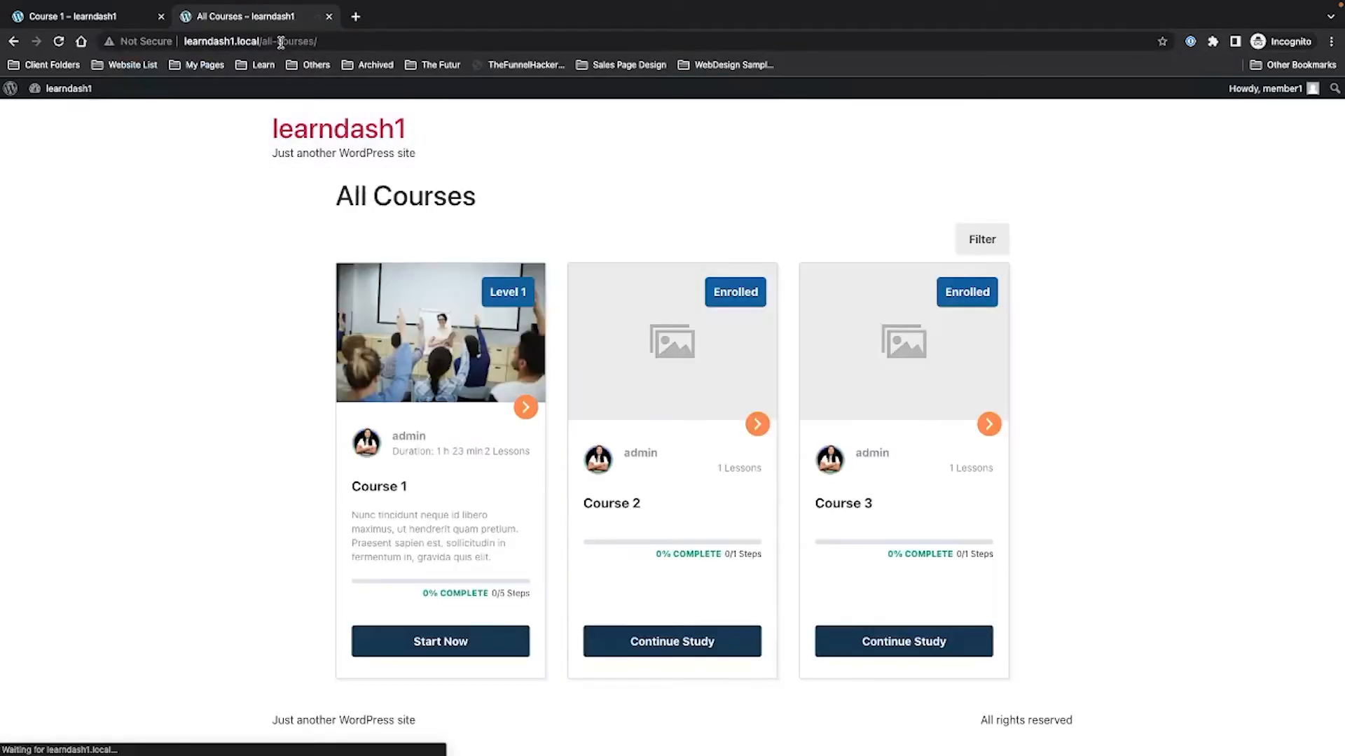
# Start Course 1, open Lesson 1's Topic 1, and highlight its countdown timer.
pyautogui.click(445, 640)
pyautogui.click(877, 275)
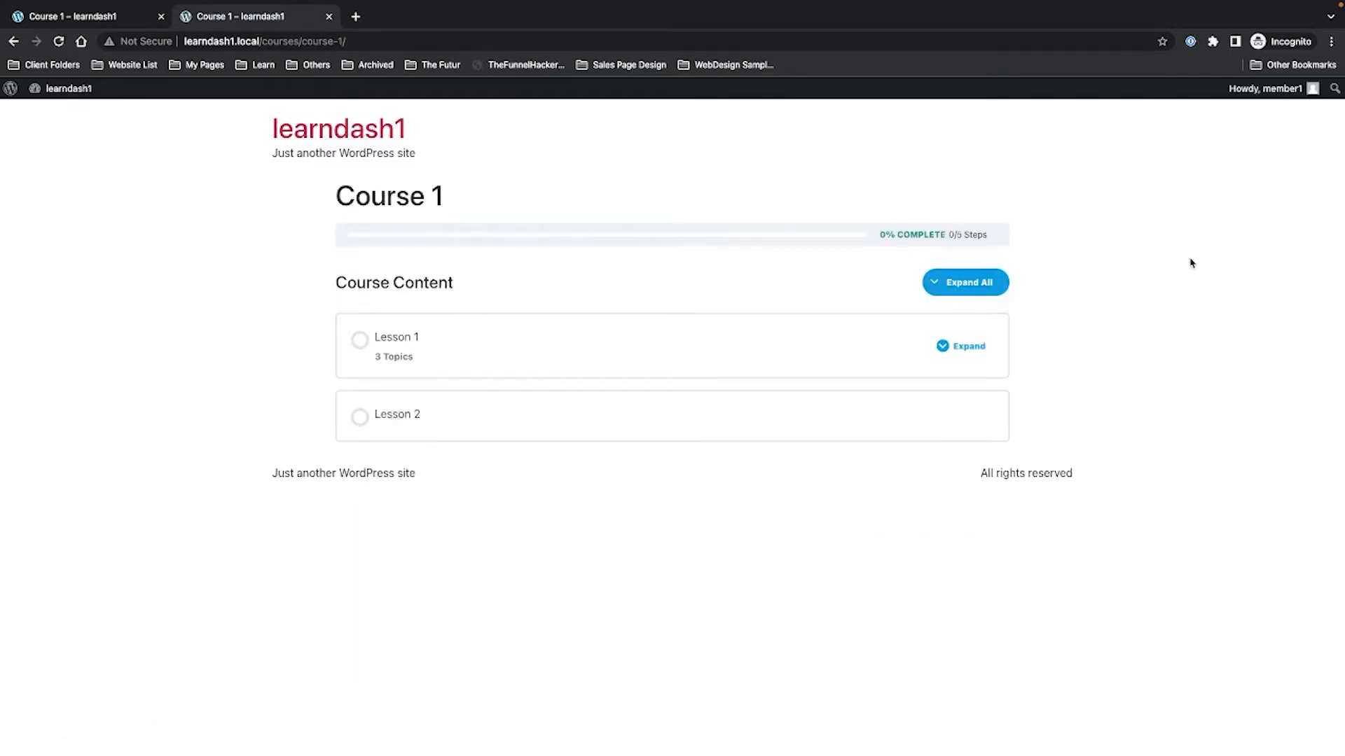
pyautogui.click(428, 338)
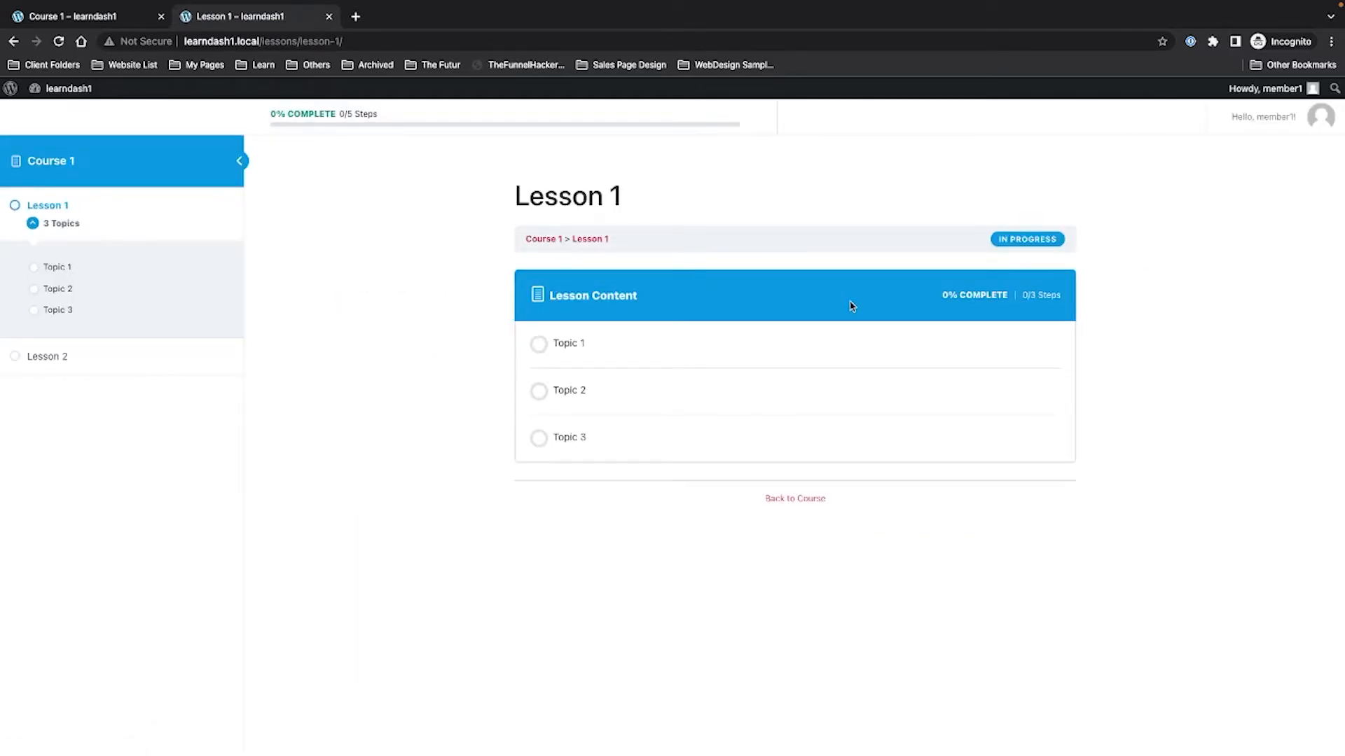
pyautogui.click(581, 356)
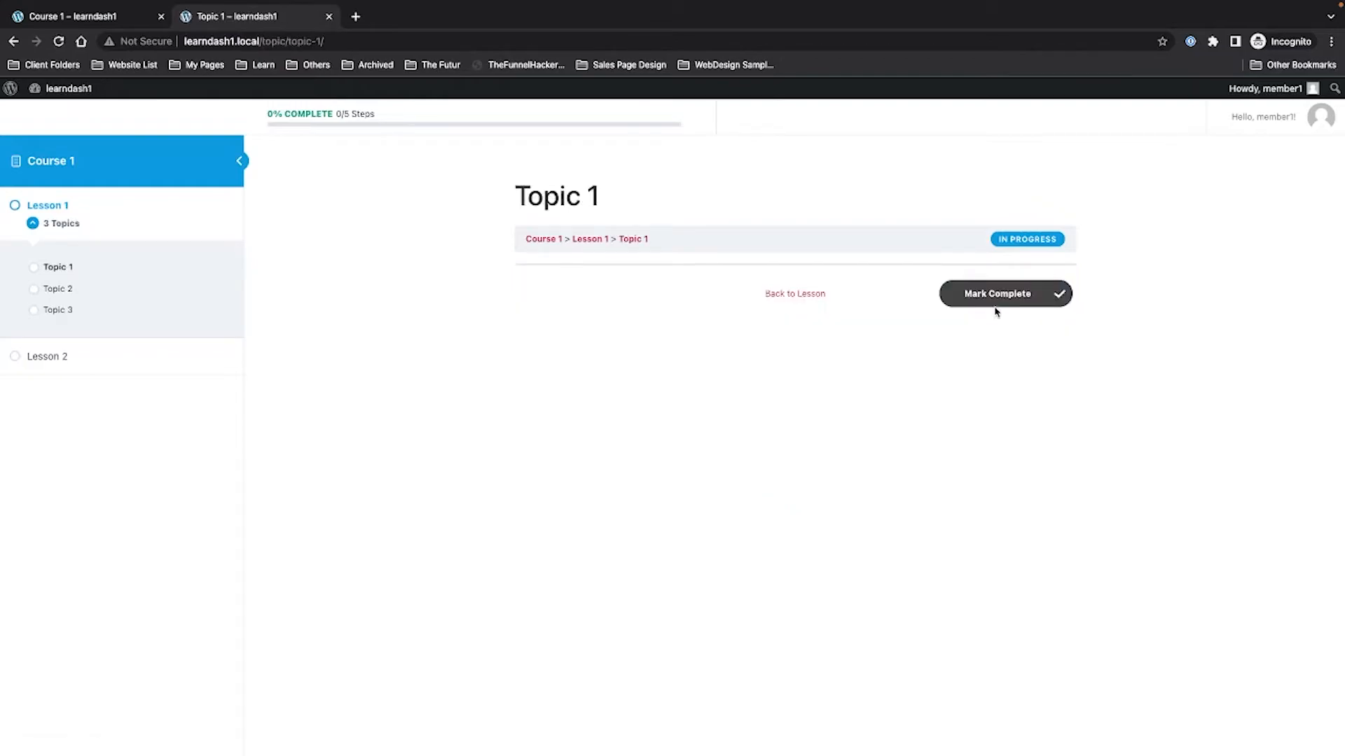
pyautogui.moveTo(970, 334); pyautogui.dragTo(1071, 330)
pyautogui.moveTo(1044, 129); pyautogui.dragTo(1157, 116)
# Change Topic 1's timer to 10 seconds and update it.
pyautogui.hotkey('ctrl', 'Right')
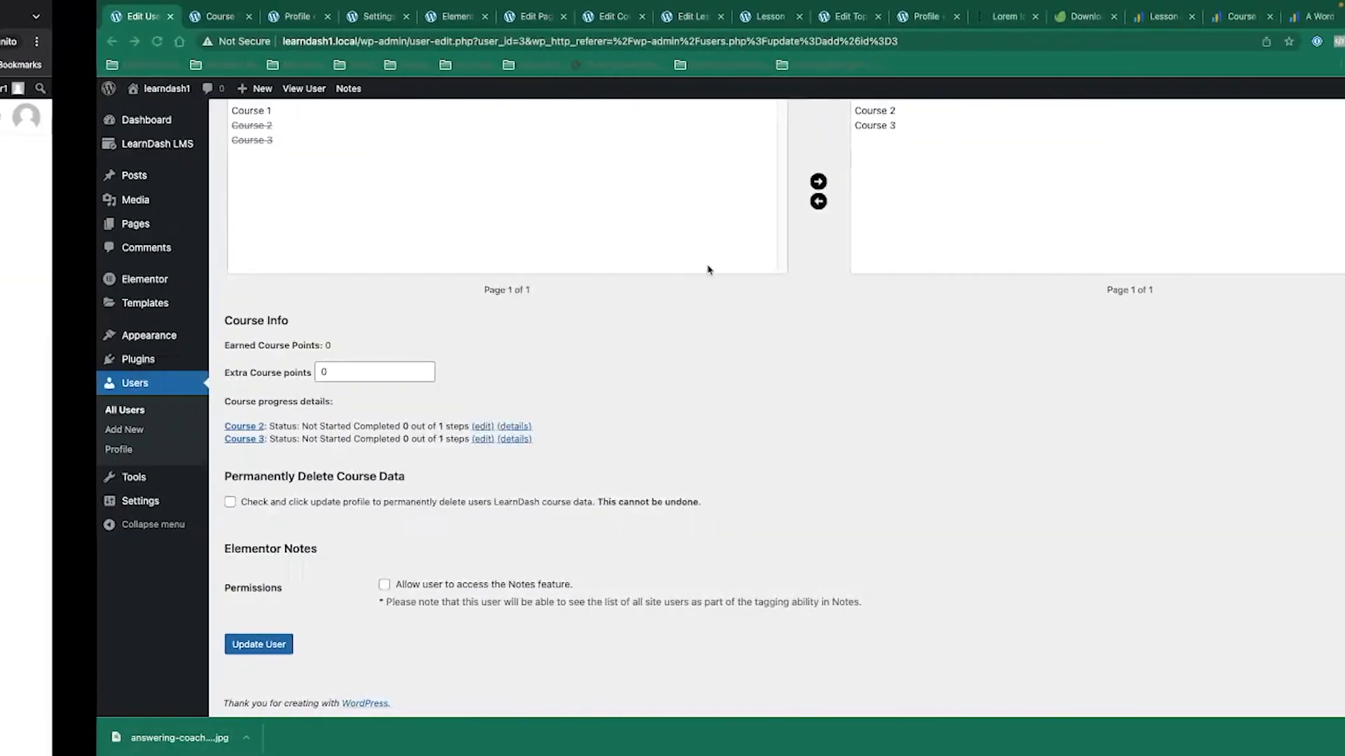
pyautogui.click(658, 20)
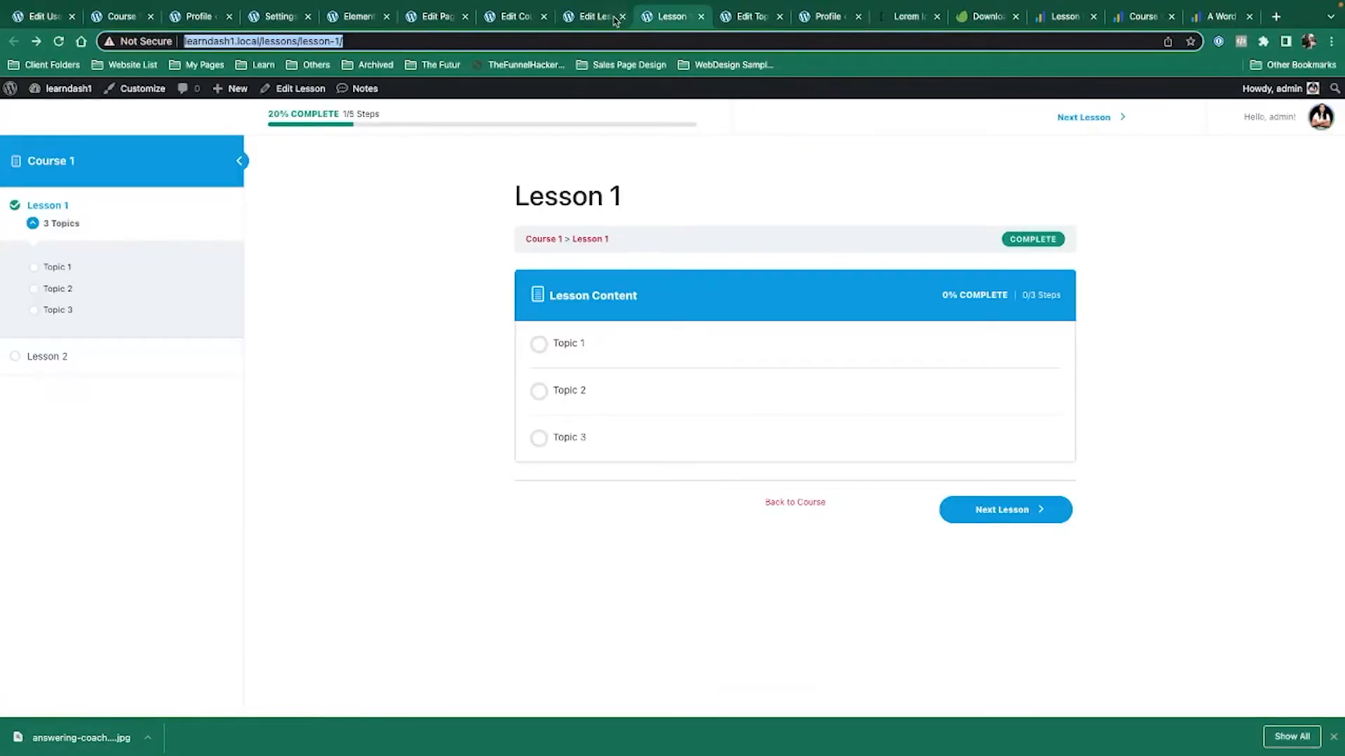
pyautogui.hotkey('ctrl', 'Tab')
pyautogui.click(261, 453)
pyautogui.press('BackSpace')
pyautogui.moveTo(317, 457); pyautogui.dragTo(364, 456)
pyautogui.press('BackSpace')
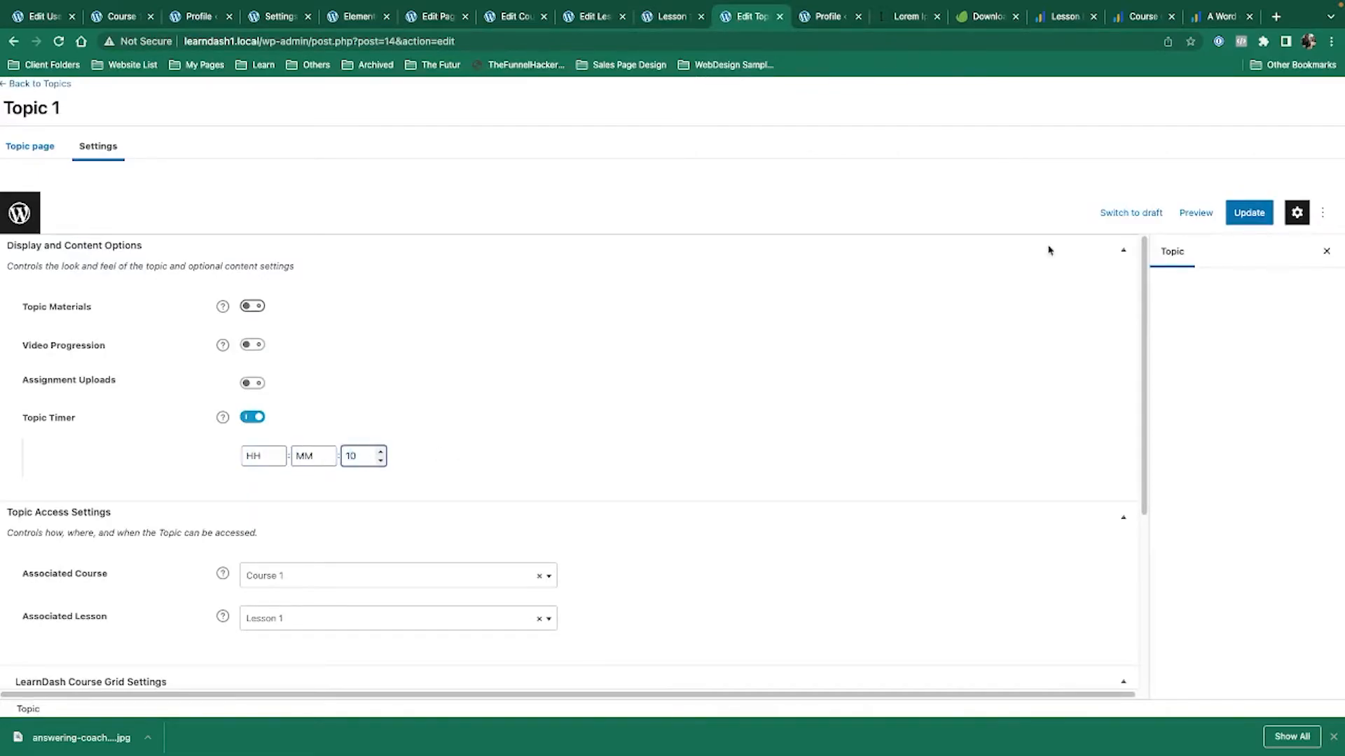
pyautogui.write('10')
pyautogui.click(1251, 213)
# Open Topic 2 and Topic 3 from Lesson 1 in their own editor tabs.
pyautogui.click(665, 14)
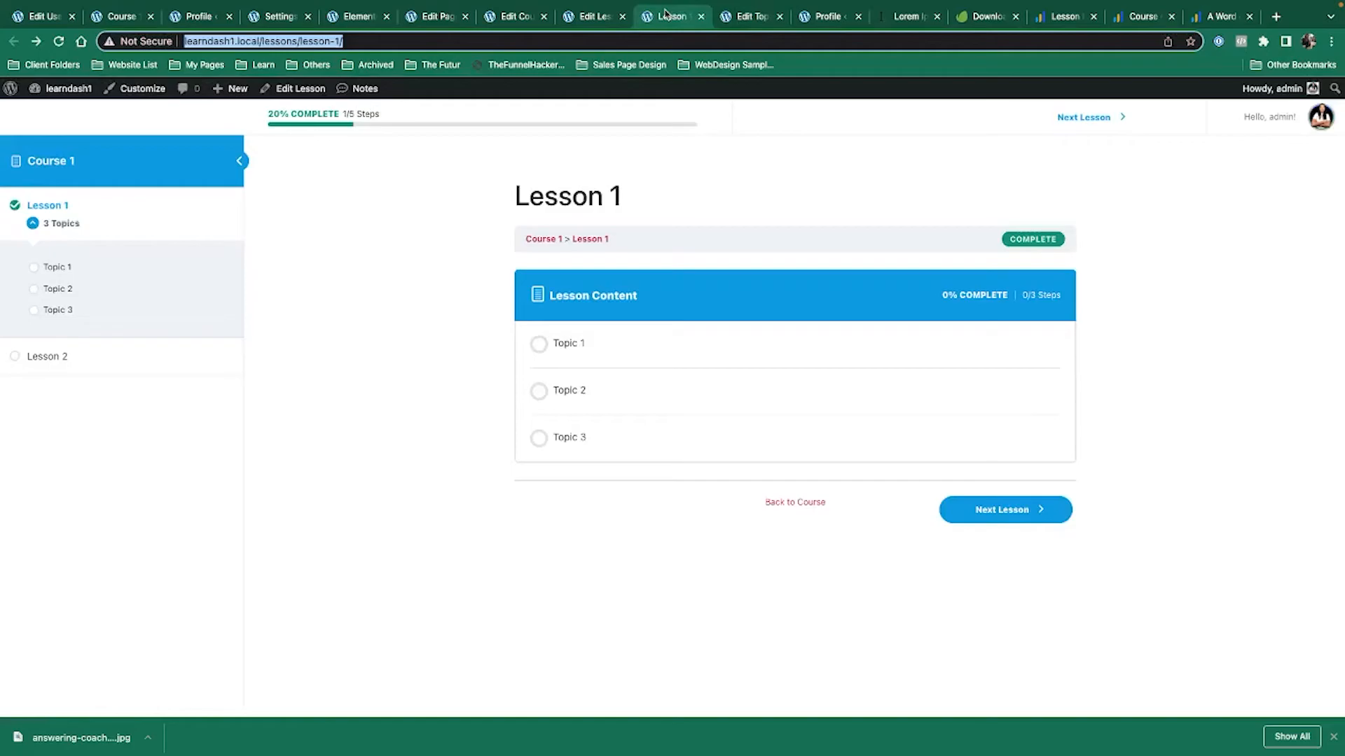
pyautogui.keyDown('super'); pyautogui.click(568, 395); pyautogui.keyUp('super')
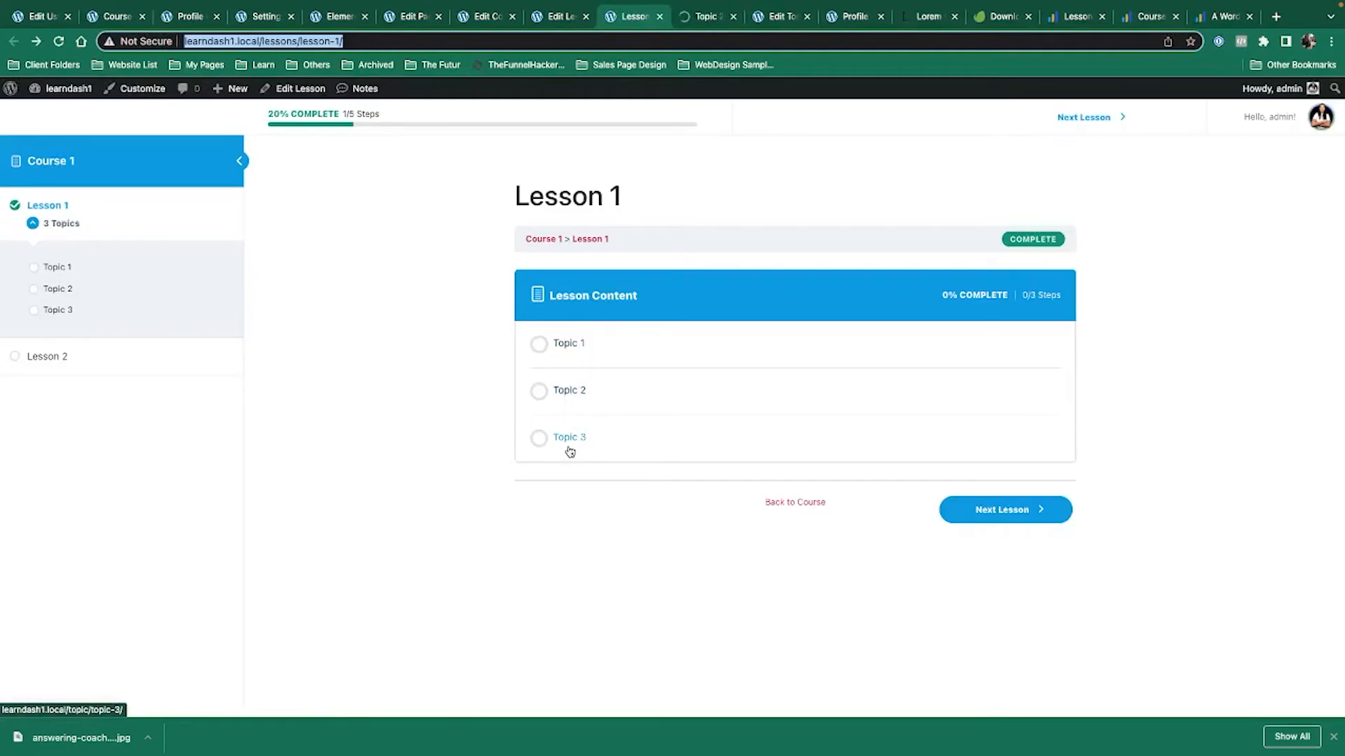
pyautogui.keyDown('super'); pyautogui.click(569, 447); pyautogui.keyUp('super')
pyautogui.click(806, 16)
pyautogui.click(591, 15)
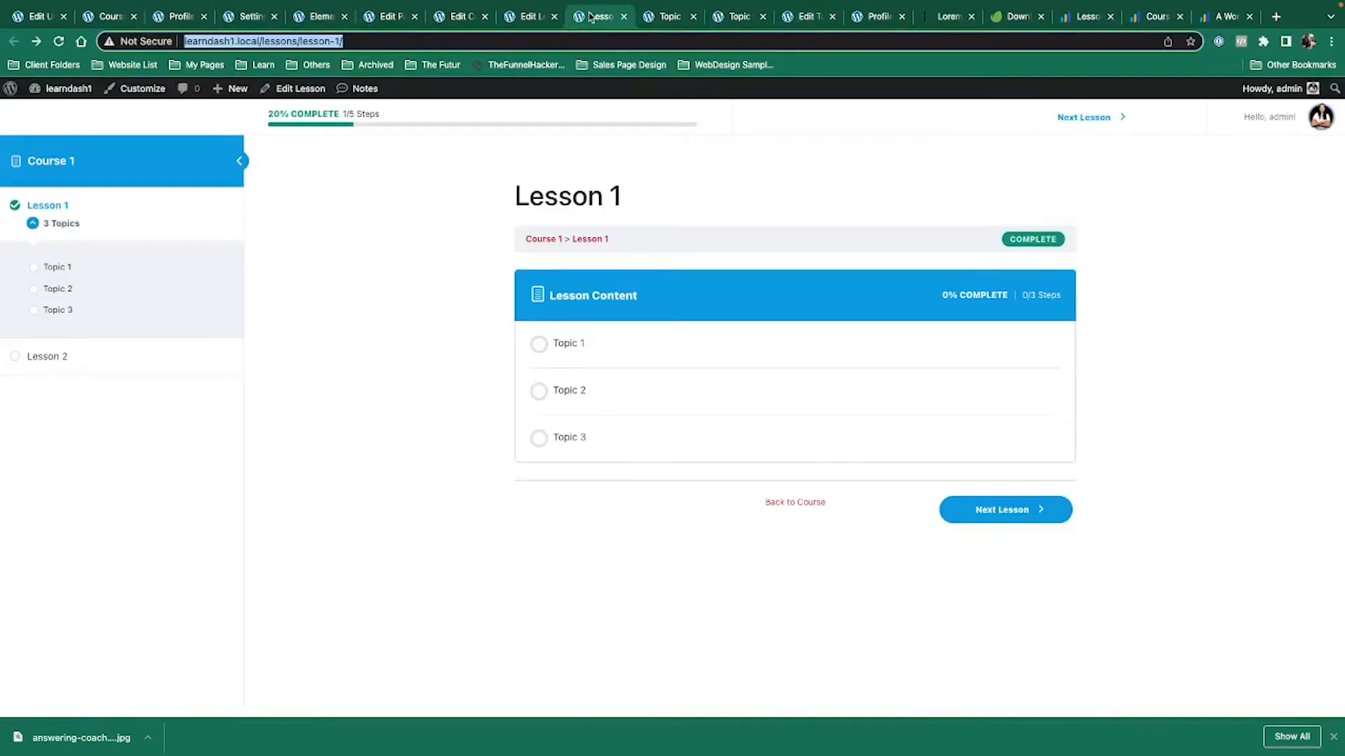
pyautogui.click(521, 18)
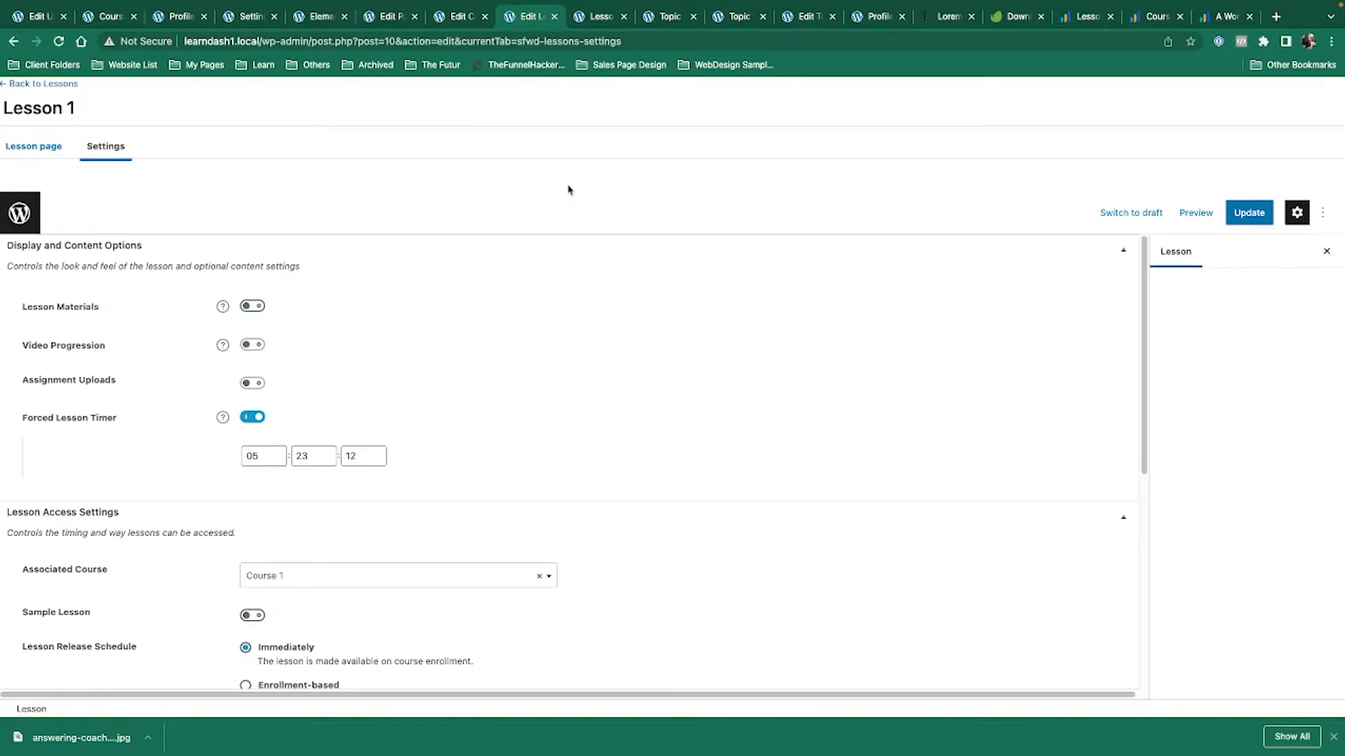
pyautogui.click(669, 16)
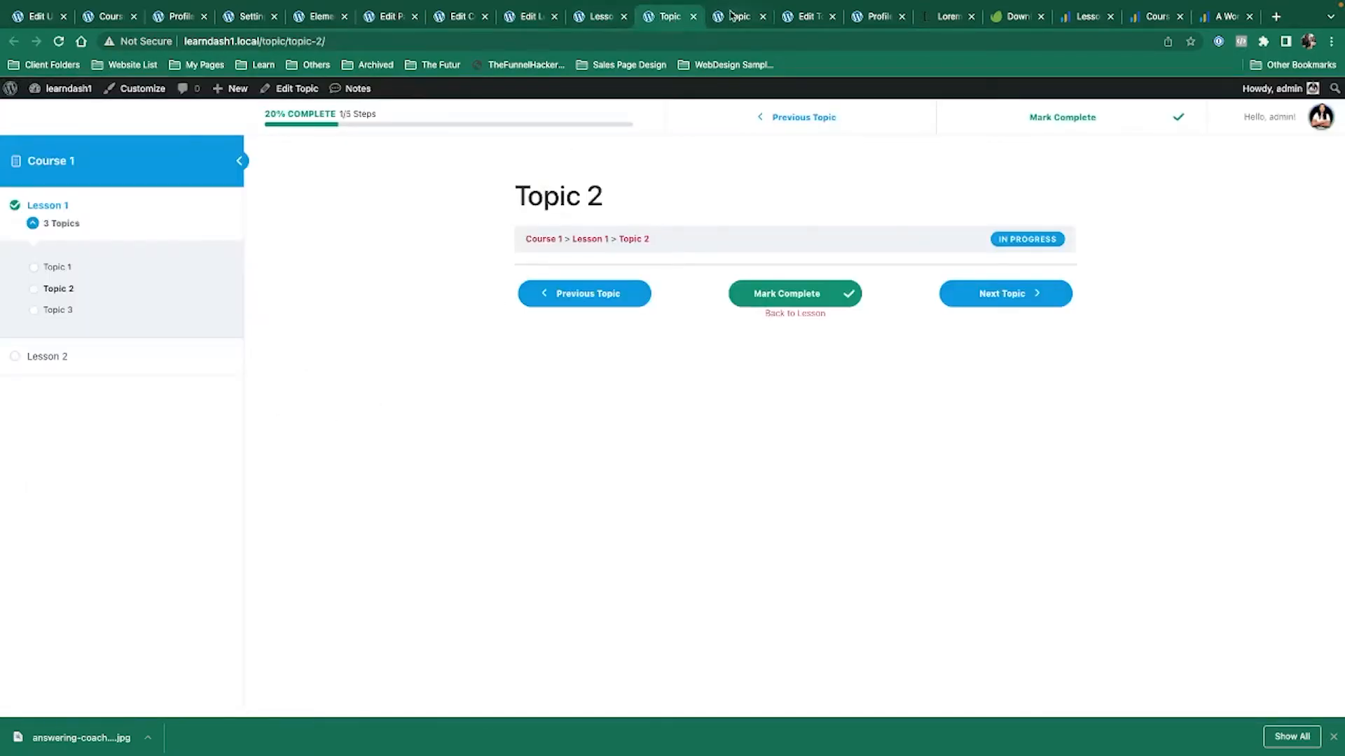
pyautogui.click(294, 89)
pyautogui.moveTo(728, 4)
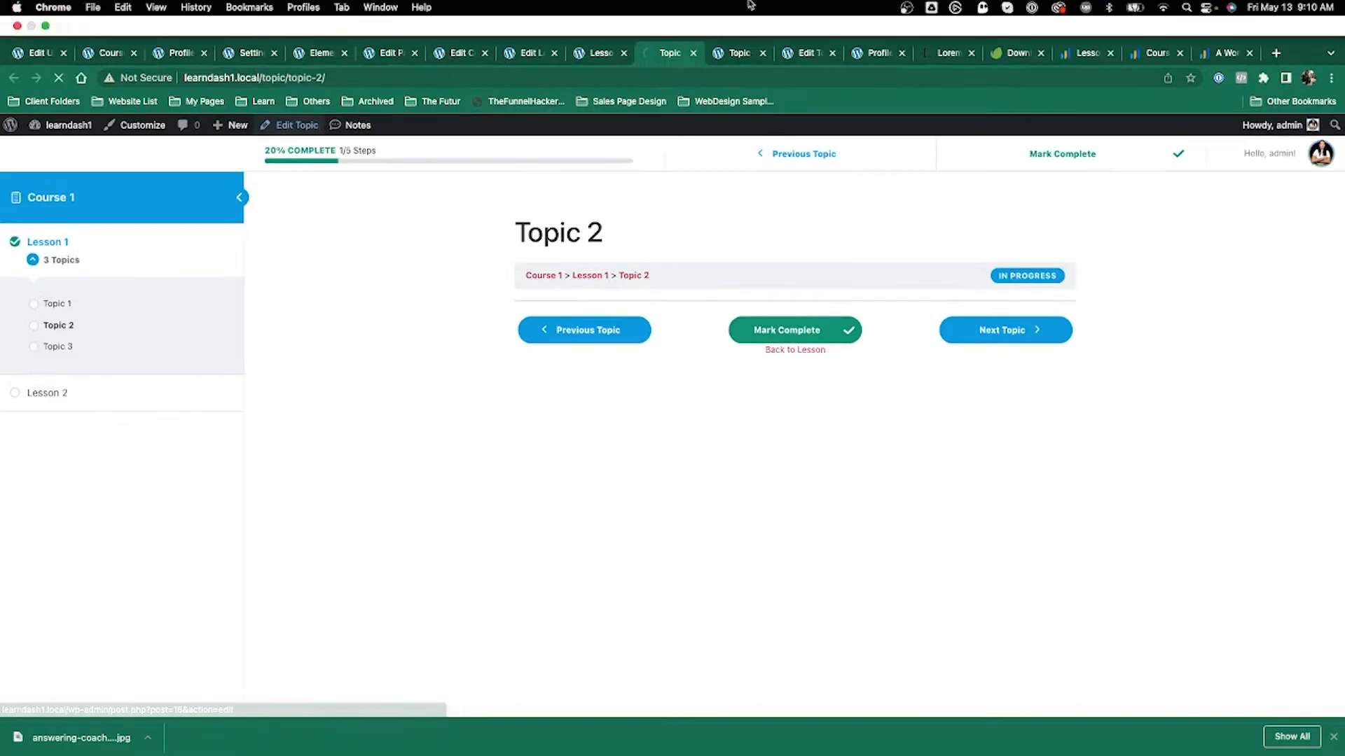
pyautogui.click(738, 54)
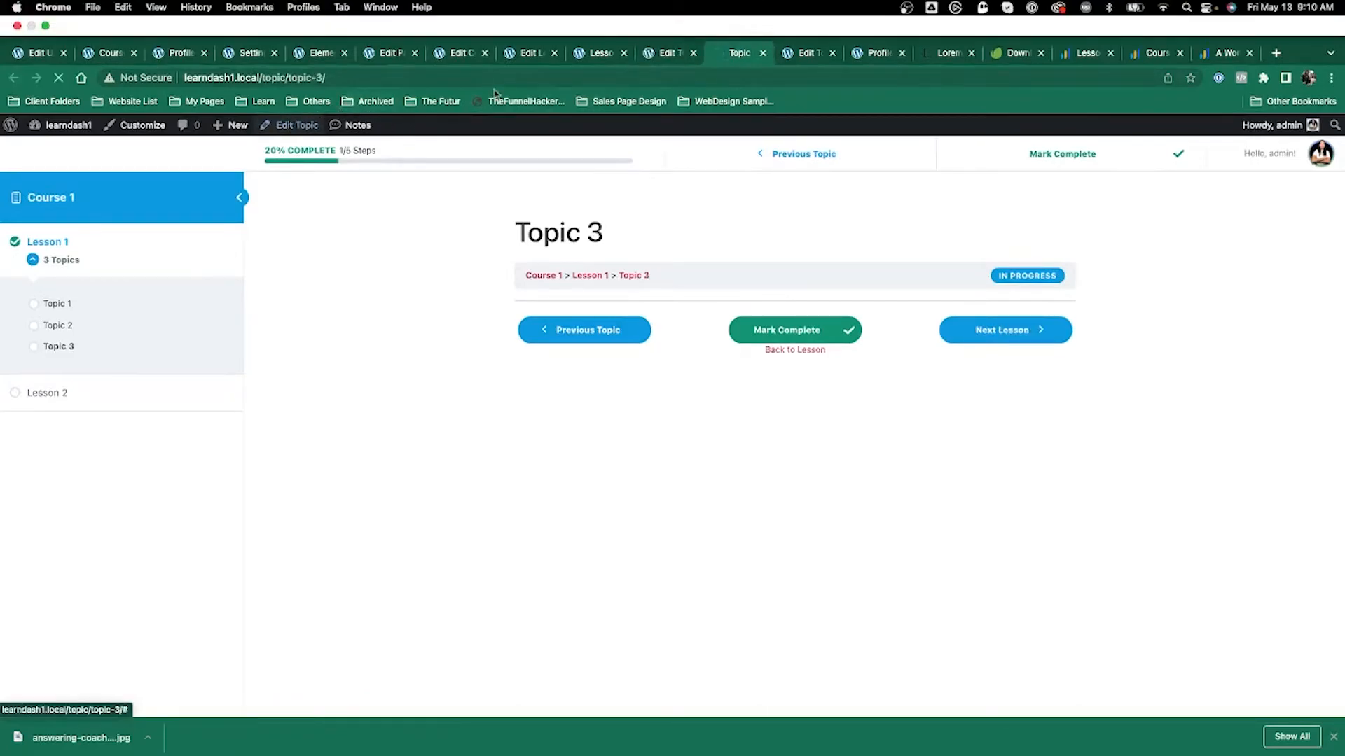
pyautogui.click(666, 52)
# Turn on Topic 2's timer at 10 seconds and save it.
pyautogui.click(109, 161)
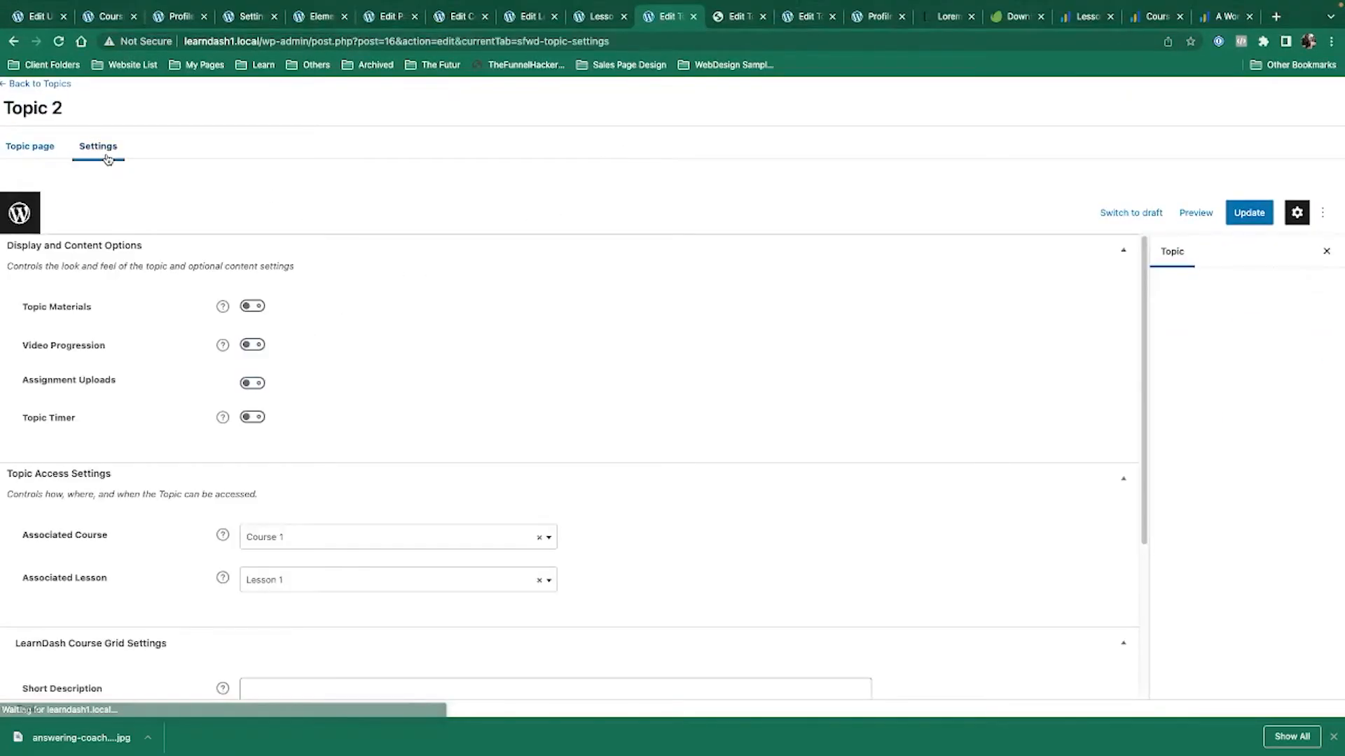
pyautogui.click(252, 418)
pyautogui.click(356, 460)
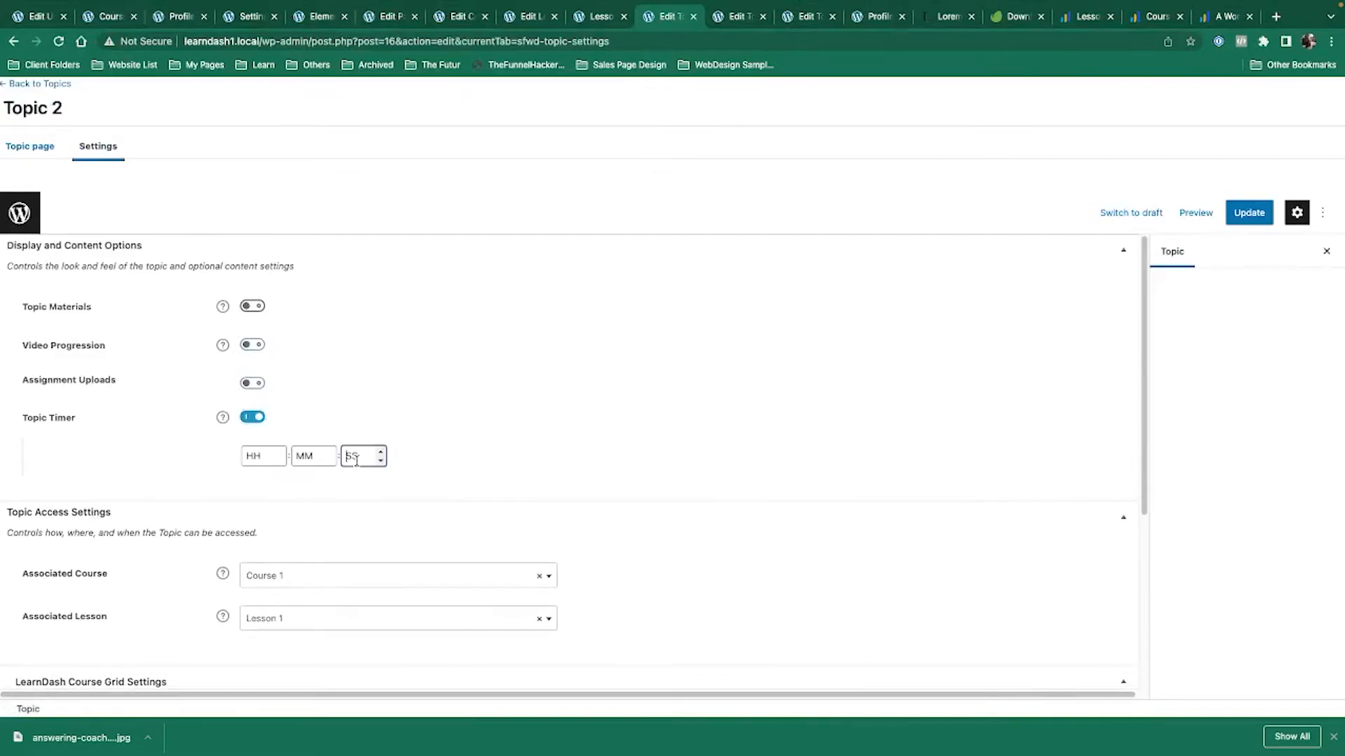
pyautogui.write('10')
pyautogui.click(1243, 213)
# Enable Topic 3's 10-second timer, update it, and return to the learner's window.
pyautogui.click(740, 30)
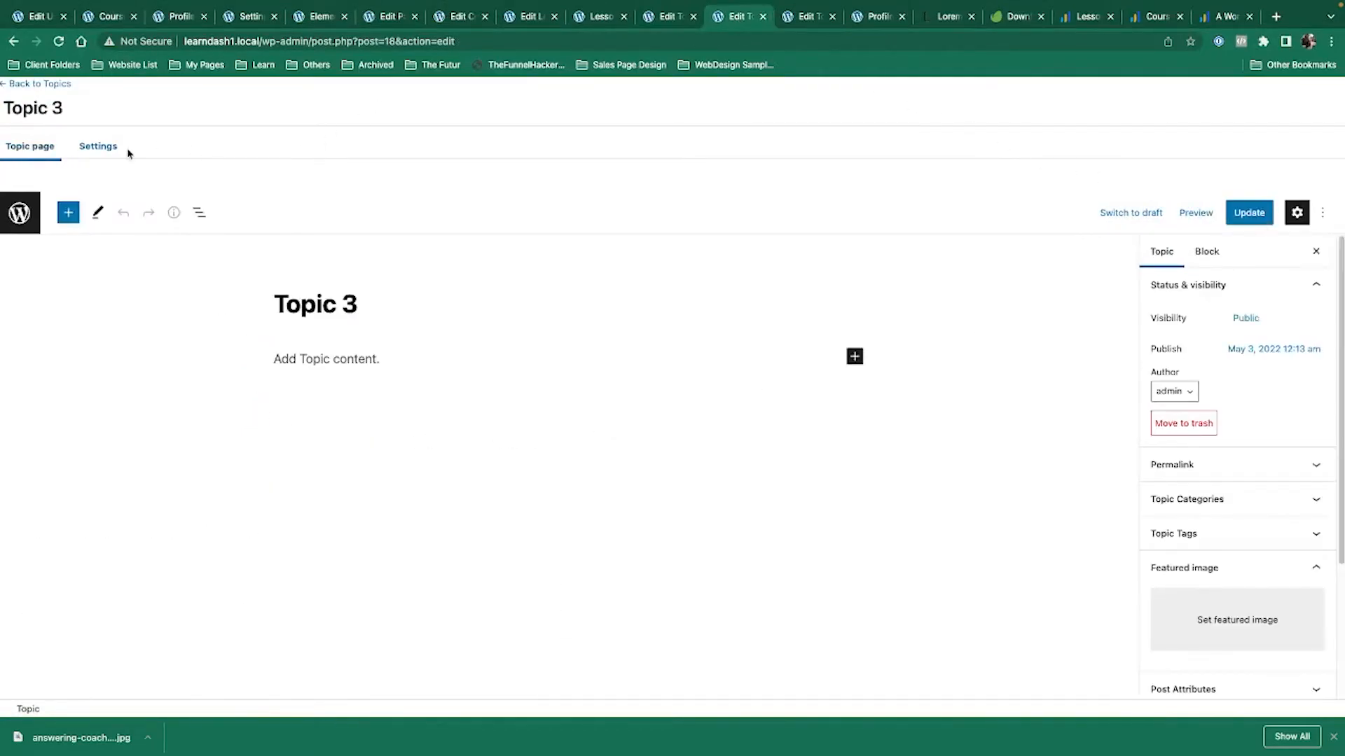
pyautogui.click(102, 145)
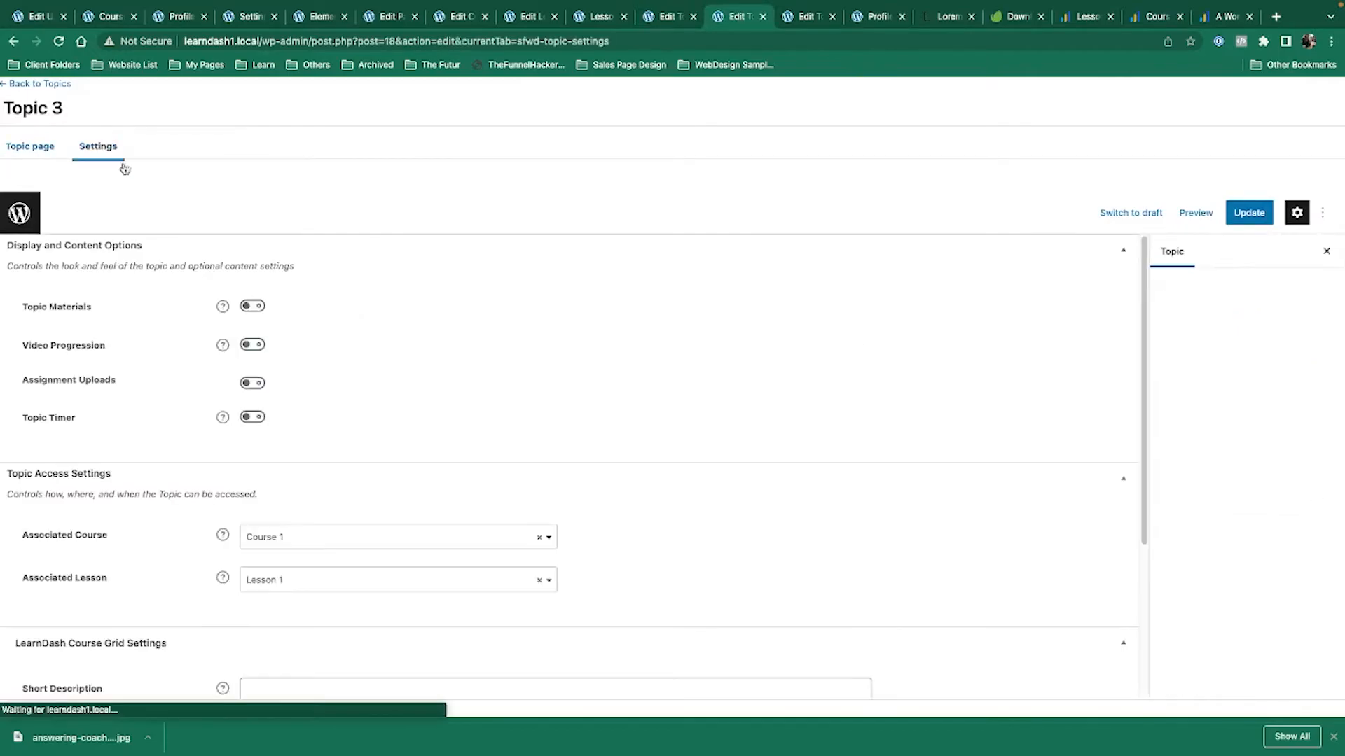
pyautogui.click(253, 418)
pyautogui.click(360, 454)
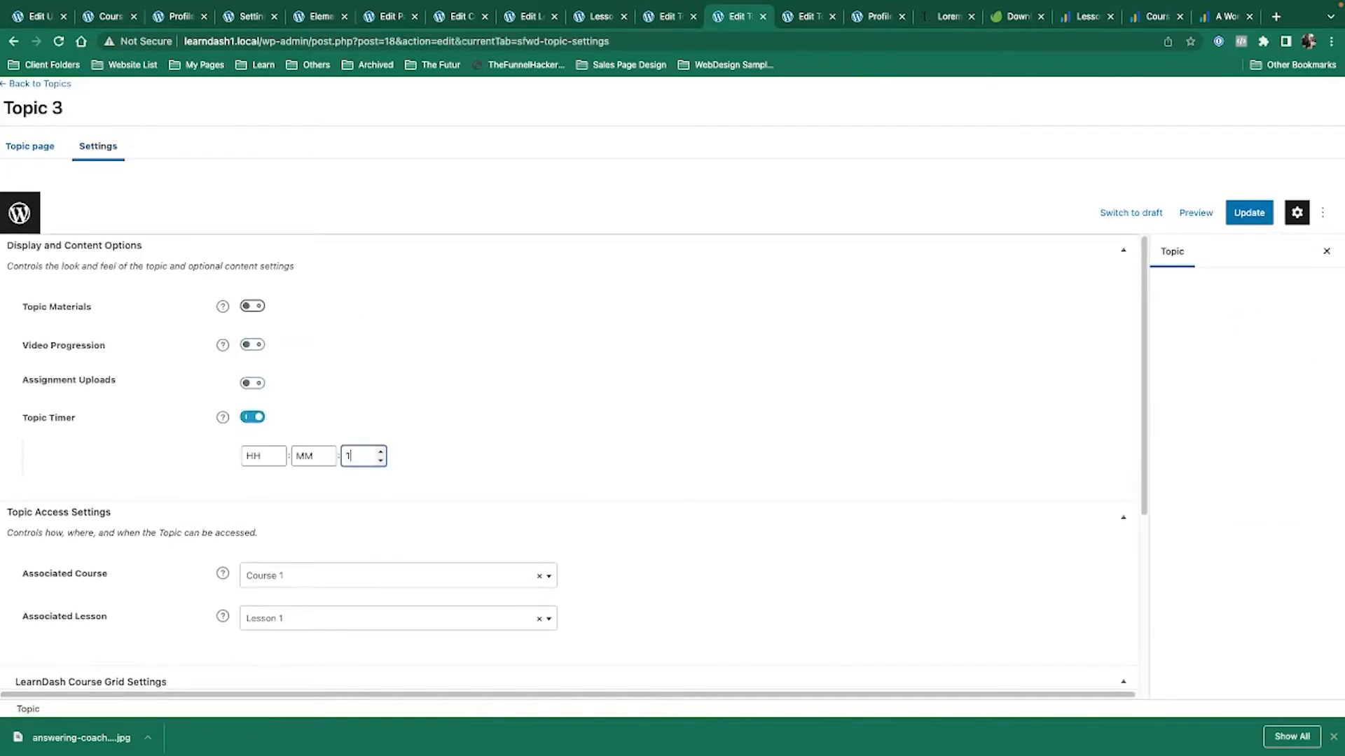
pyautogui.click(1248, 212)
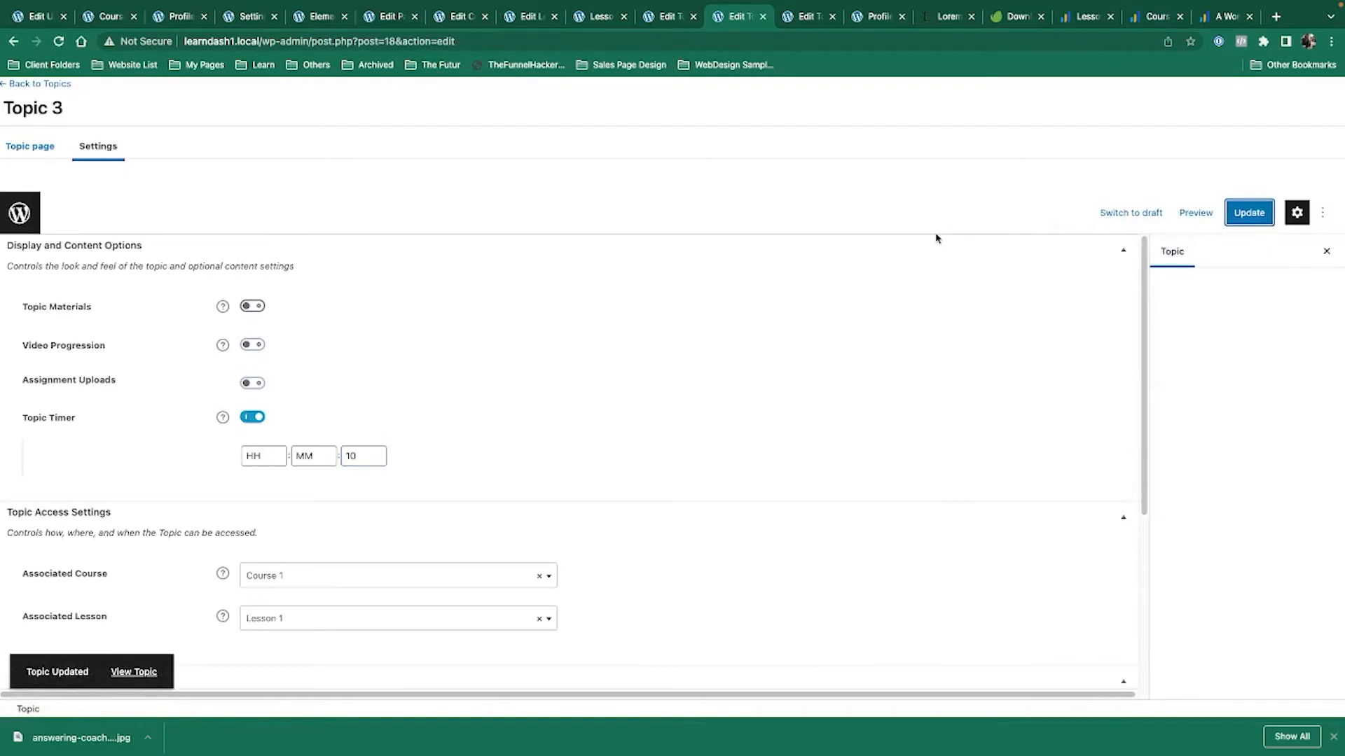
pyautogui.hotkey('ctrl', 'Left')
# As the learner, reload Topic 1, confirm Topic 2 is locked, and log out.
pyautogui.click(54, 42)
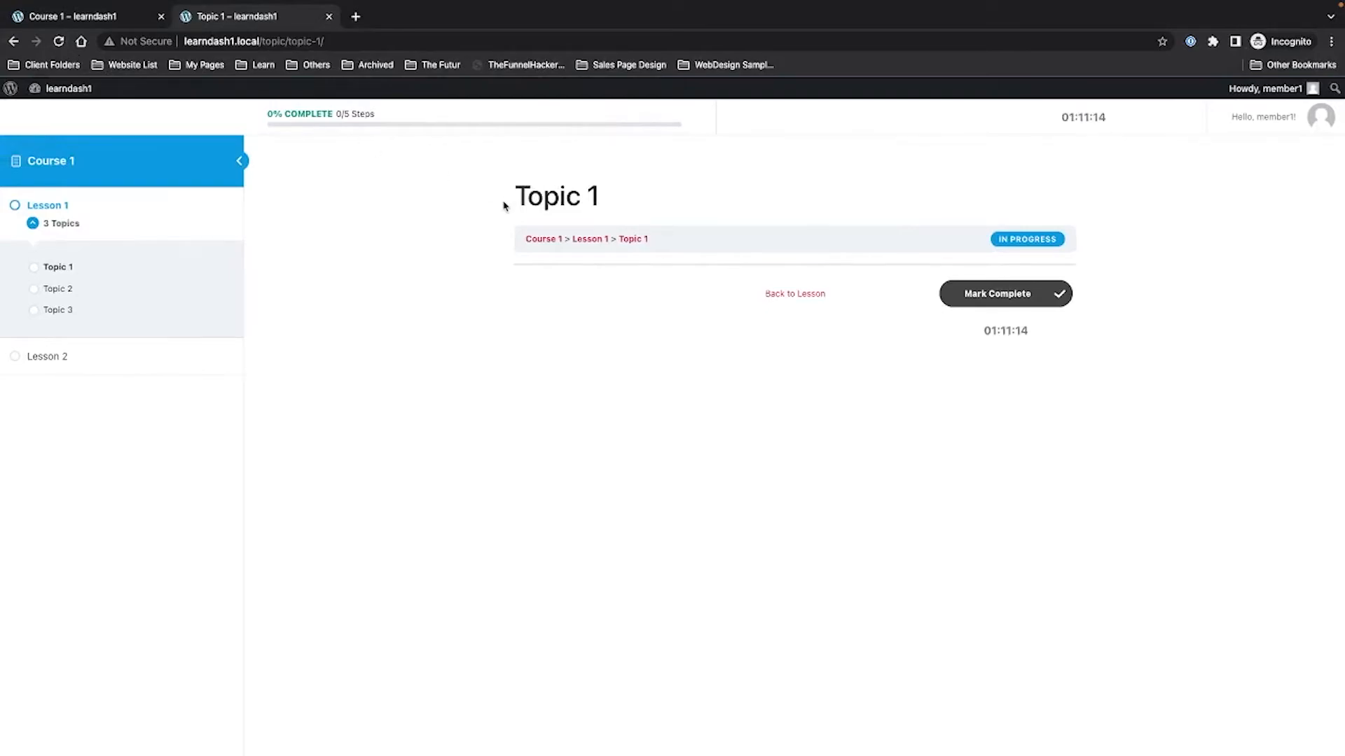
pyautogui.click(77, 298)
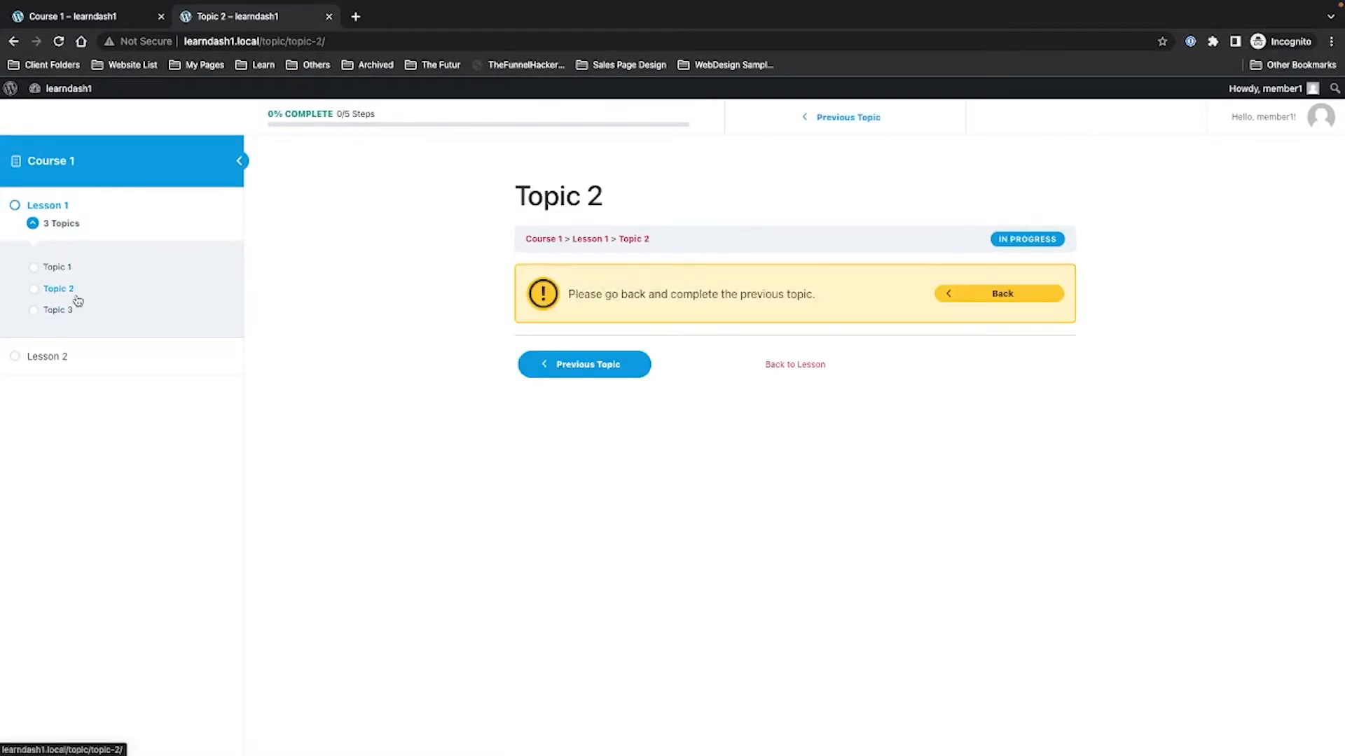
pyautogui.click(56, 269)
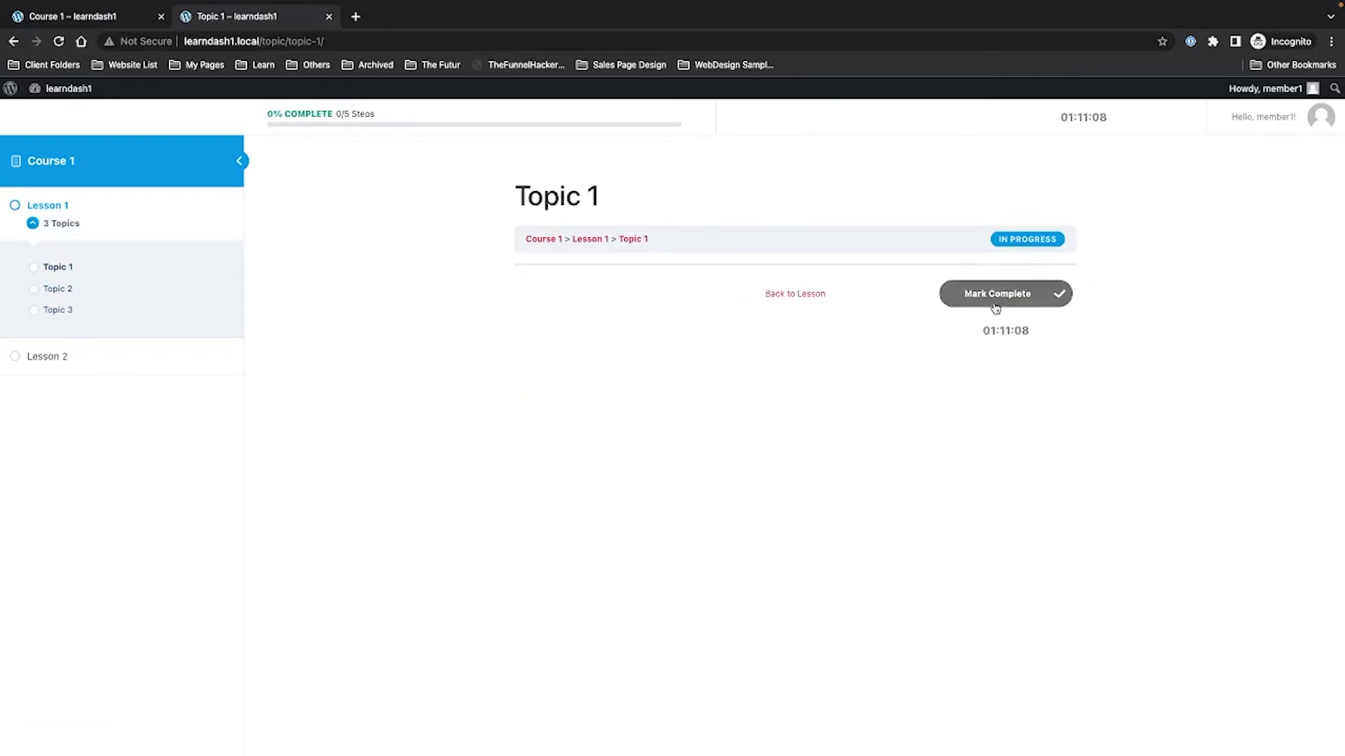
pyautogui.moveTo(1267, 114)
pyautogui.click(1260, 181)
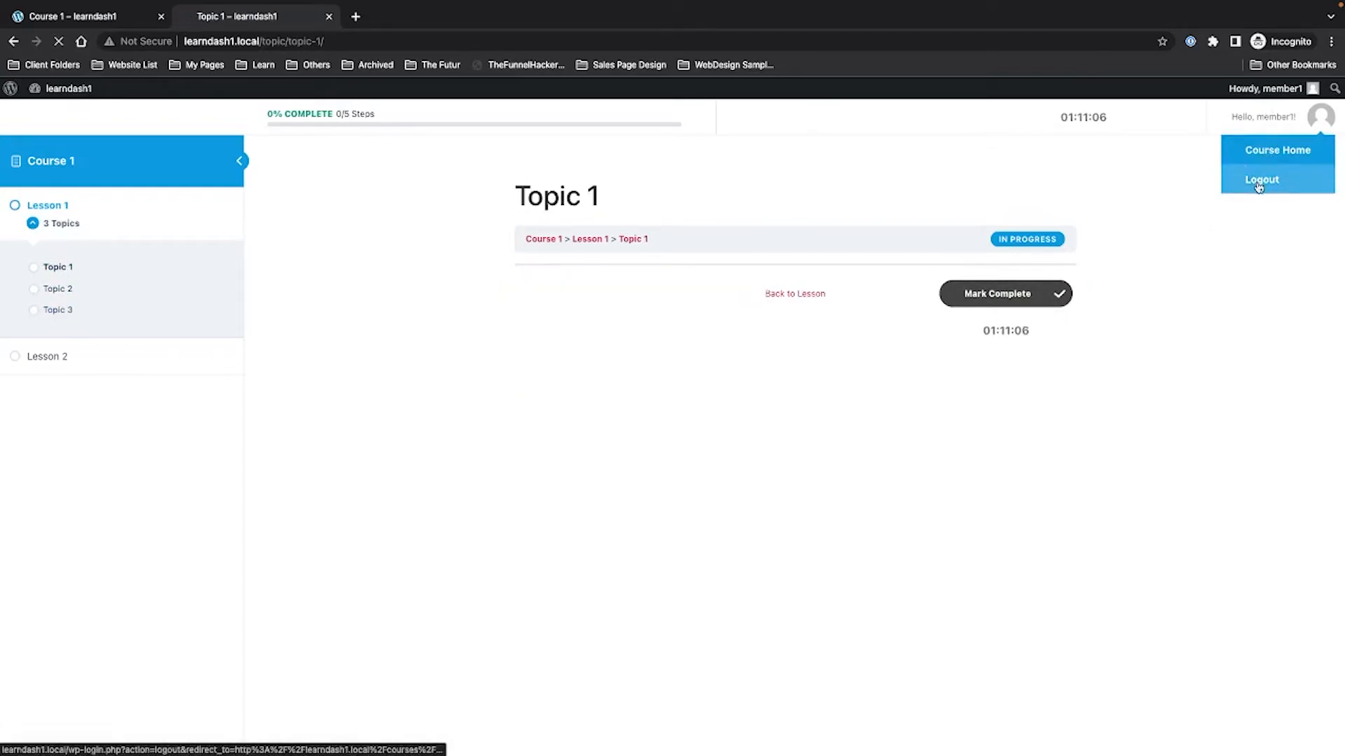
# Reload Topic 1's admin editor and show its settings.
pyautogui.hotkey('ctrl', 'Right')
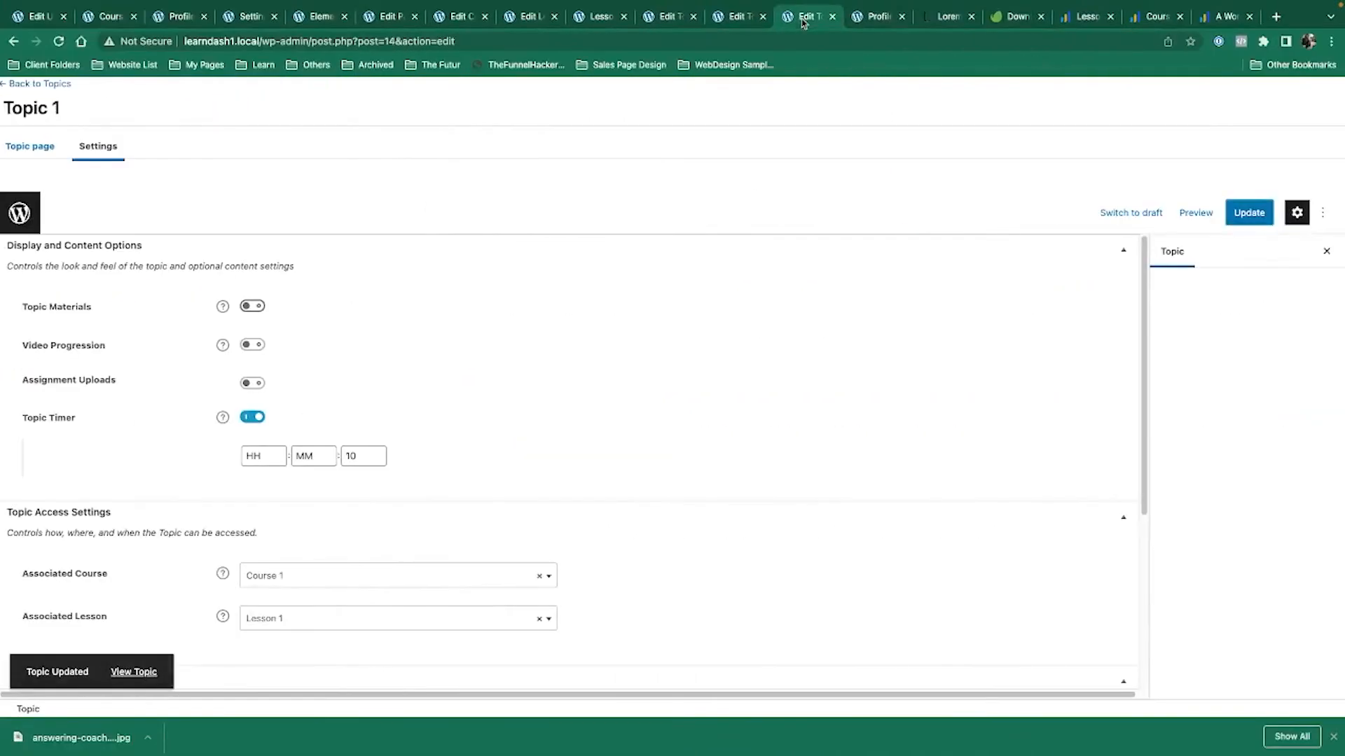
pyautogui.click(57, 44)
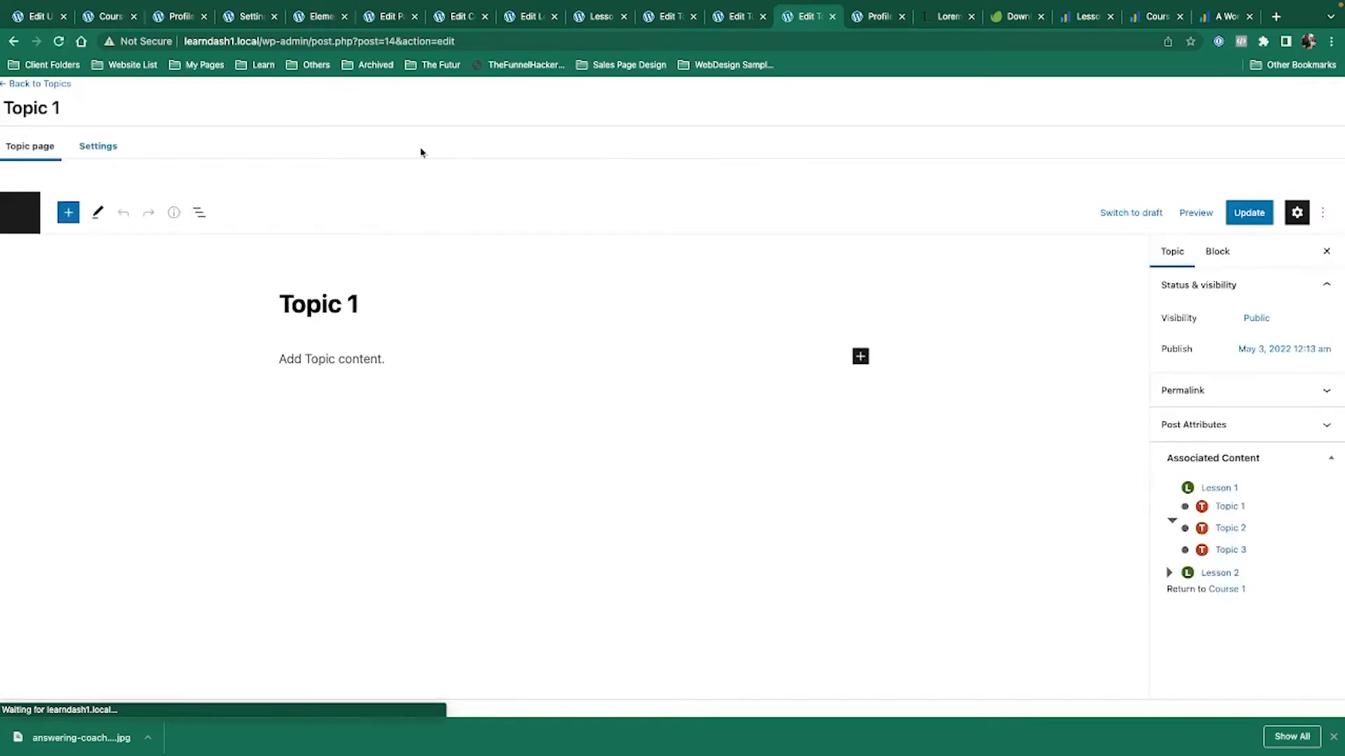
pyautogui.click(82, 153)
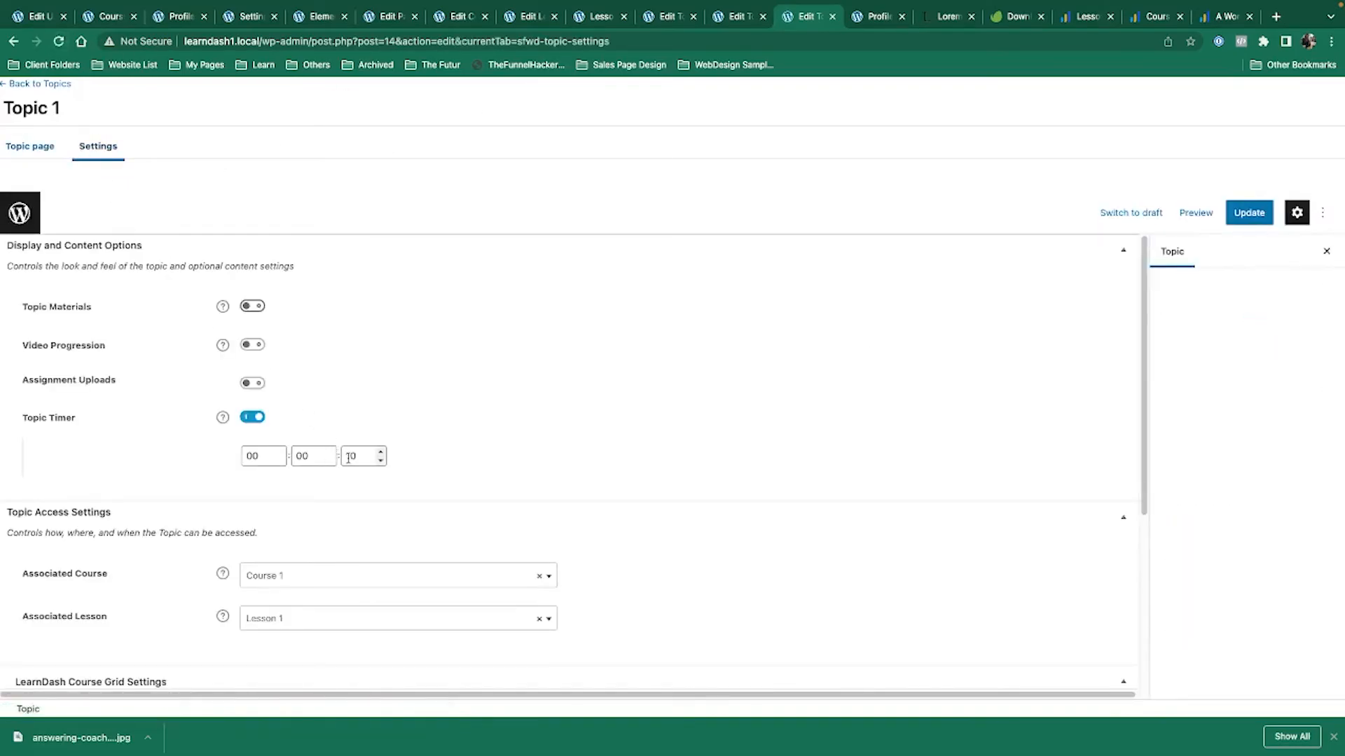
# Log the learner back in through Login to Enroll with their username and password.
pyautogui.hotkey('ctrl', 'Left')
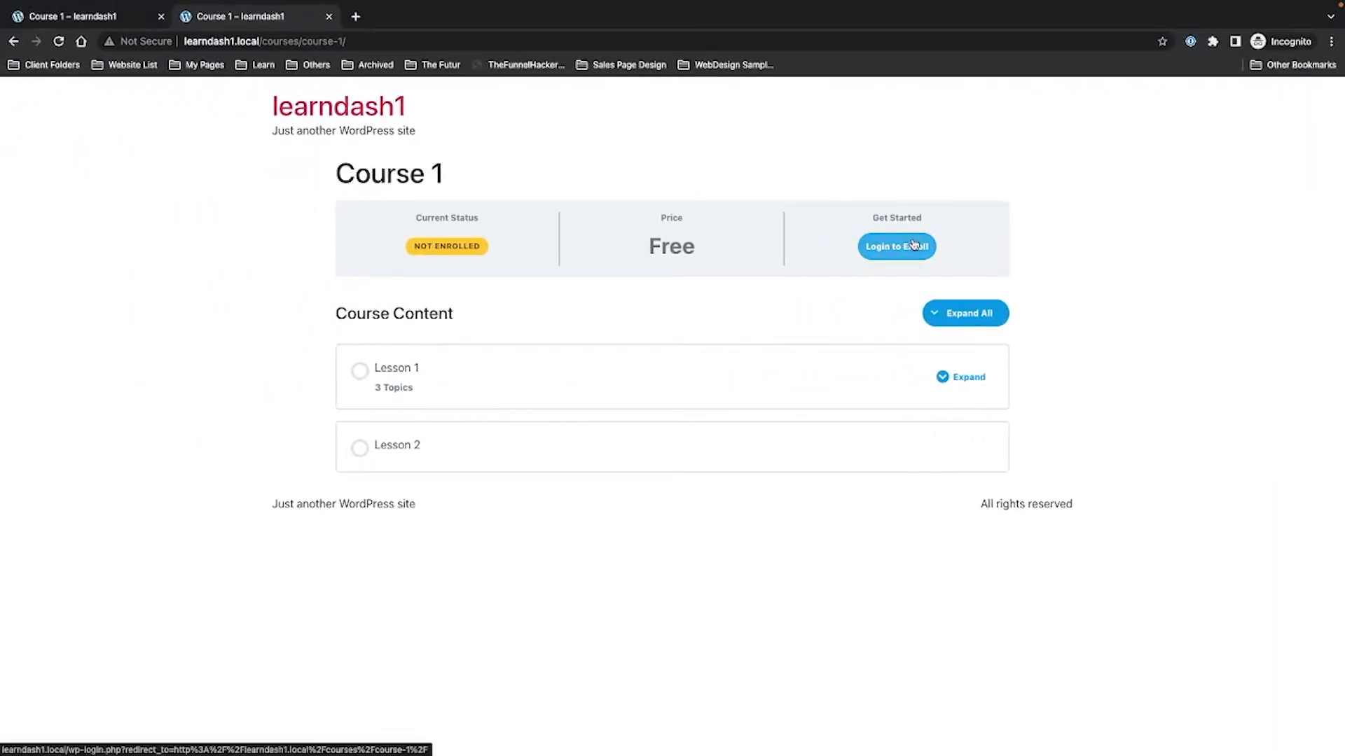
pyautogui.click(914, 245)
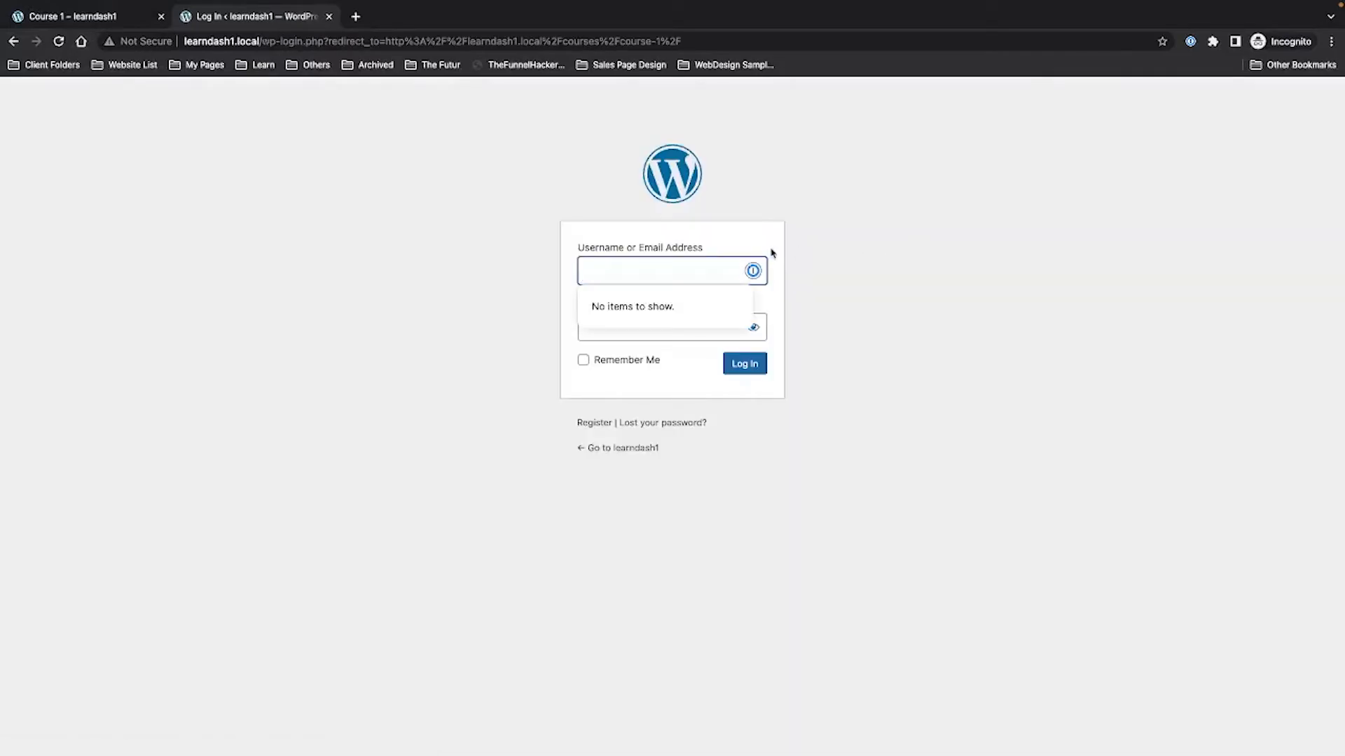
pyautogui.write('member1')
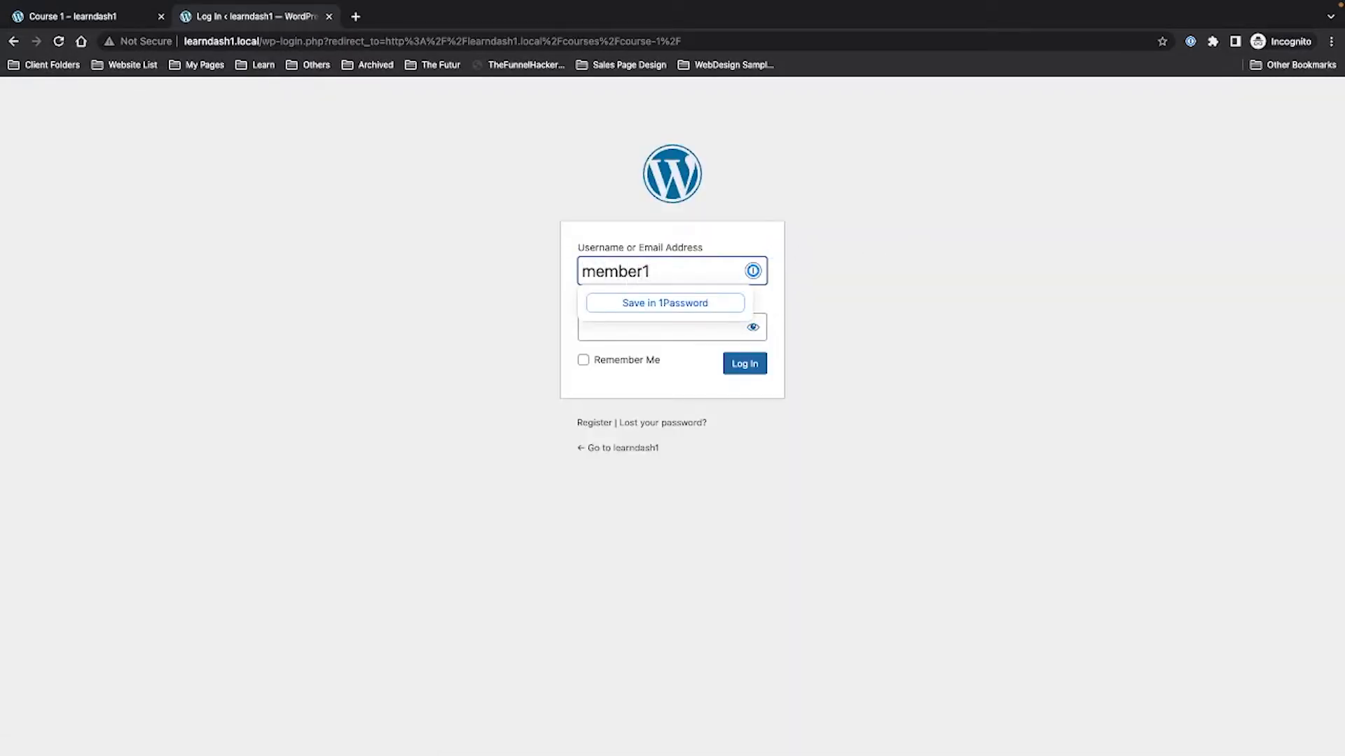
pyautogui.press('Tab')
pyautogui.write('*******')
pyautogui.press('Return')
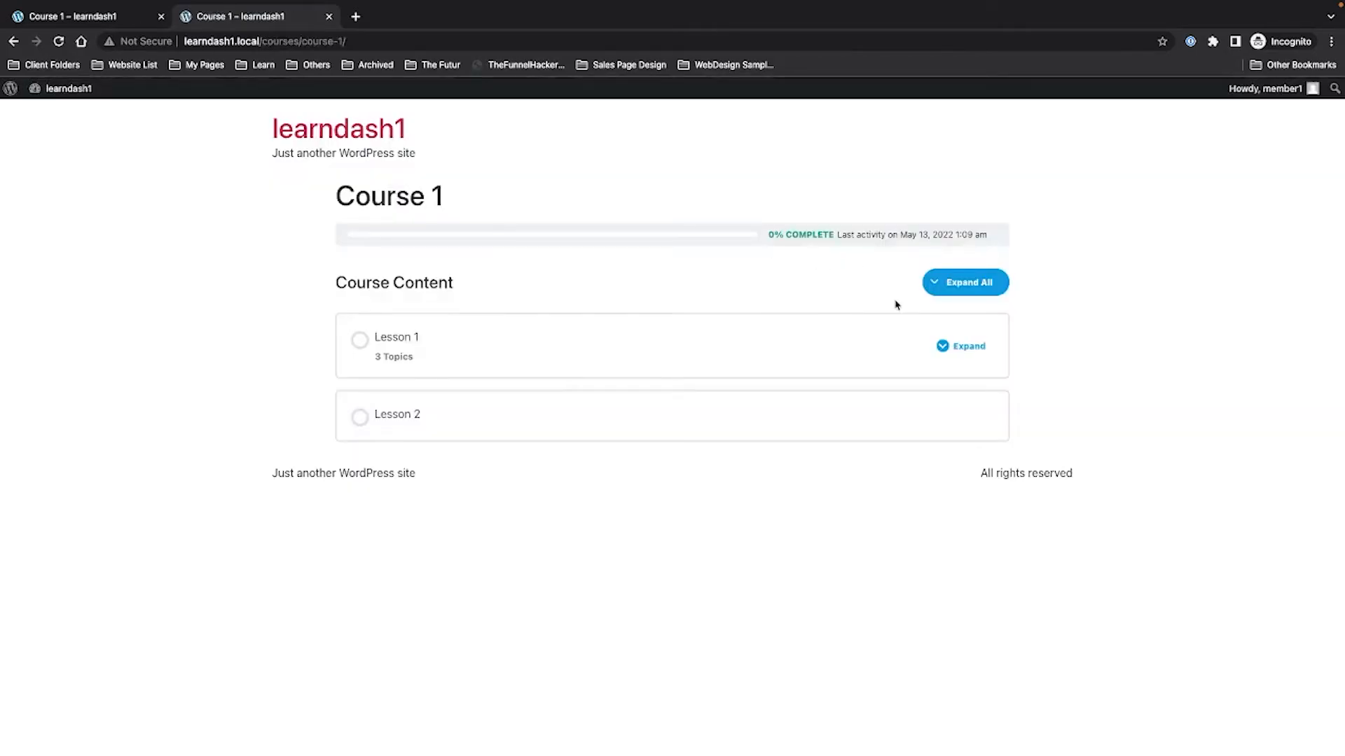
# Open Lesson 1's Topic 1 as the learner, reload the admin topic editor, then show the All Courses page in Elementor.
pyautogui.click(440, 337)
pyautogui.click(585, 360)
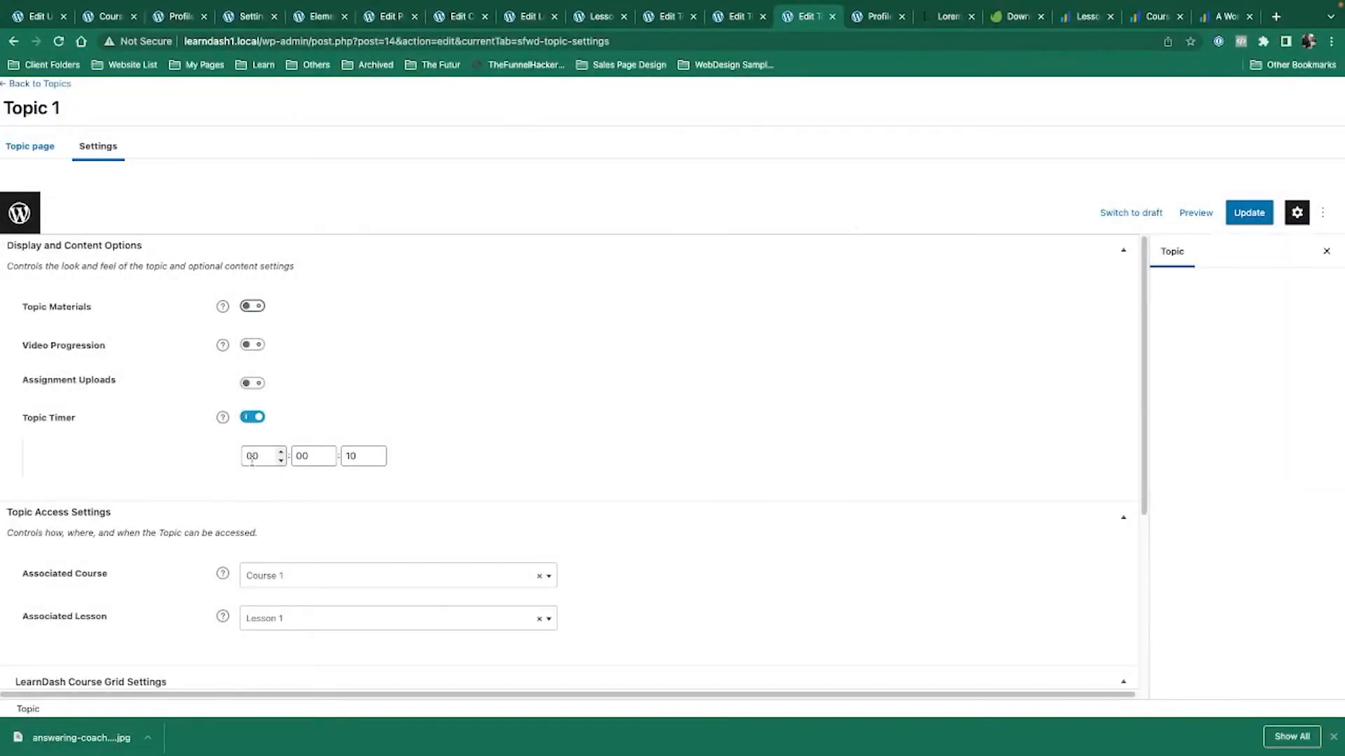
pyautogui.scroll(-4, 928, 483)
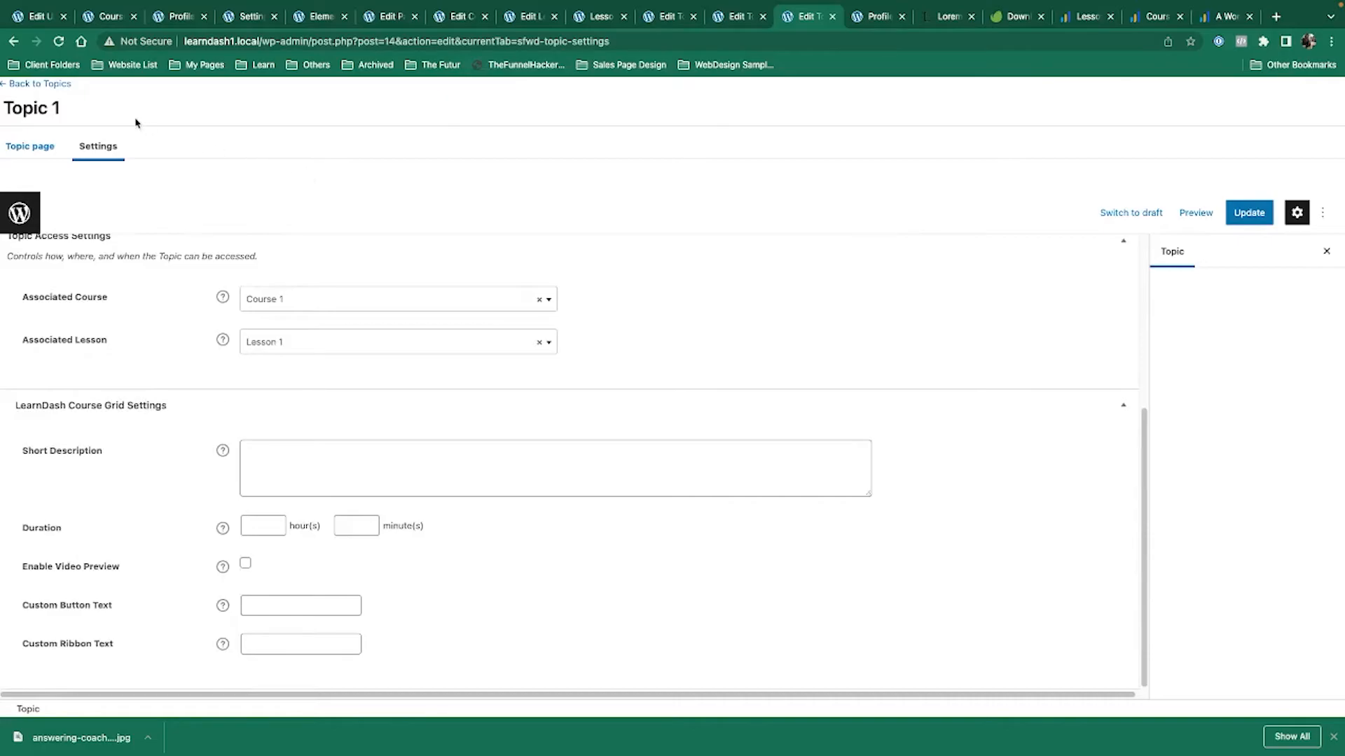
pyautogui.click(58, 41)
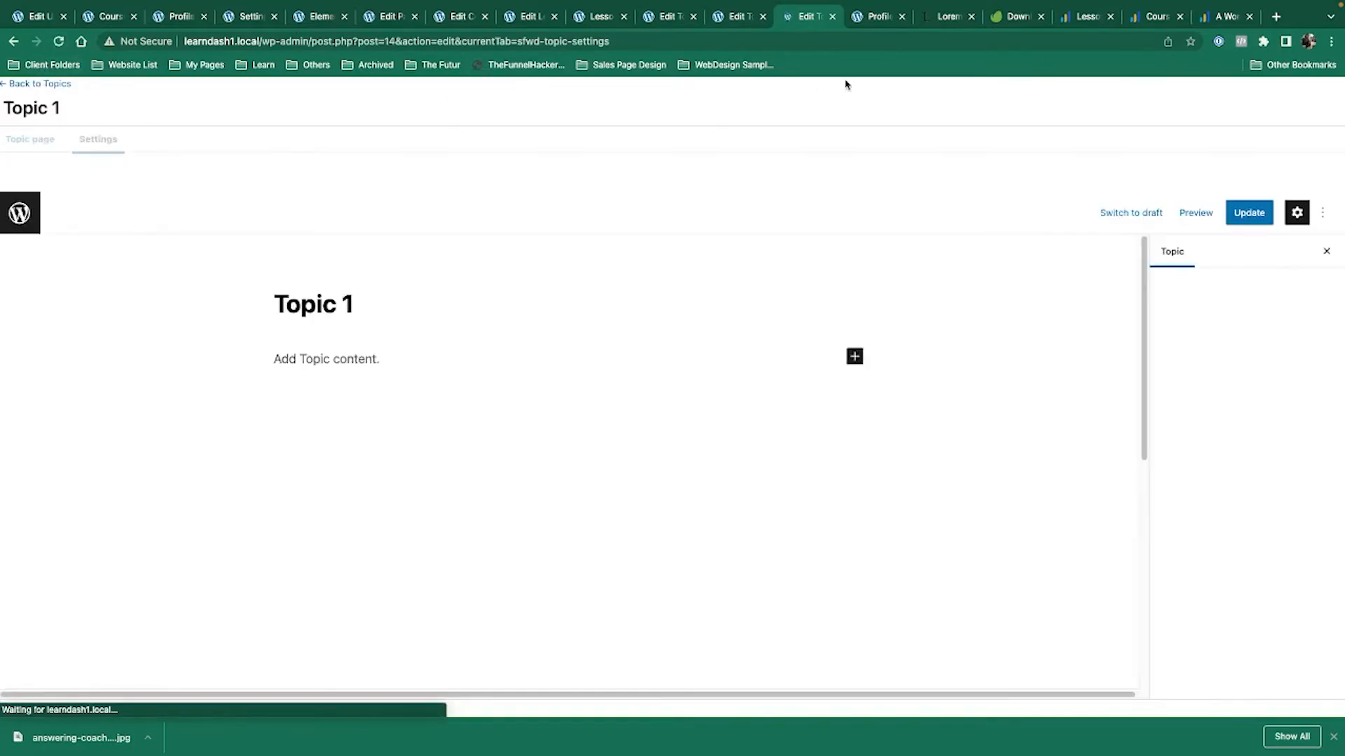
pyautogui.click(313, 21)
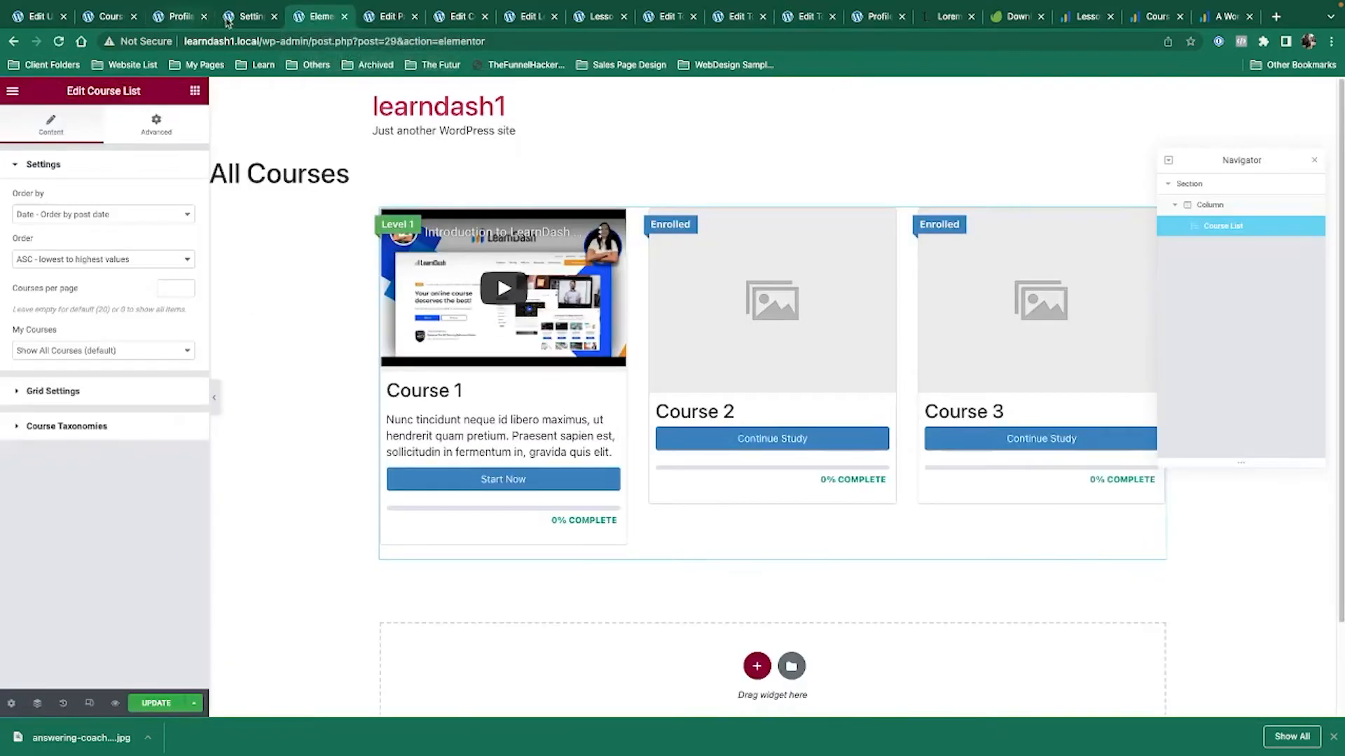
# Open the test learner's profile from the All Users list.
pyautogui.click(247, 16)
pyautogui.click(61, 634)
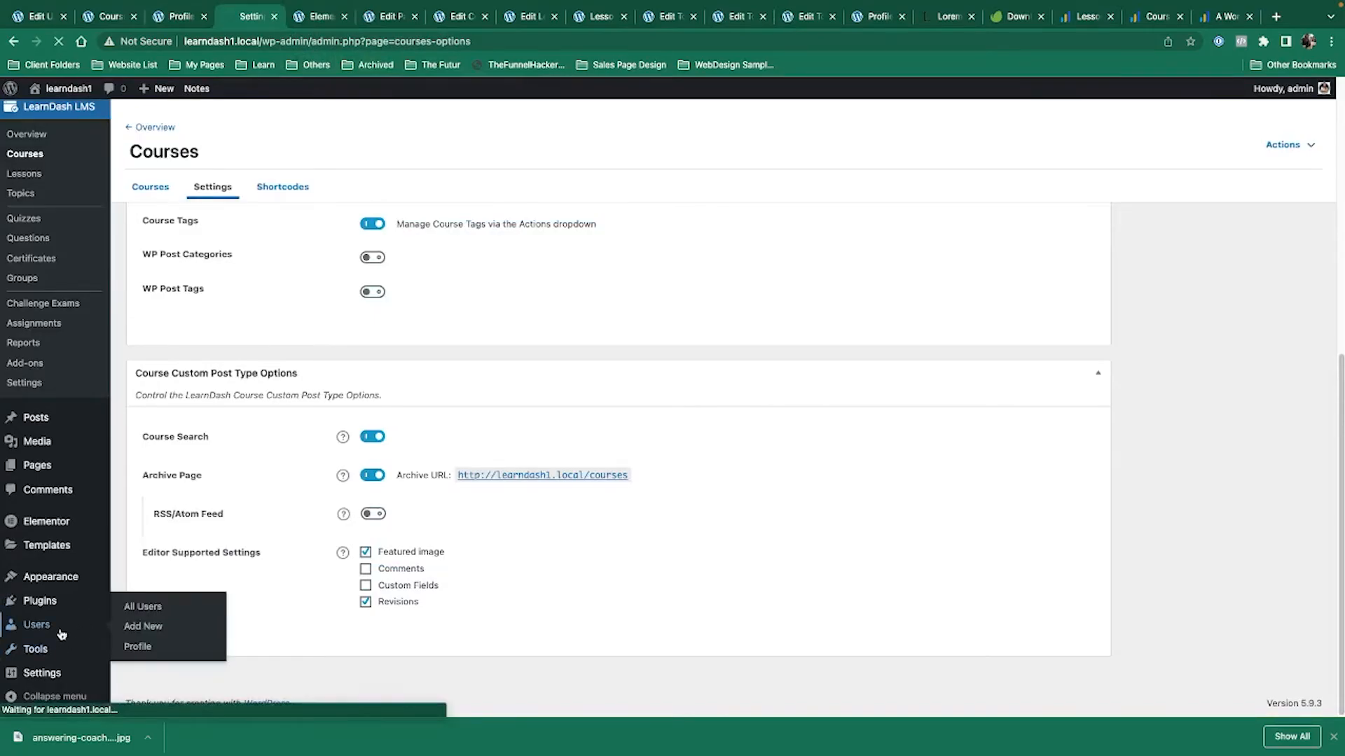
pyautogui.click(199, 311)
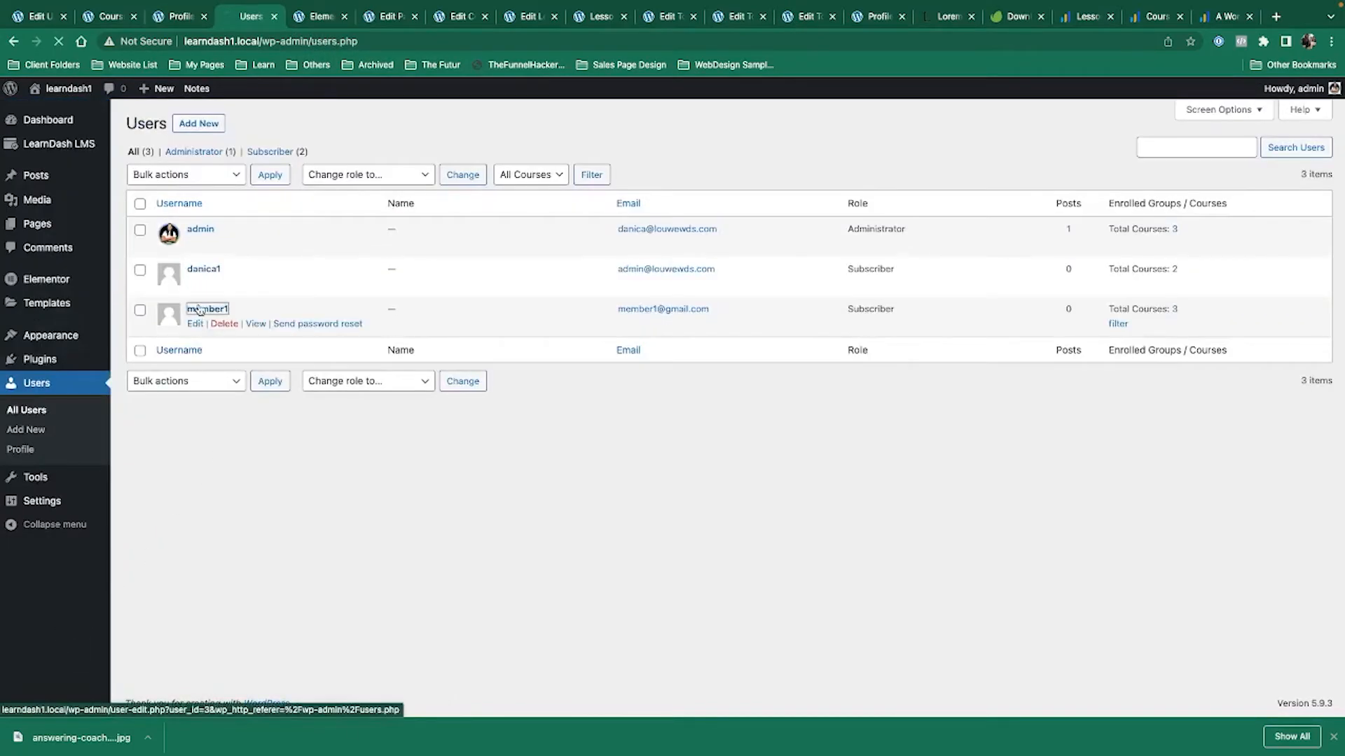
pyautogui.scroll(-15, 582, 411)
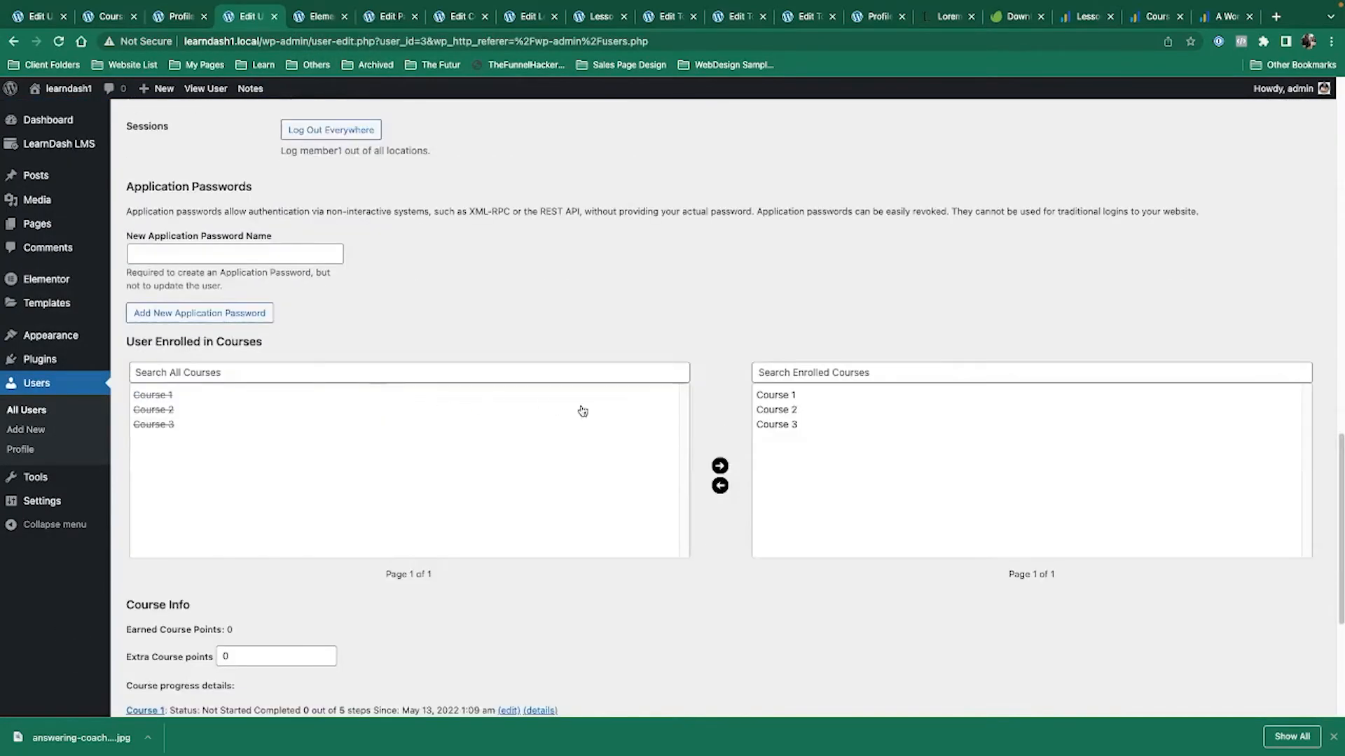
# Permanently delete the learner's Course 1 data and update the user.
pyautogui.click(776, 389)
pyautogui.click(781, 408)
pyautogui.click(784, 397)
pyautogui.scroll(-4, 769, 423)
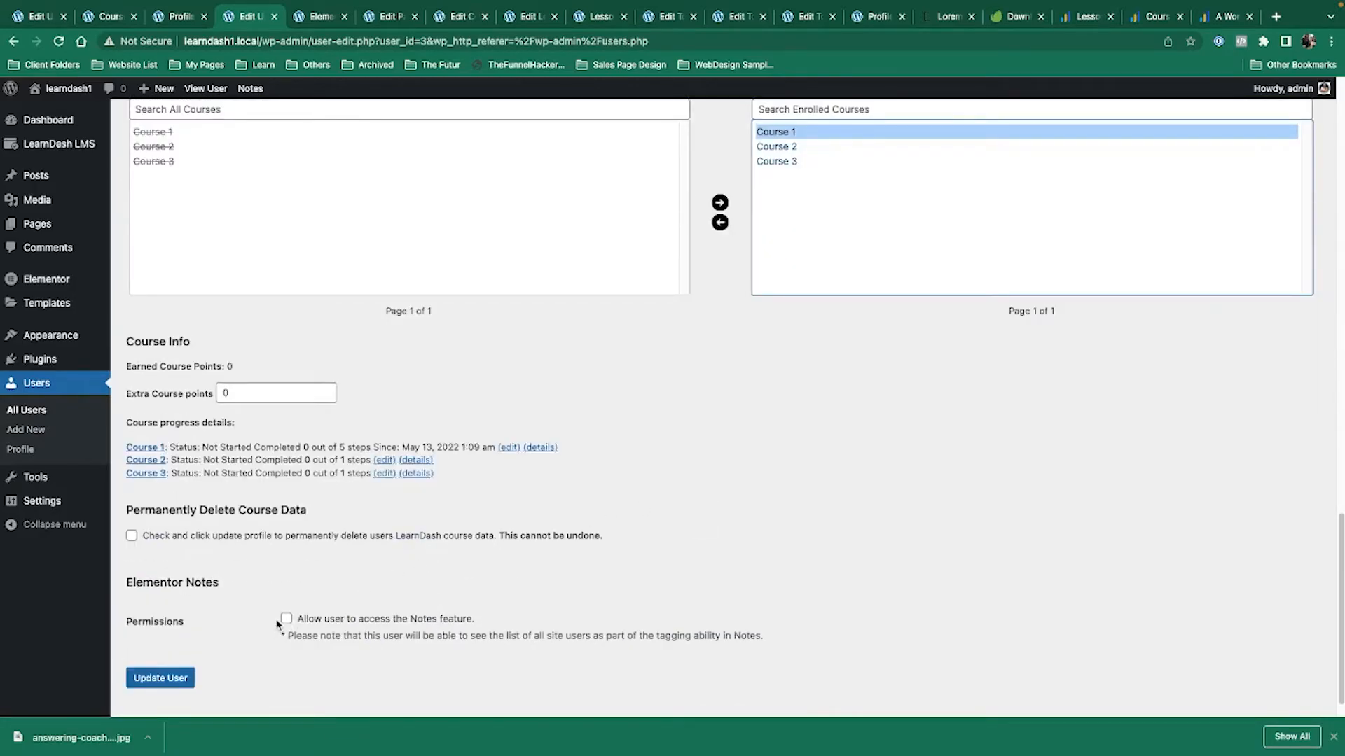
pyautogui.click(125, 537)
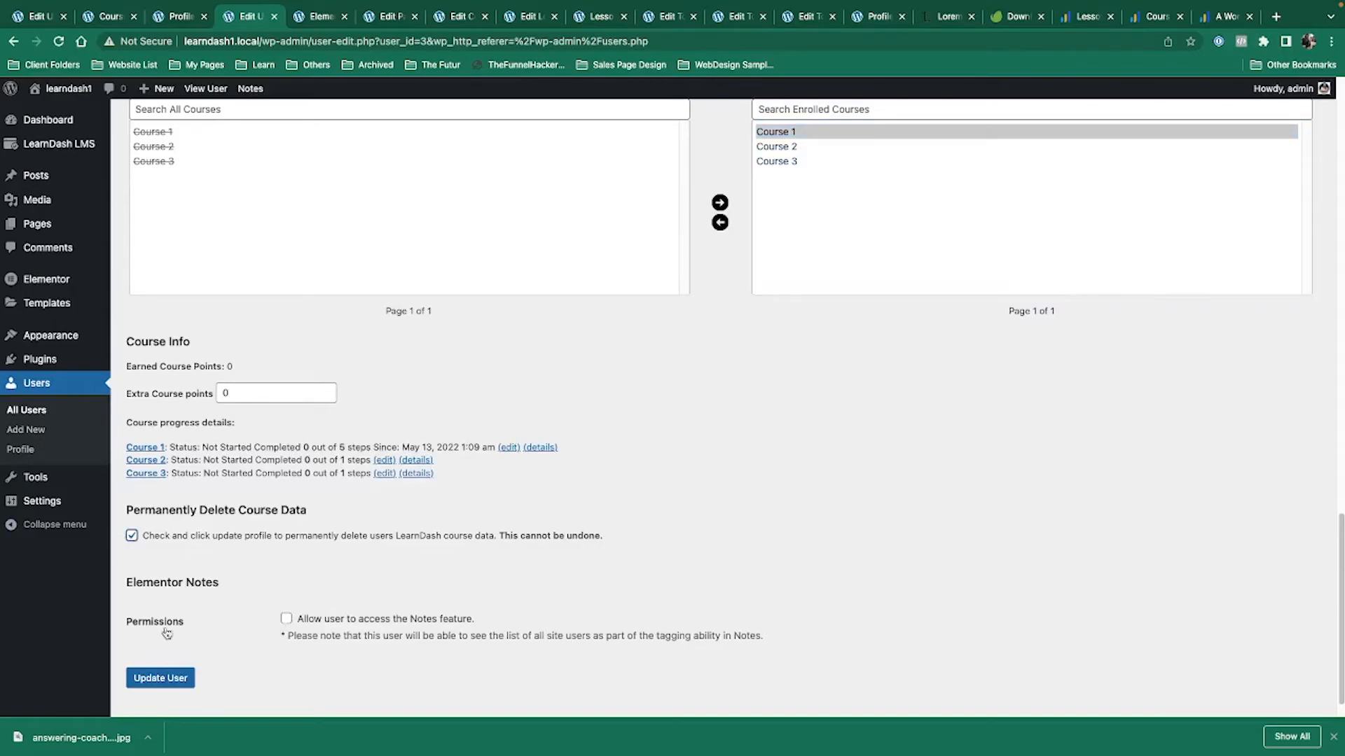
pyautogui.click(165, 679)
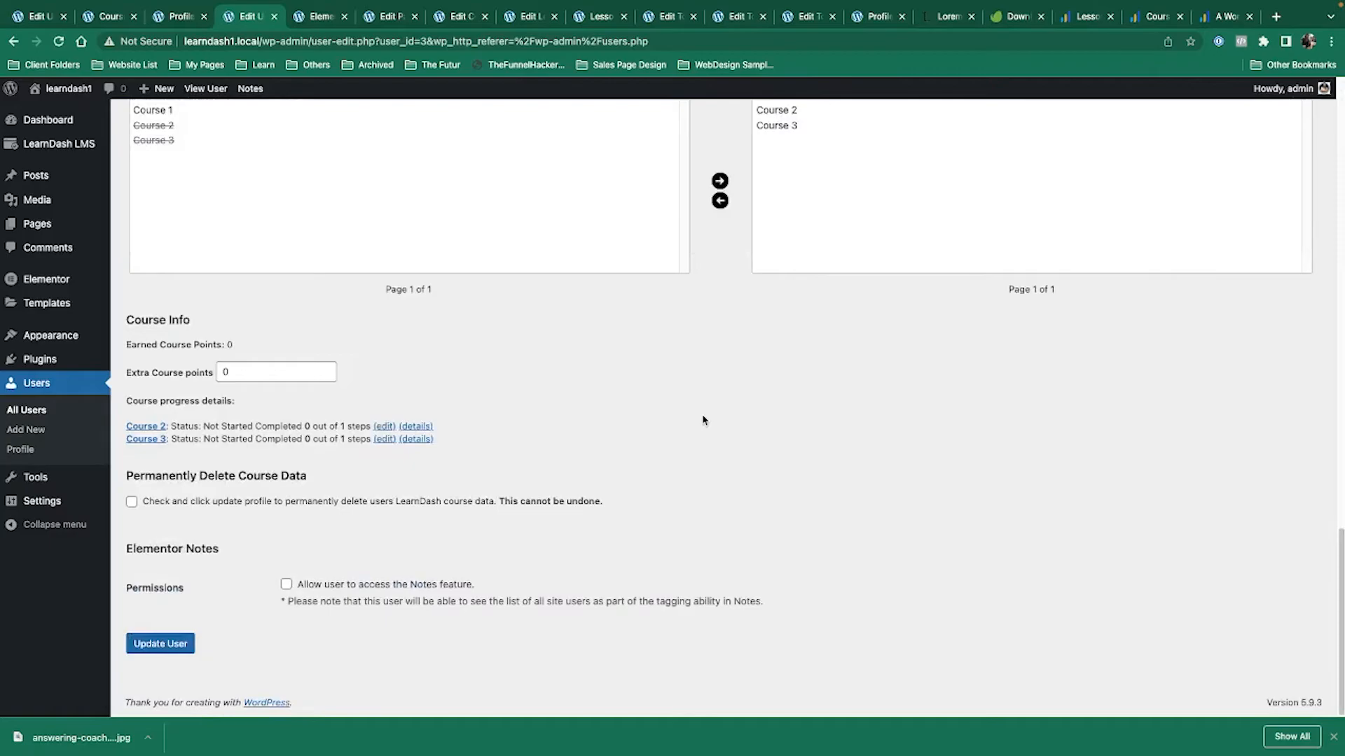
pyautogui.hotkey('ctrl', 'Left')
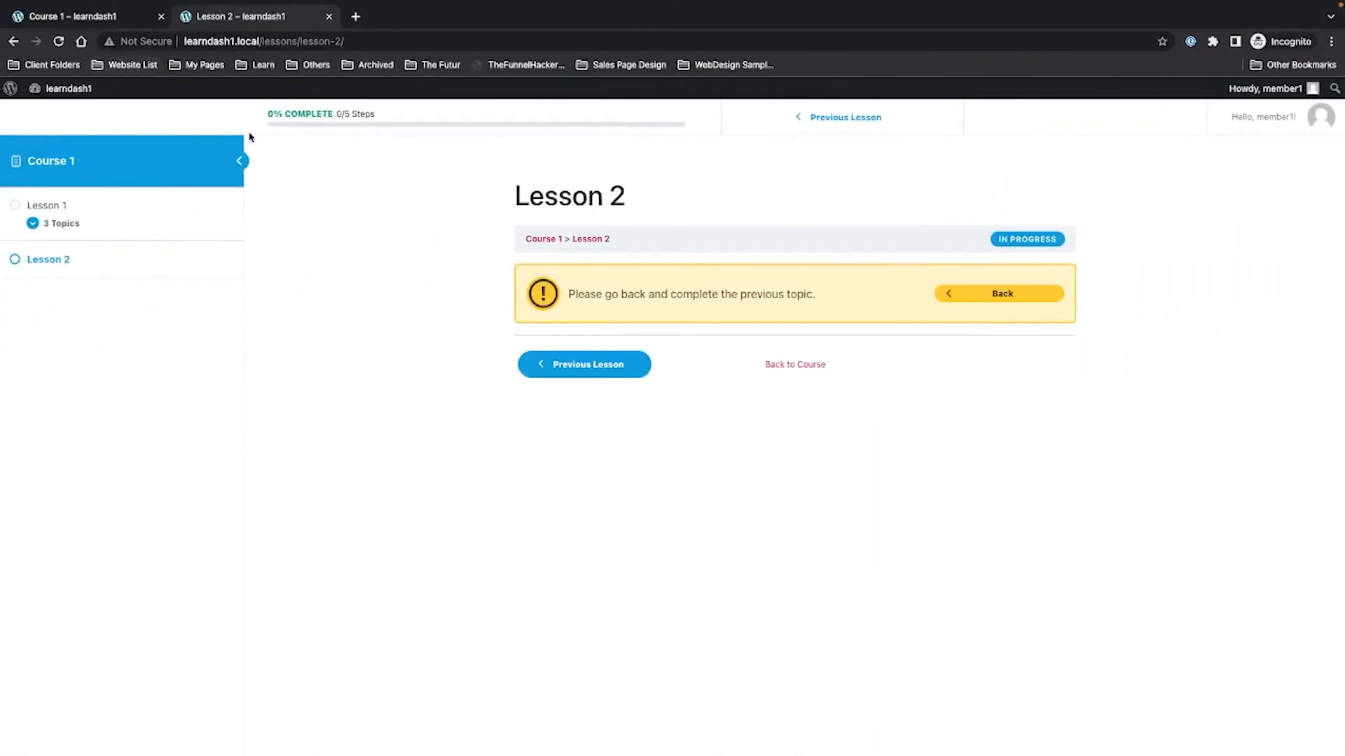
# As the student, retake Course 1 and open Lesson 1's Topic 1, then return to admin.
pyautogui.click(42, 162)
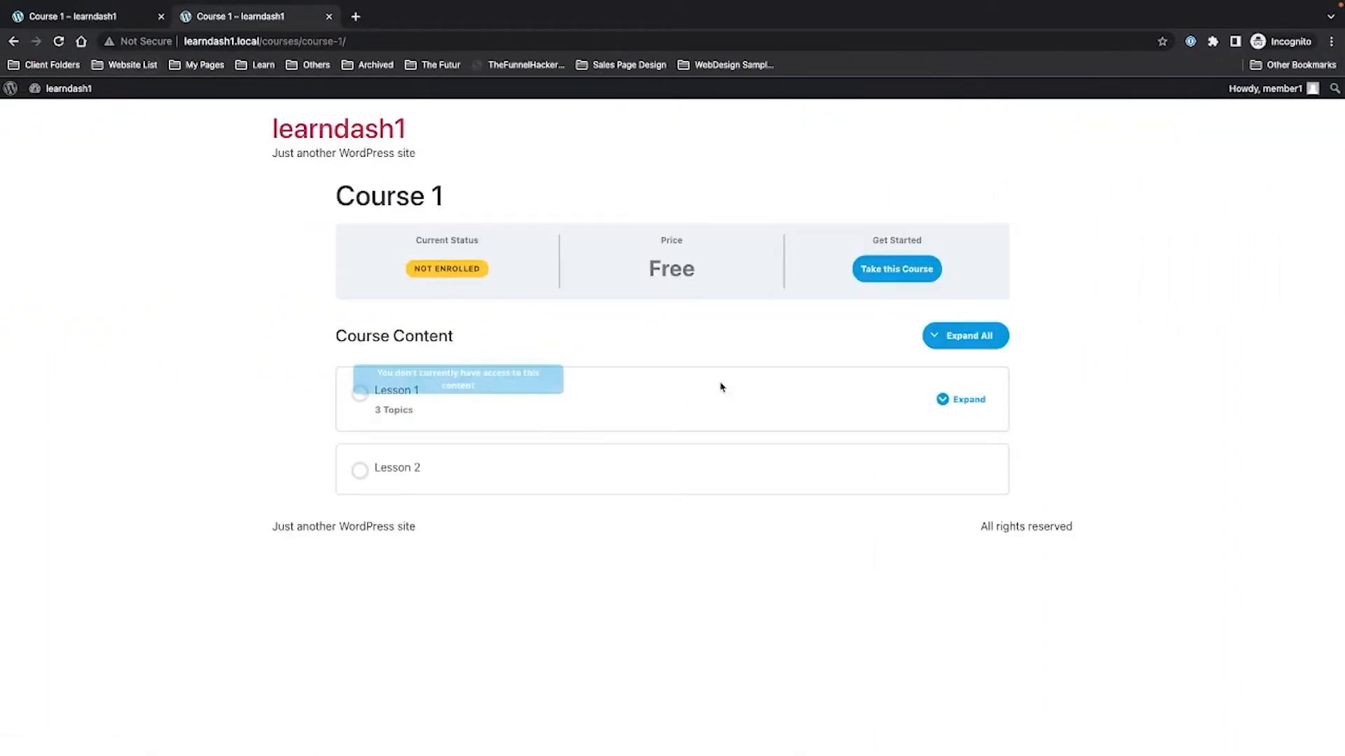
pyautogui.click(868, 279)
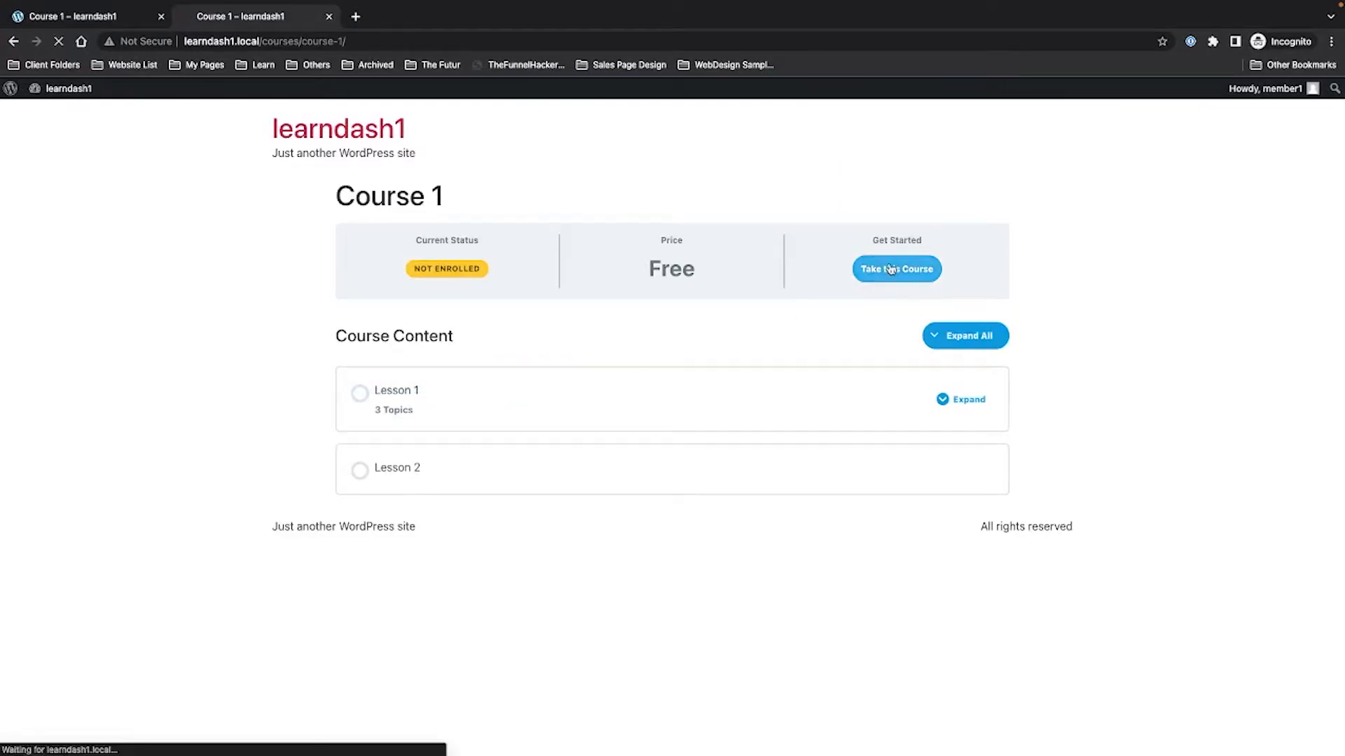
pyautogui.click(558, 343)
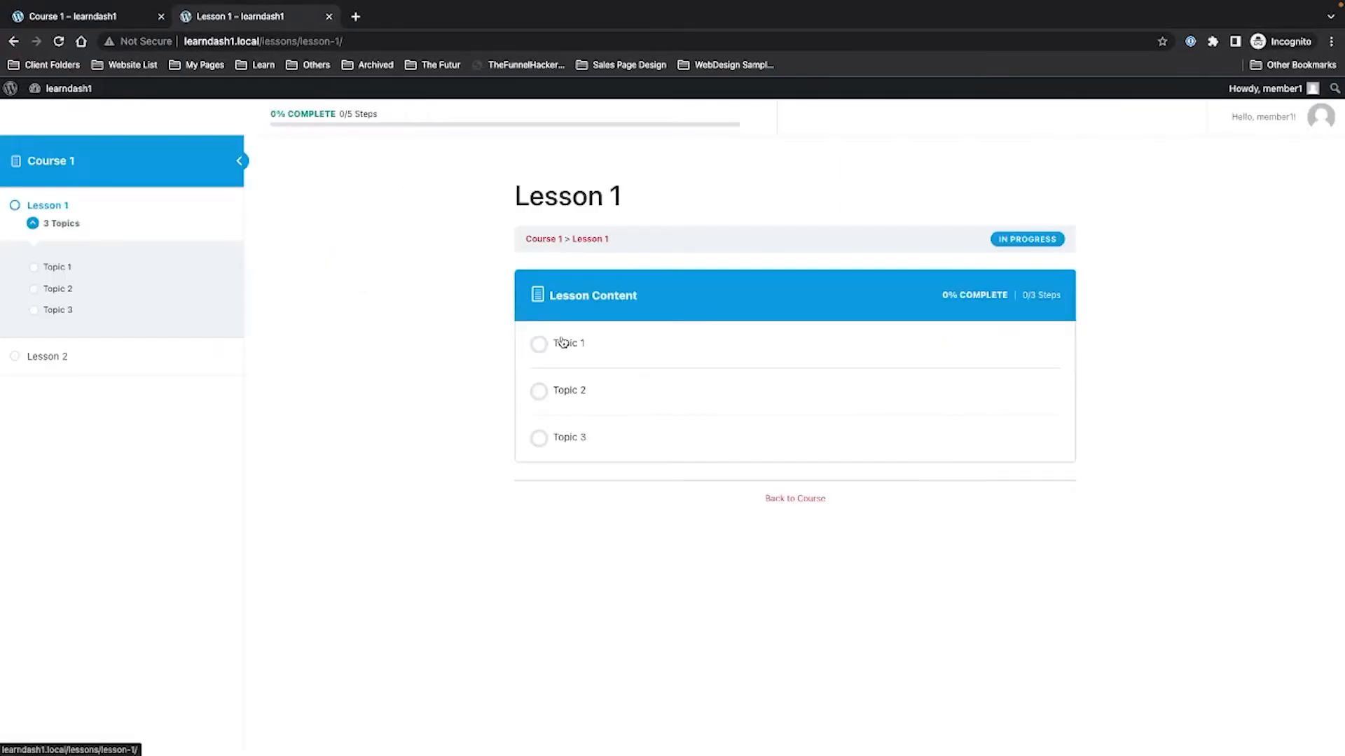
pyautogui.click(568, 344)
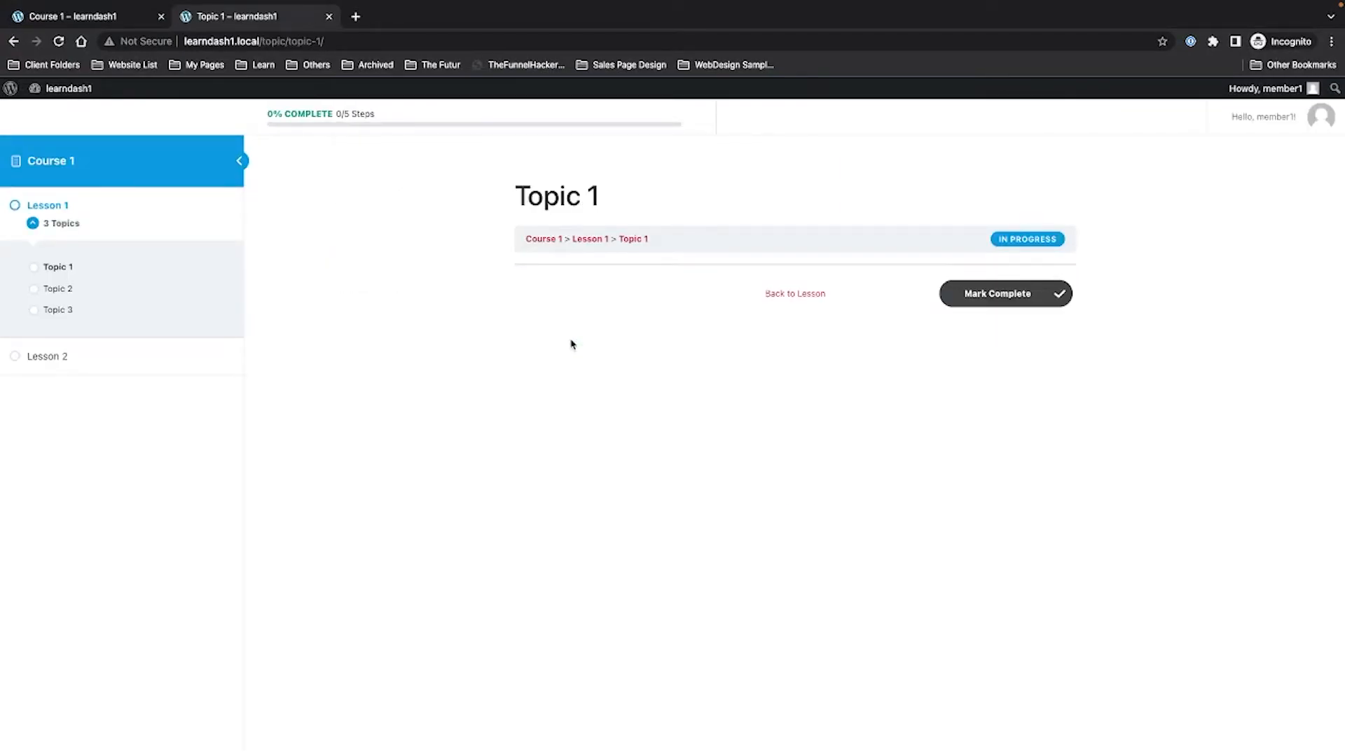
pyautogui.hotkey('ctrl', 'Right')
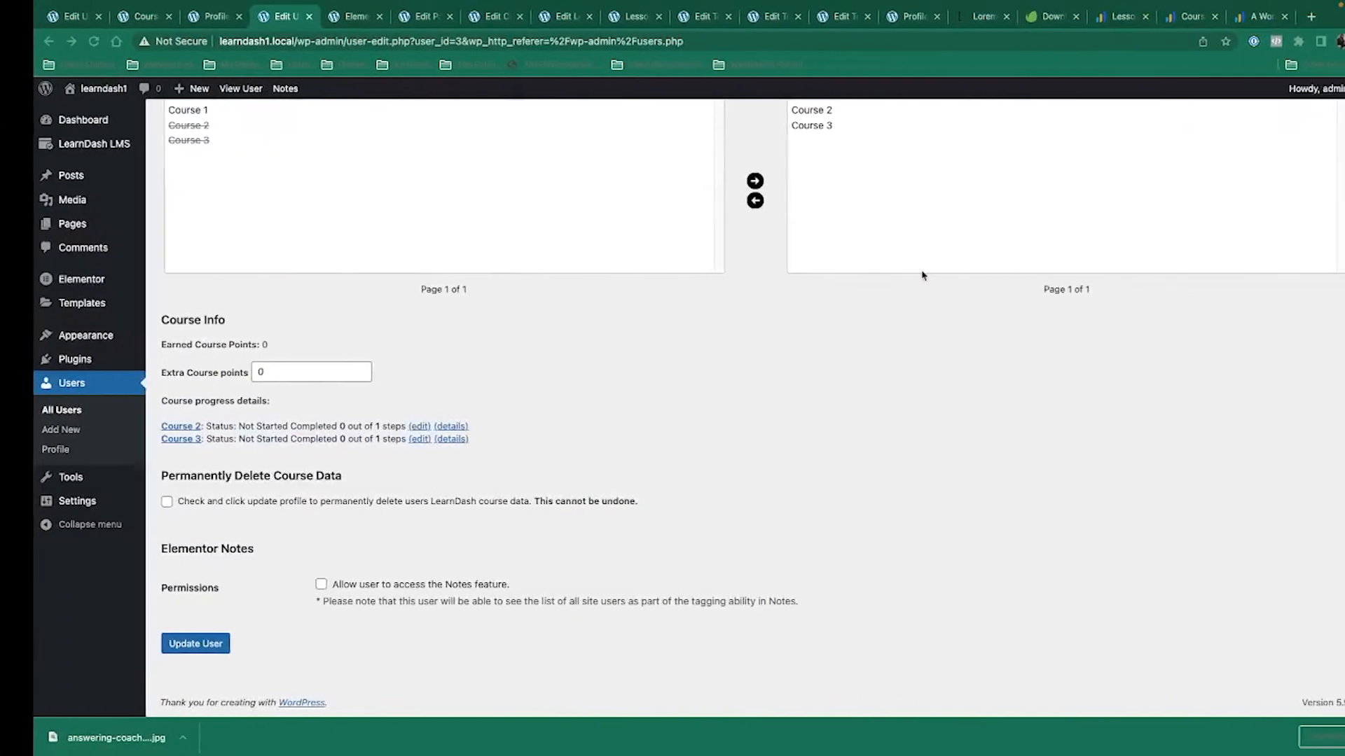
# Permanently delete the old Topic 1 from the trashed topics.
pyautogui.click(799, 16)
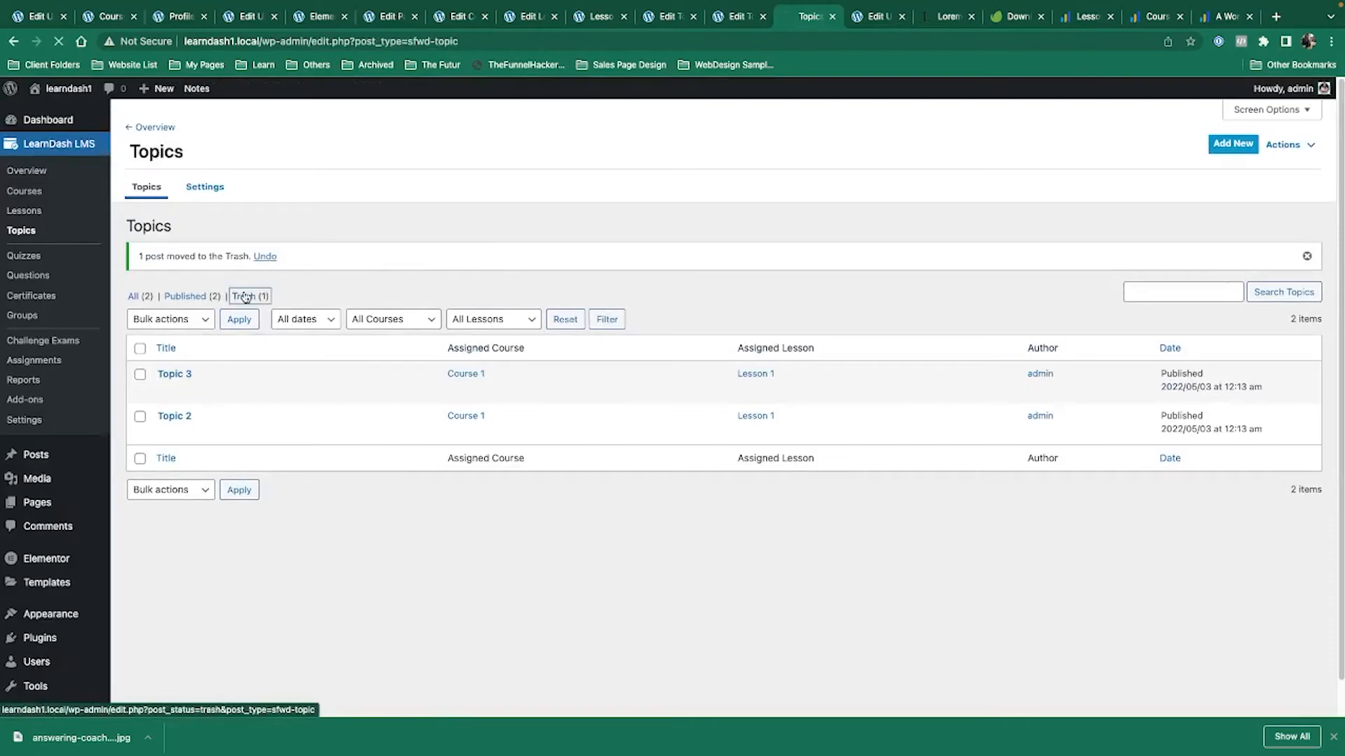
pyautogui.click(244, 295)
pyautogui.click(202, 348)
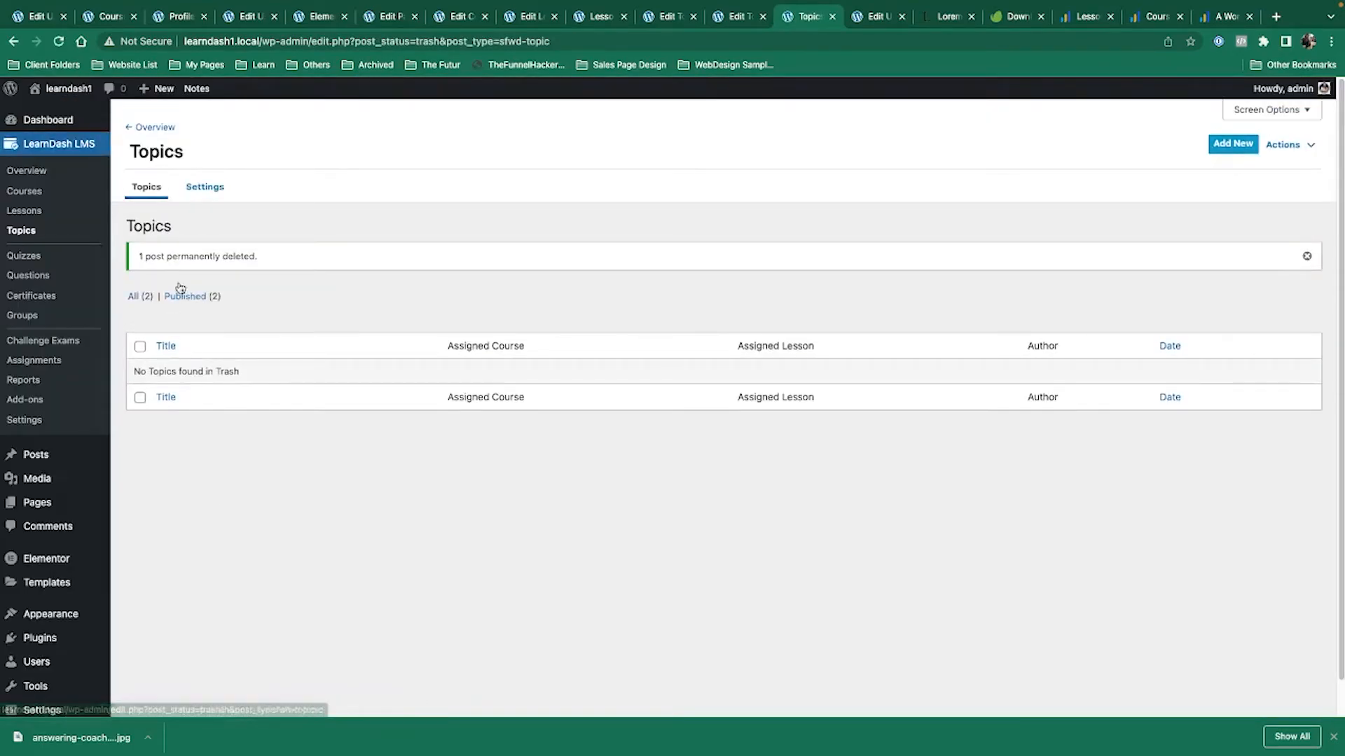
pyautogui.click(133, 296)
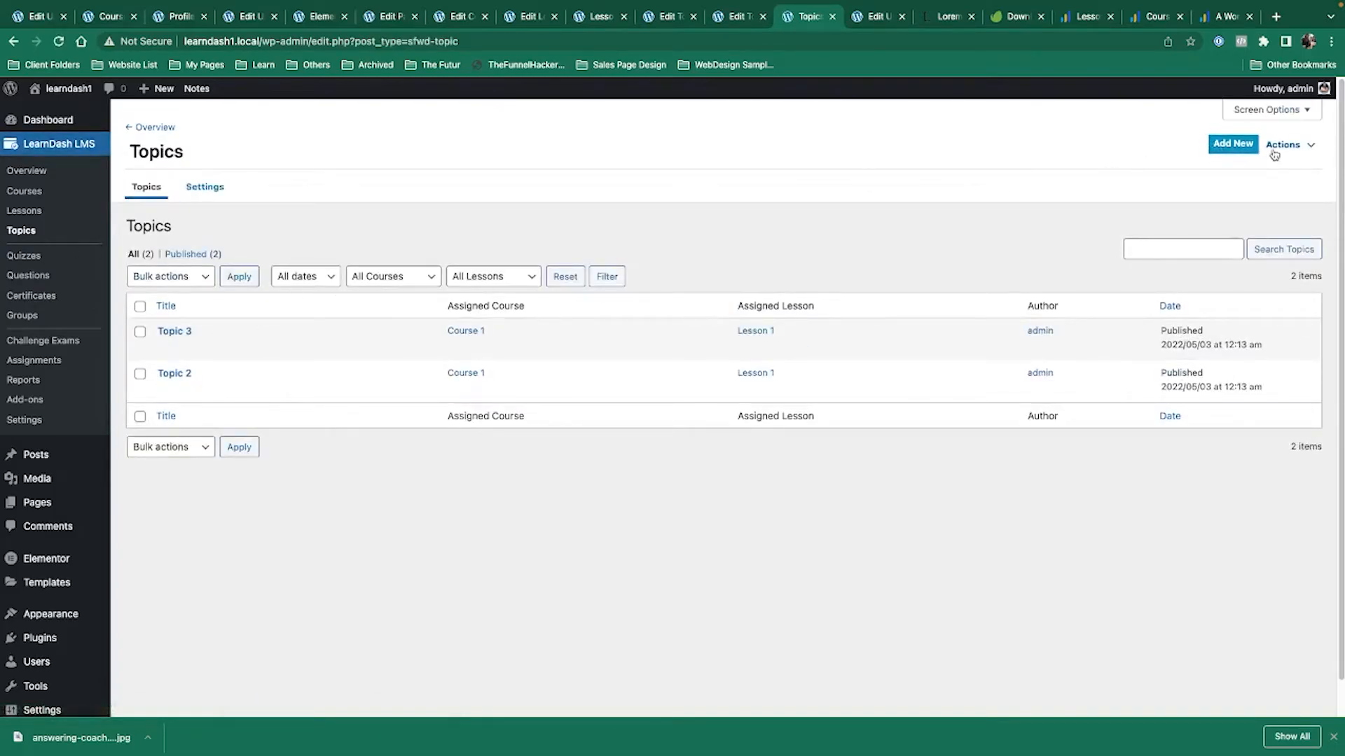
# Create and publish a new 'Topic 1' with a 10-second topic timer.
pyautogui.click(1245, 149)
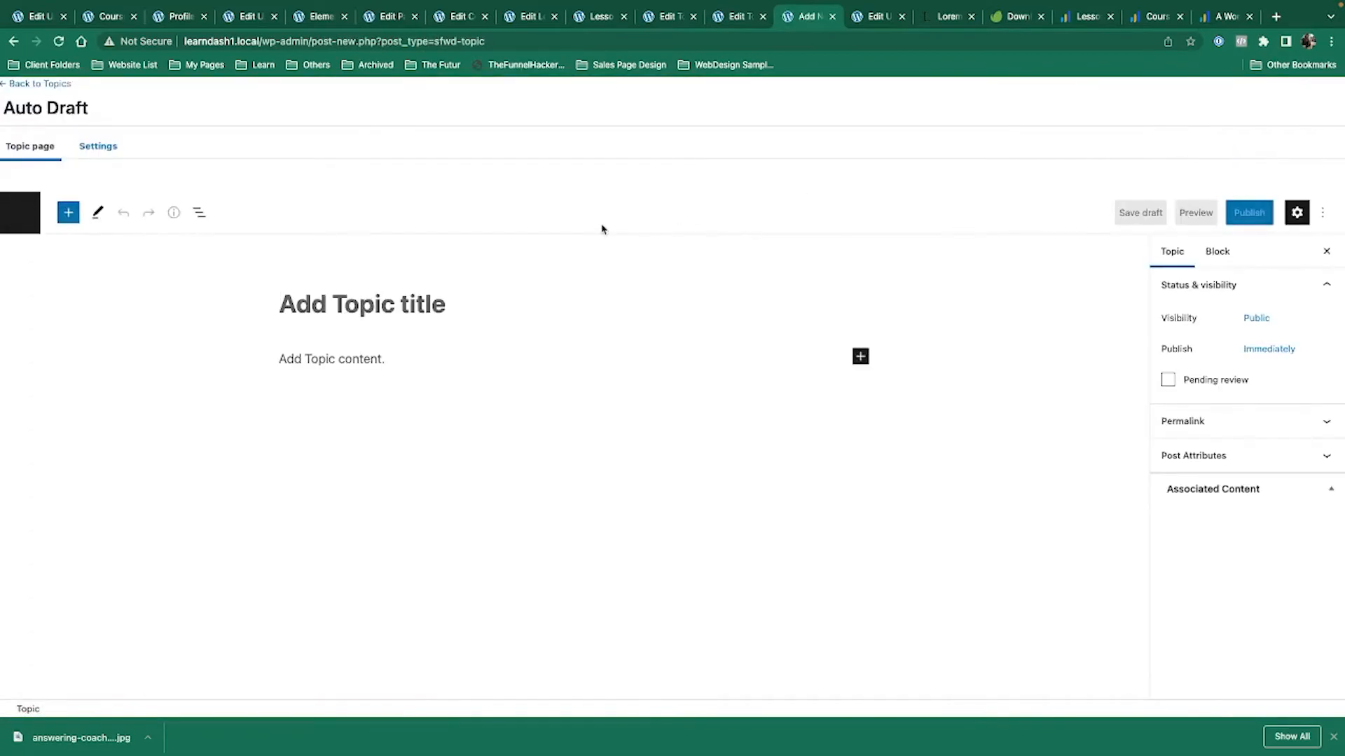
pyautogui.write('Topic 1')
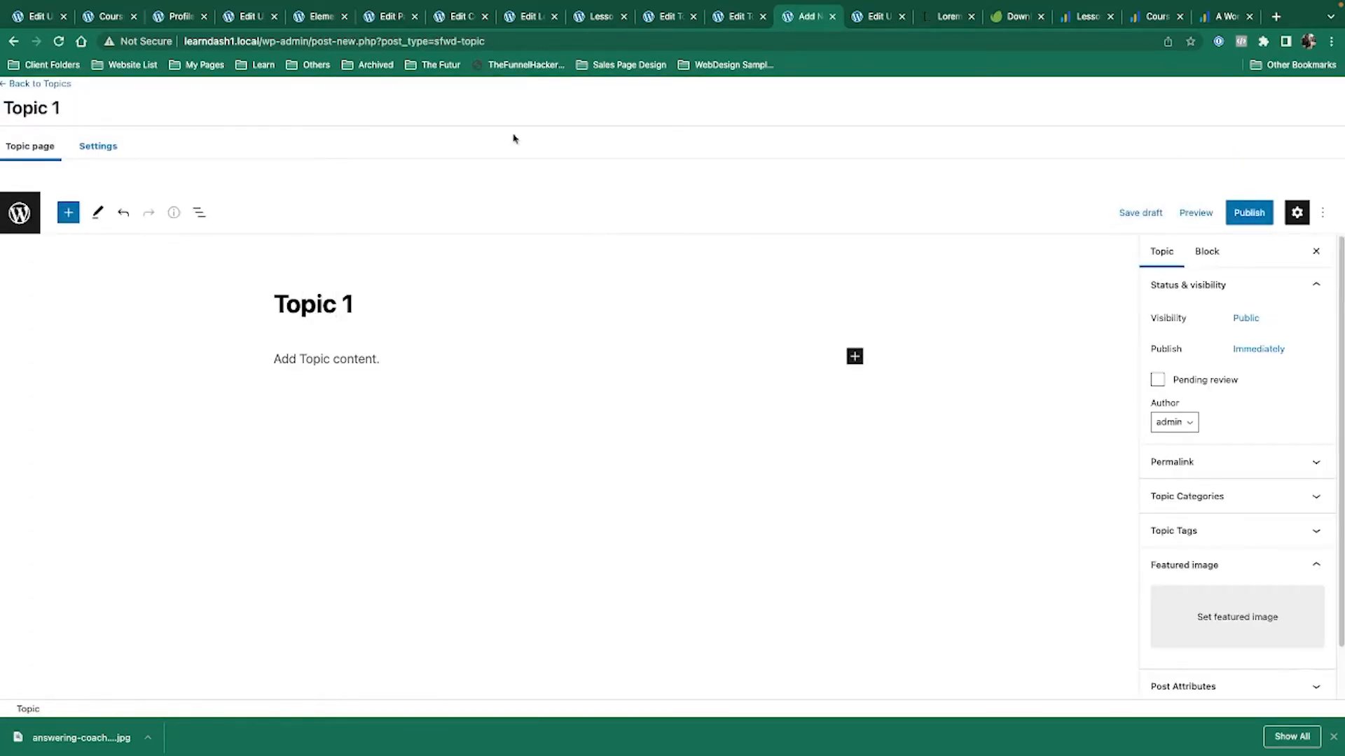
pyautogui.click(113, 149)
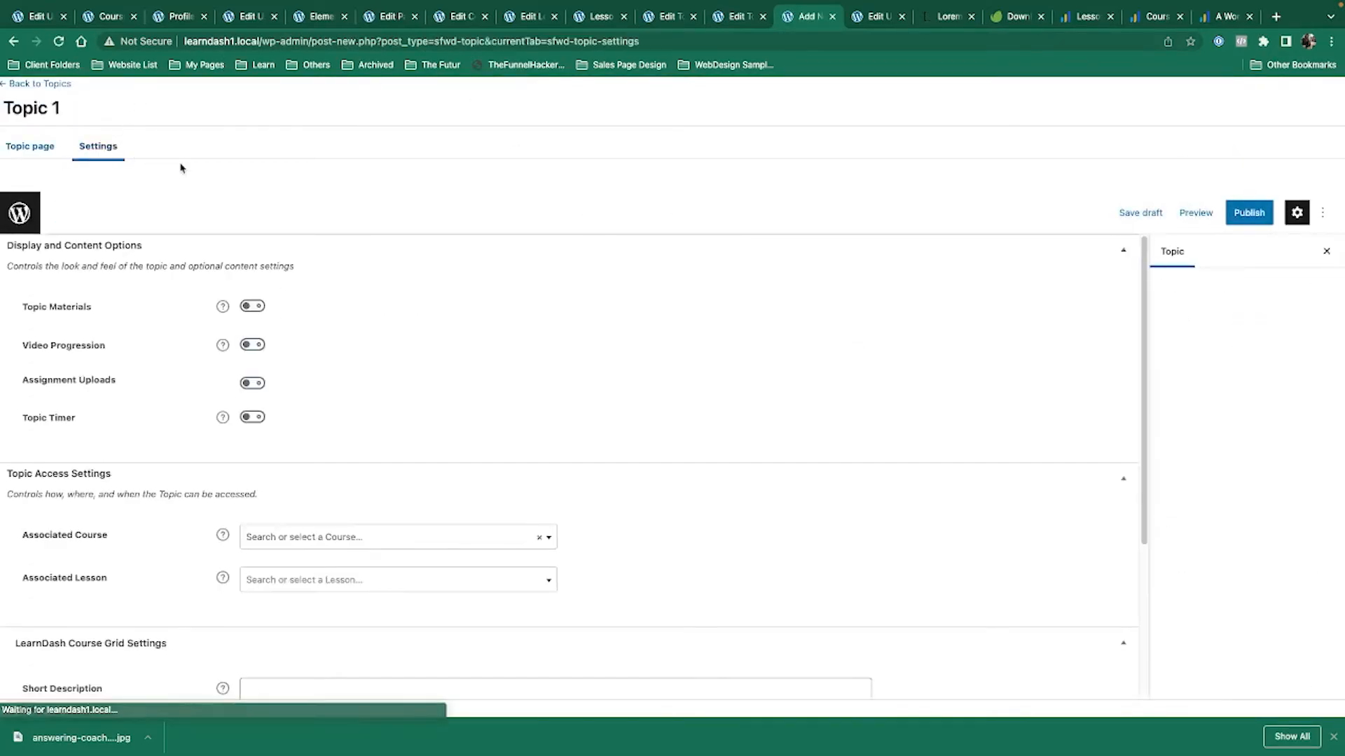
pyautogui.click(250, 415)
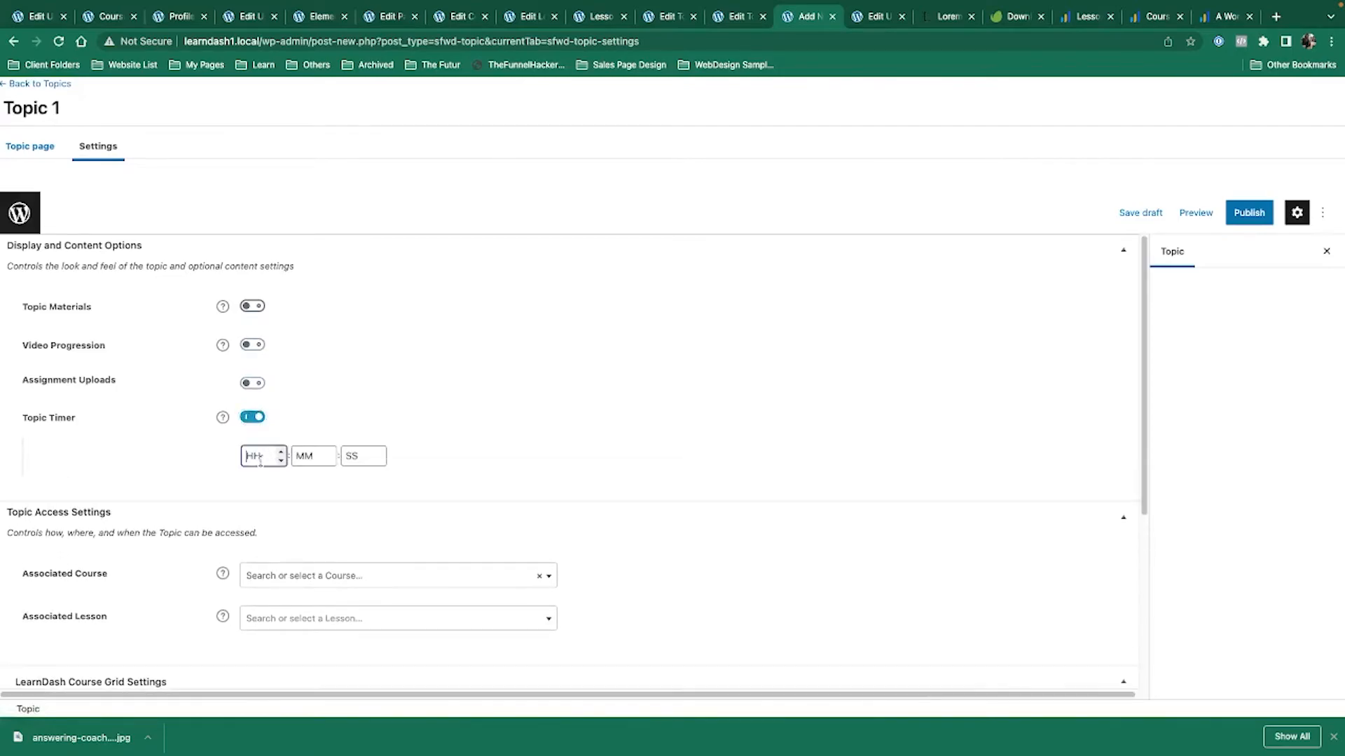
pyautogui.click(368, 462)
pyautogui.write('10')
pyautogui.click(634, 440)
pyautogui.click(1249, 212)
pyautogui.click(1205, 180)
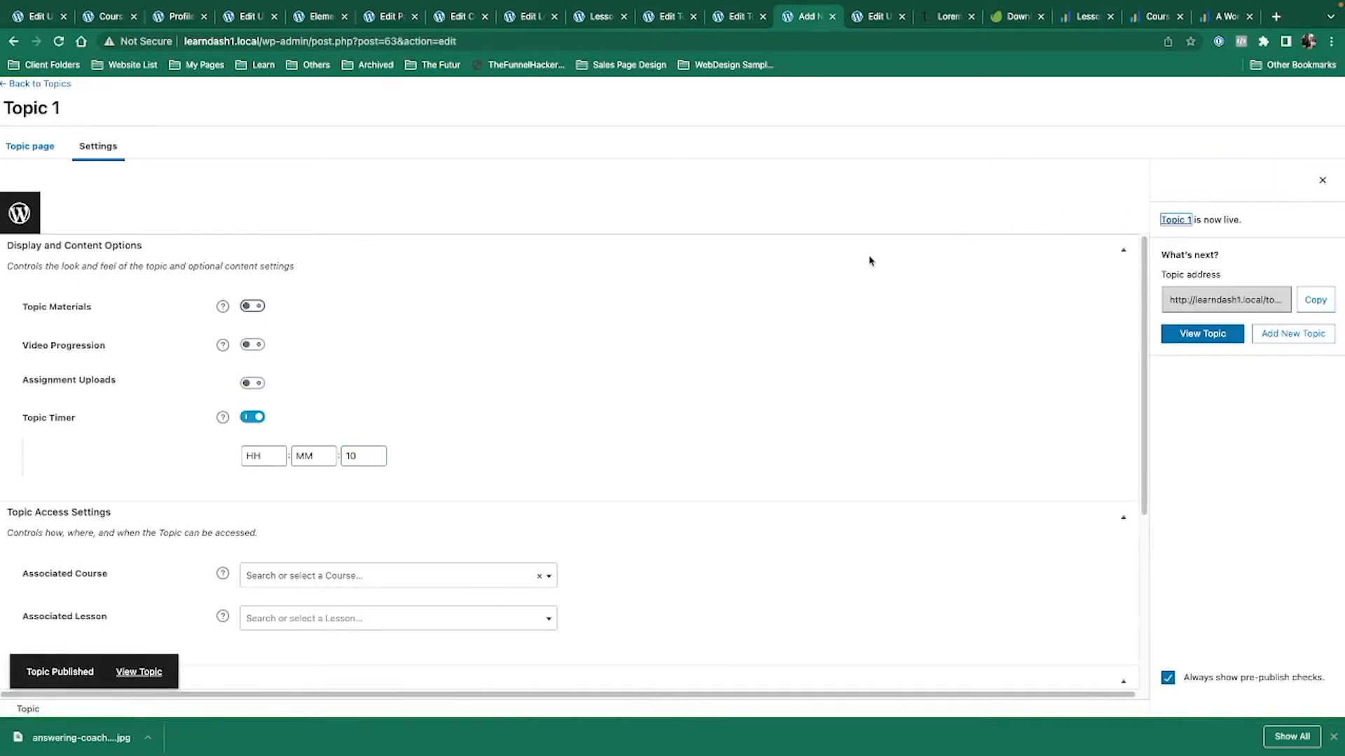
# Assign Topic 1 to Course 1 and Lesson 1 and update it.
pyautogui.scroll(-1, 262, 289)
pyautogui.click(336, 549)
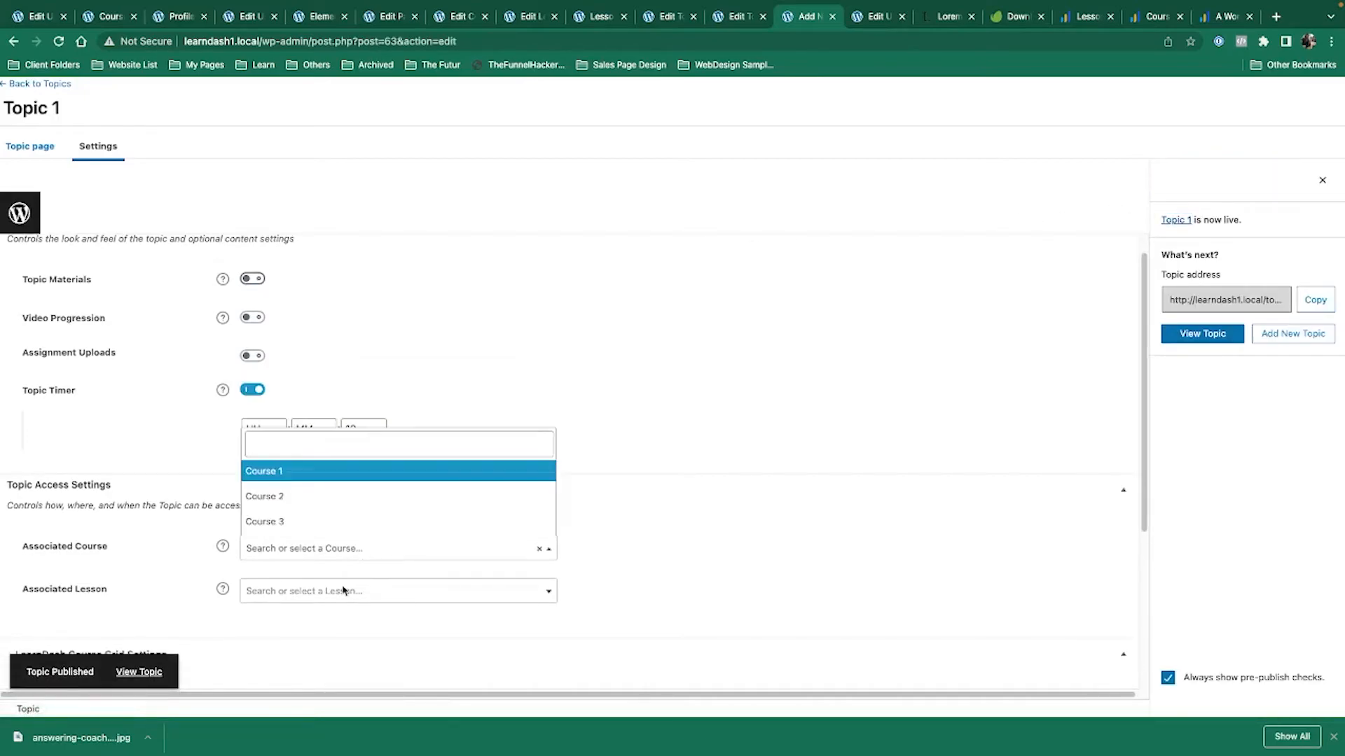
pyautogui.click(285, 471)
pyautogui.click(313, 592)
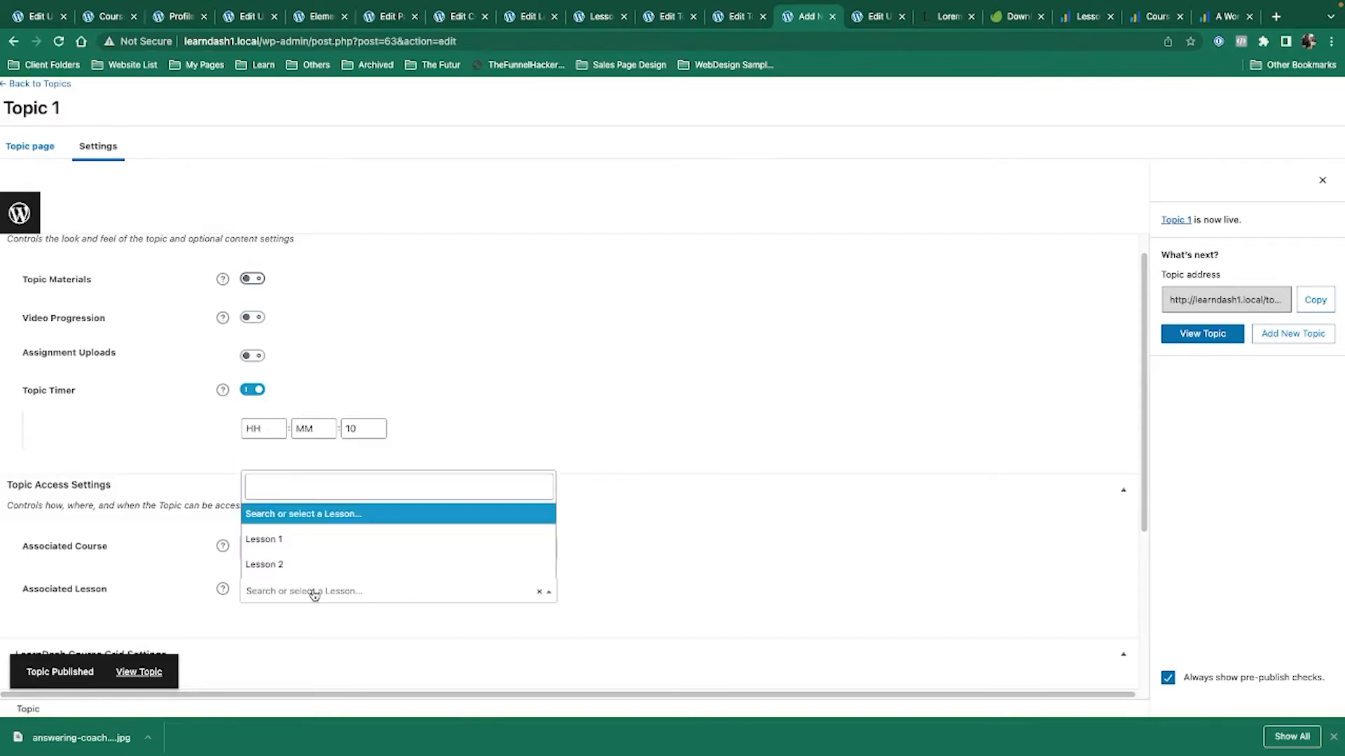
pyautogui.click(308, 541)
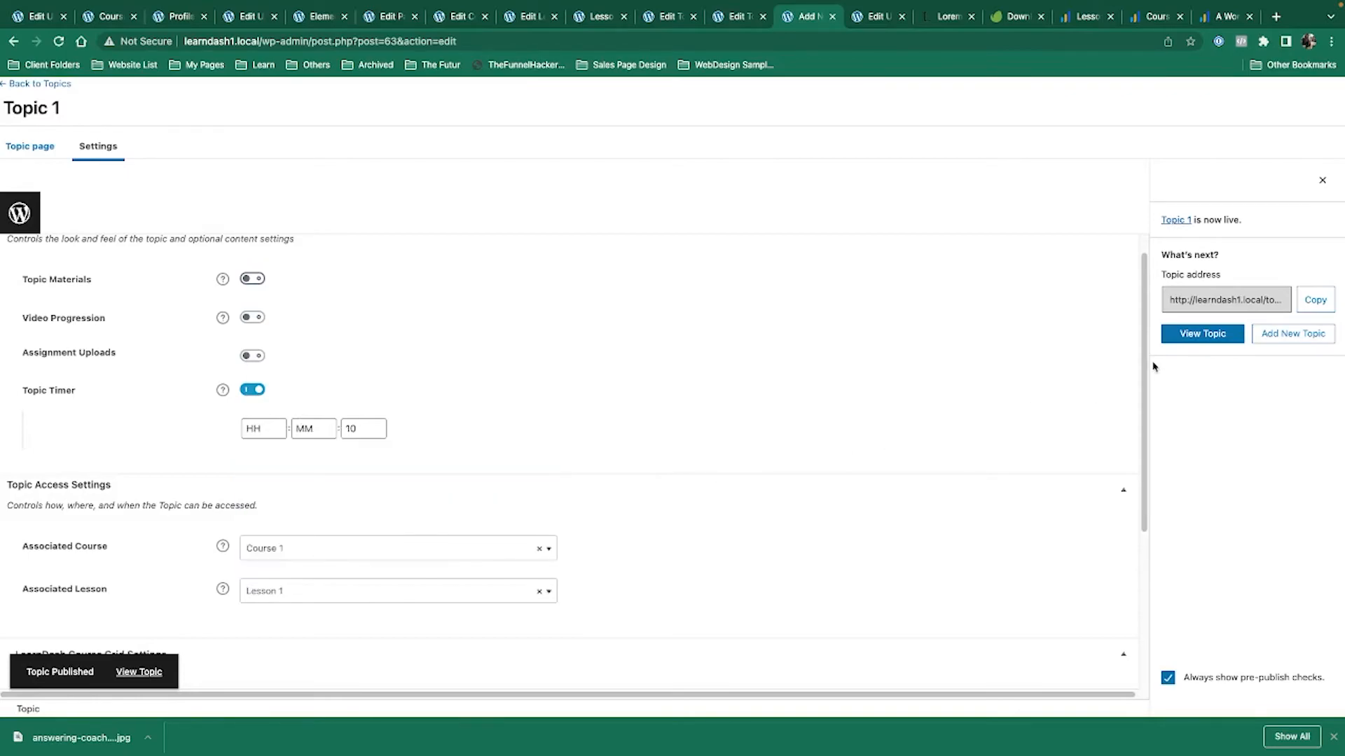
pyautogui.click(1323, 180)
pyautogui.click(1242, 213)
pyautogui.hotkey('ctrl', 'Left')
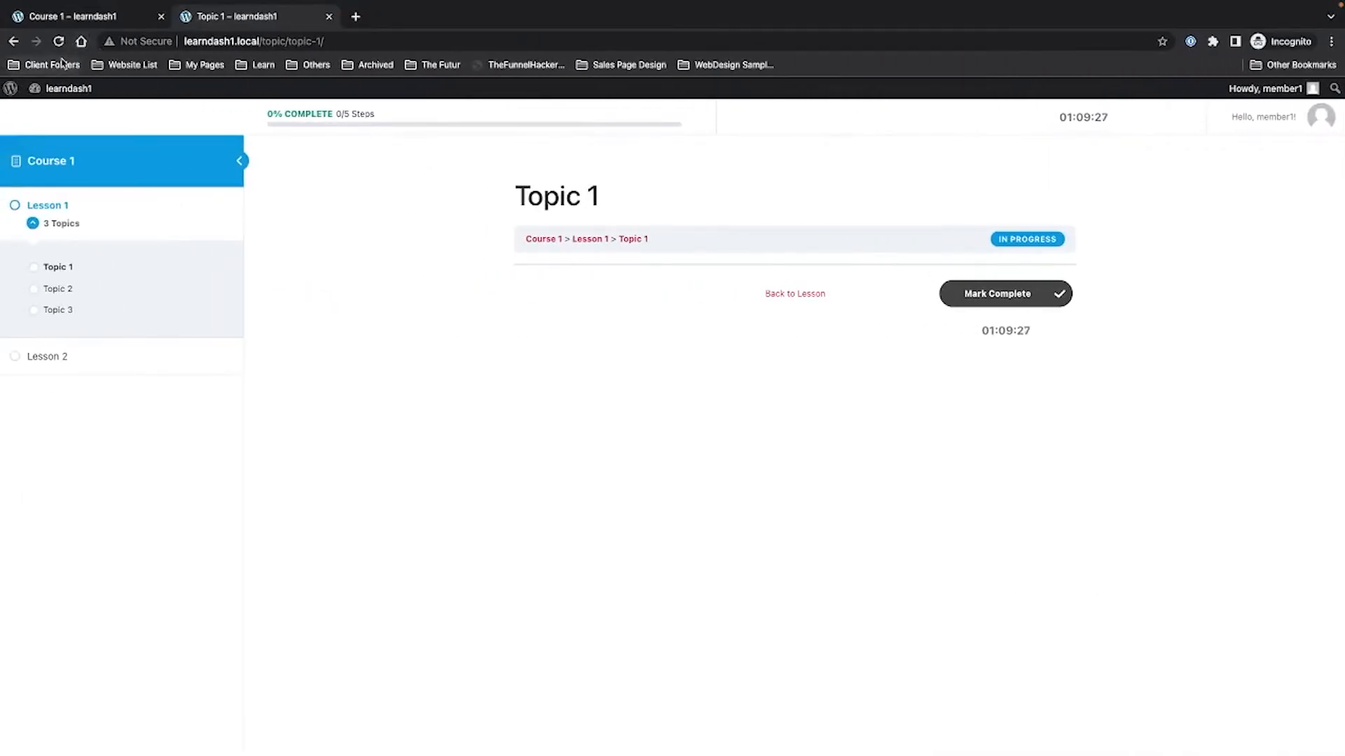
# Open Course 1's Topic 1 and mark Topics 1, 2 and 3 complete once their timers end.
pyautogui.click(60, 161)
pyautogui.click(423, 340)
pyautogui.click(569, 339)
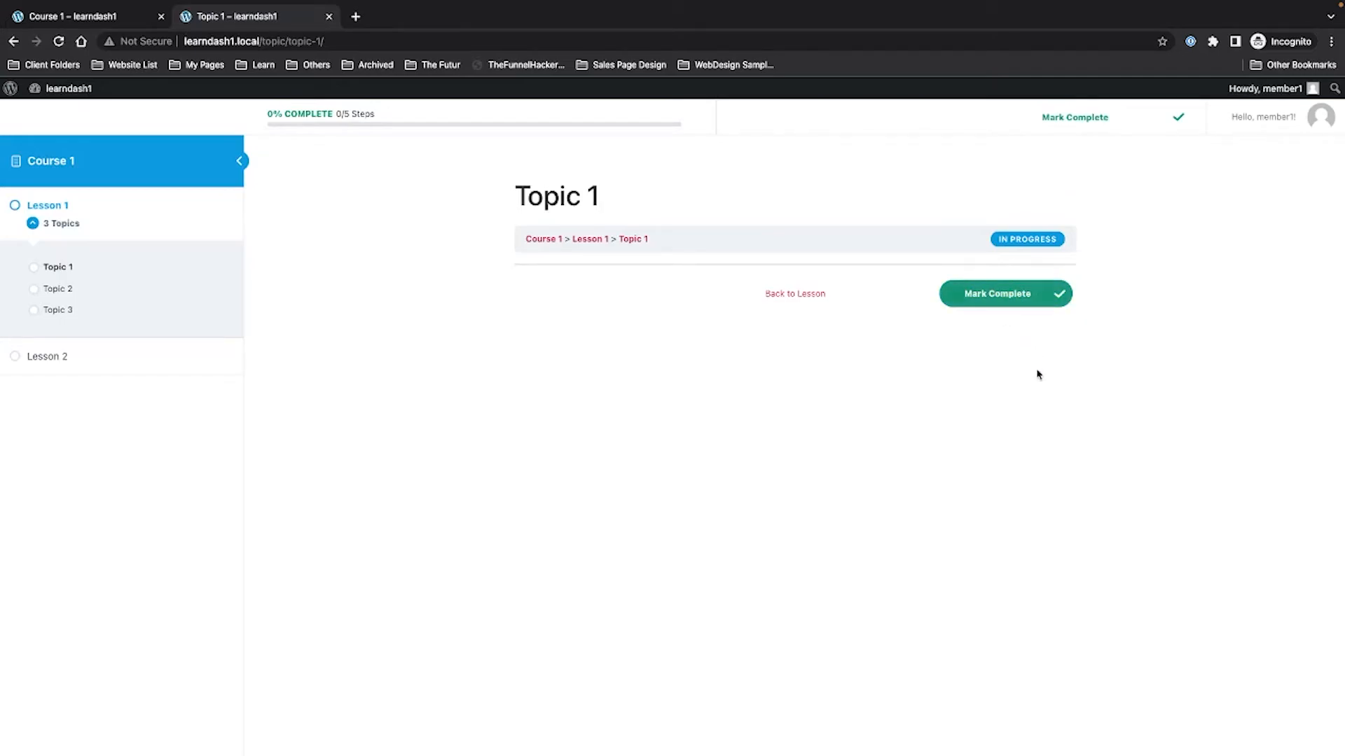
pyautogui.click(1008, 292)
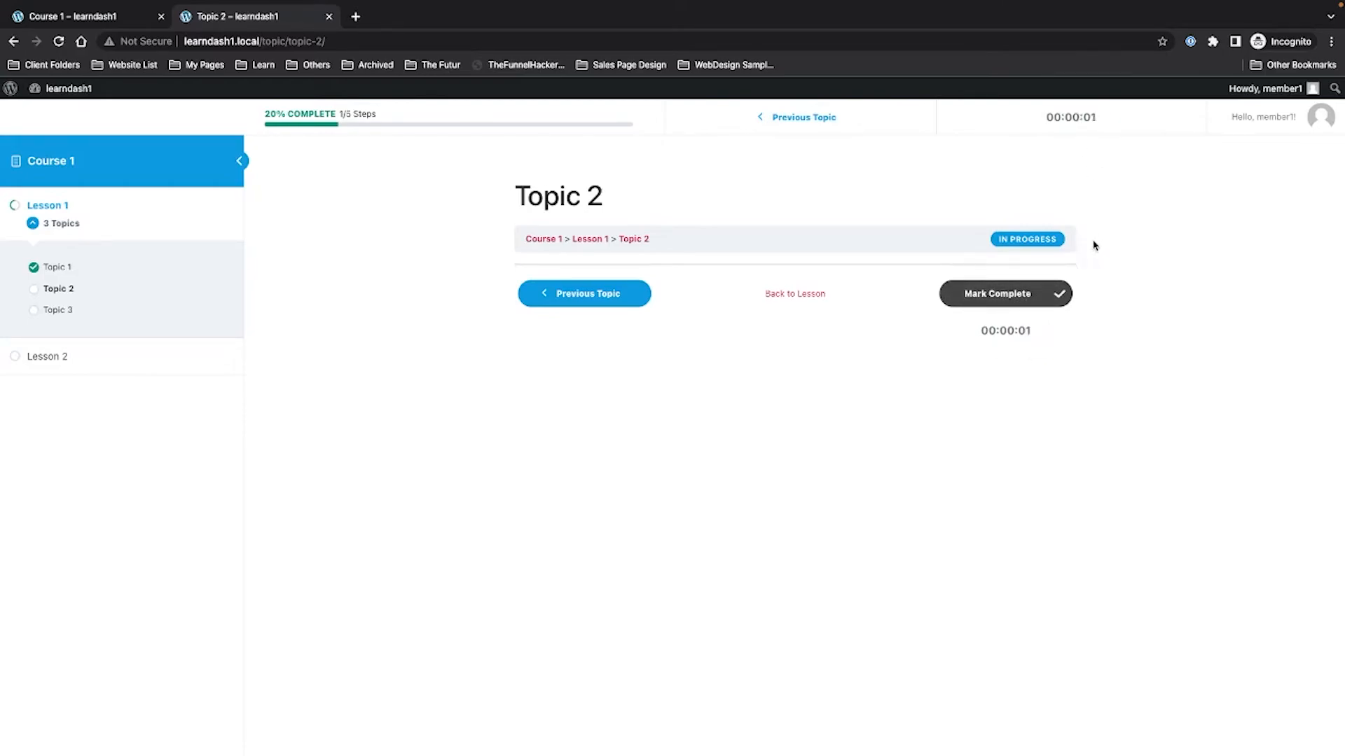
pyautogui.click(1015, 299)
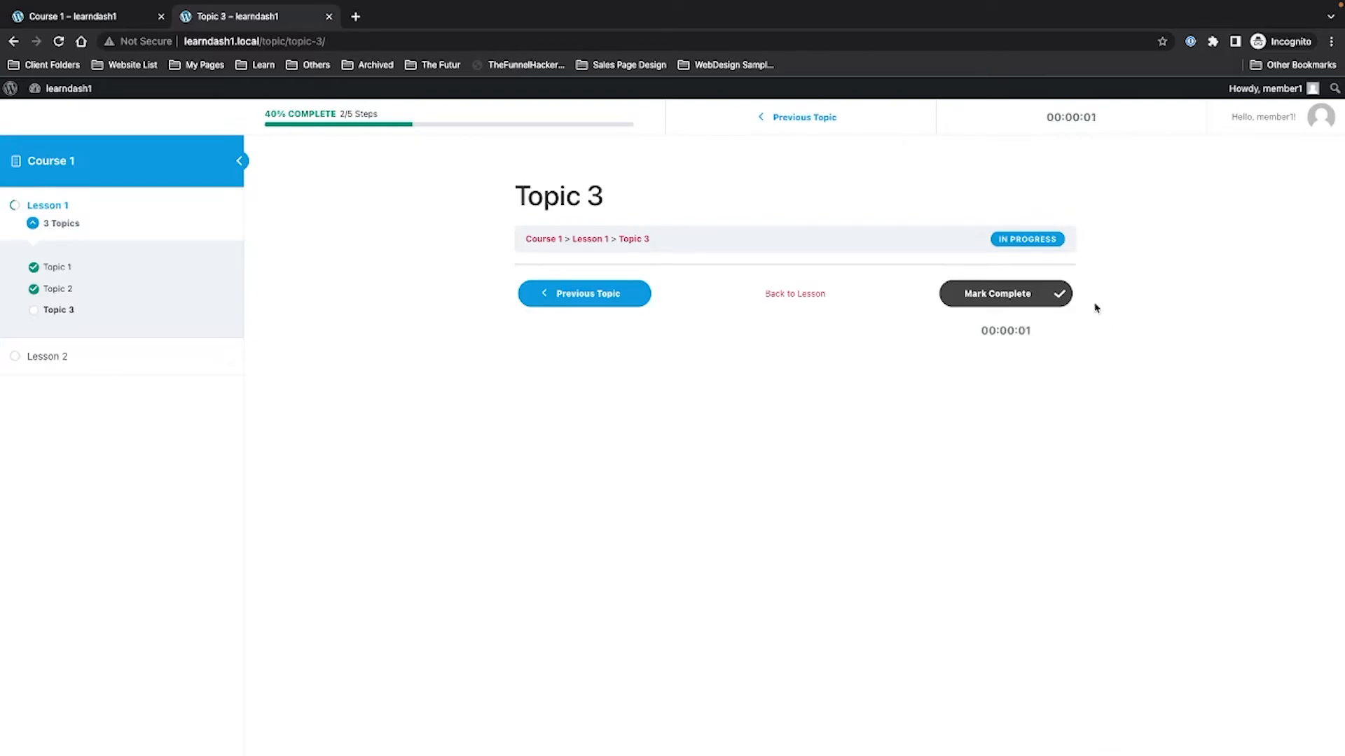
pyautogui.click(1043, 300)
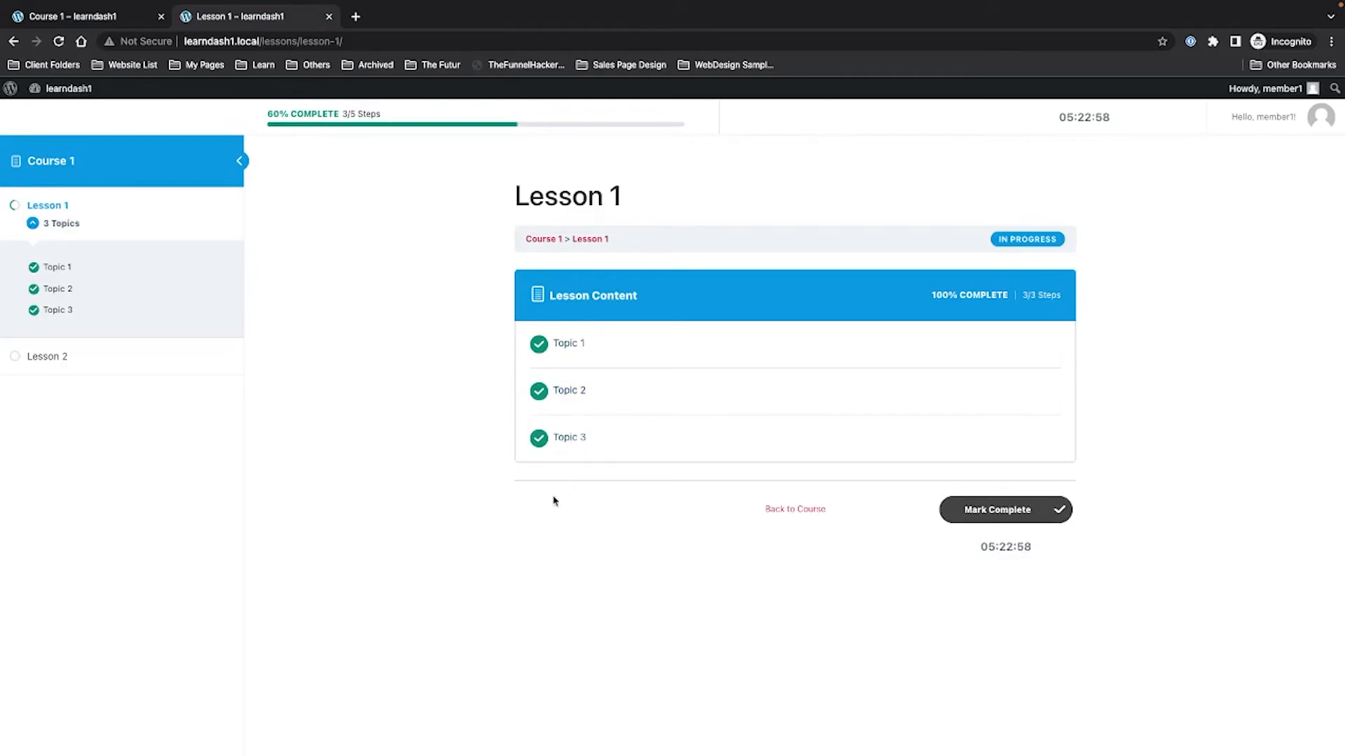
pyautogui.moveTo(979, 552); pyautogui.dragTo(1071, 553)
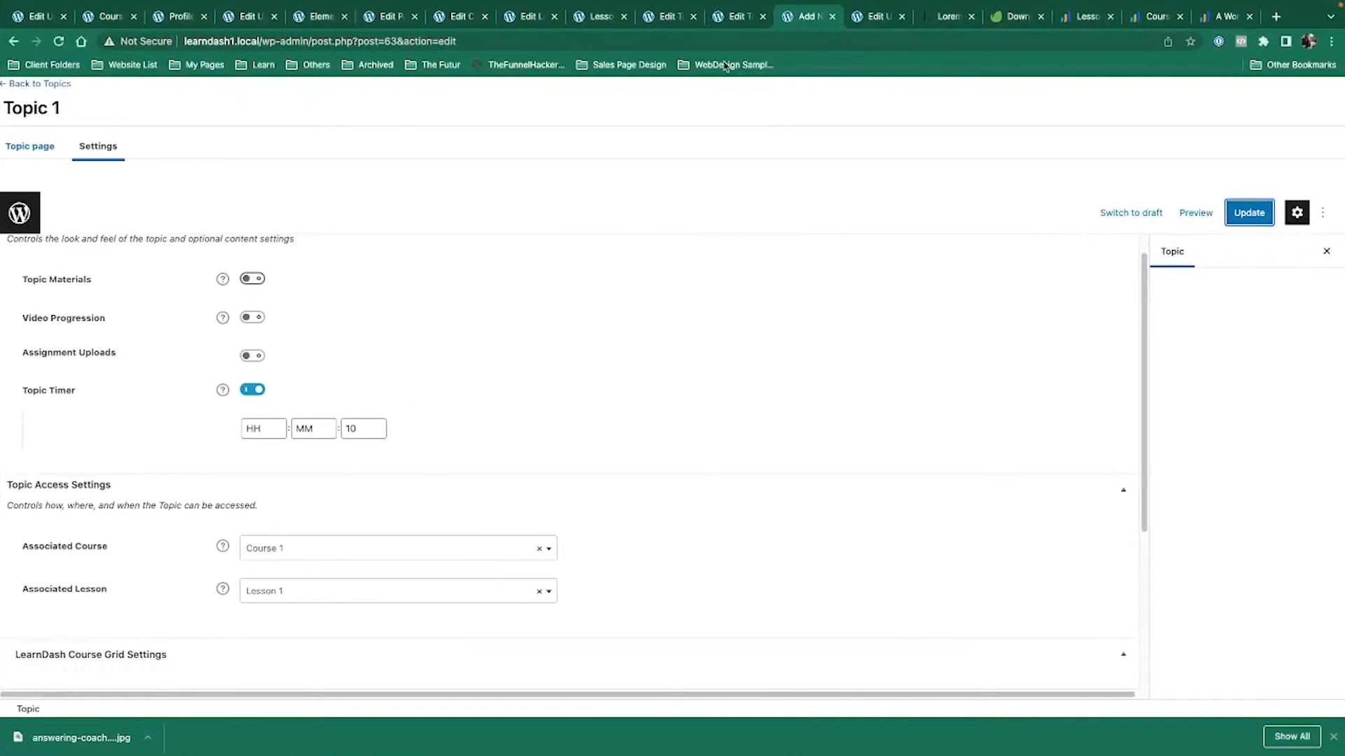
# Change Lesson 1's forced timer hours from 05 to 01 and save.
pyautogui.click(667, 17)
pyautogui.click(592, 17)
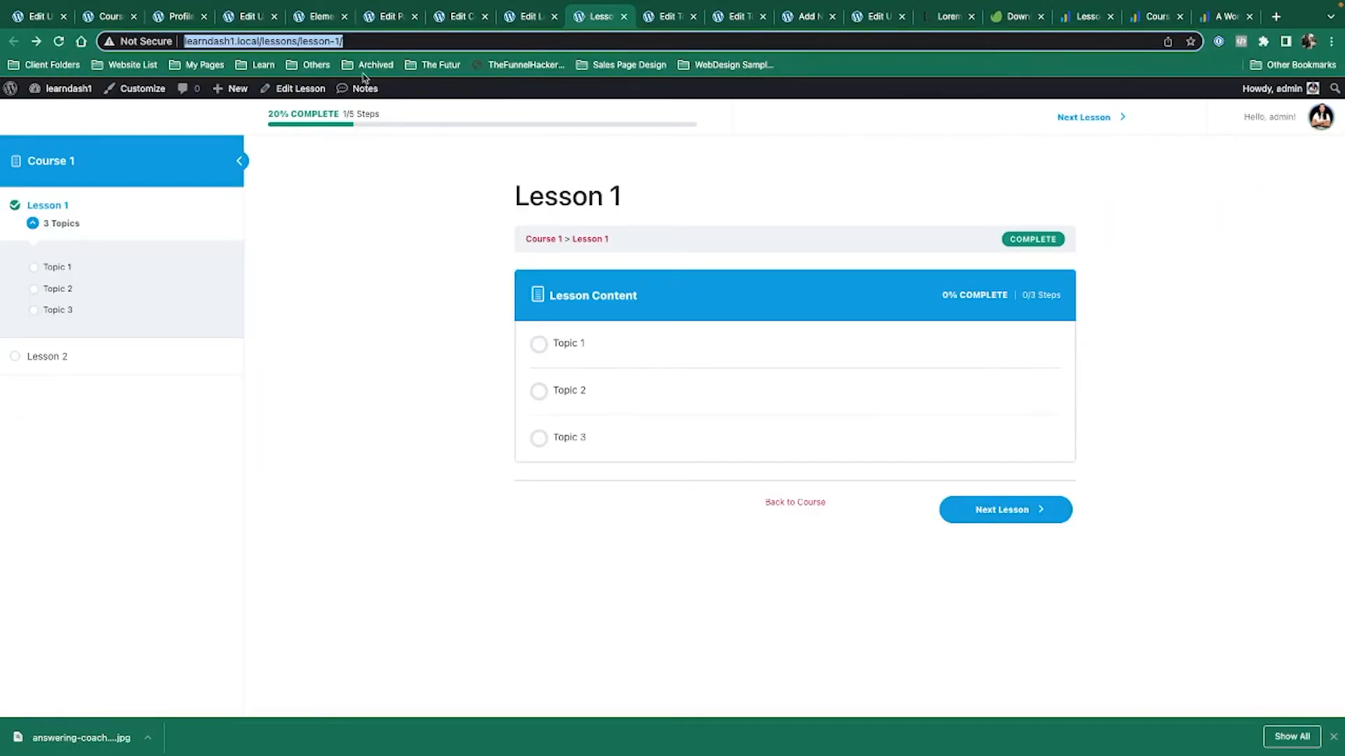
pyautogui.click(310, 88)
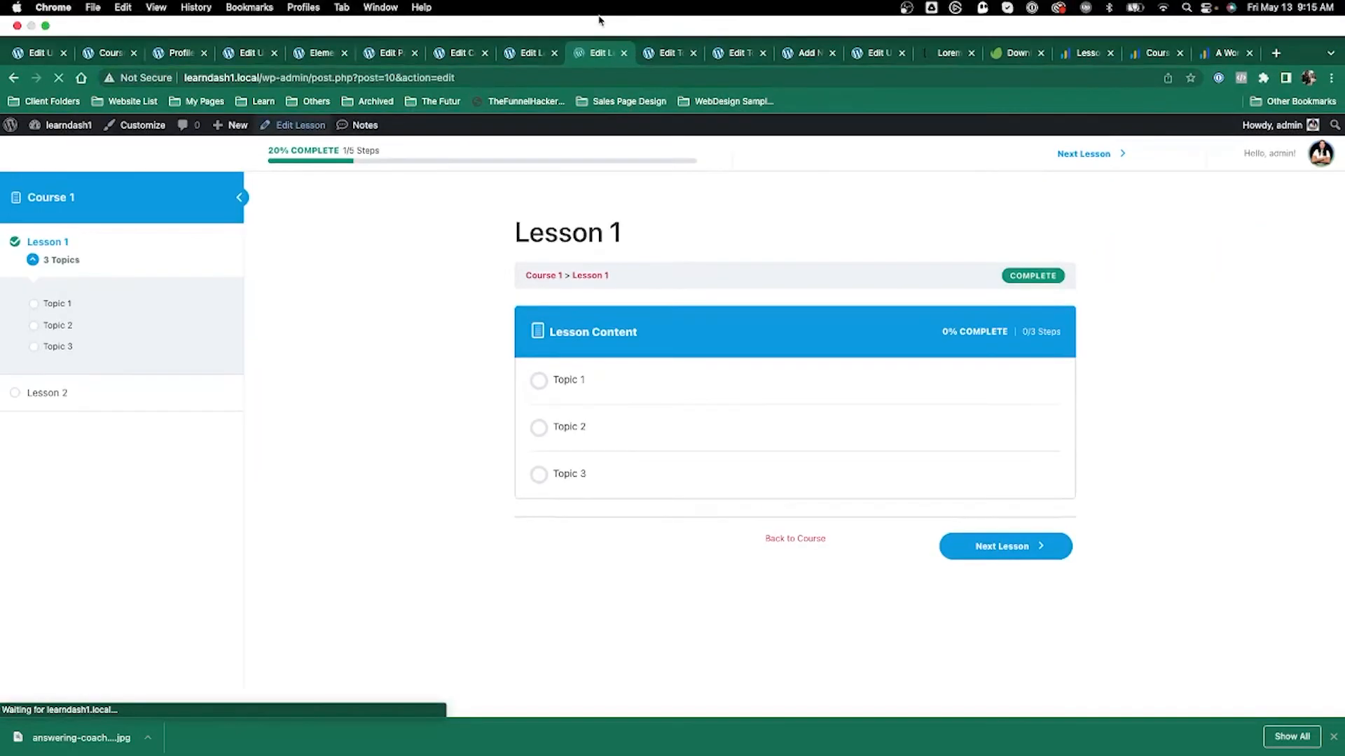
pyautogui.click(109, 148)
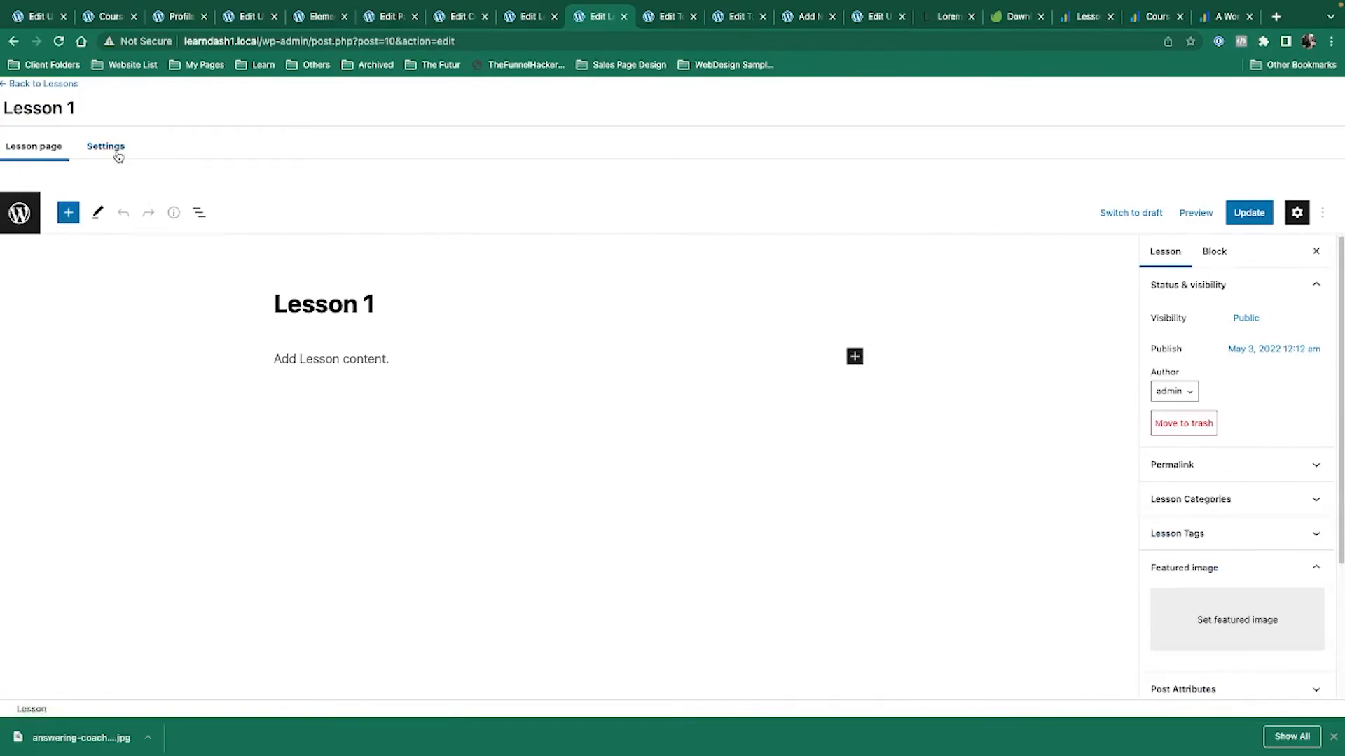
pyautogui.click(259, 455)
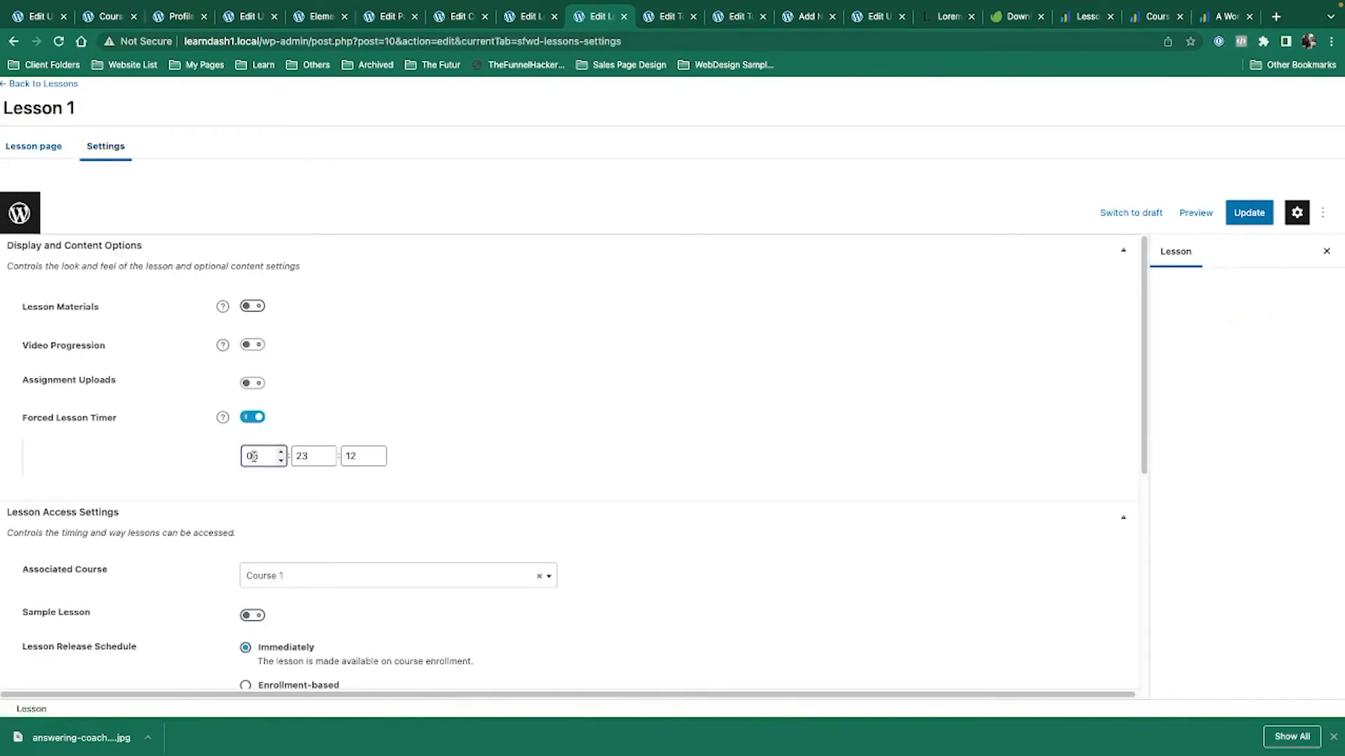
pyautogui.write('1')
pyautogui.hotkey('ctrl', 's')
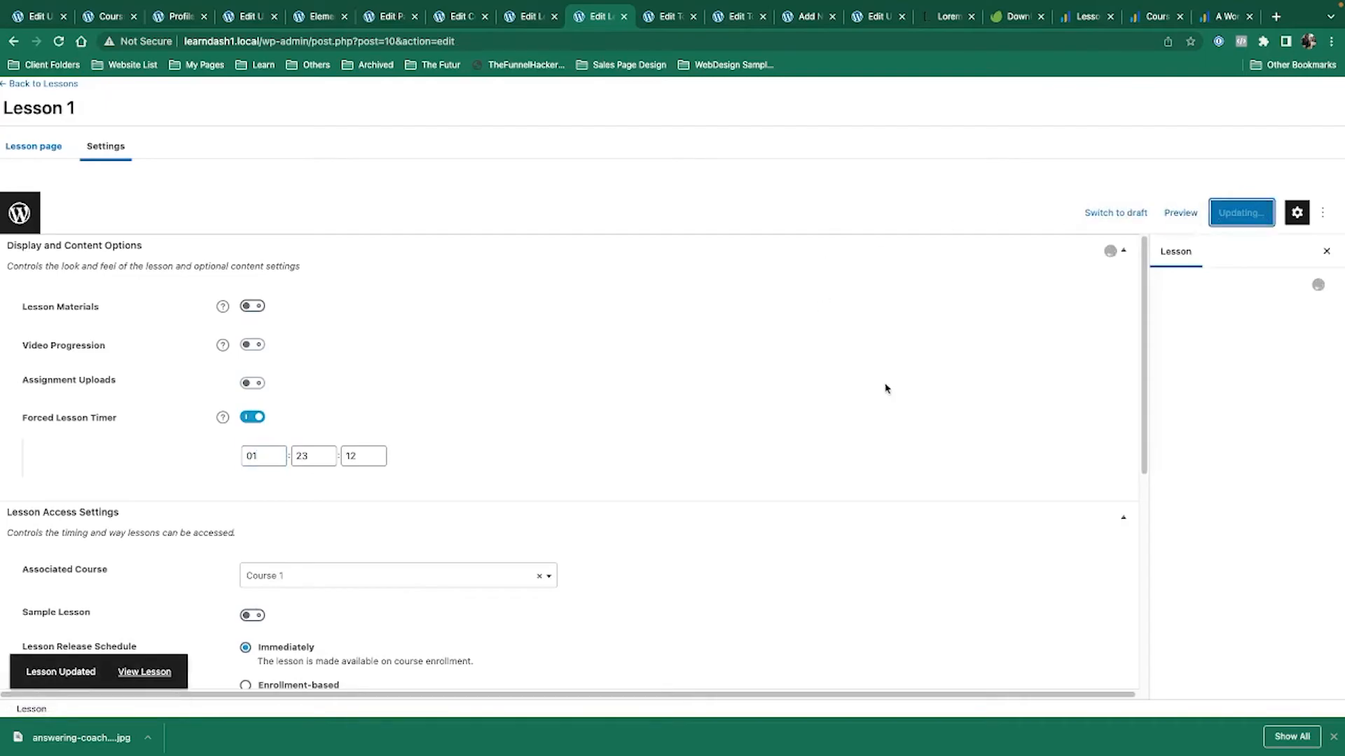
# Check the student's window, then look over Lesson 1's saved 01:23:12 timer settings.
pyautogui.hotkey('ctrl', 'Left')
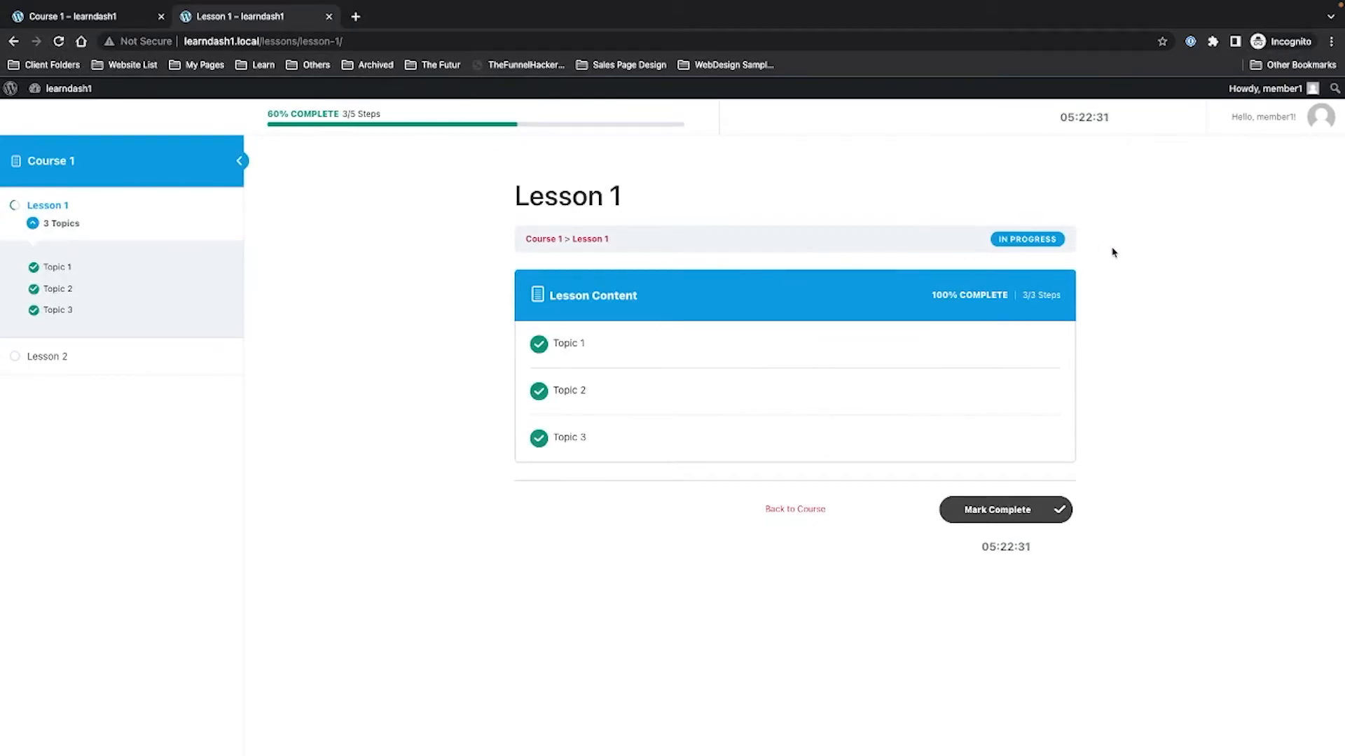
pyautogui.hotkey('ctrl', 'Right')
pyautogui.scroll(-3, 892, 434)
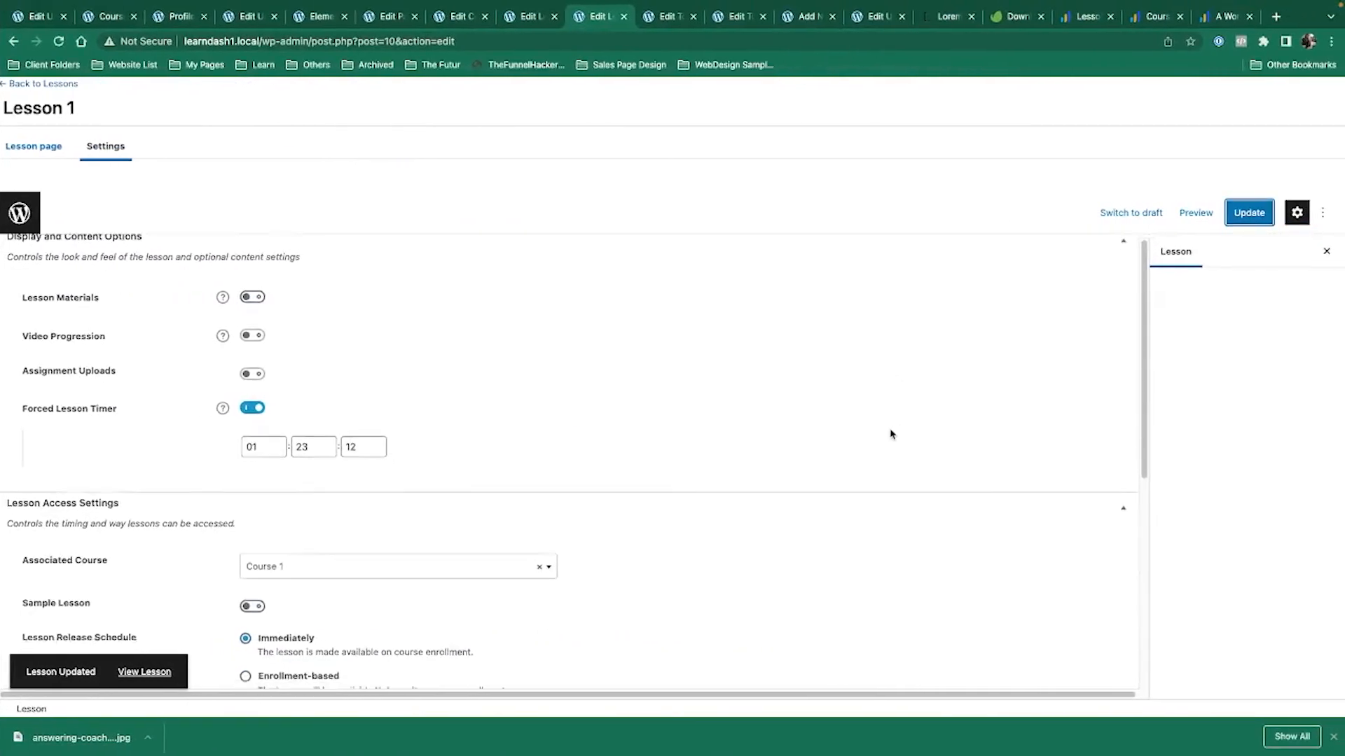
pyautogui.scroll(-2, 890, 434)
pyautogui.scroll(5, 890, 434)
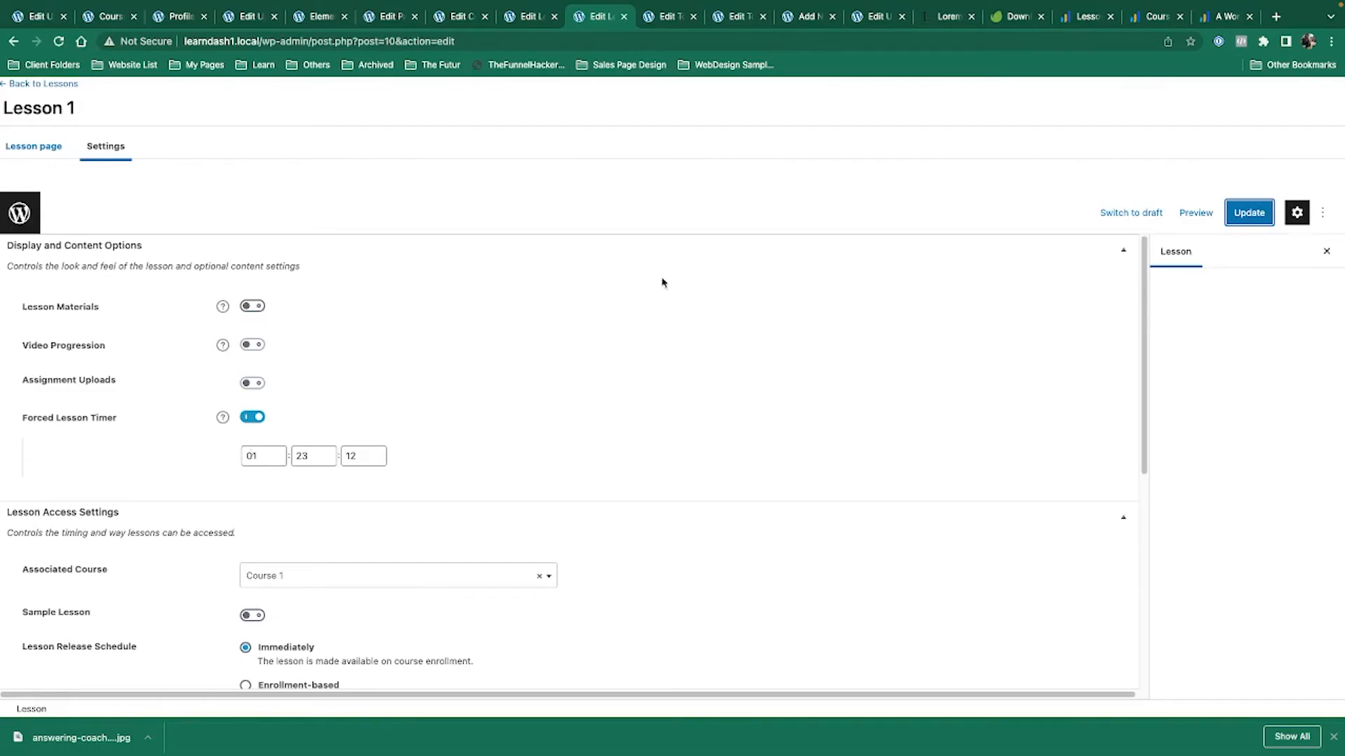
pyautogui.scroll(-5, 829, 387)
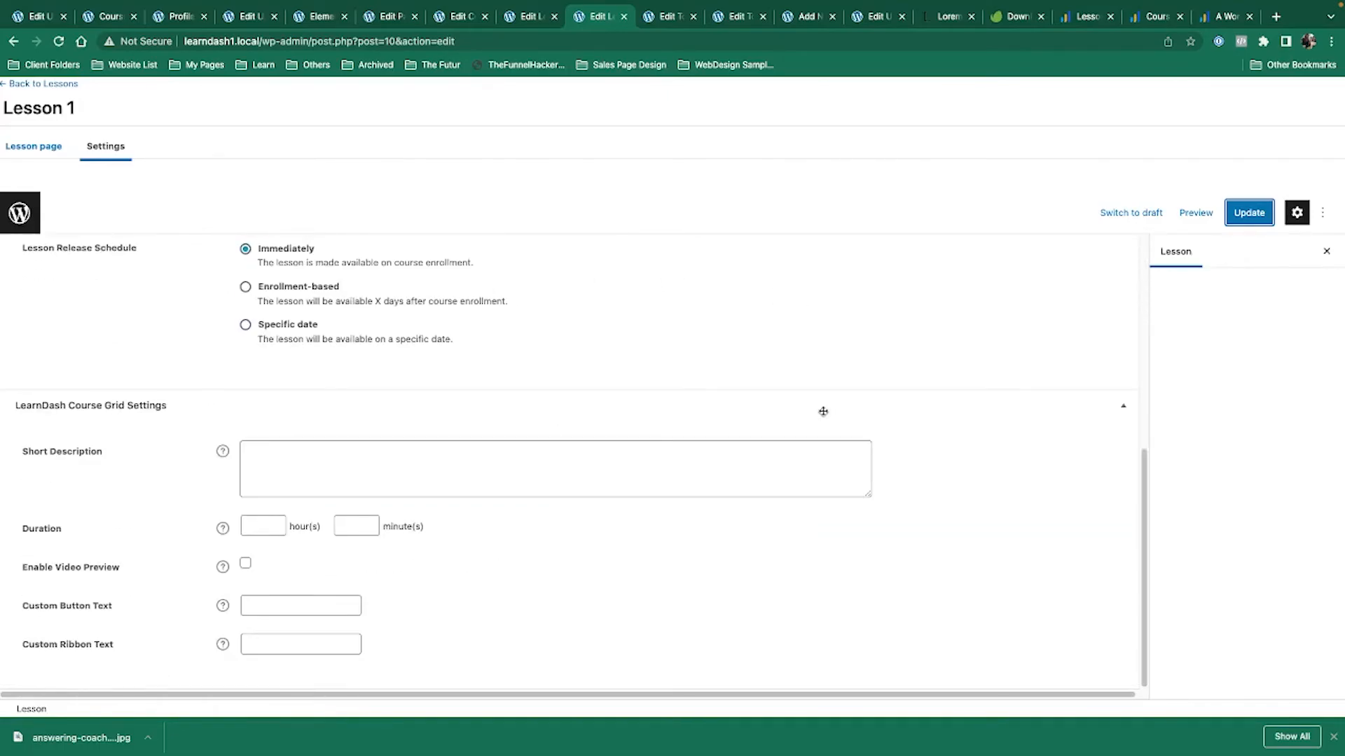
pyautogui.scroll(5, 797, 461)
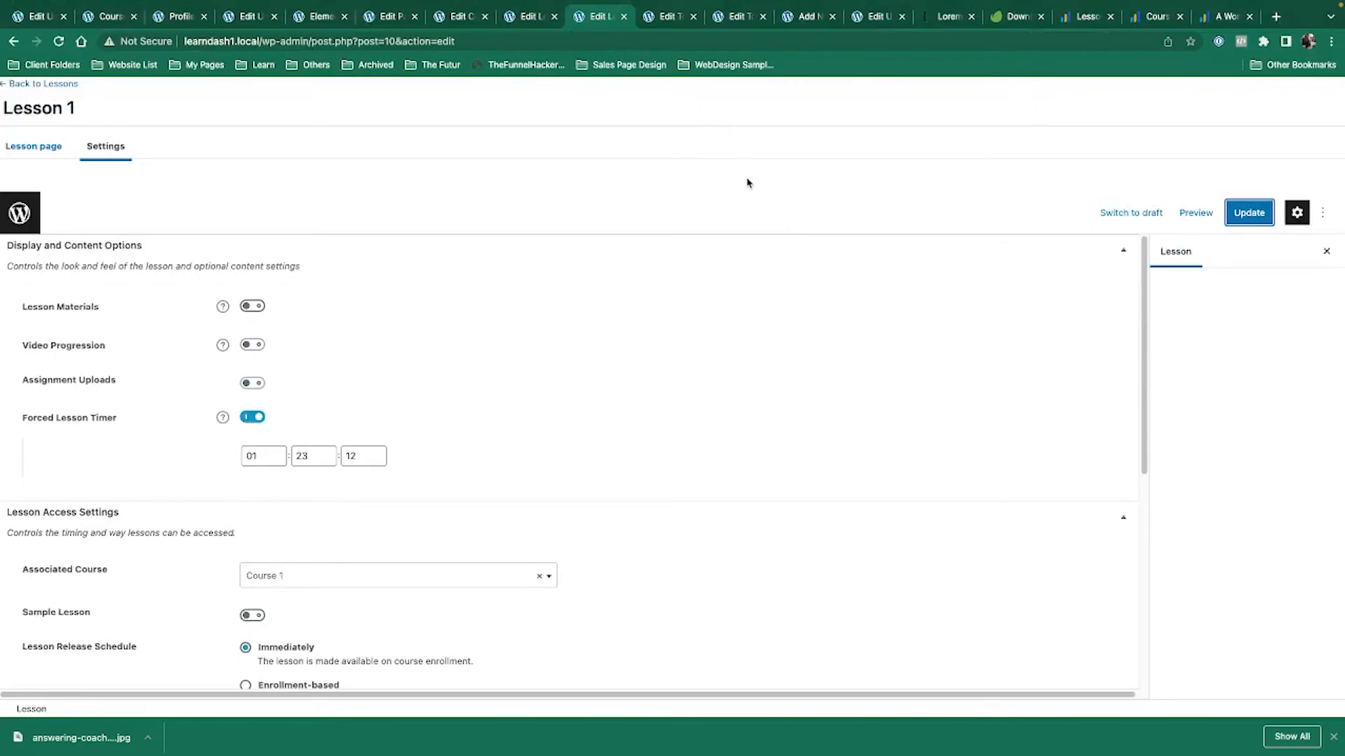
# Start a new topic titled 'Topic 4' from the Topics list.
pyautogui.click(669, 16)
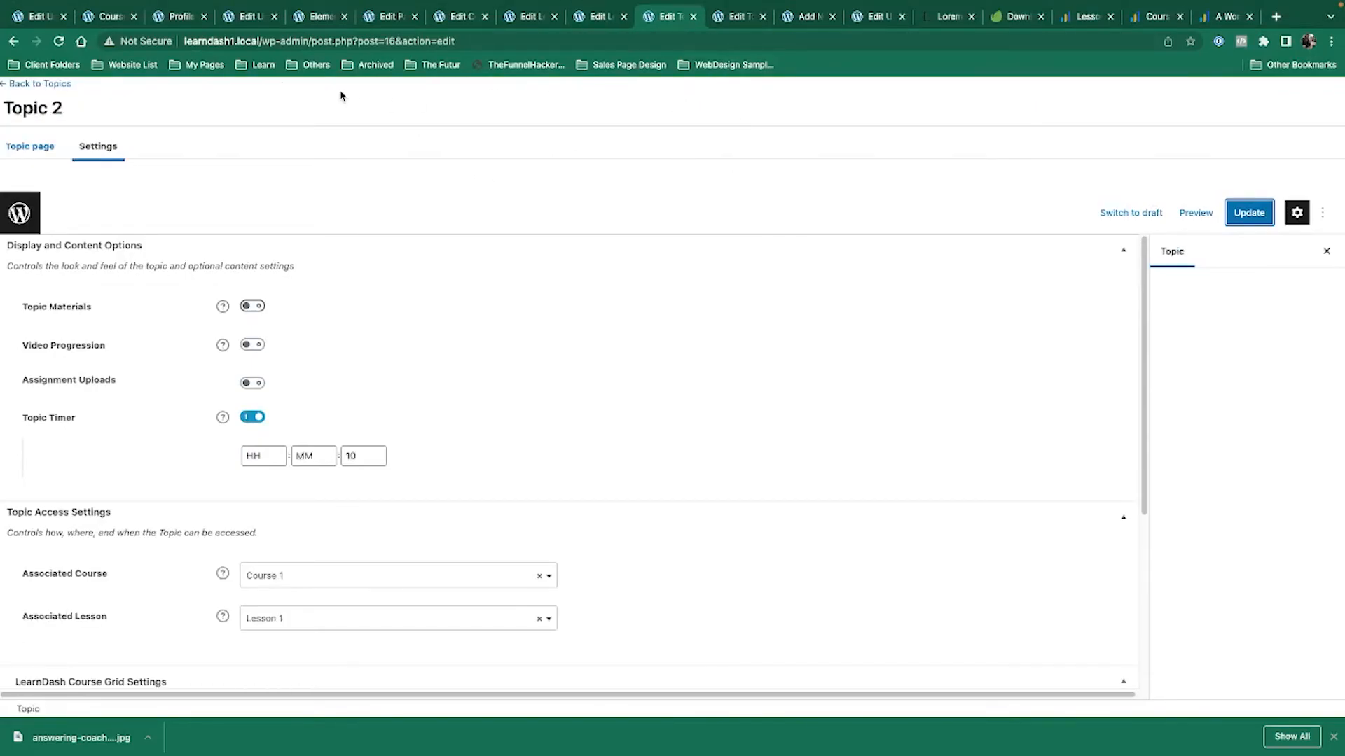
pyautogui.click(39, 84)
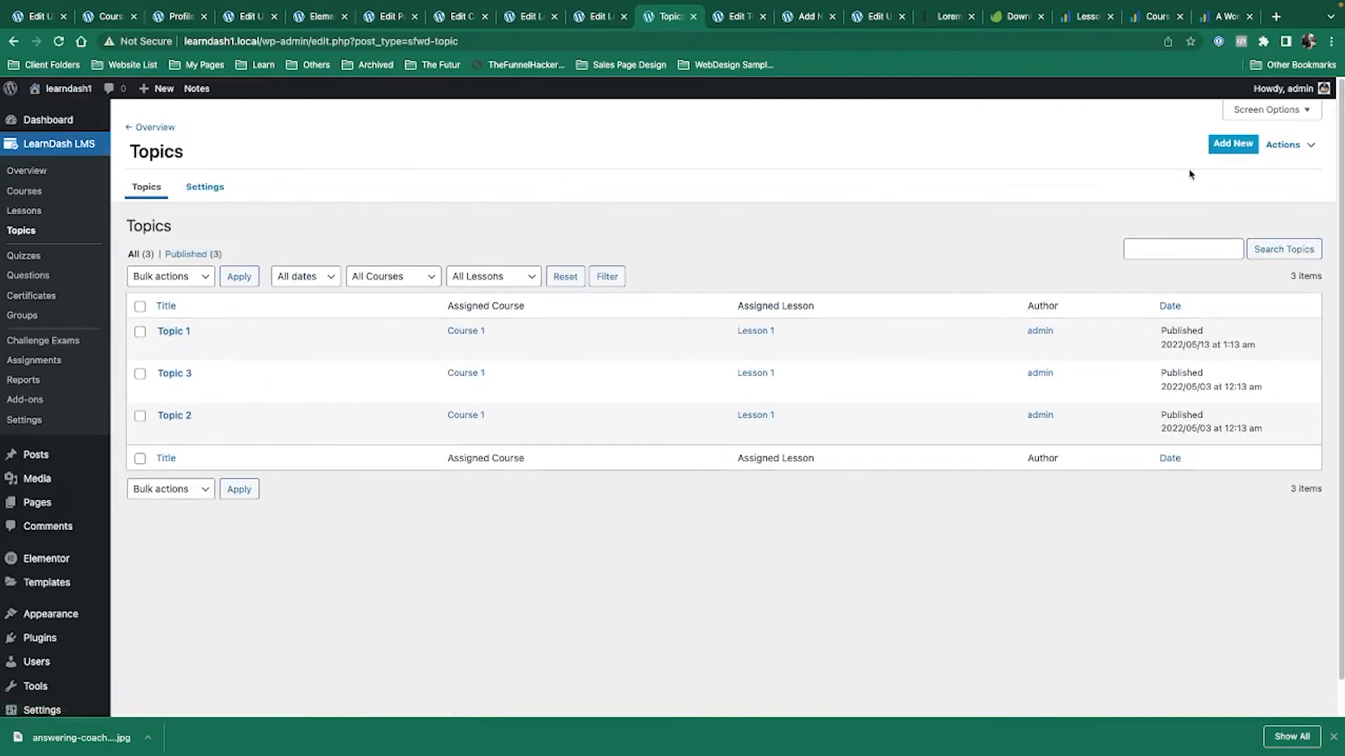
pyautogui.click(1239, 145)
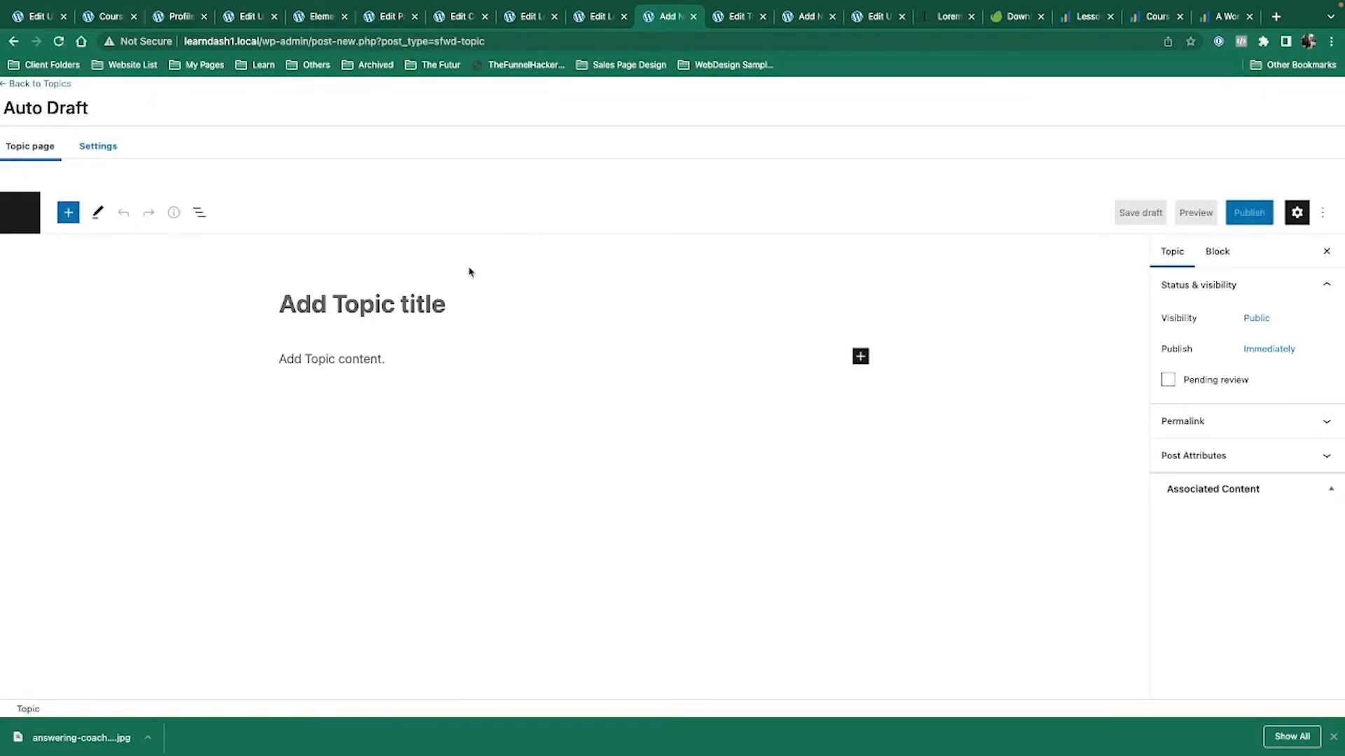
pyautogui.write('Topic')
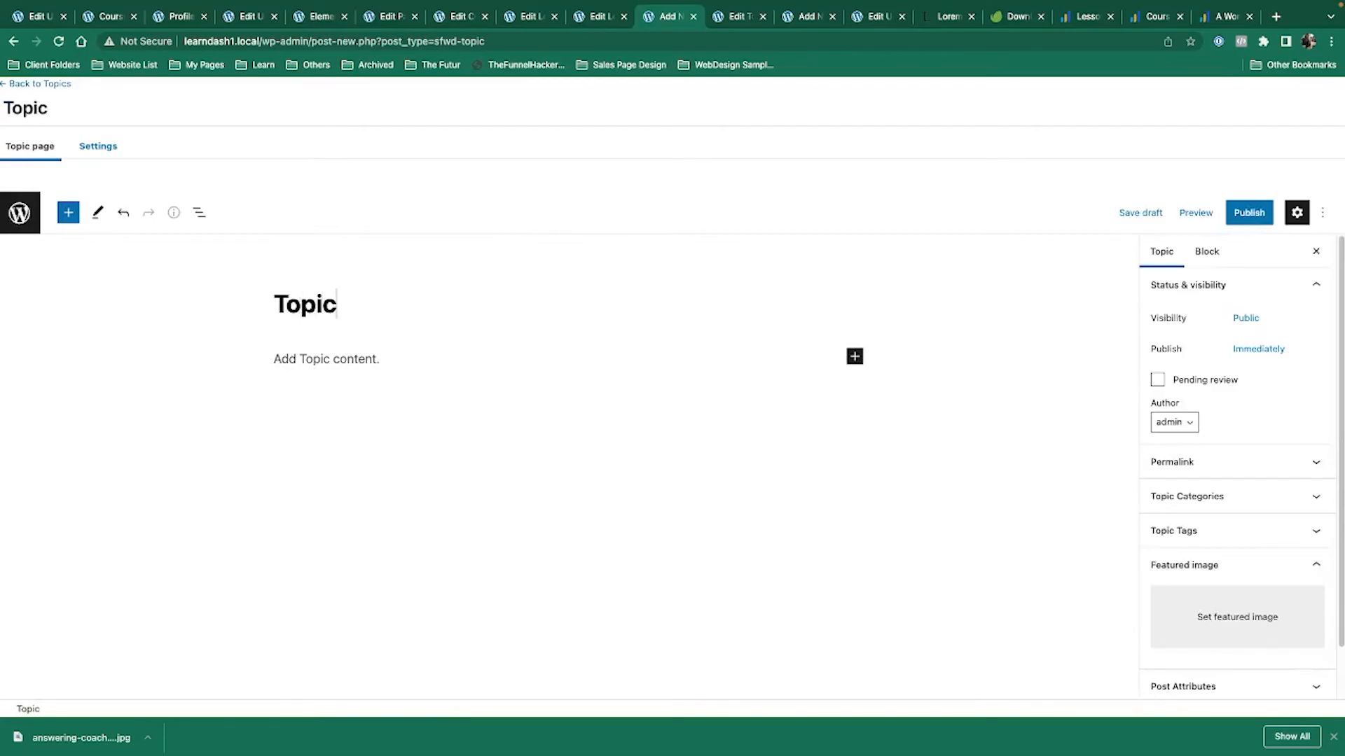
pyautogui.write(' 4')
# Enable the Topic Timer in Topic 4's settings and set it to 30 seconds.
pyautogui.click(98, 146)
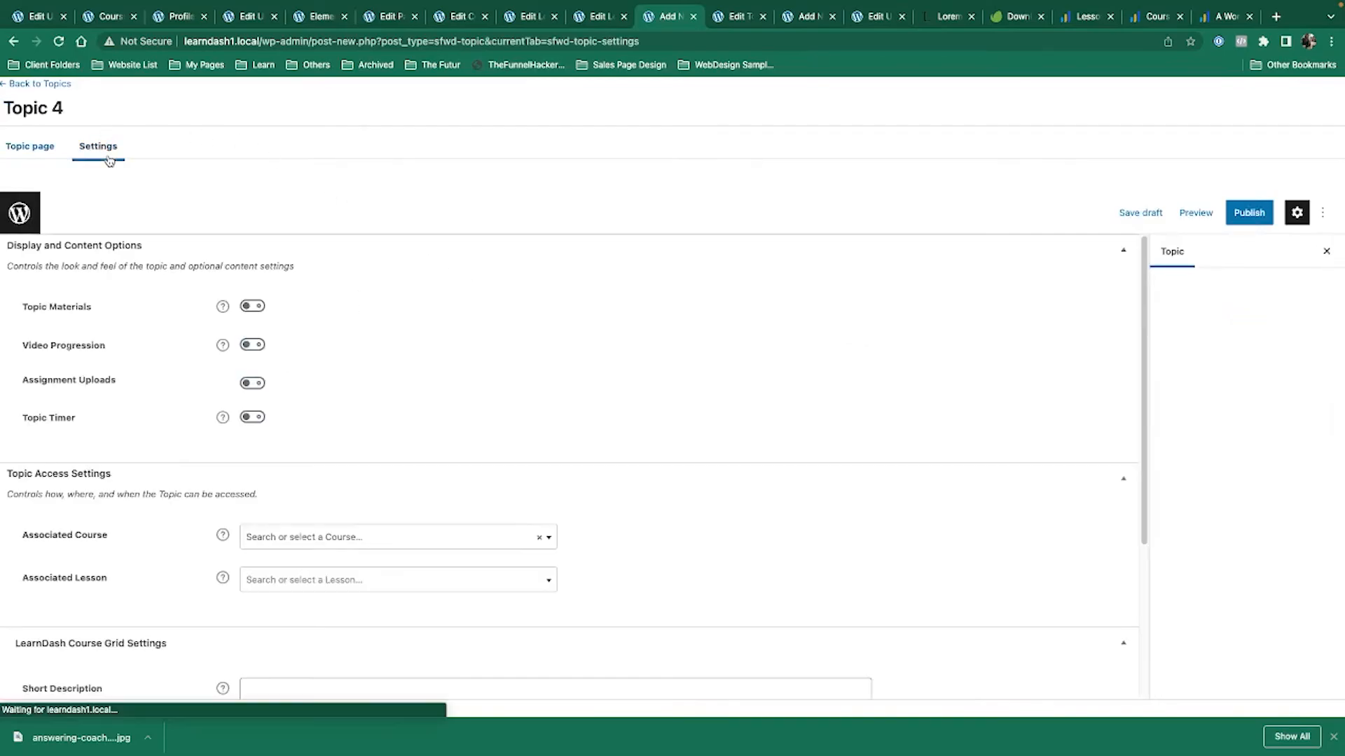
pyautogui.click(352, 457)
pyautogui.write('20')
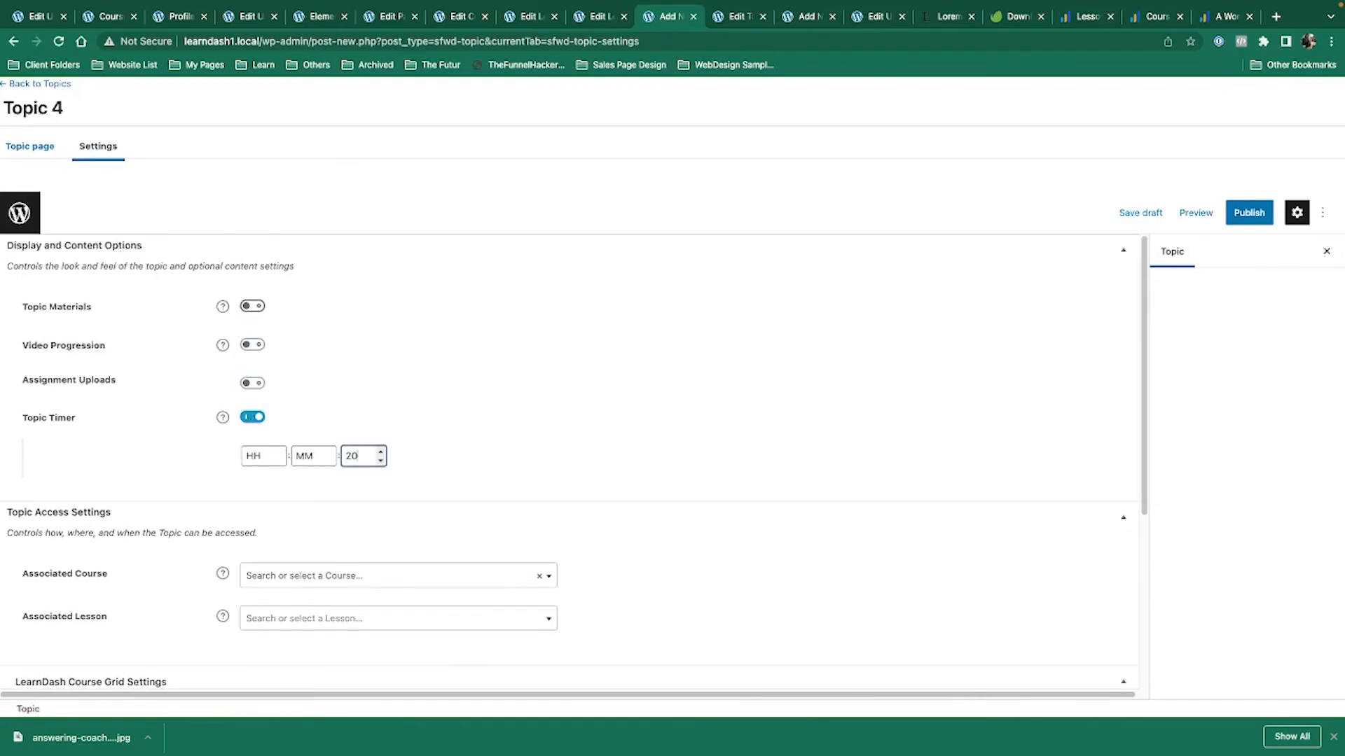
pyautogui.click(522, 512)
pyautogui.scroll(-3, 523, 512)
pyautogui.doubleClick(352, 282)
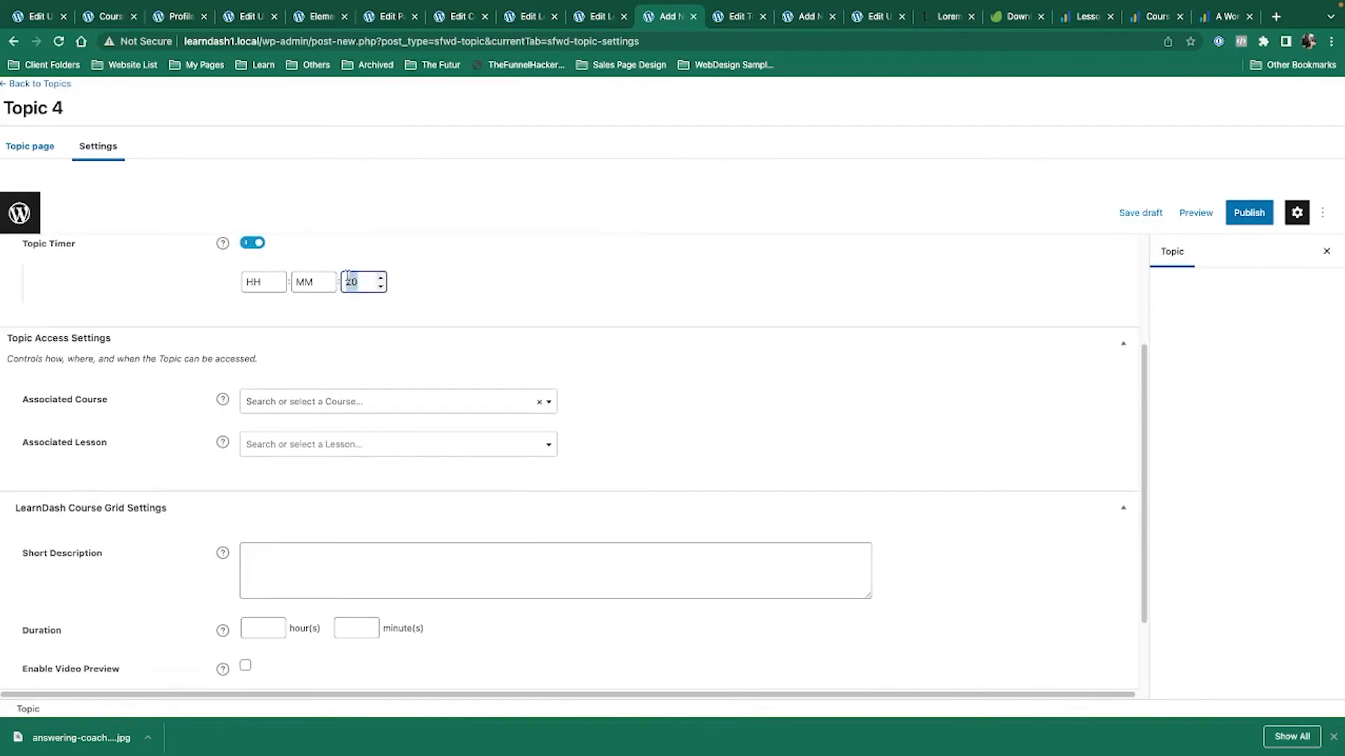
pyautogui.write('30')
# Assign Topic 4 to Course 1 and Lesson 1, then publish it.
pyautogui.click(420, 402)
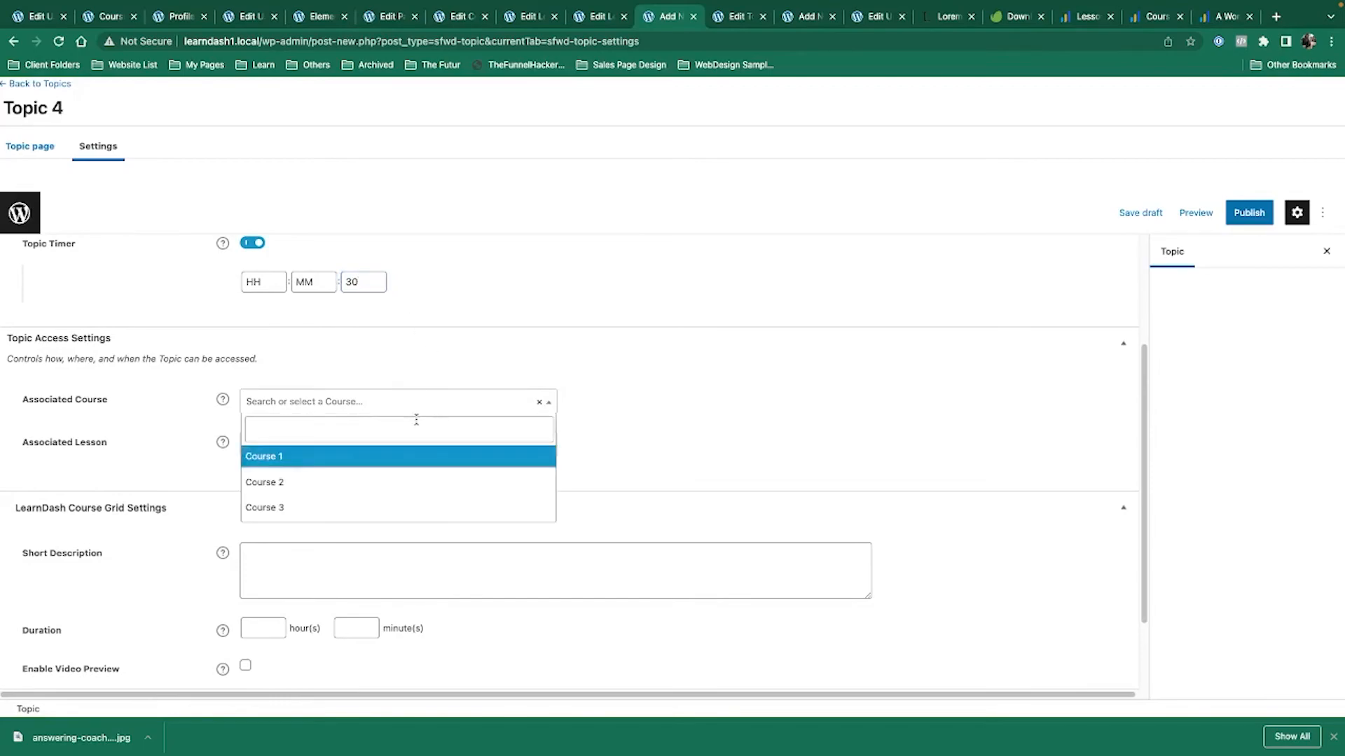
pyautogui.click(392, 465)
pyautogui.click(301, 448)
pyautogui.click(303, 522)
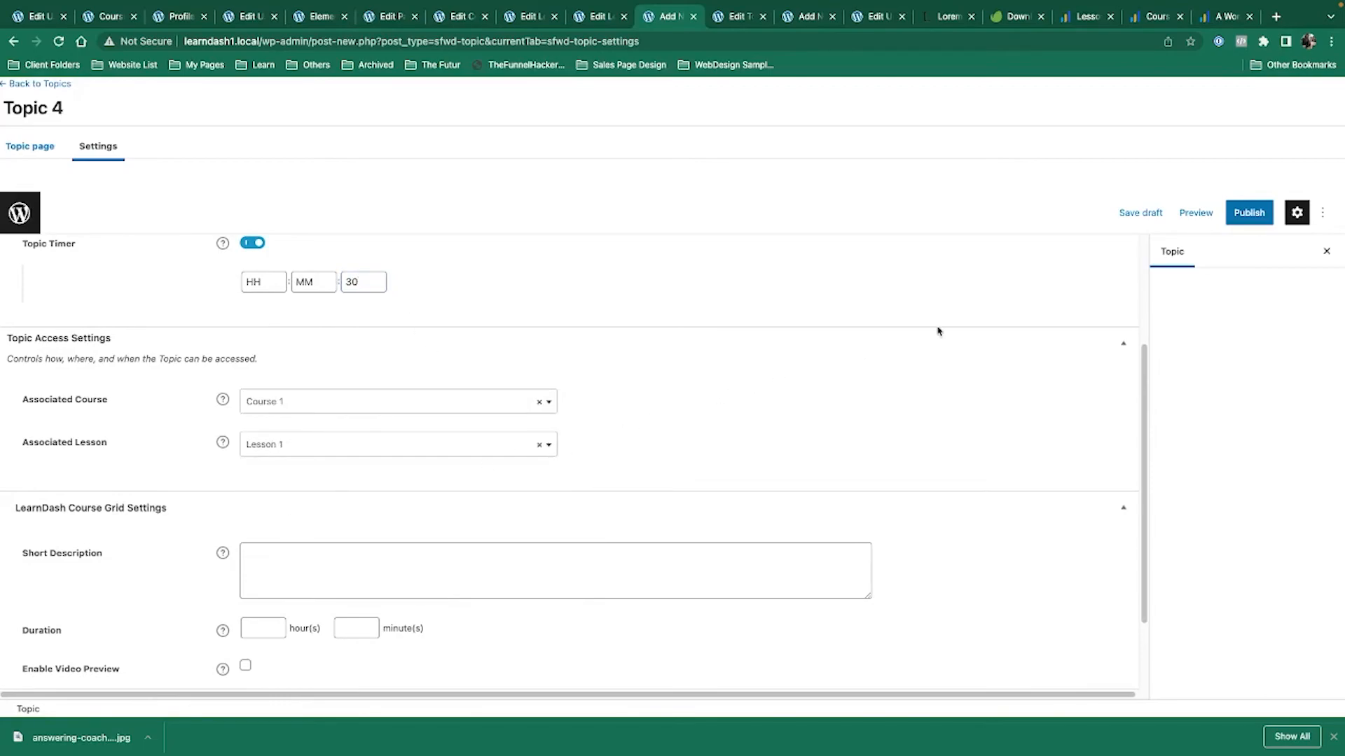
pyautogui.click(1241, 212)
pyautogui.click(1190, 178)
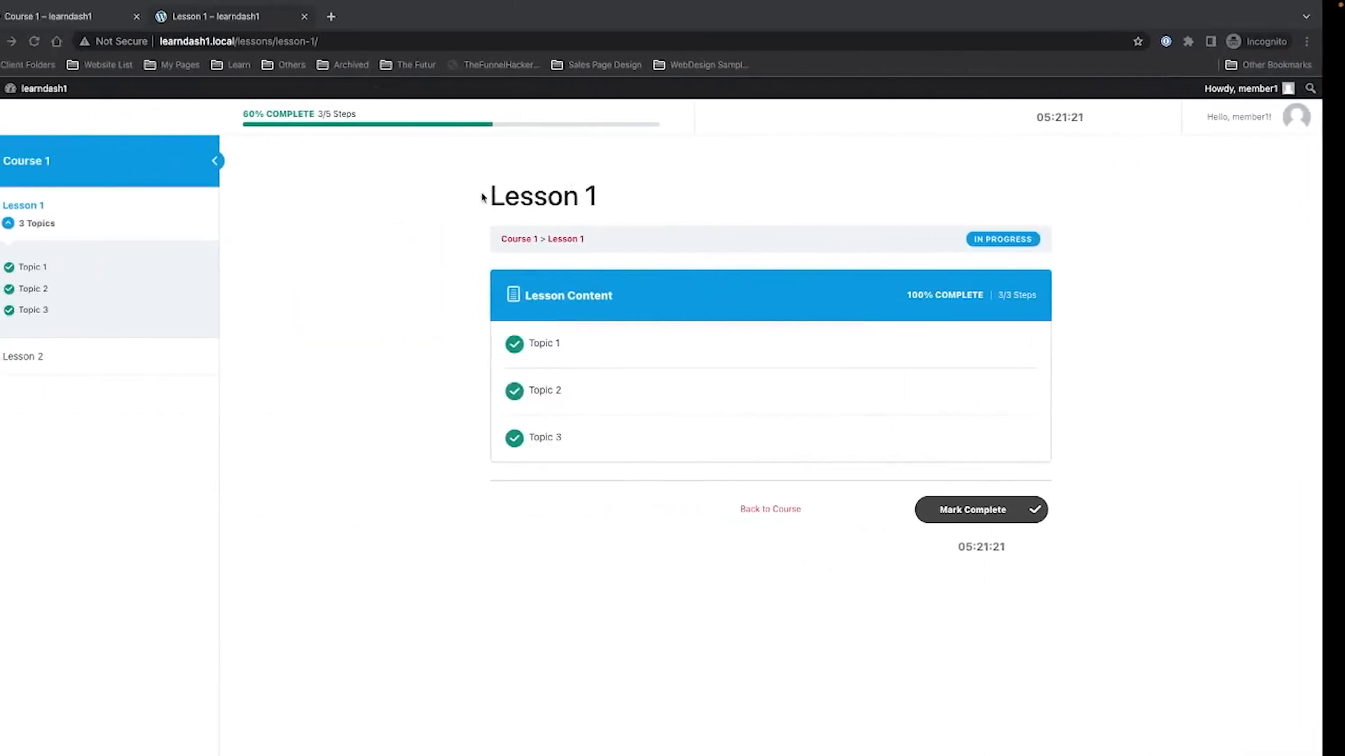
# As the student, reload the Lesson 1 page, open Topic 4, and try Lesson 2.
pyautogui.click(29, 40)
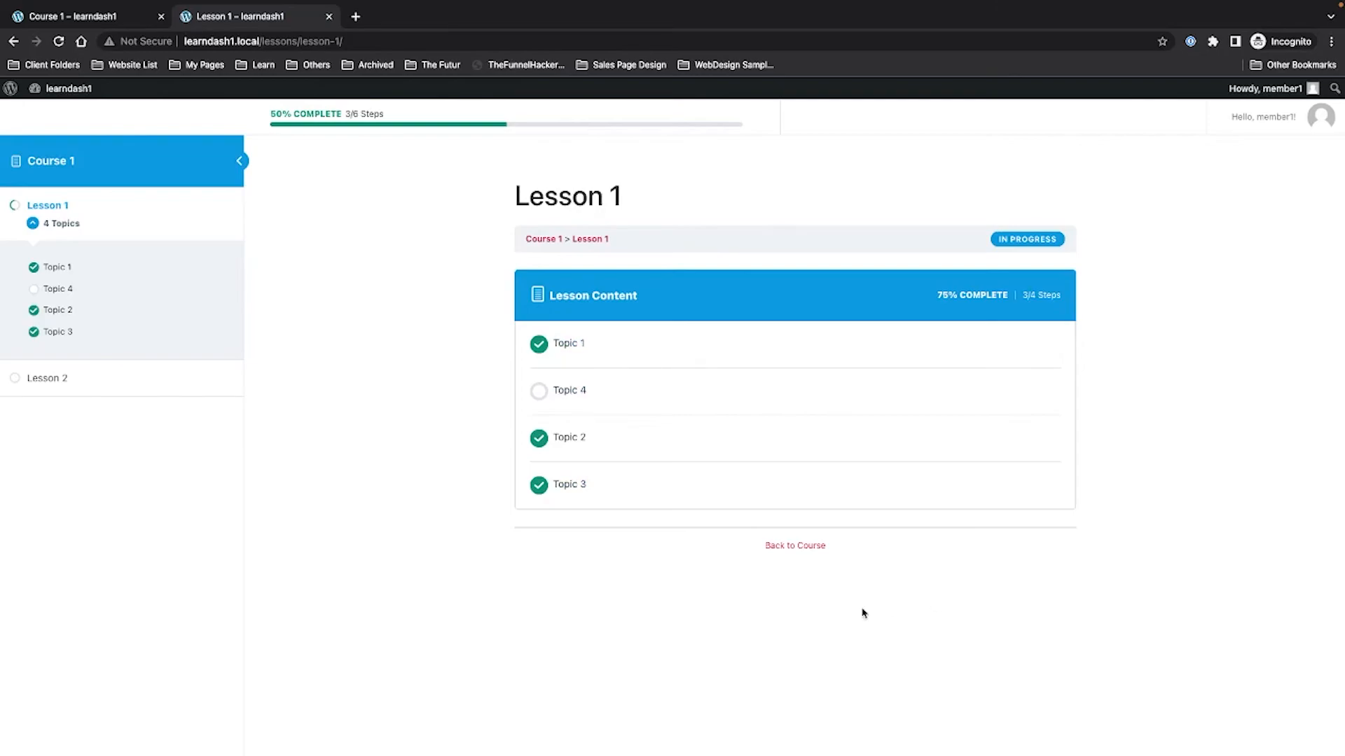
pyautogui.click(594, 393)
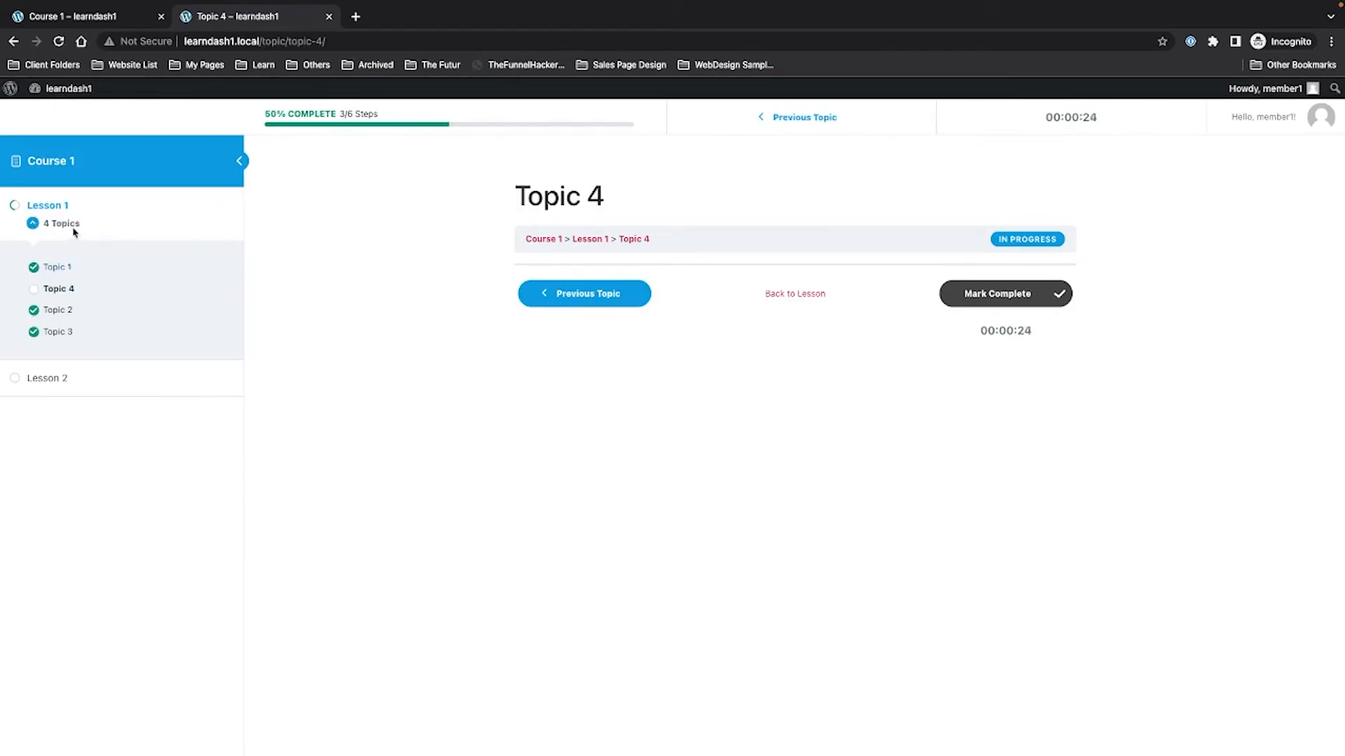
pyautogui.click(44, 381)
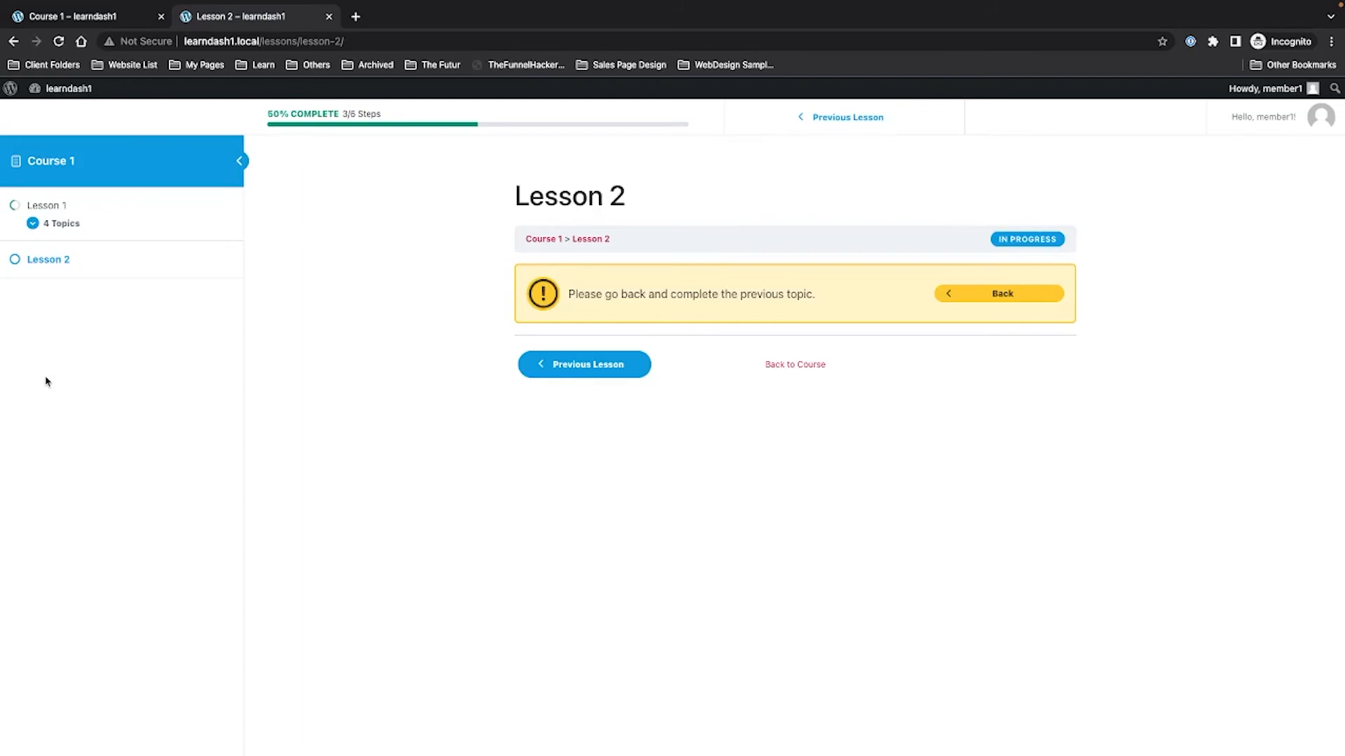
# Return to Topic 4 via Lesson 1's topic list, retry Lesson 2, then go back to Topic 4.
pyautogui.click(33, 223)
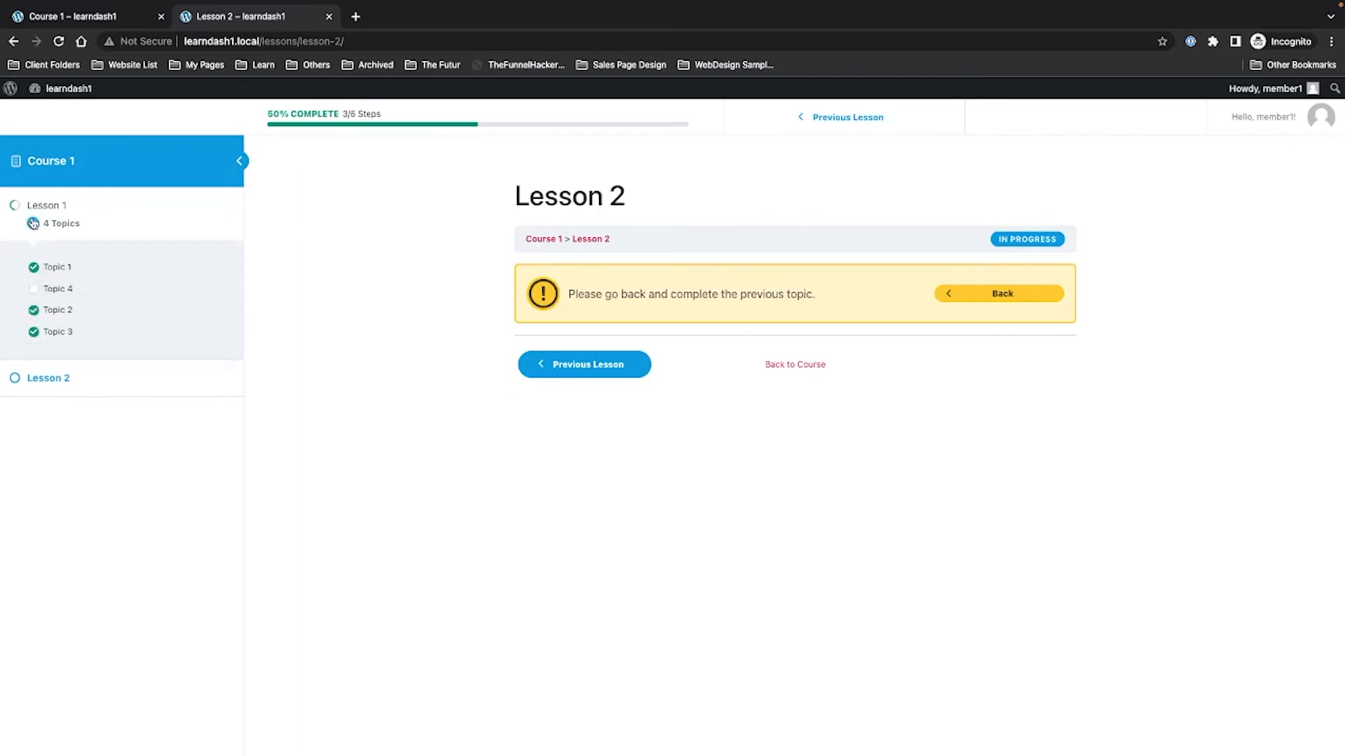
pyautogui.click(72, 294)
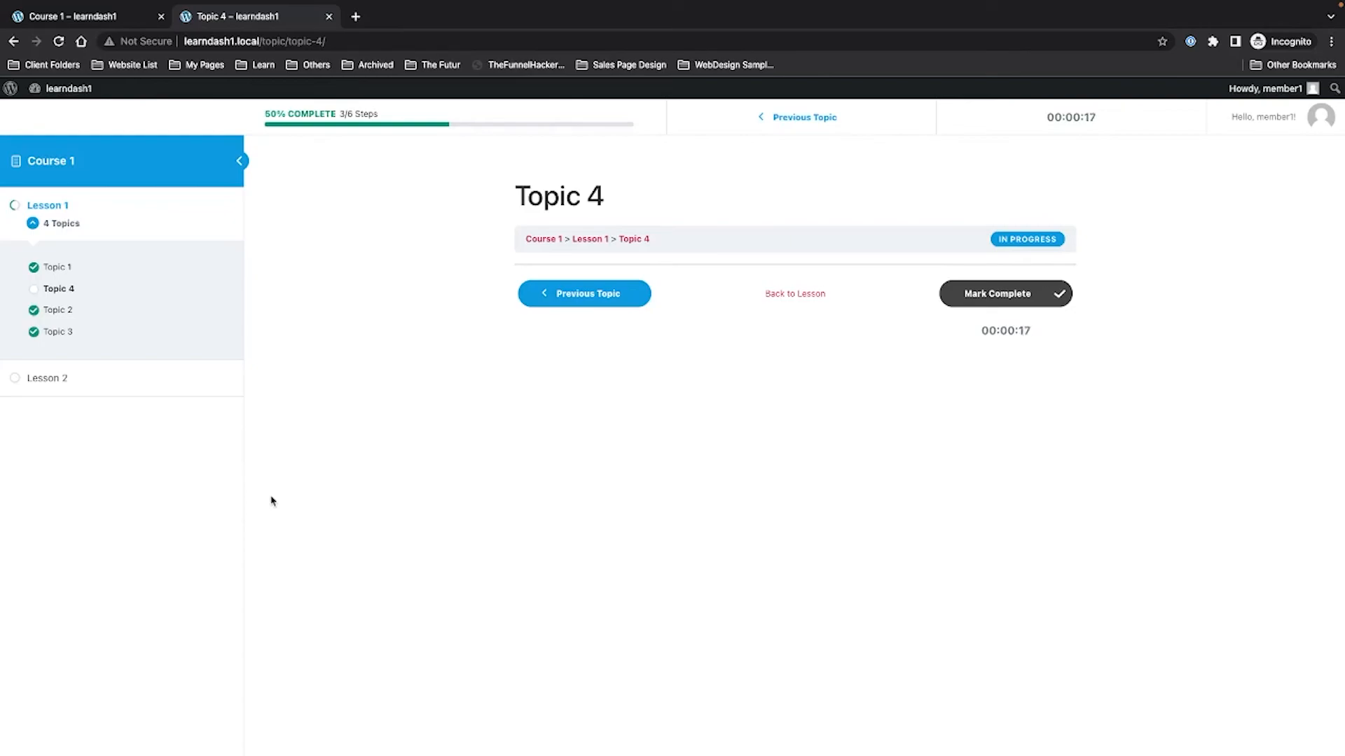
pyautogui.click(61, 387)
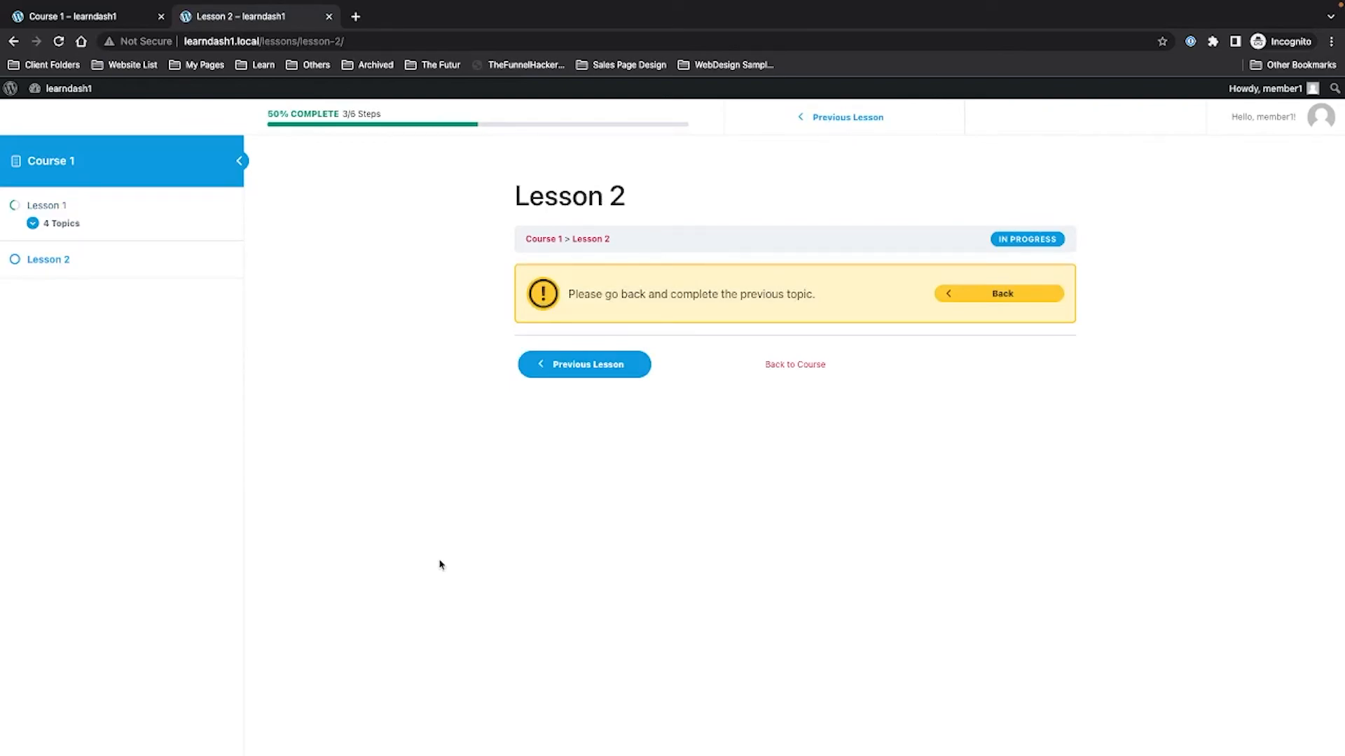
pyautogui.click(44, 232)
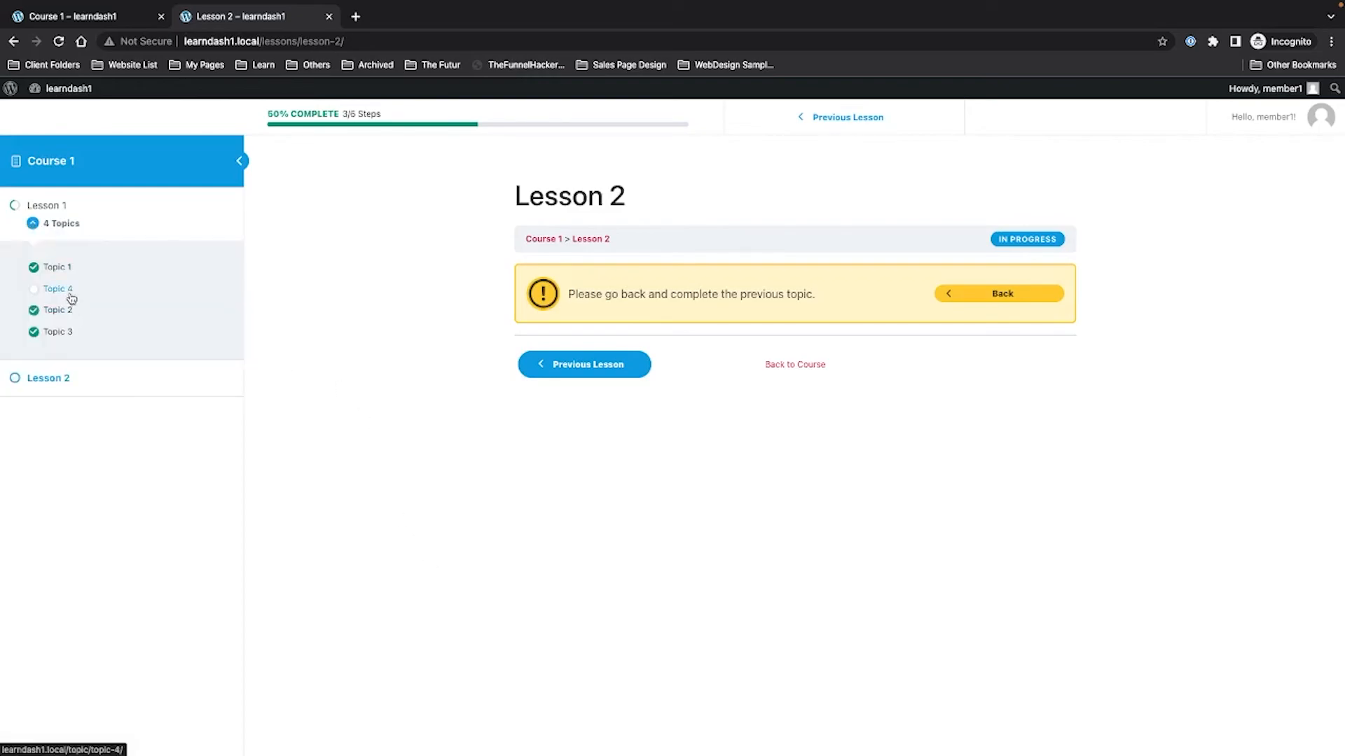
pyautogui.click(70, 296)
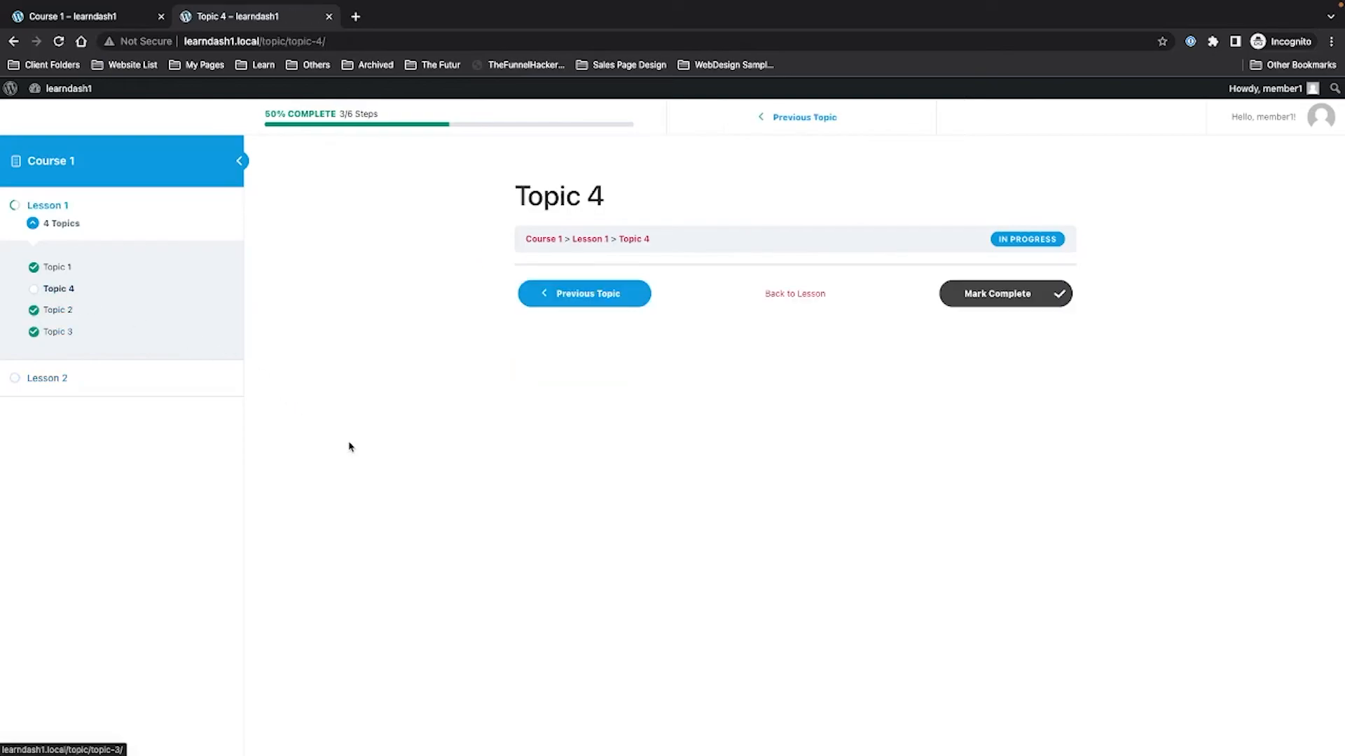